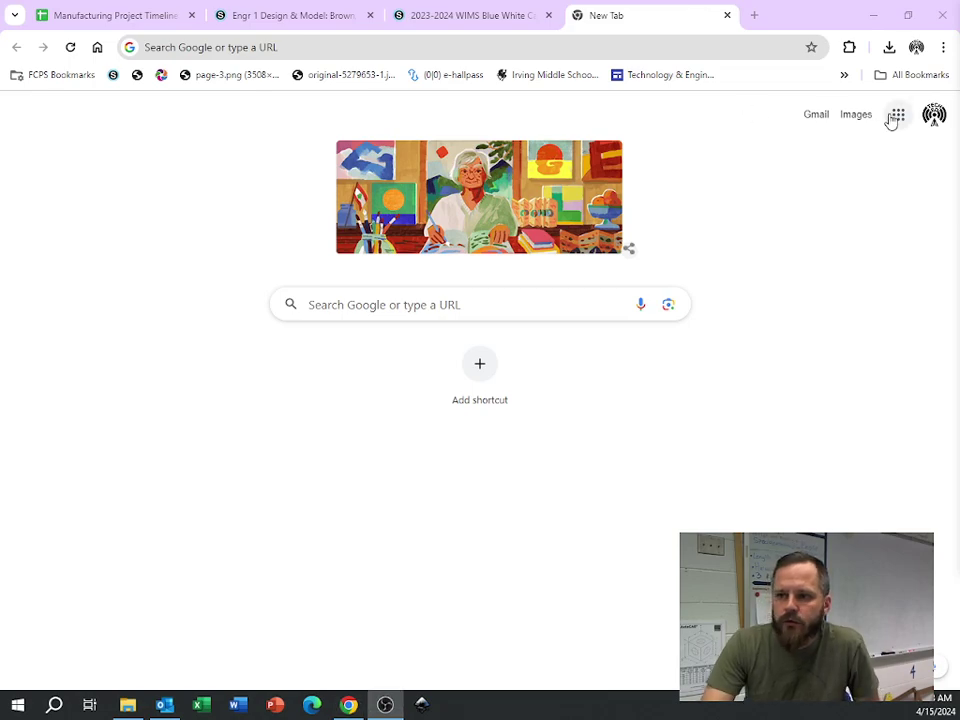
Open Google Sheets from the Google apps grid and create a blank spreadsheet
click(898, 117)
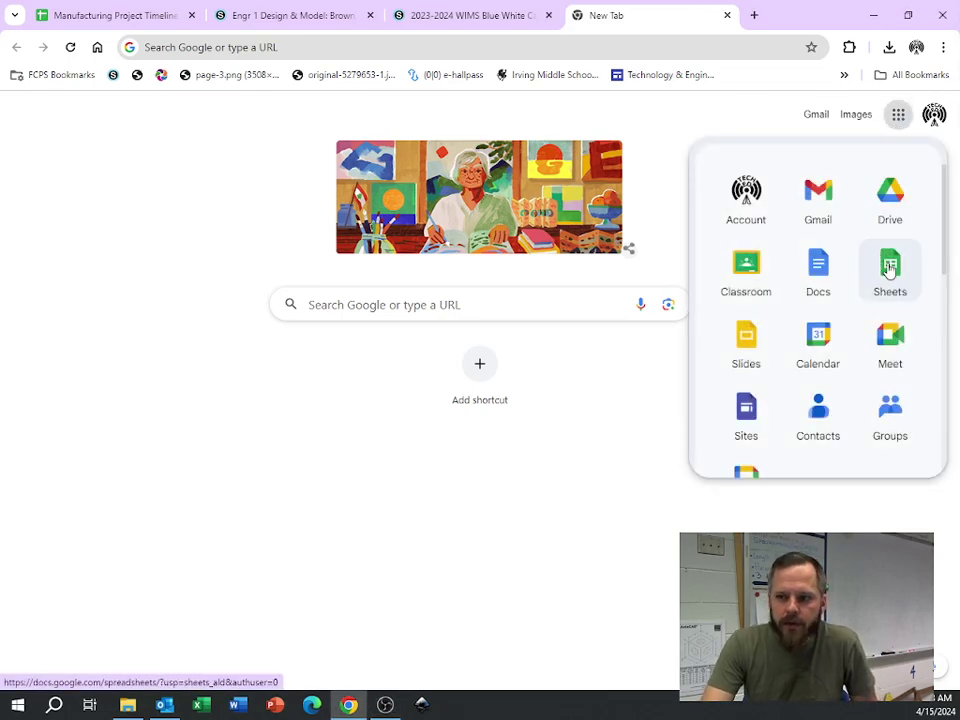
click(889, 266)
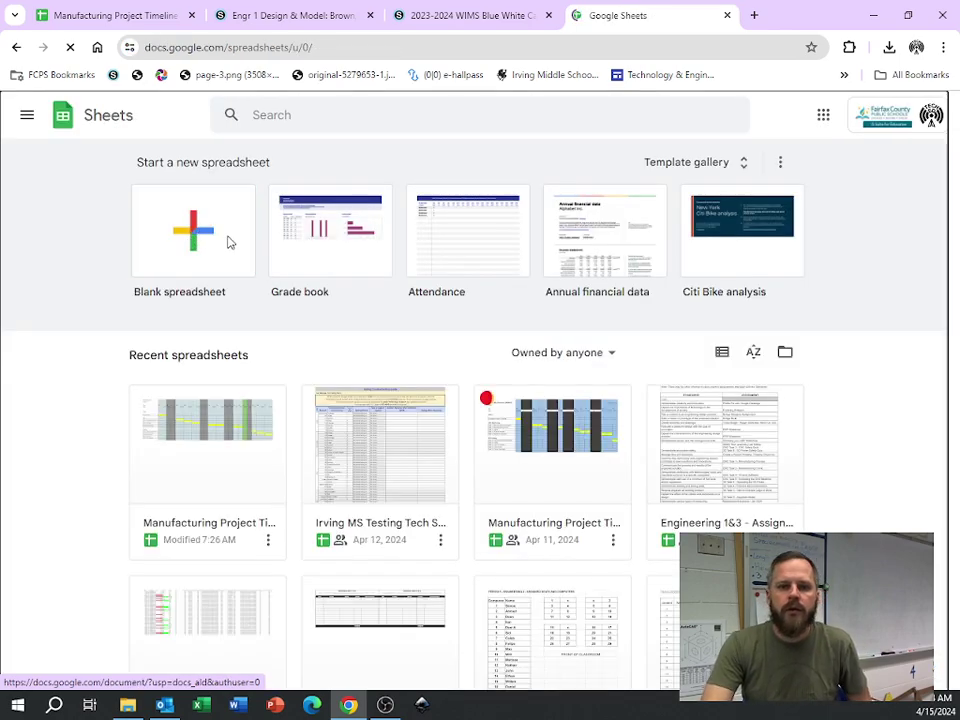
click(225, 240)
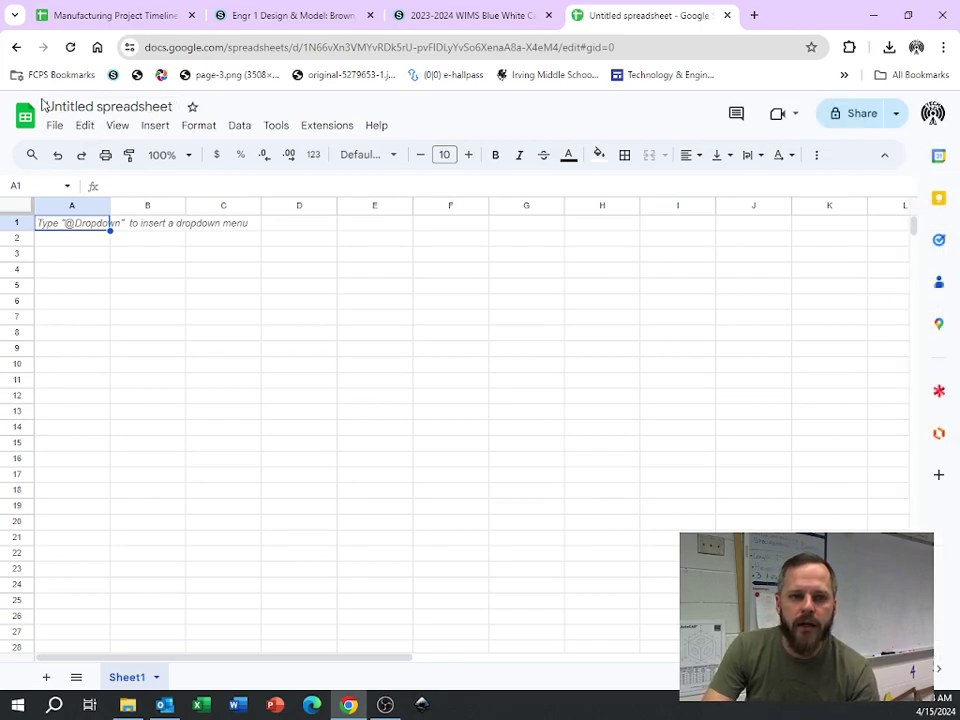
Rename the spreadsheet to 'Manufacturing Project Timeline - Video Example'
click(112, 110)
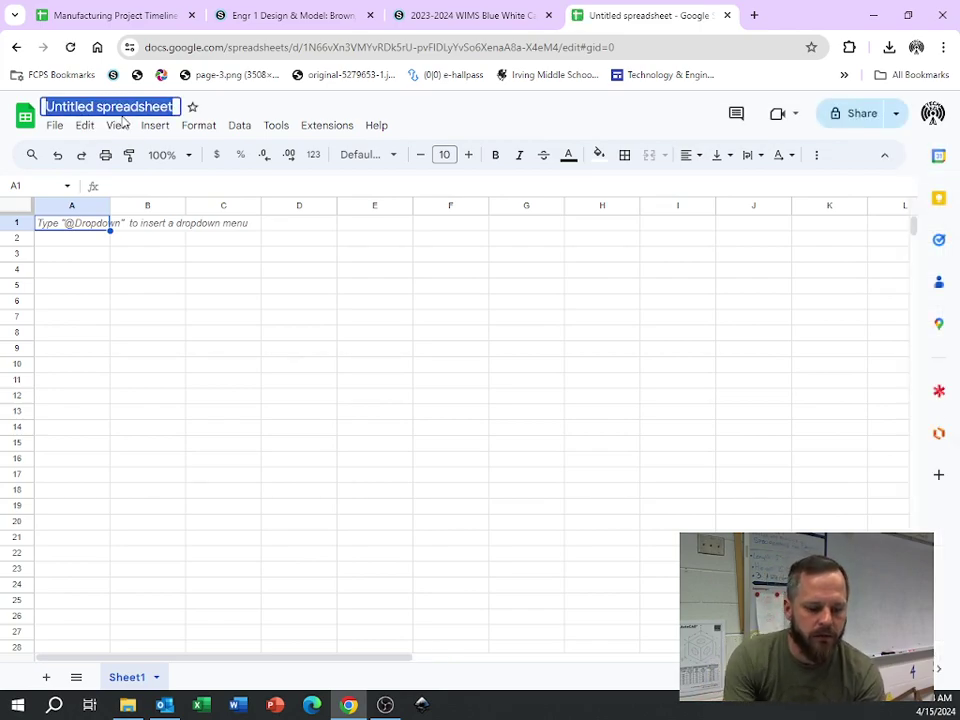
text(Pri)
key(BackSpace)
key(BackSpace)
key(BackSpace)
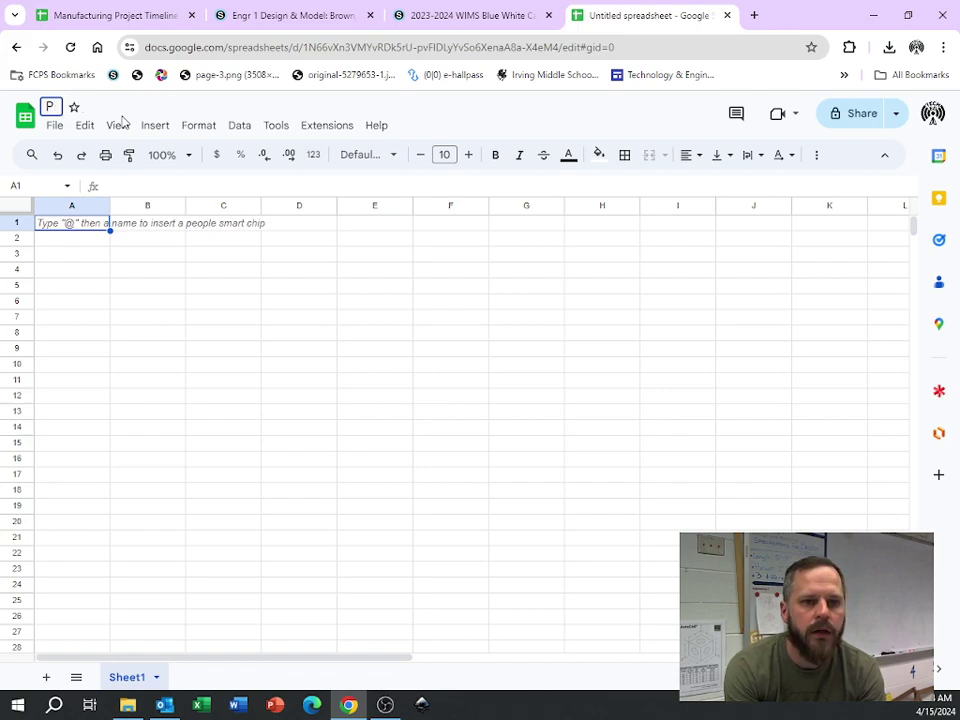
text(Manufact)
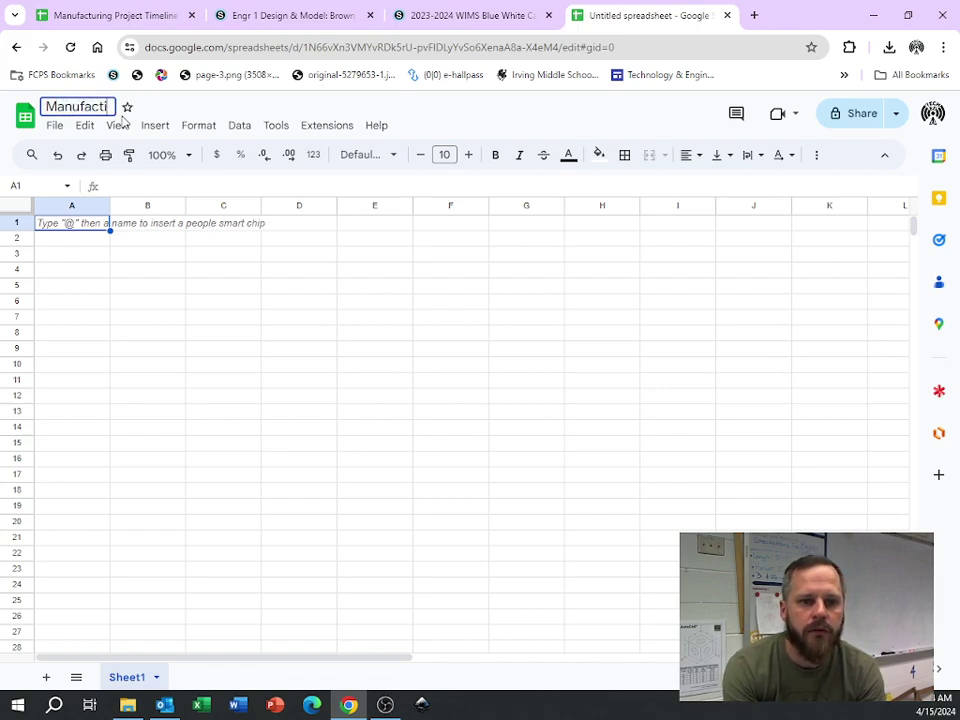
text(uring Project Timeline)
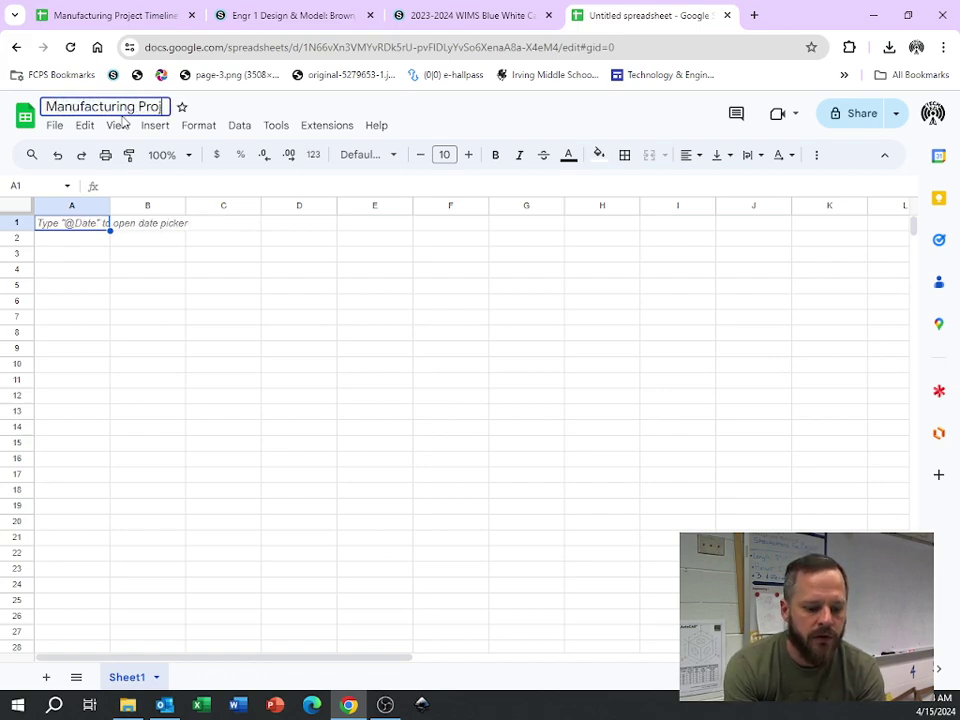
text( -)
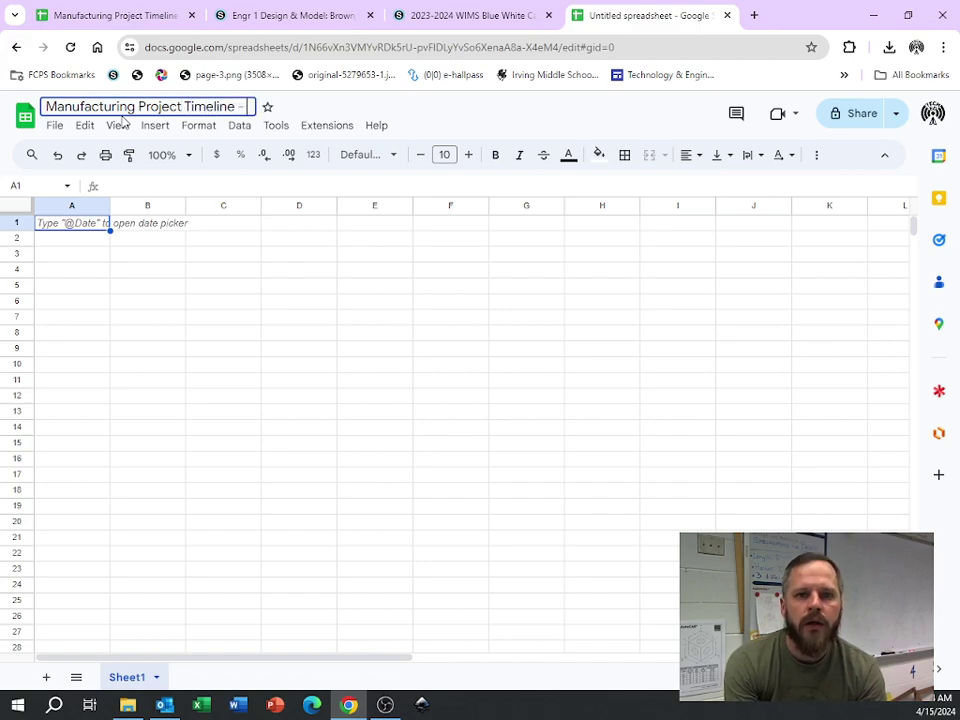
text( Video)
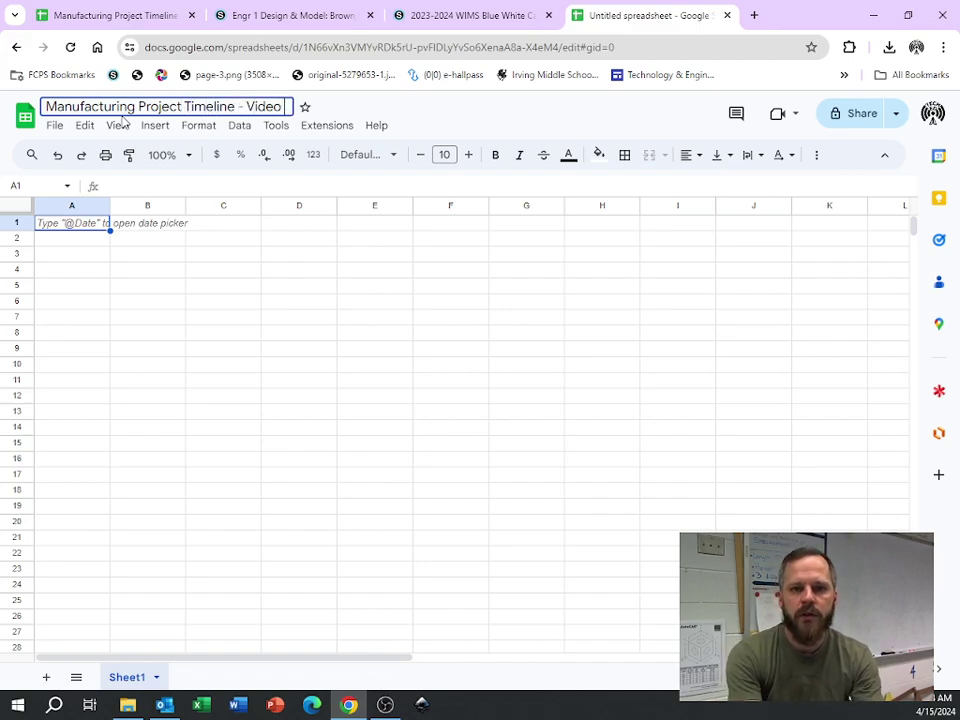
text( Example)
key(Return)
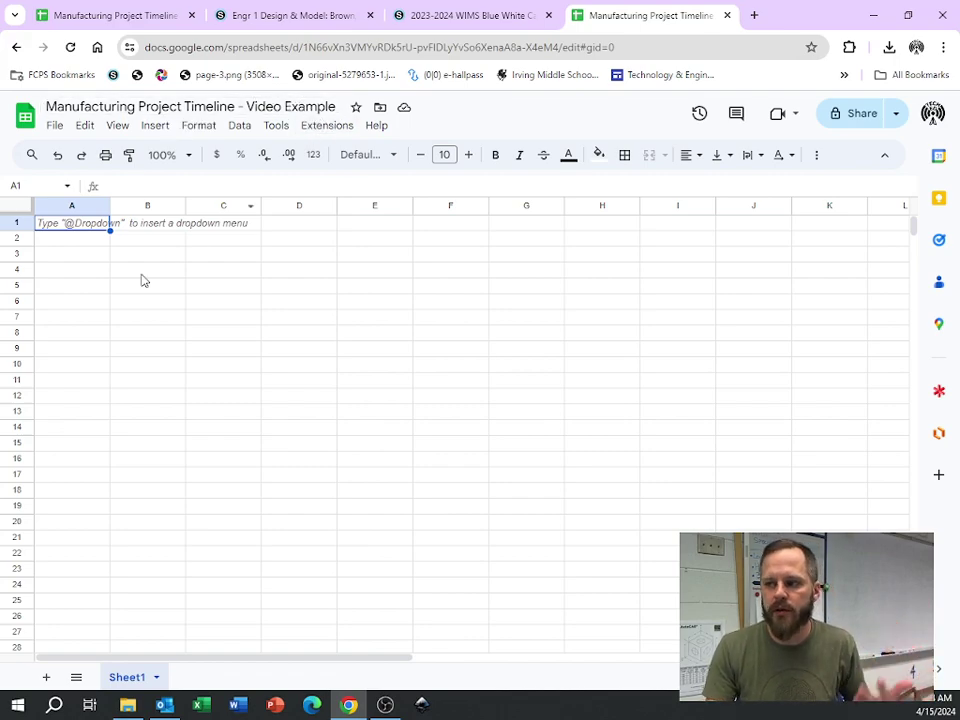
click(80, 284)
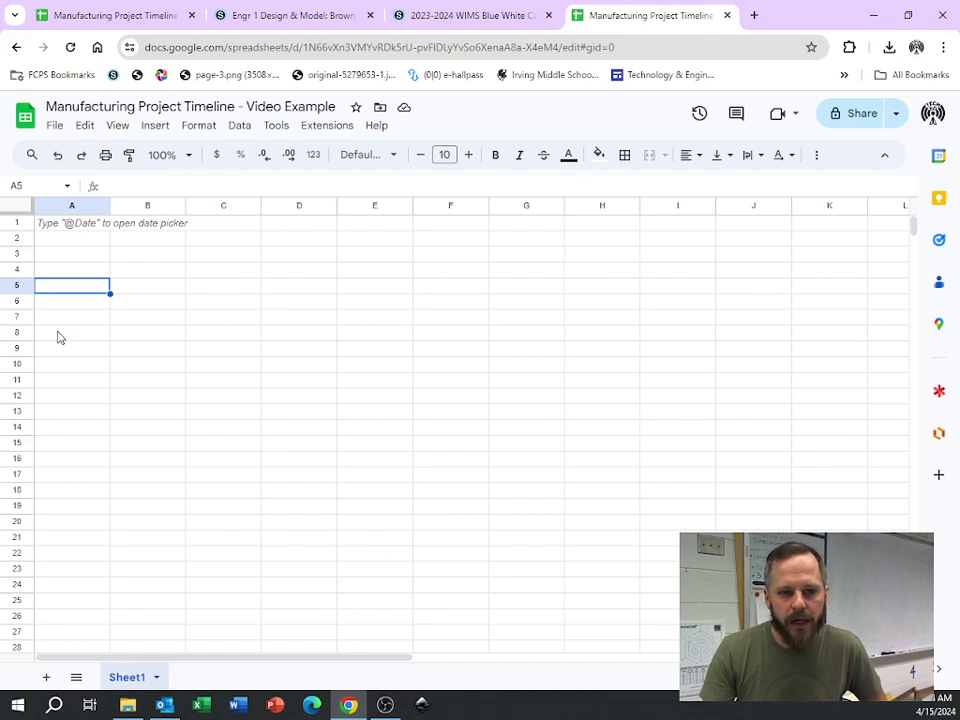
drag(58, 338, 333, 348)
right_click(333, 348)
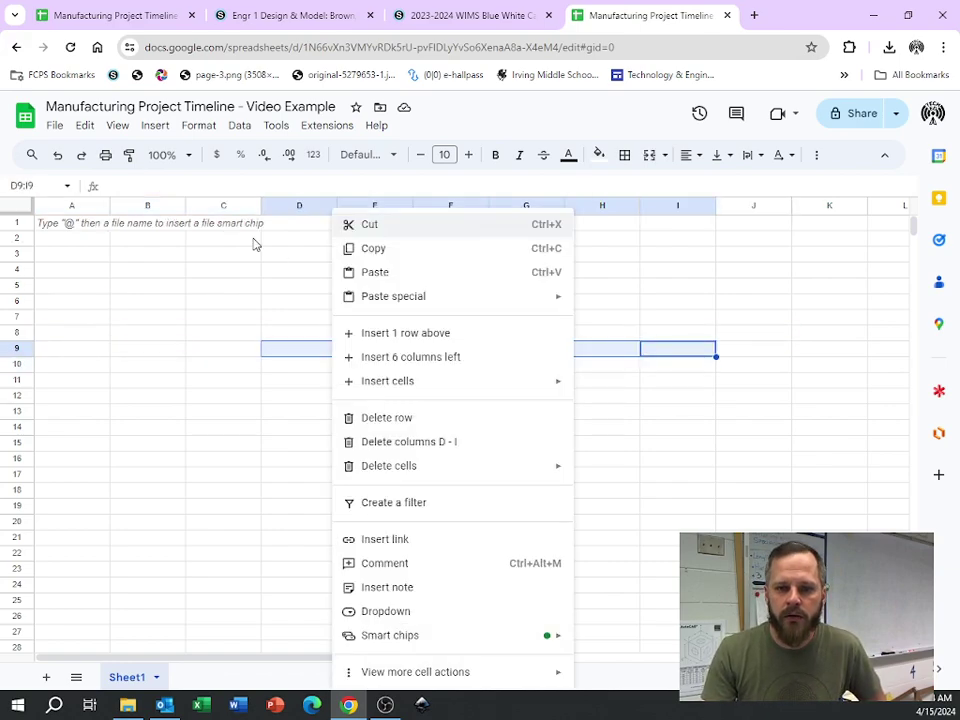
click(253, 243)
drag(315, 226, 318, 611)
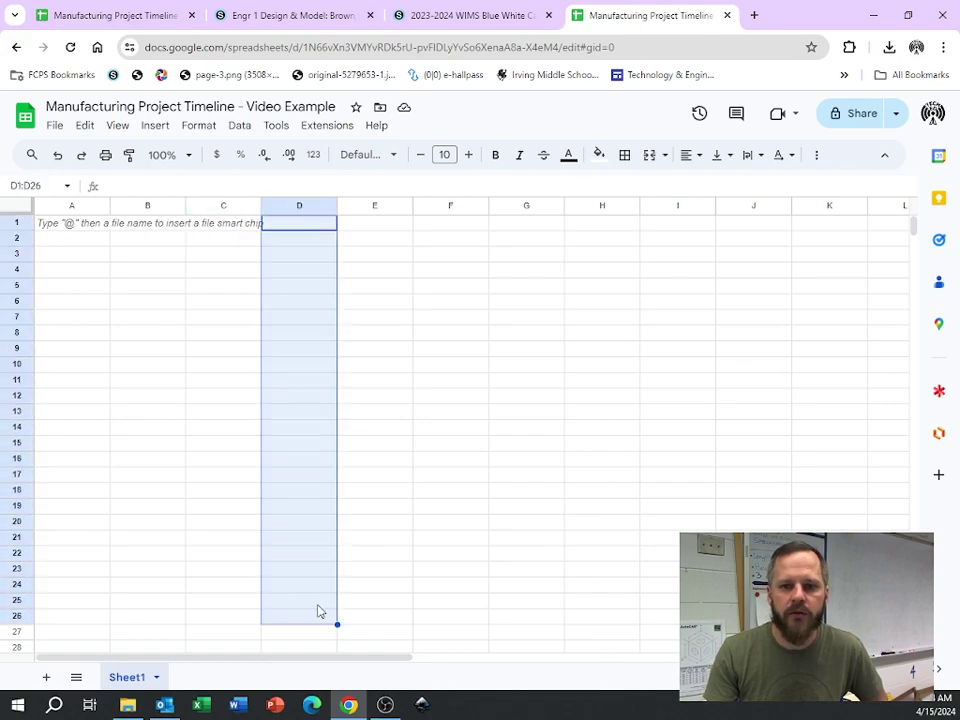
Search for greek column images in a new Chrome tab, then return to the spreadsheet tab
click(756, 17)
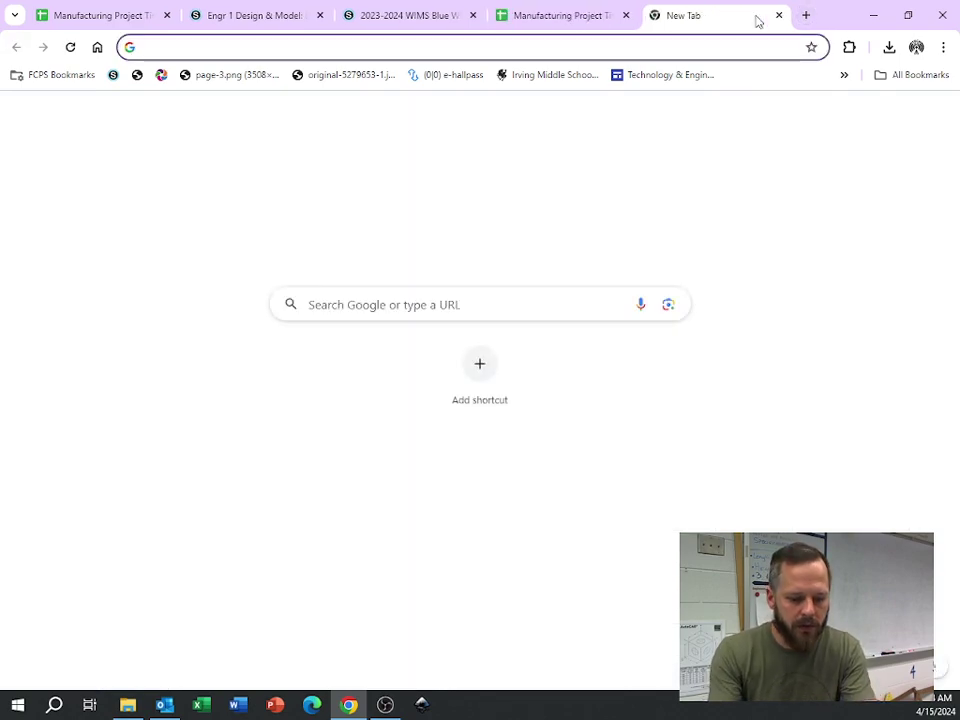
text(greek)
key(Return)
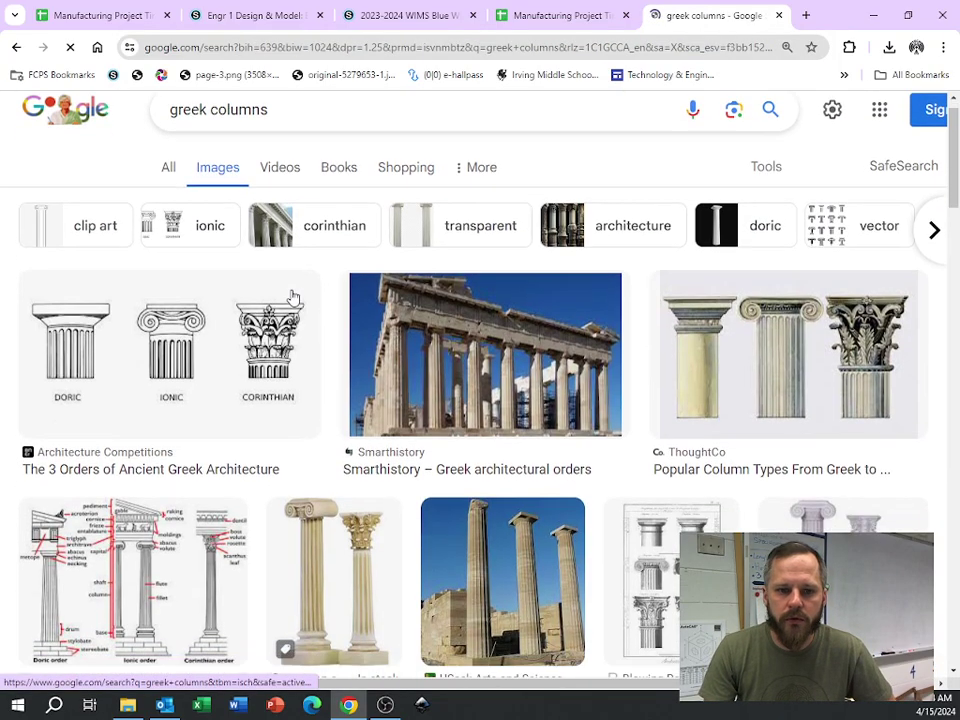
scroll(531, 289, down, 5)
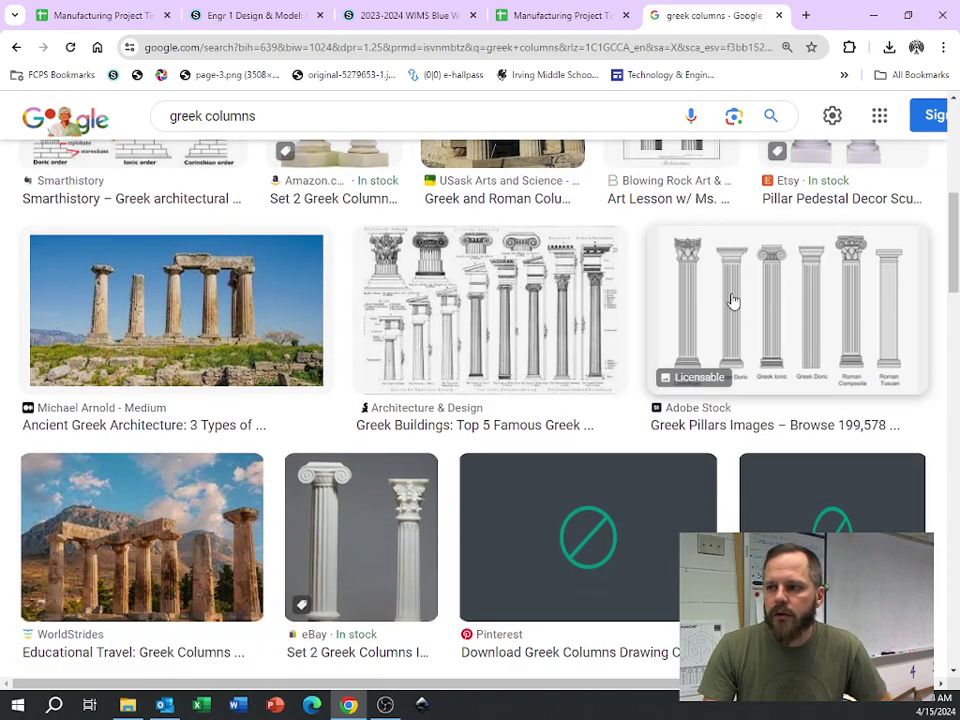
click(550, 16)
click(364, 271)
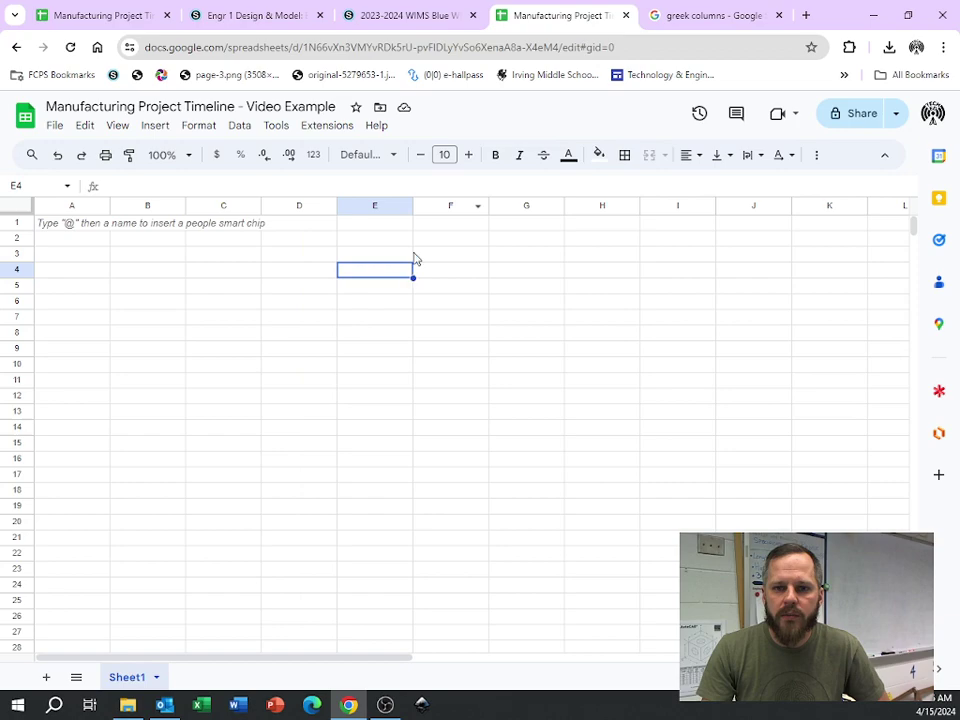
click(298, 206)
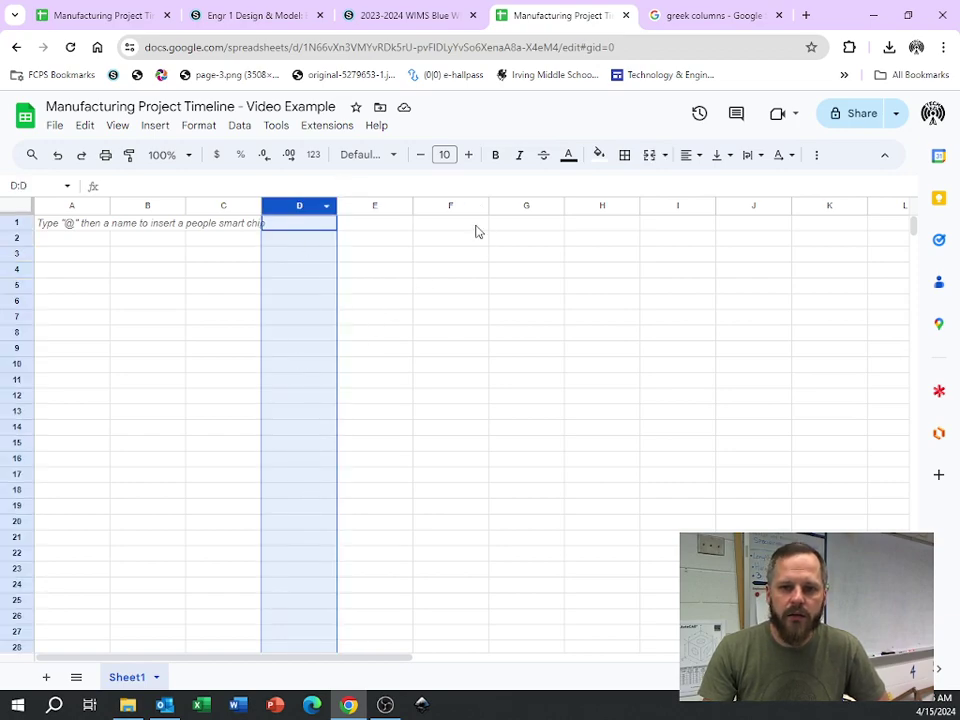
click(450, 206)
click(602, 206)
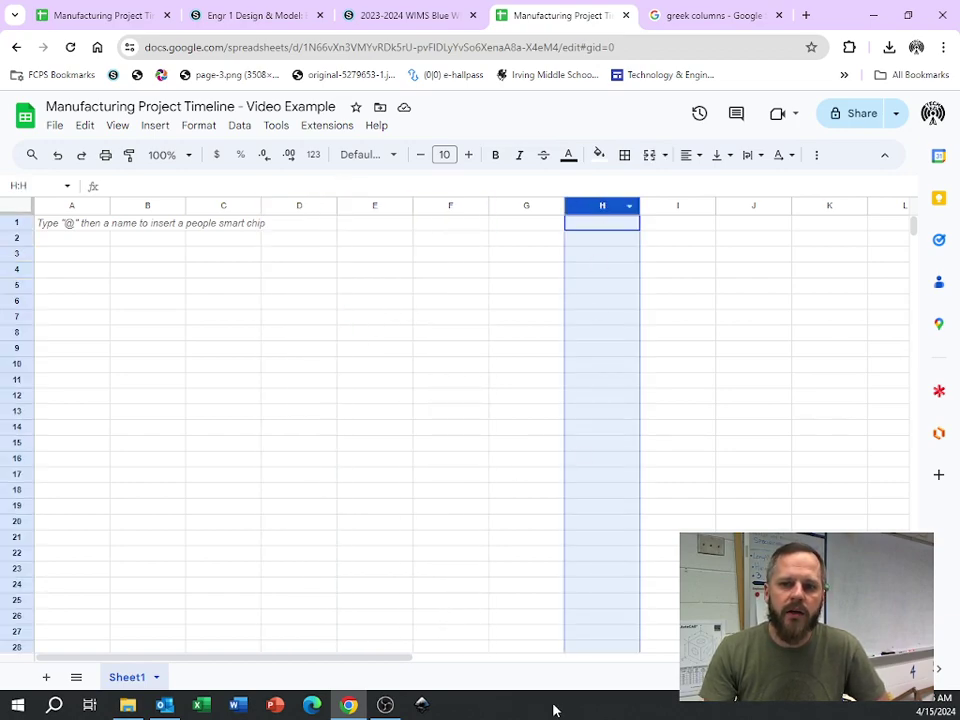
click(192, 398)
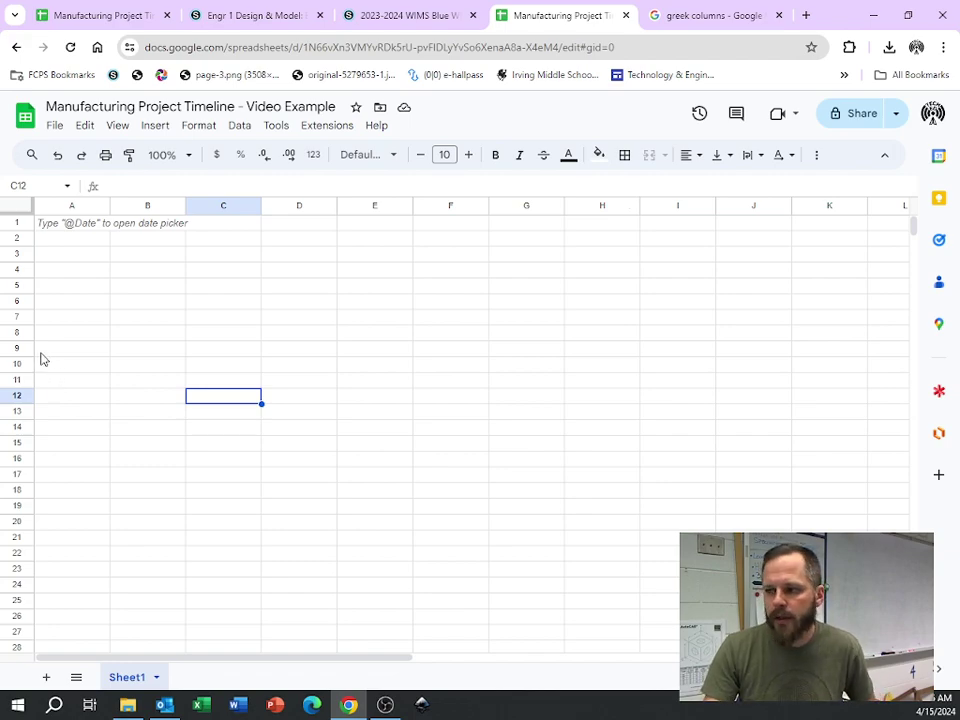
drag(41, 351, 756, 349)
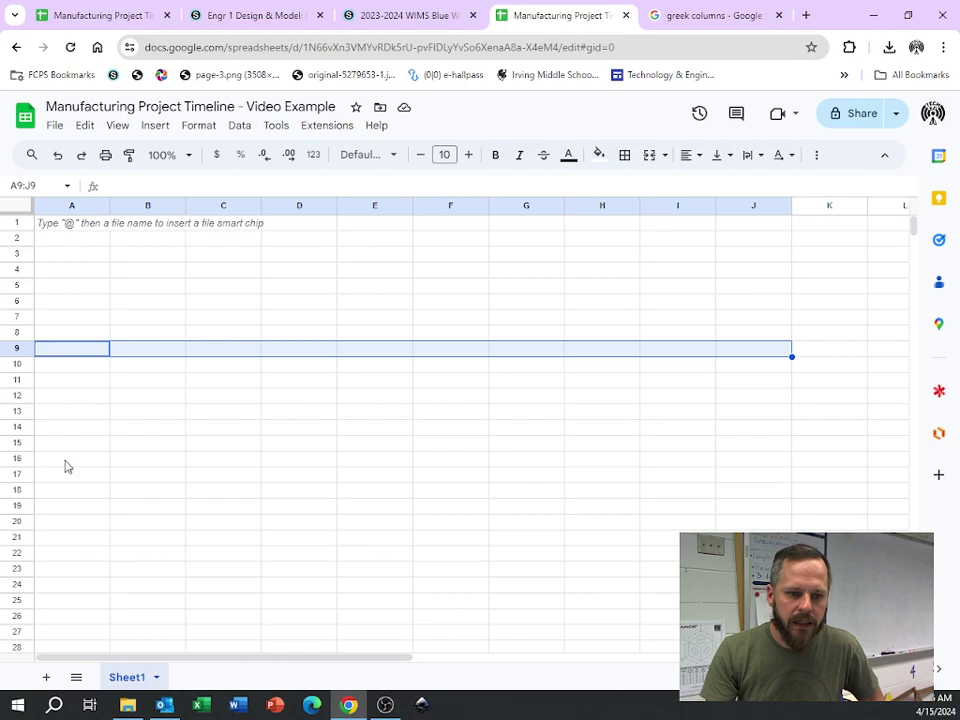
drag(62, 460, 648, 463)
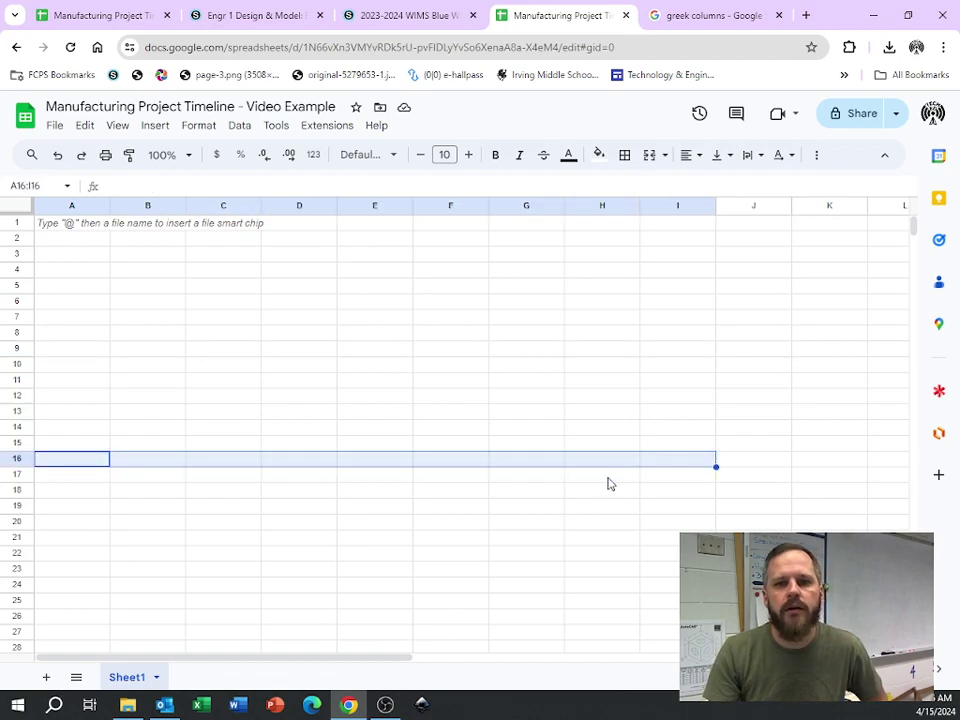
click(334, 335)
click(296, 318)
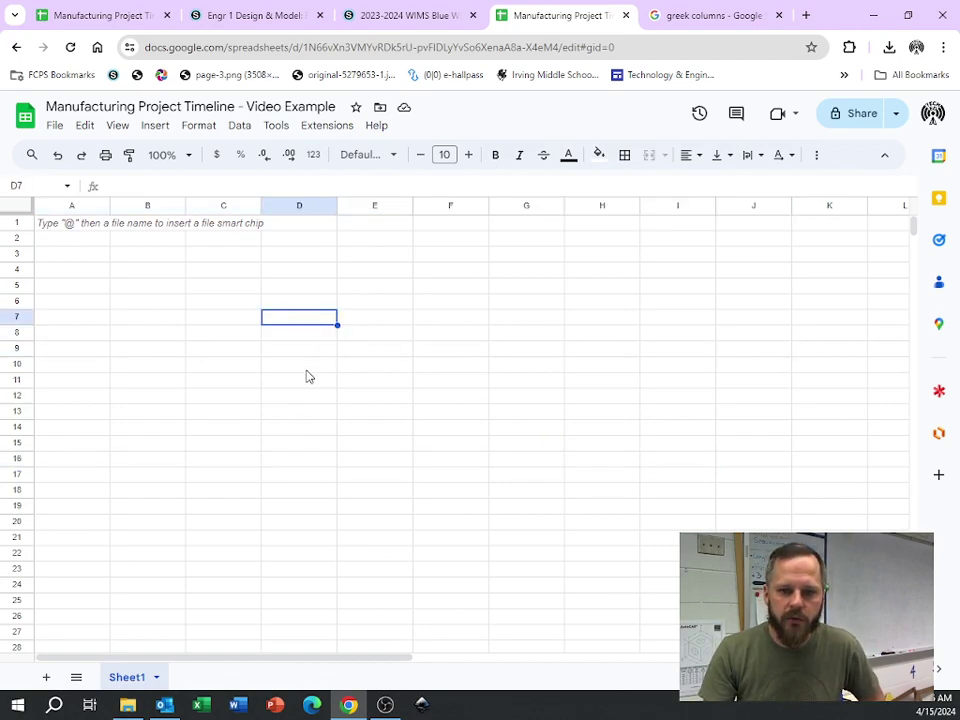
click(306, 372)
click(455, 380)
click(378, 305)
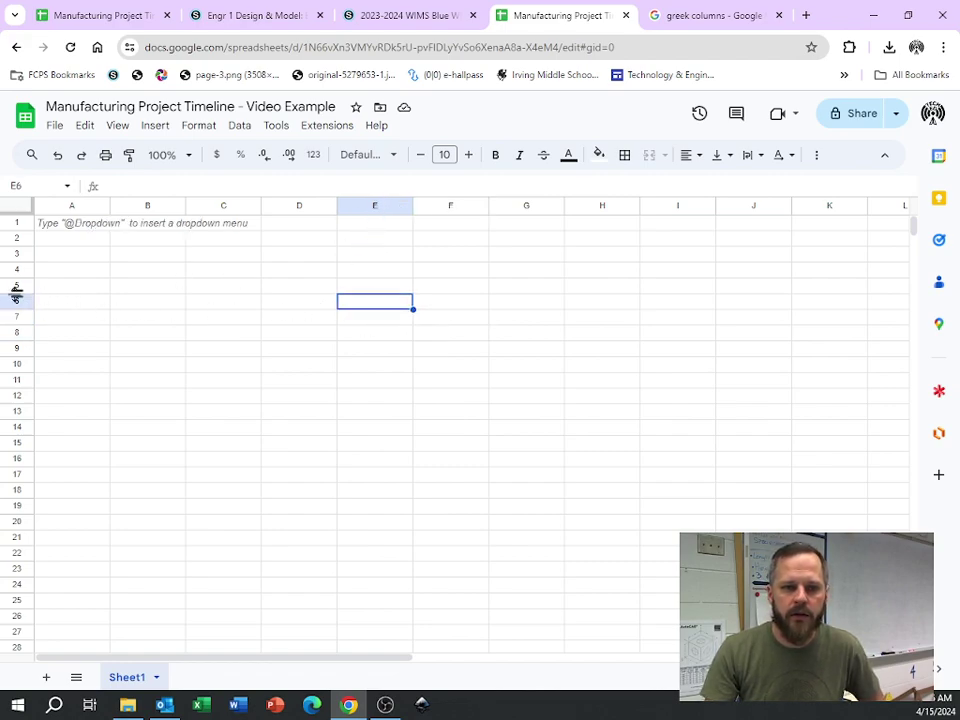
click(480, 260)
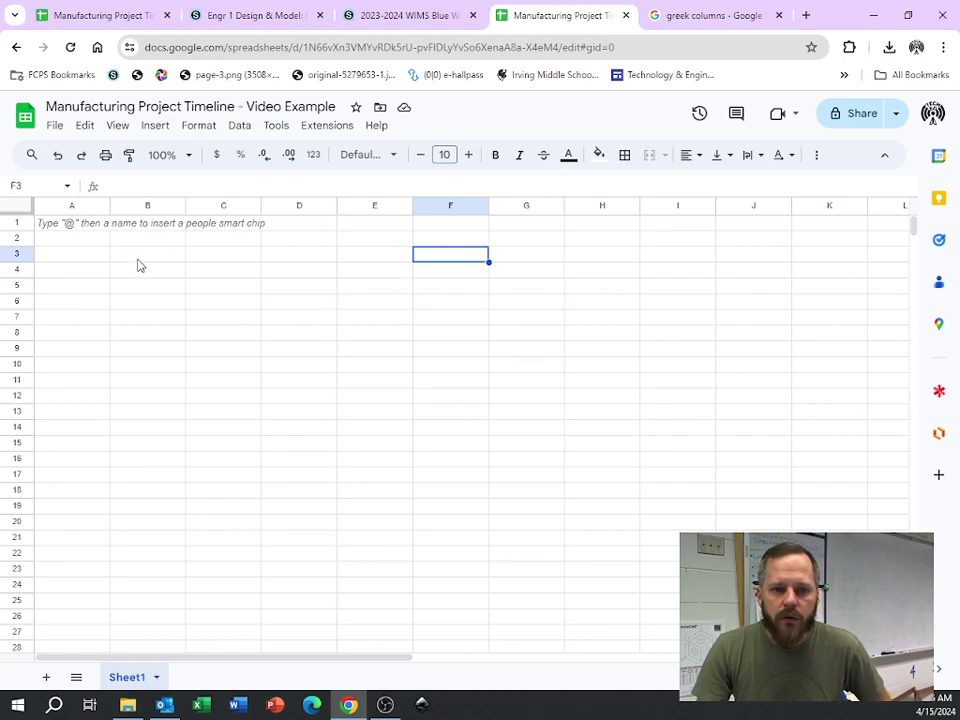
drag(139, 259, 446, 446)
click(238, 504)
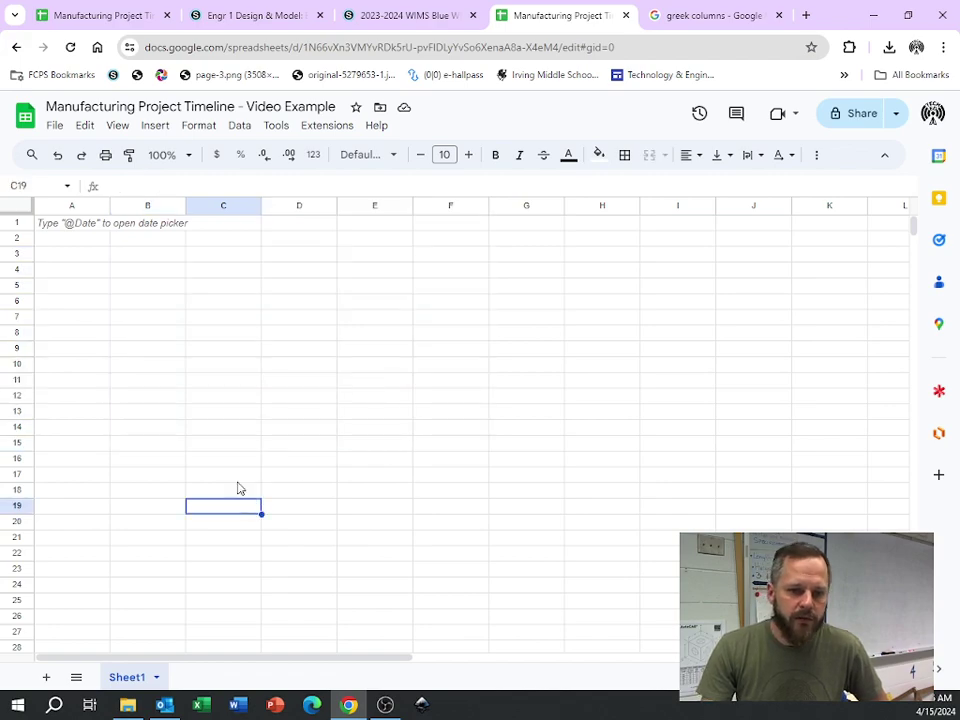
click(155, 290)
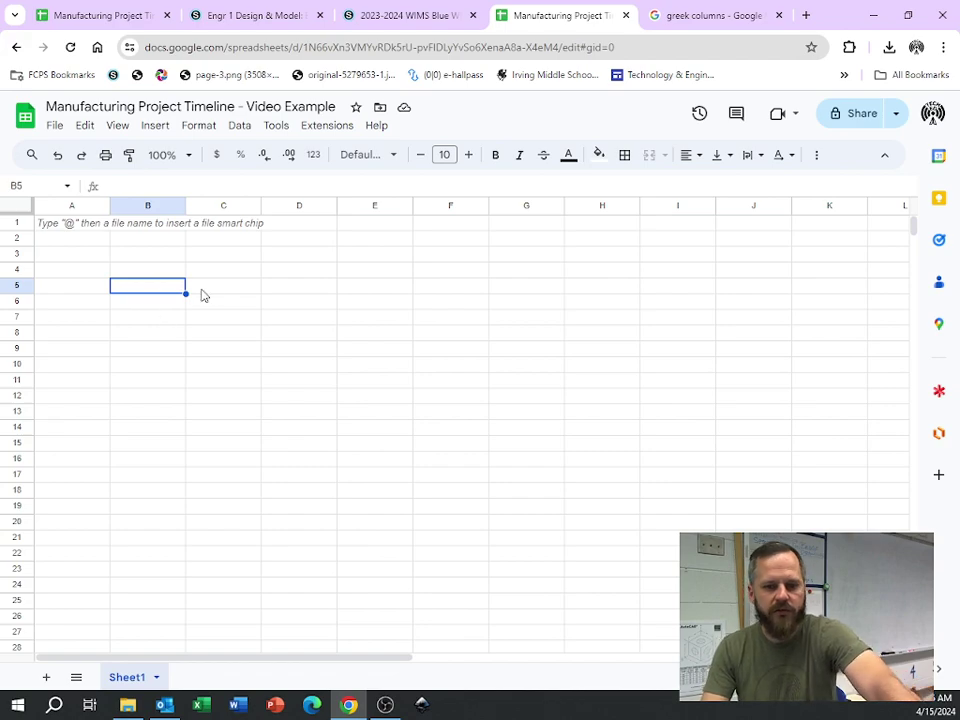
shift+click(384, 461)
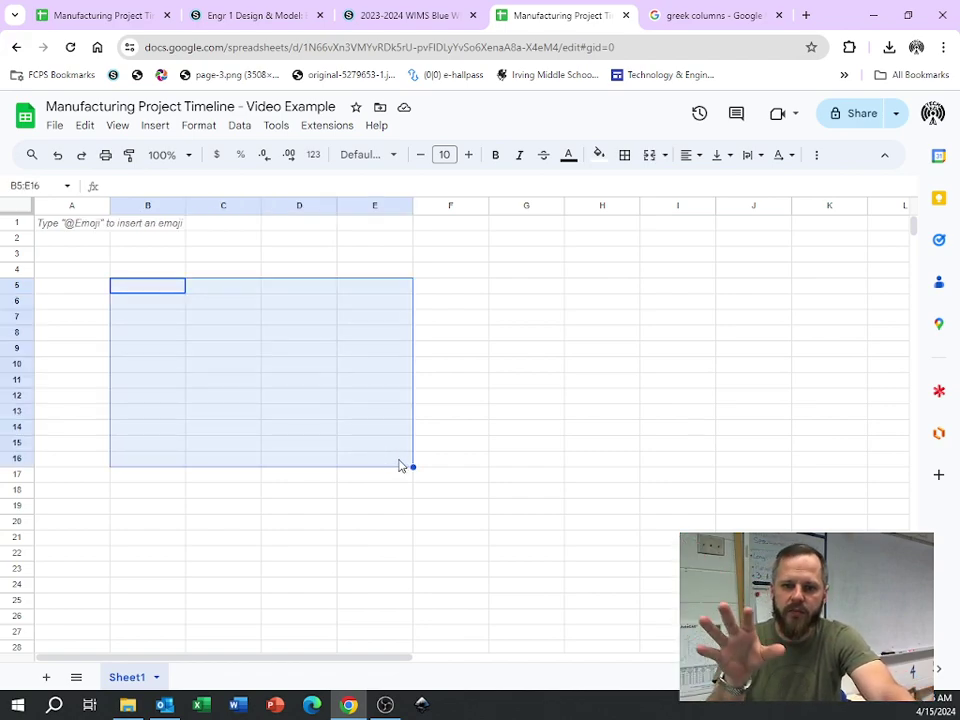
click(500, 396)
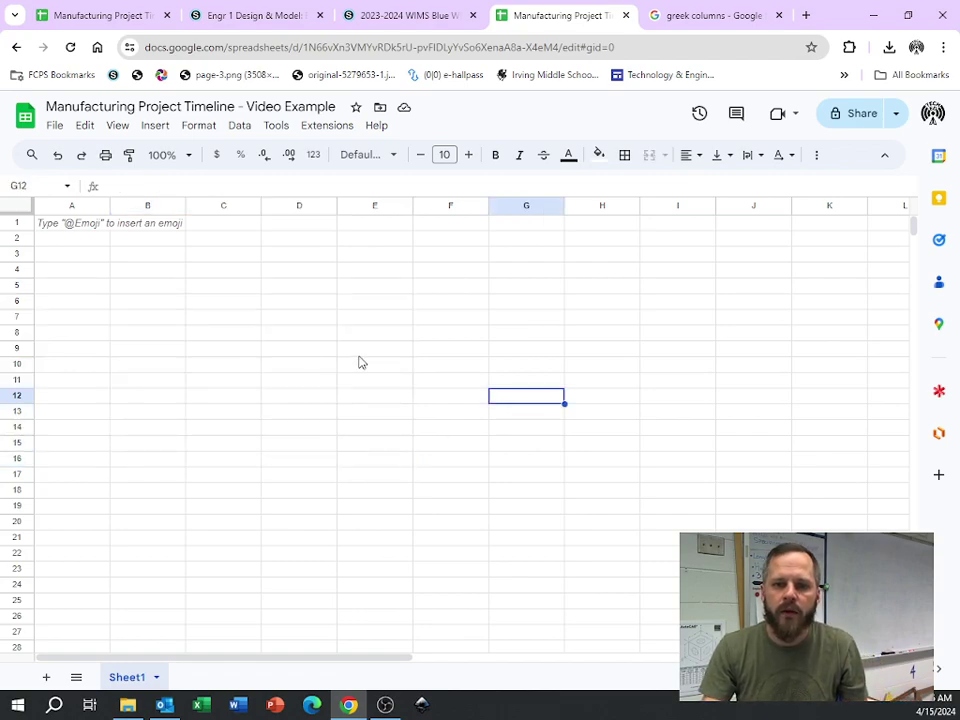
click(180, 274)
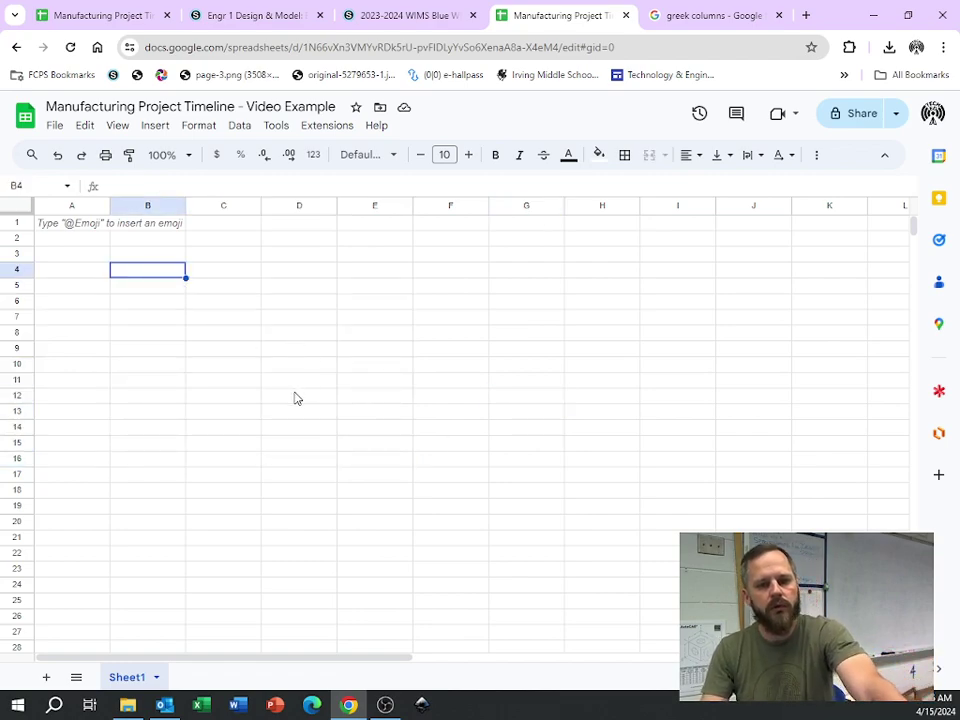
ctrl+click(279, 336)
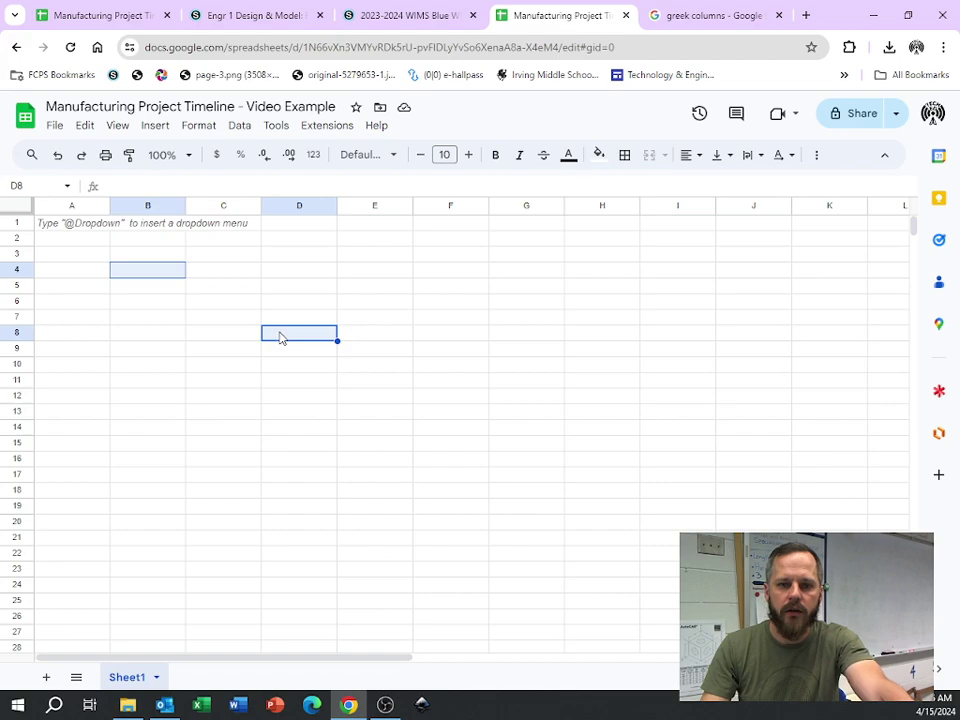
ctrl+click(424, 271)
ctrl+click(537, 493)
ctrl+click(225, 445)
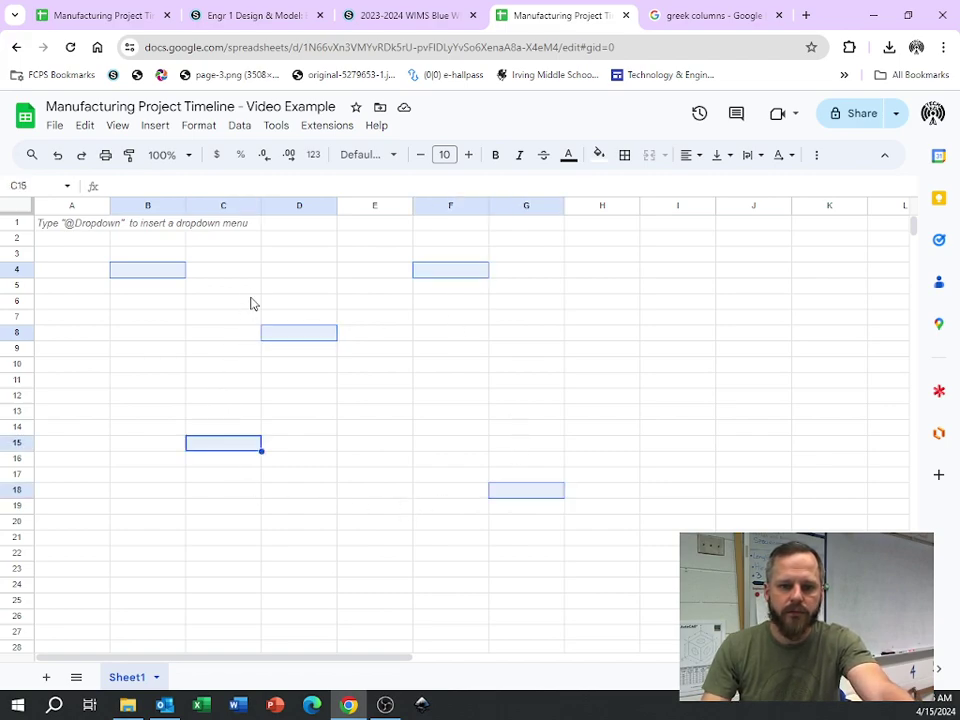
ctrl+click(240, 287)
click(300, 440)
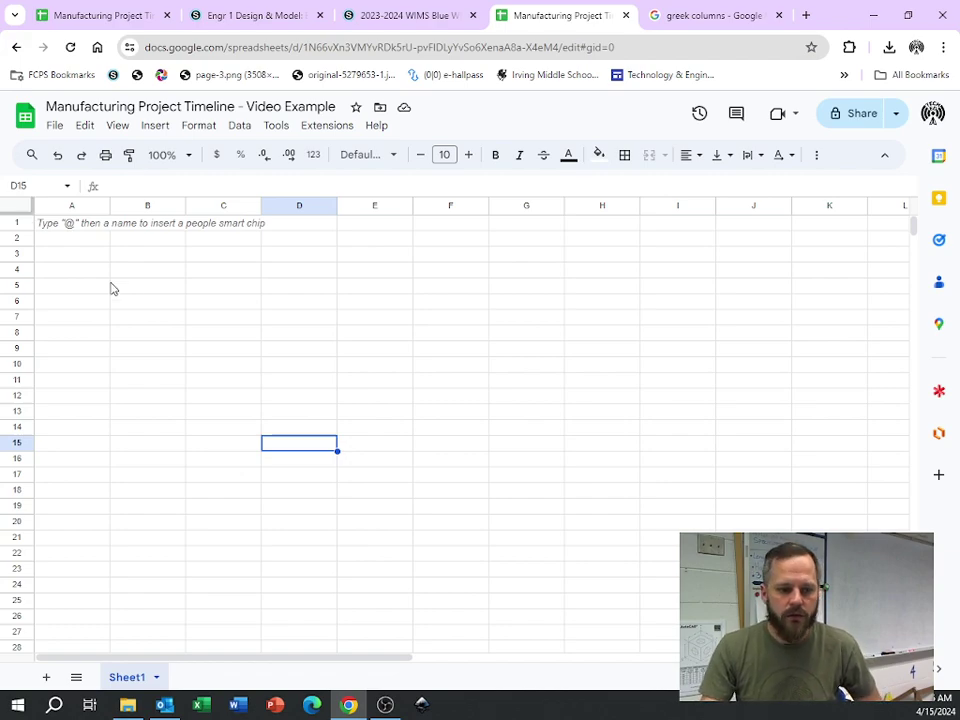
key(ctrl+a)
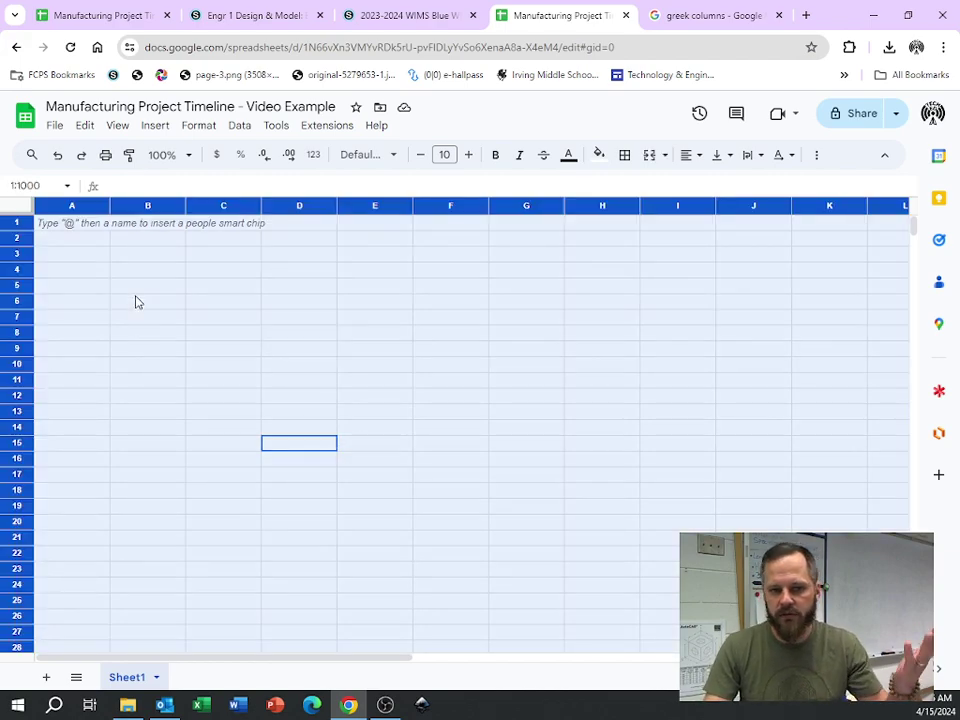
click(137, 302)
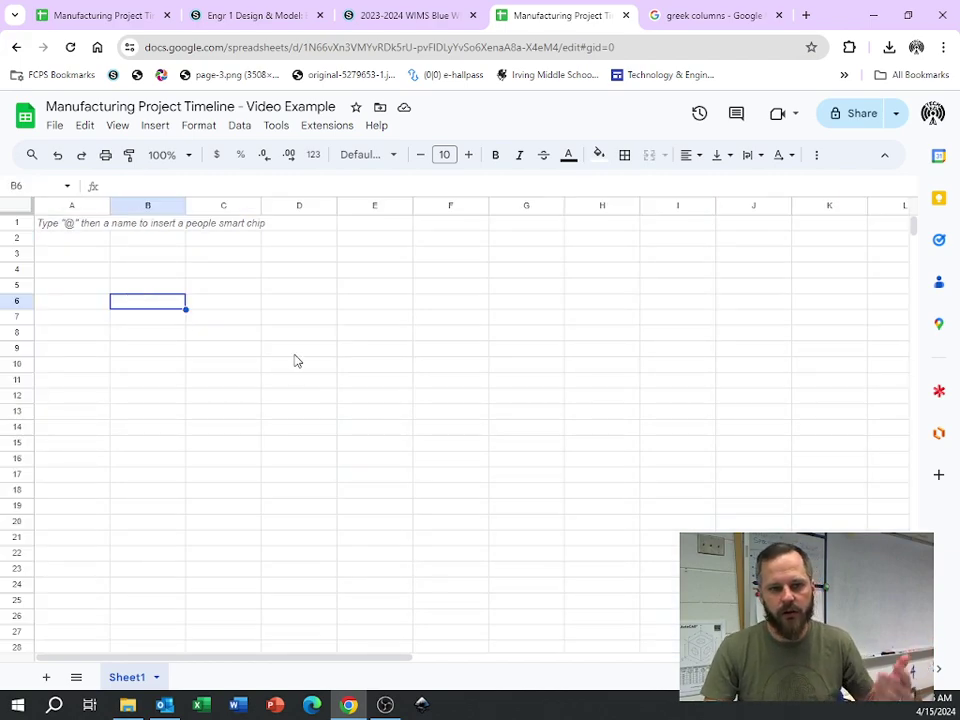
click(16, 210)
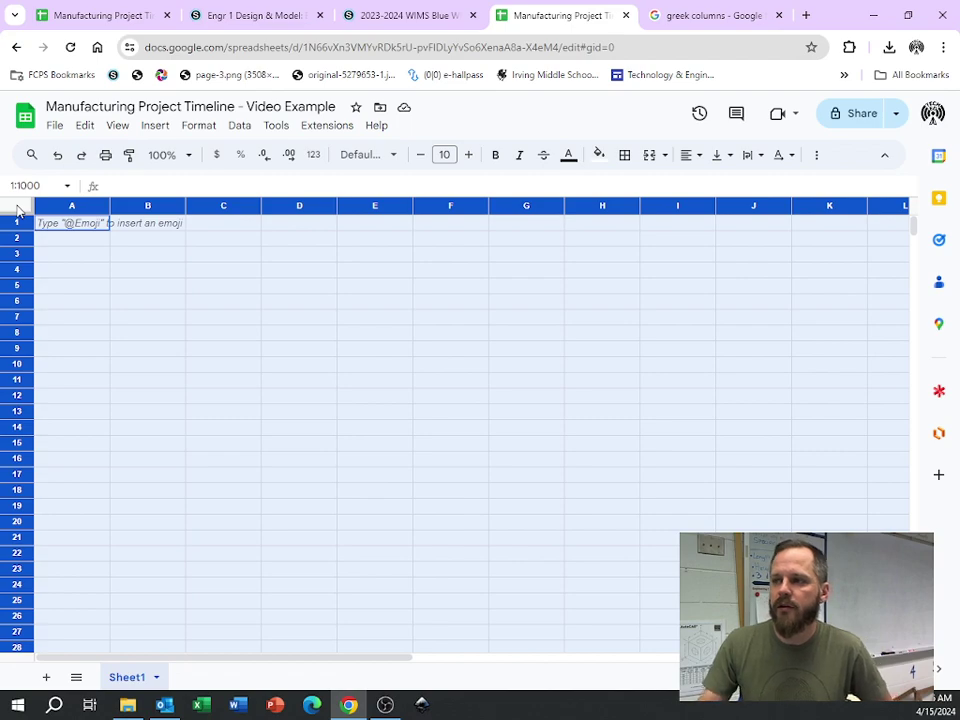
click(165, 303)
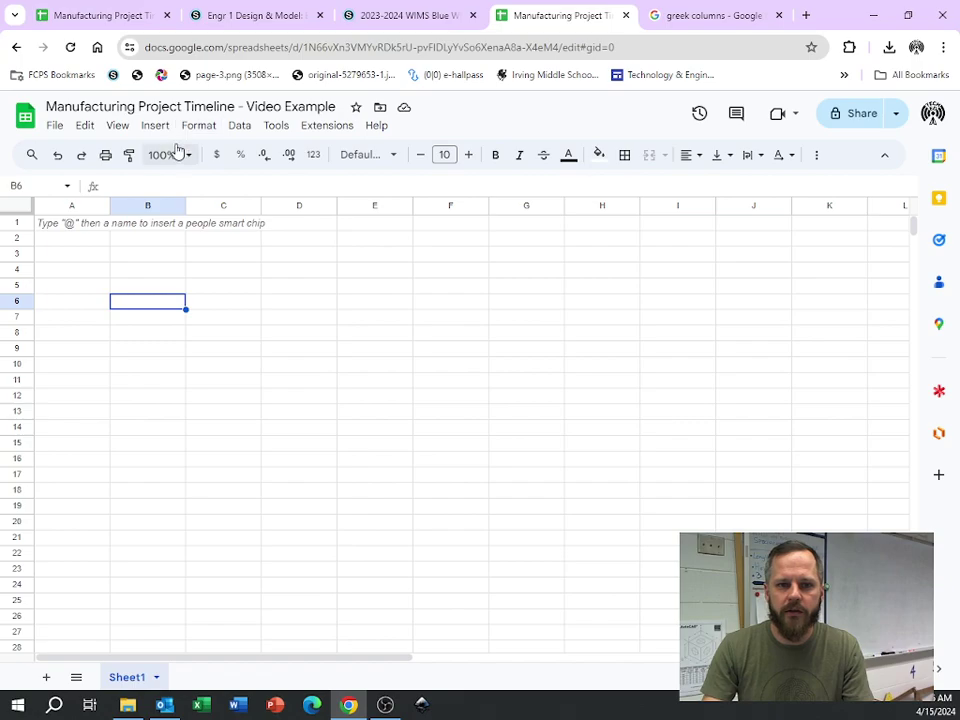
Return browser zoom to 100% and set the Sheets zoom to 200%
key(ctrl+plus)
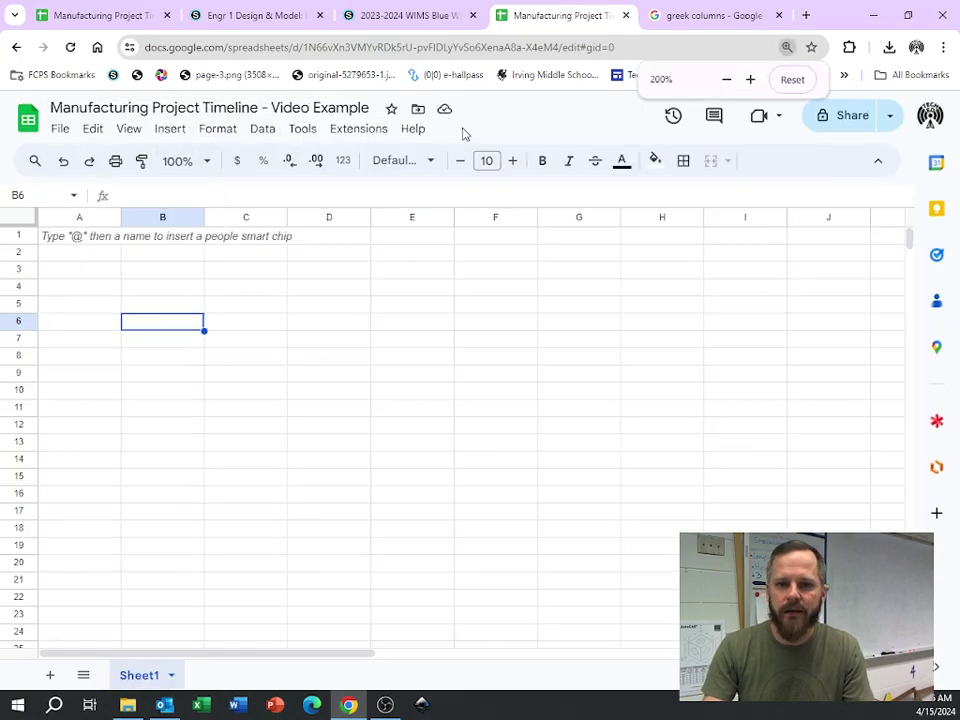
key(ctrl+plus)
key(ctrl+plus)
key(ctrl+plus)
key(ctrl+minus)
key(ctrl+minus)
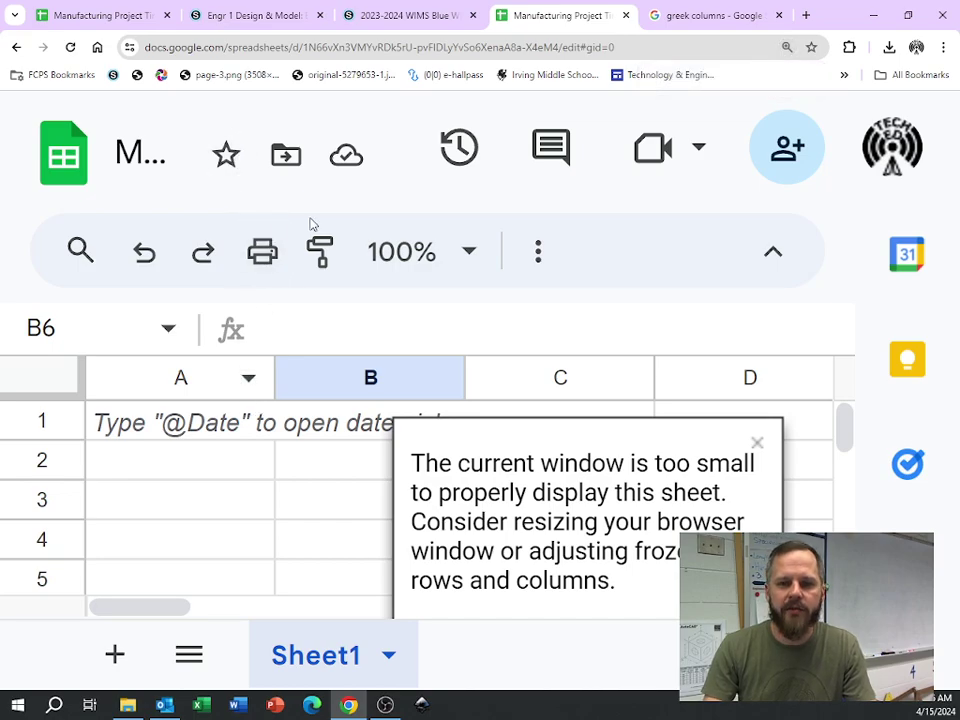
key(ctrl+minus)
key(ctrl+minus)
key(ctrl+minus)
key(ctrl+minus)
key(ctrl+minus)
key(ctrl+minus)
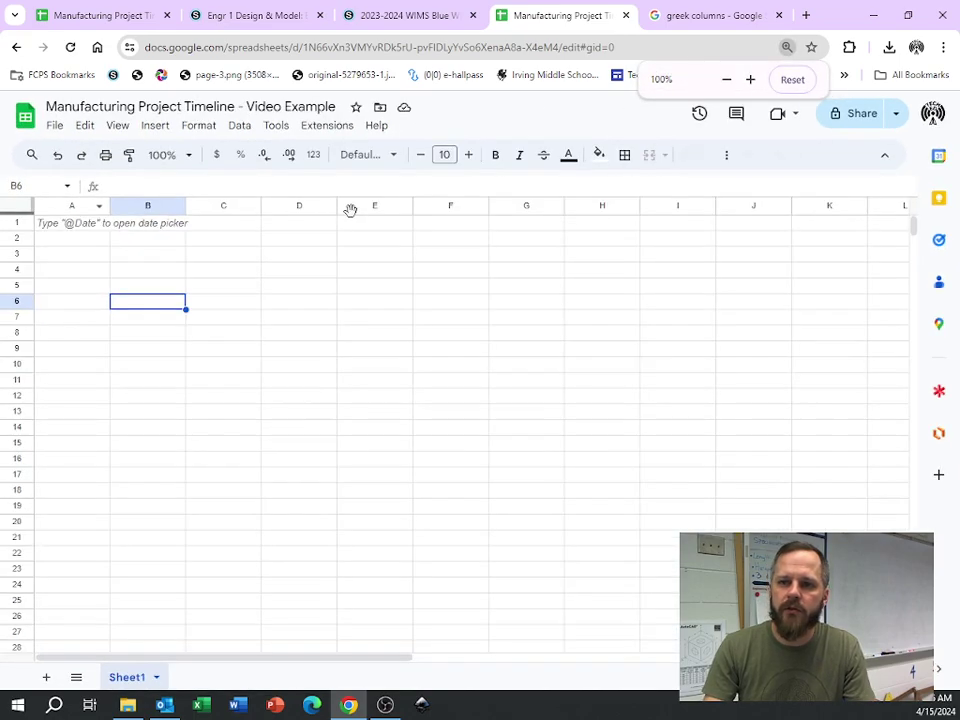
click(185, 162)
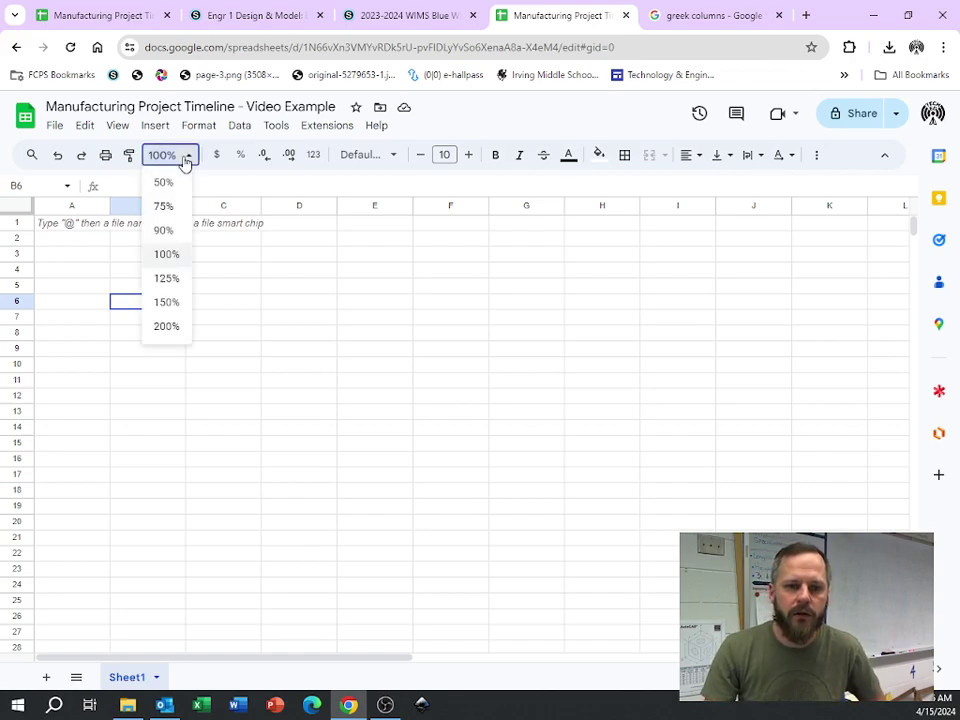
click(166, 326)
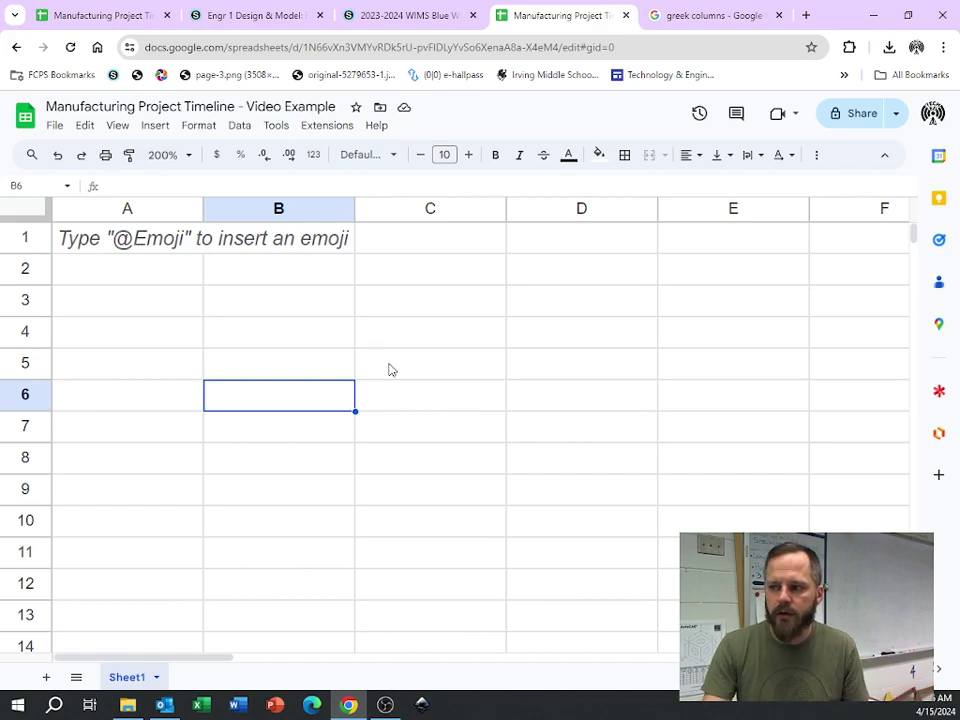
click(154, 249)
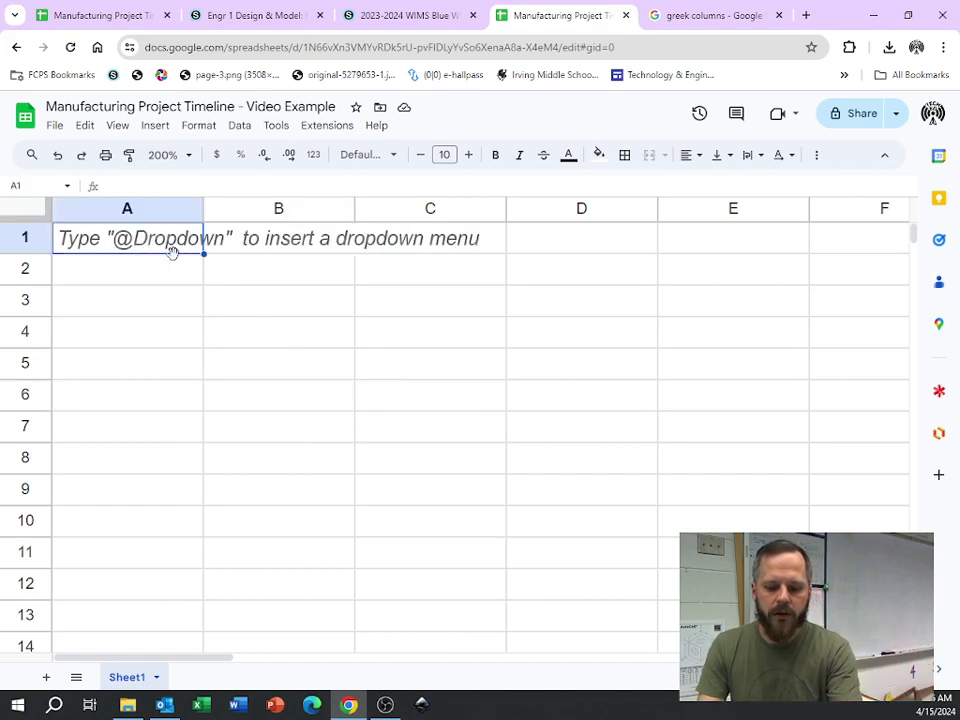
click(191, 336)
click(336, 374)
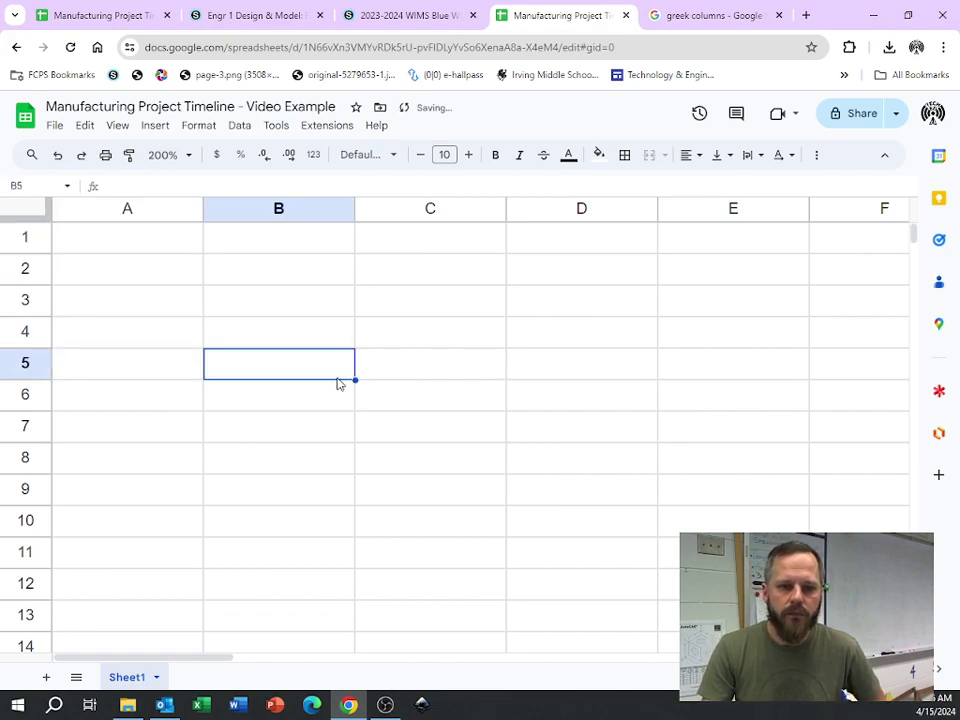
click(124, 252)
click(136, 328)
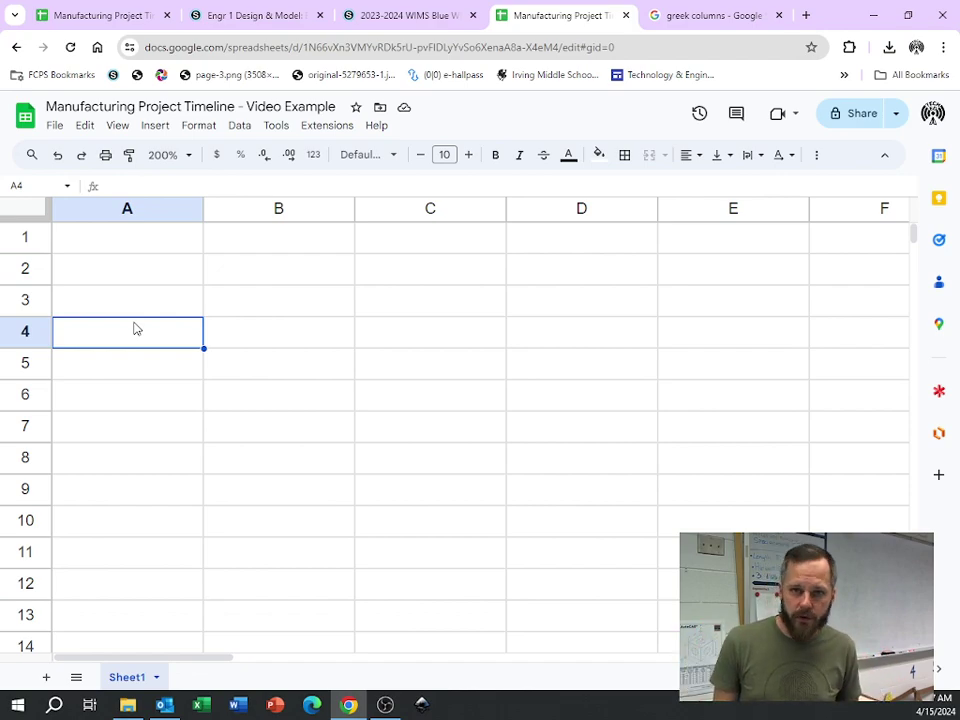
Type 1 through 5 down column A from A3, then undo the extra entries
text(1)
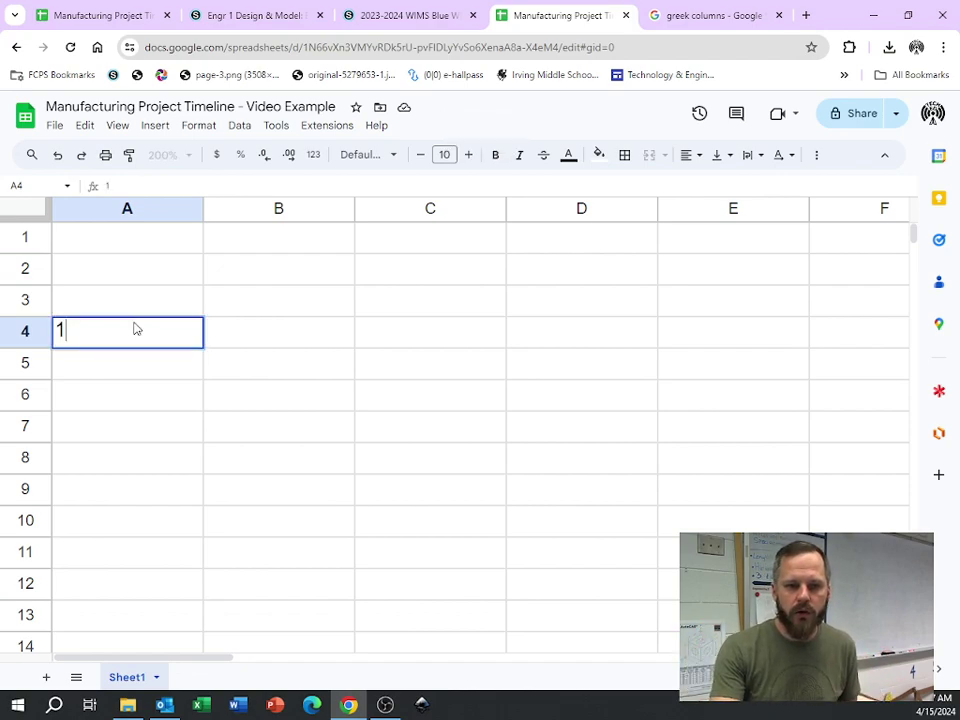
key(Return)
text(2)
key(Return)
text(3)
key(Return)
text(4)
key(Return)
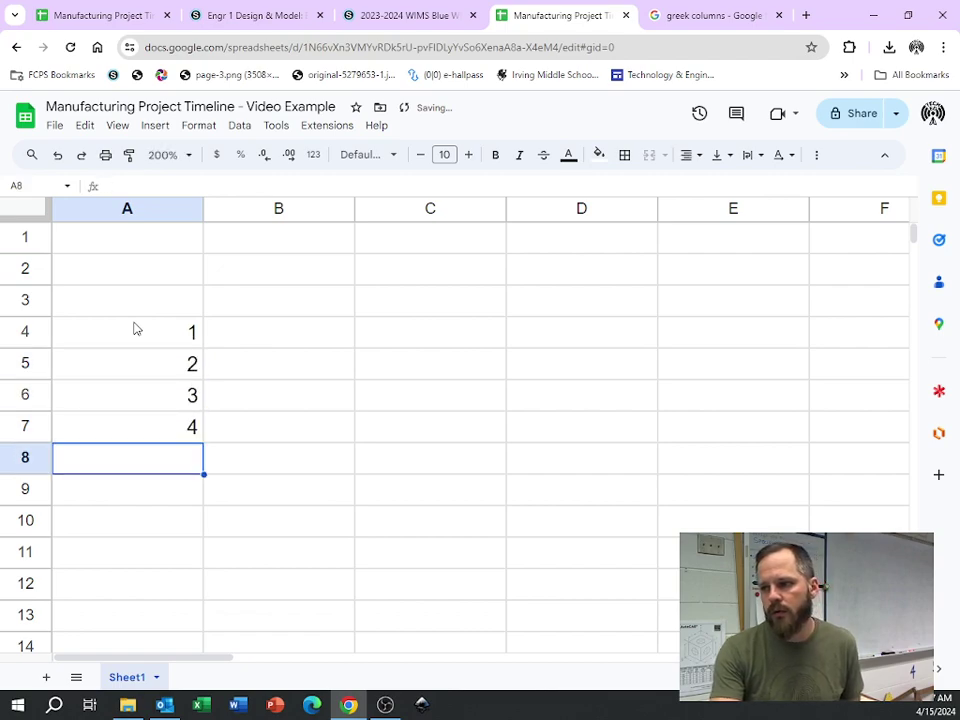
text(5)
key(Return)
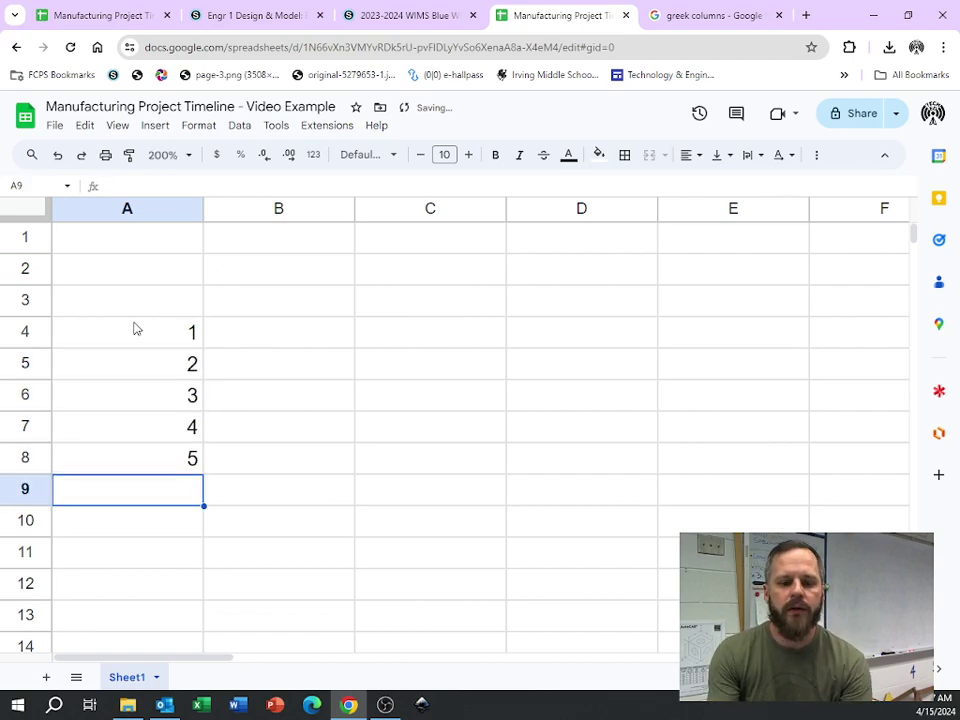
key(ctrl+z)
key(ctrl+z)
key(ctrl+z)
key(ctrl+z)
key(ctrl+z)
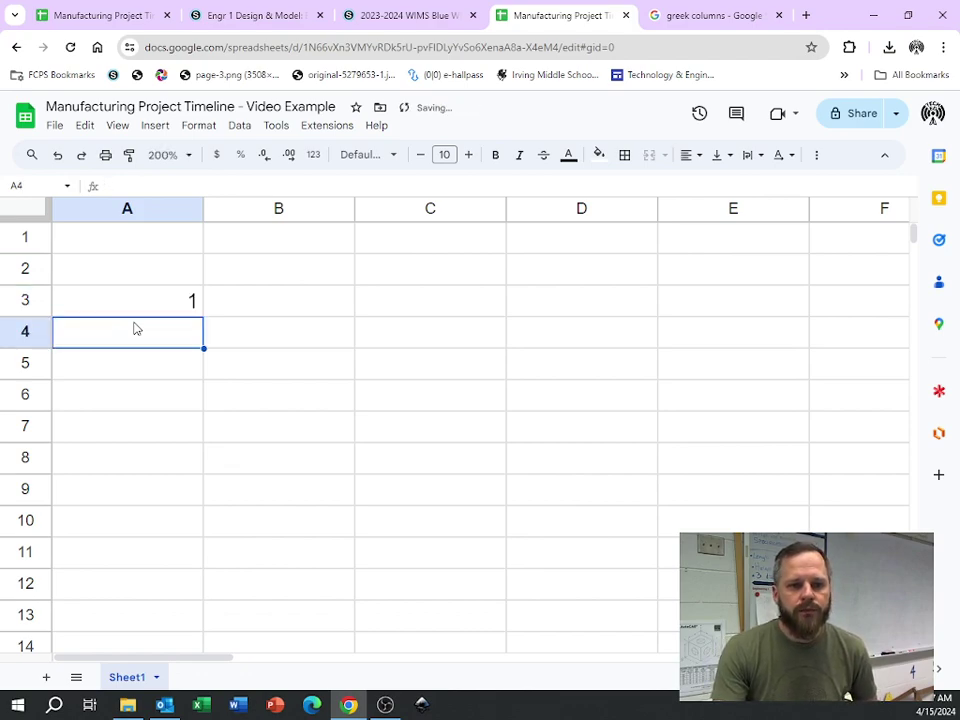
Enter 2 in A4 and fill the 1, 2 series down to 89 in A91
text(2)
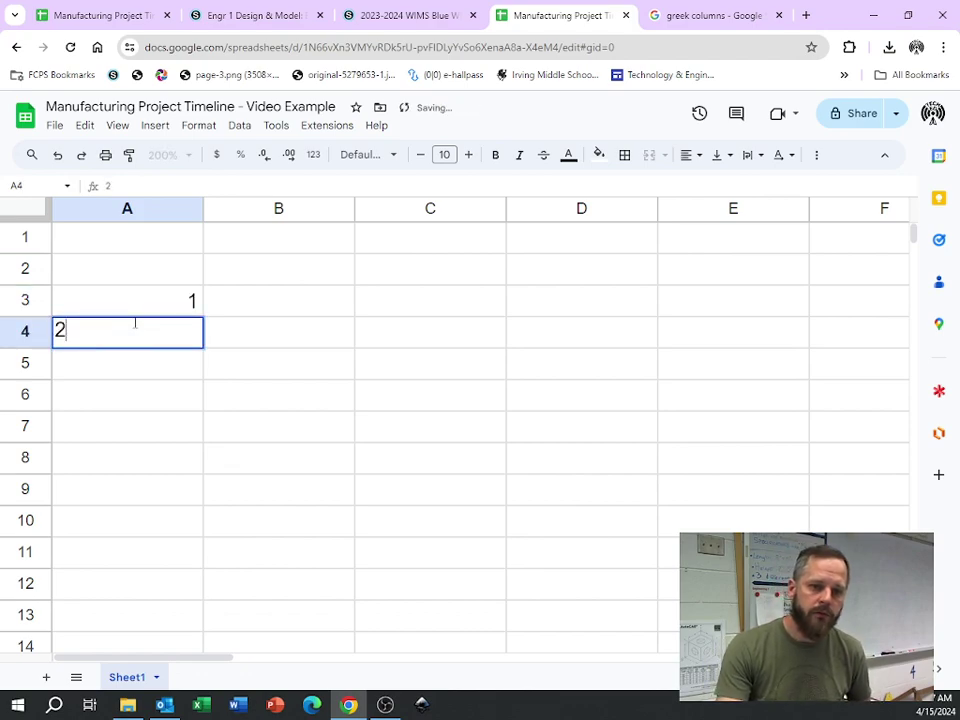
key(Return)
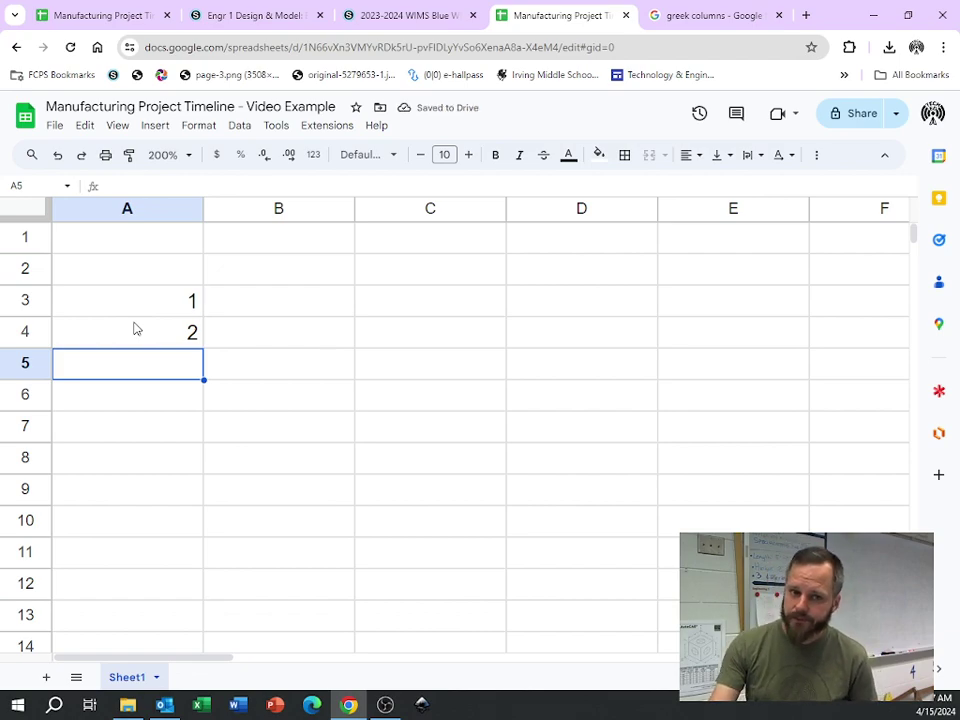
drag(137, 305, 139, 330)
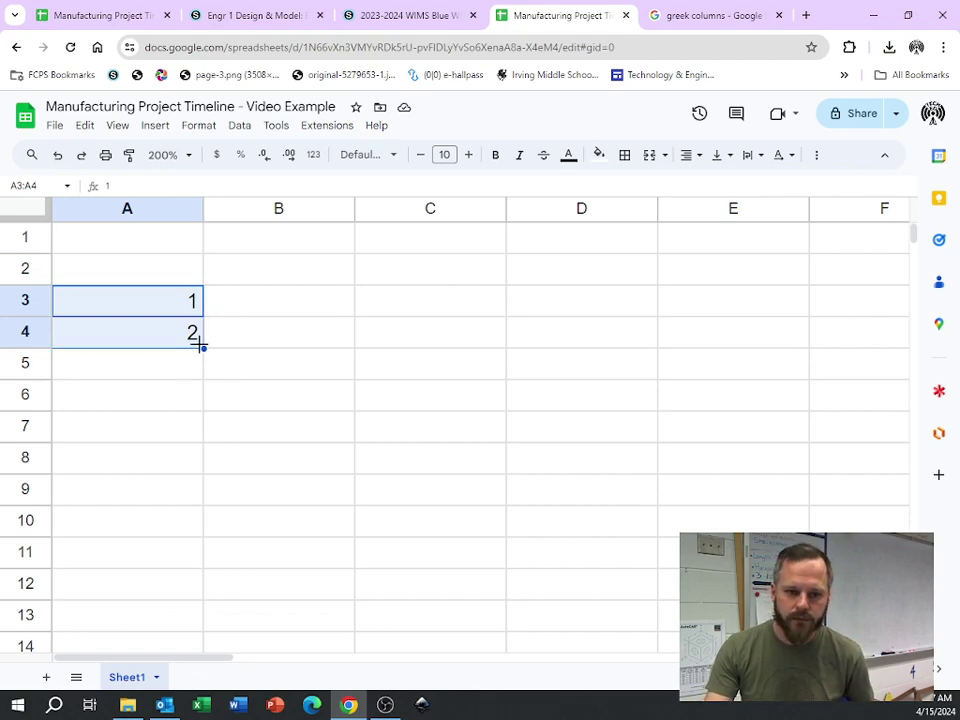
drag(204, 348, 195, 590)
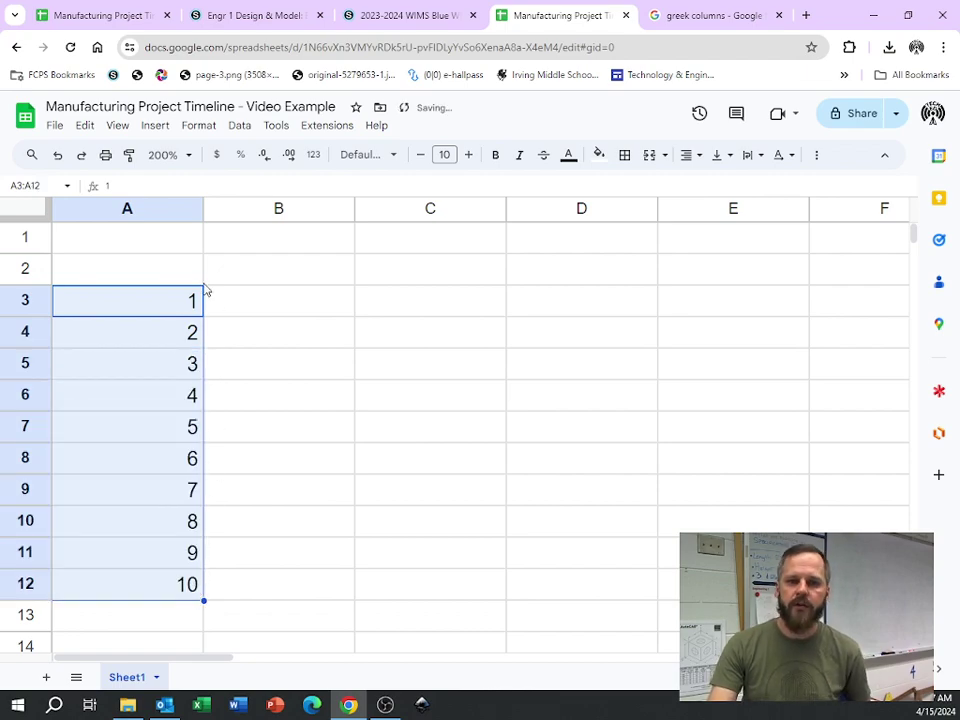
scroll(171, 503, down, 6)
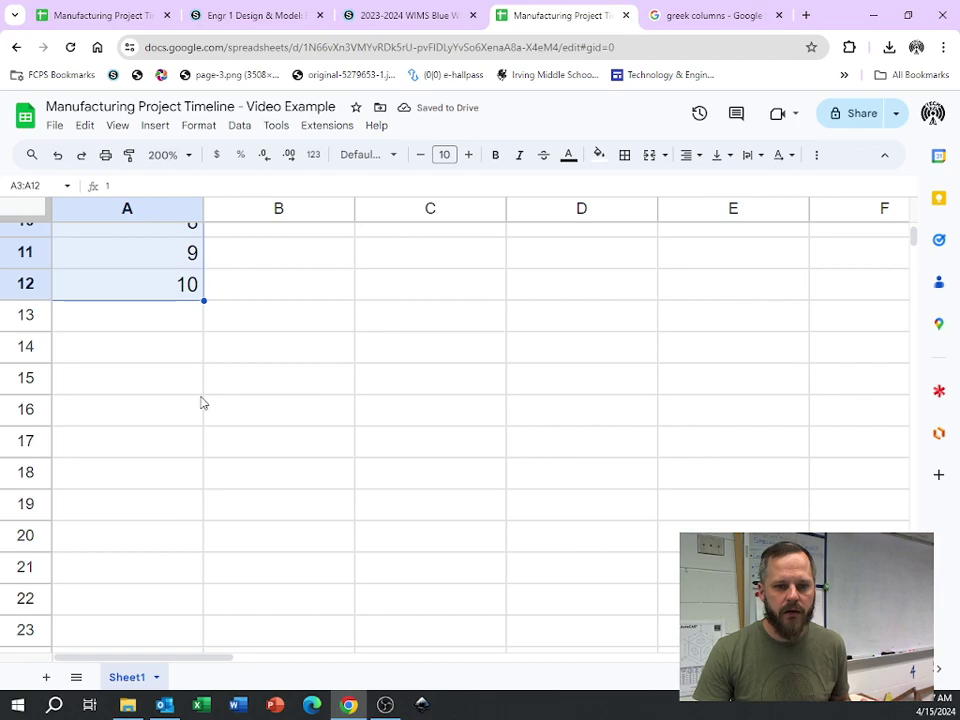
drag(202, 299, 210, 645)
scroll(230, 527, down, 5)
scroll(230, 527, up, 15)
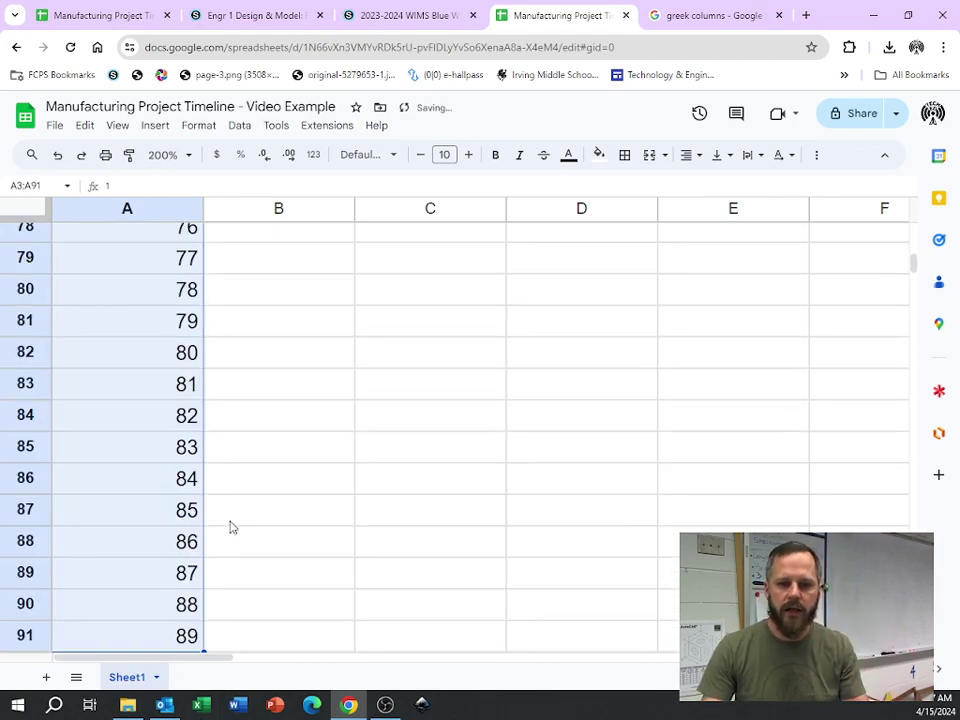
scroll(229, 525, up, 13)
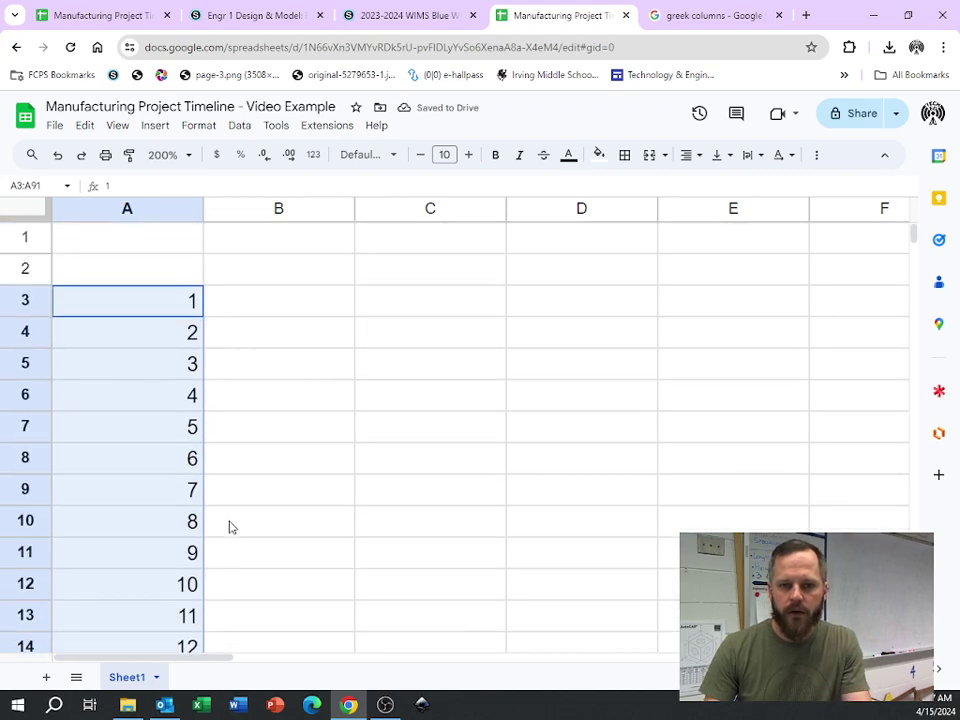
click(268, 366)
Enter 5 and 10 in C3:D3 and extend the count by fives to 25 in G3
click(280, 308)
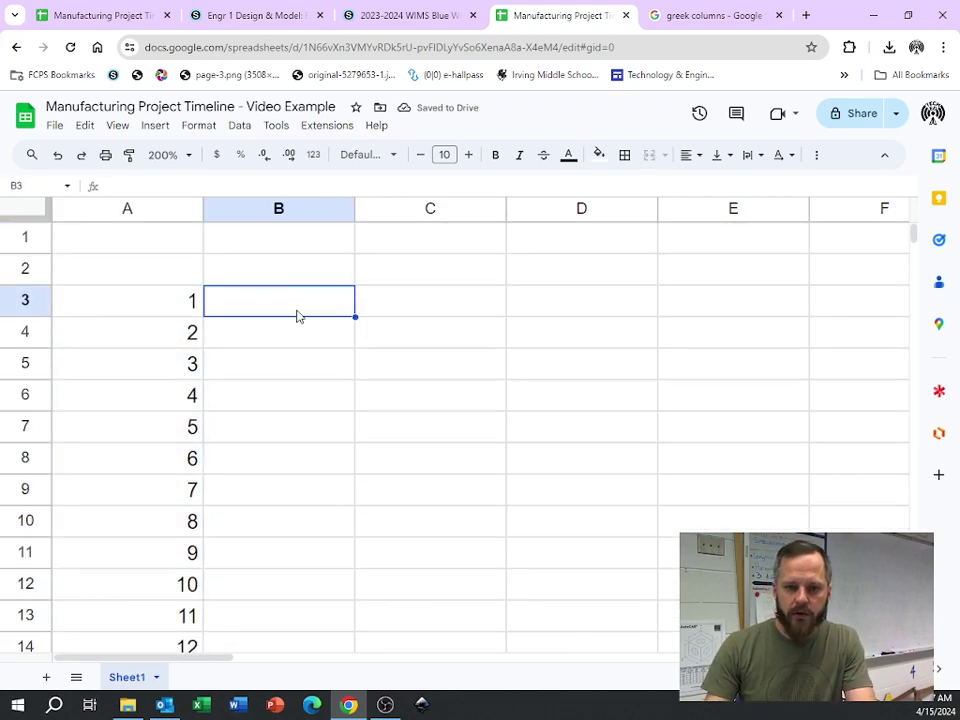
click(446, 316)
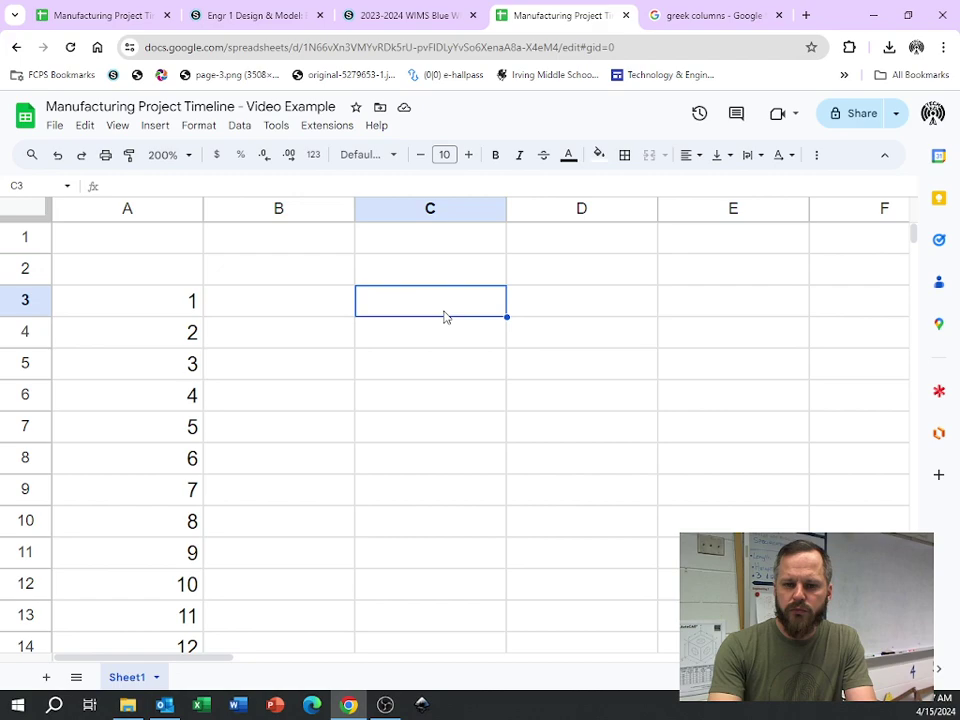
text(5)
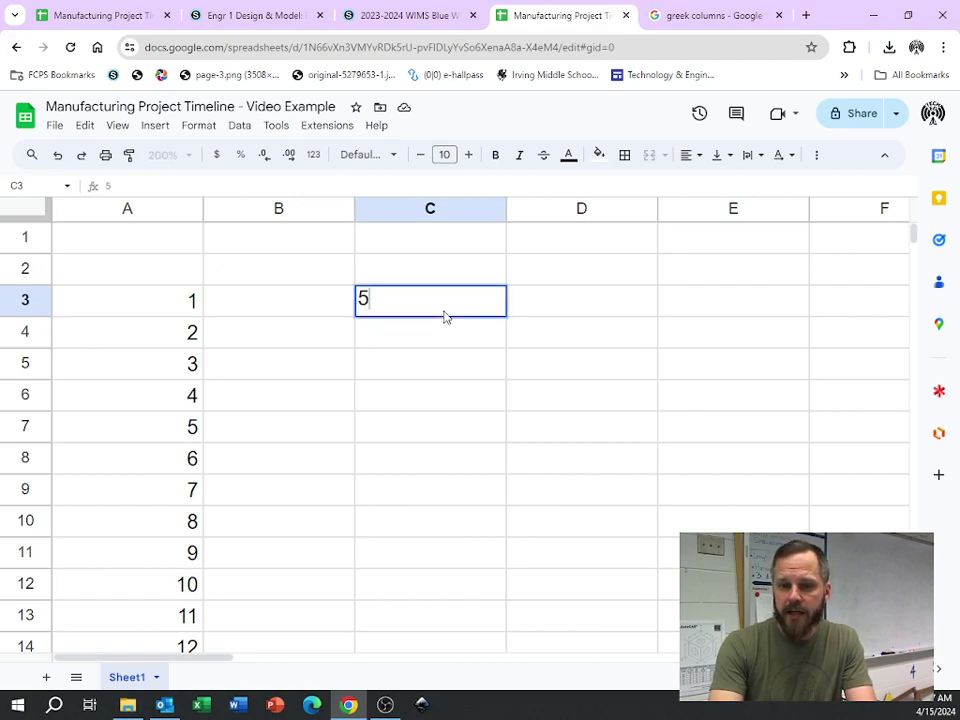
key(Tab)
text(10)
key(Tab)
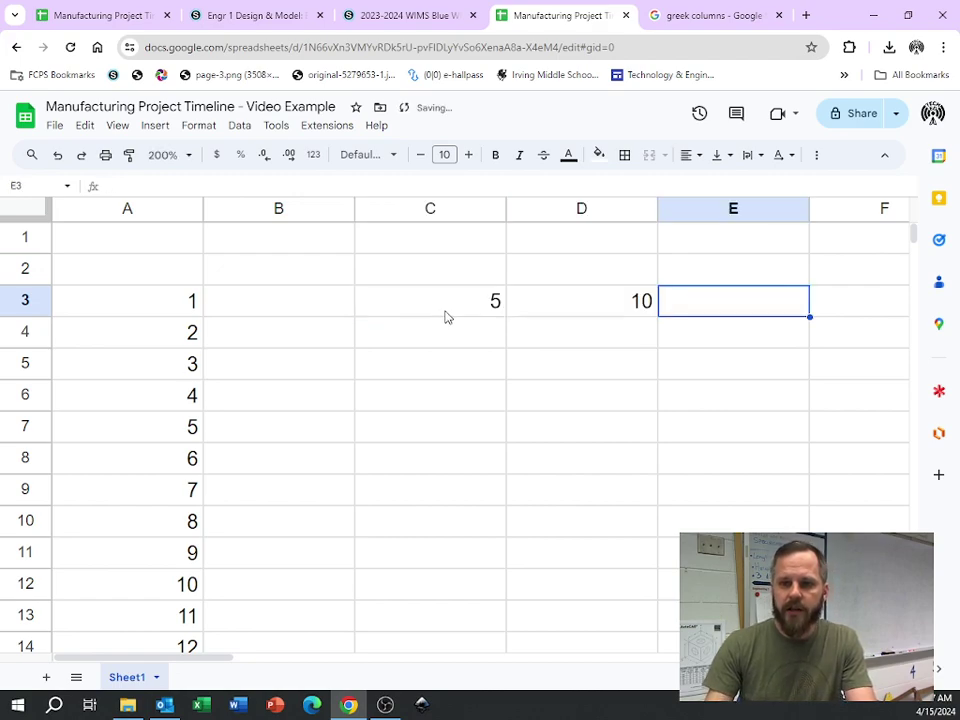
drag(446, 316, 568, 320)
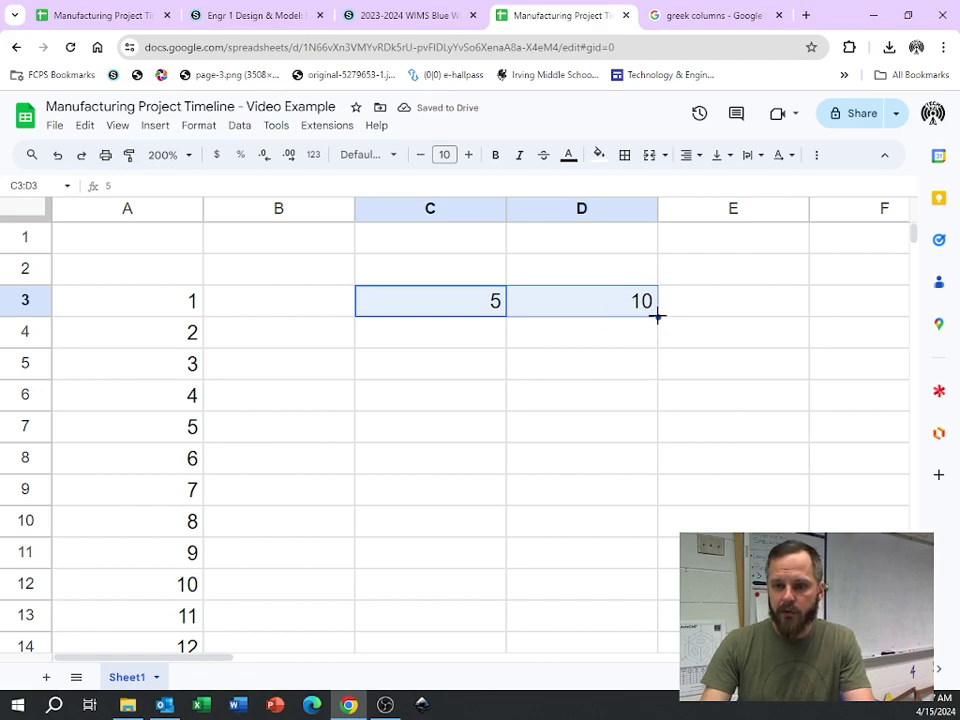
drag(657, 316, 898, 316)
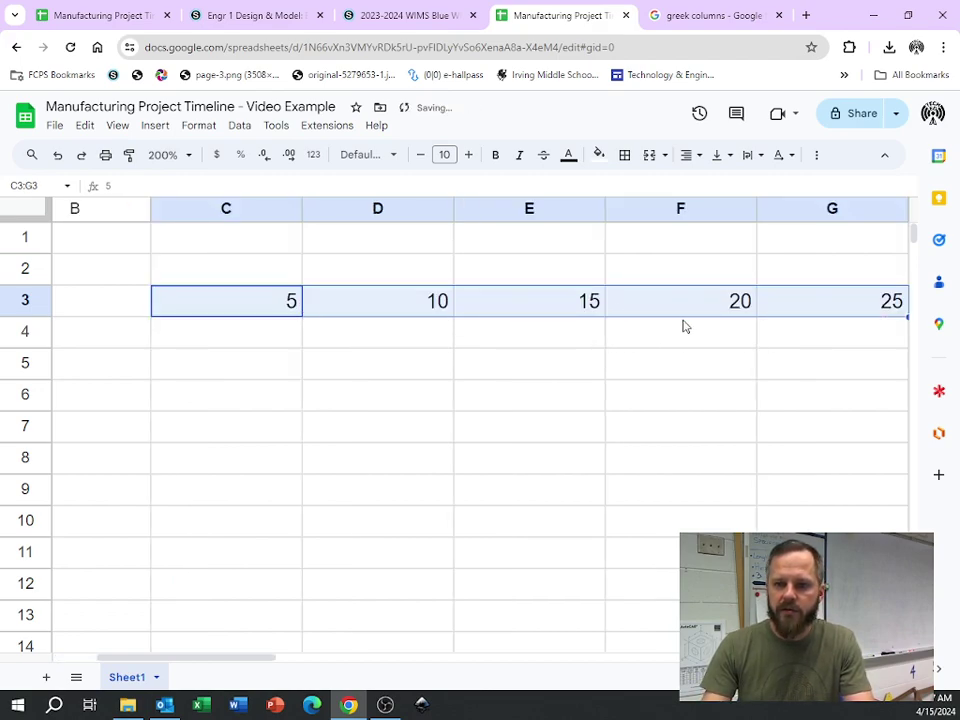
click(850, 364)
Type Monday and Tuesday in C5:C6 and fill repeating weekdays down column C
click(266, 369)
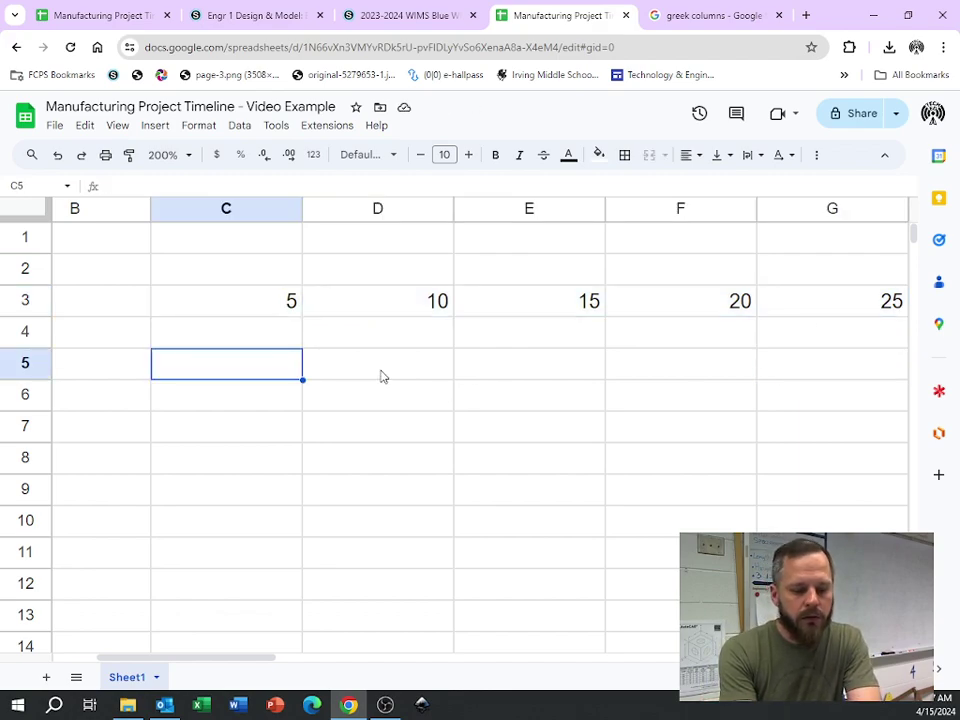
text(Monday)
key(Return)
text(Tuesday)
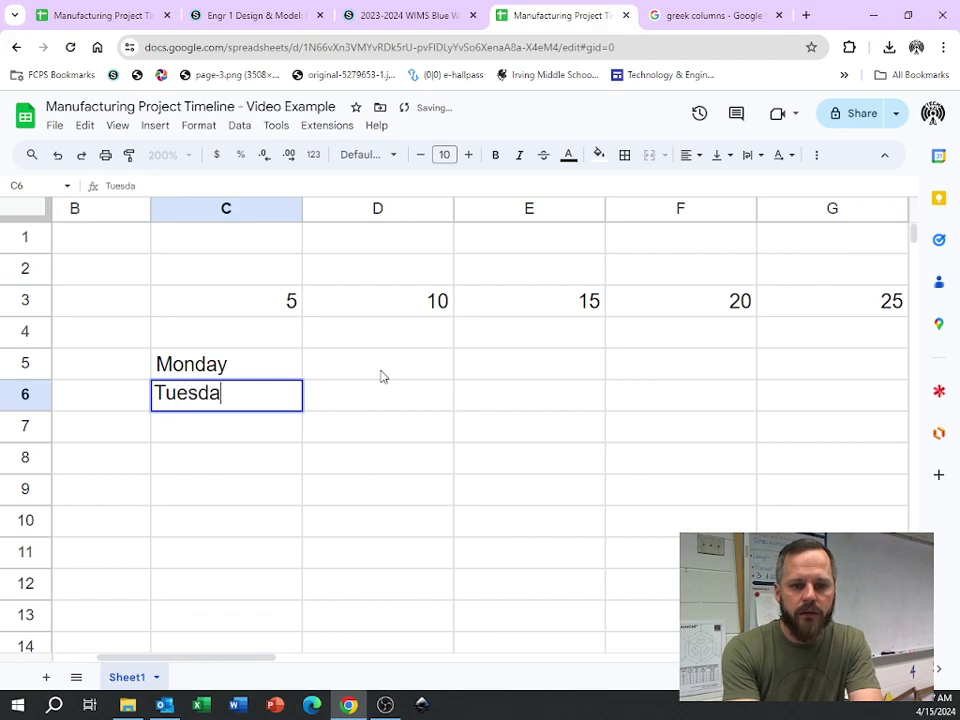
key(Return)
click(243, 376)
drag(243, 380, 294, 606)
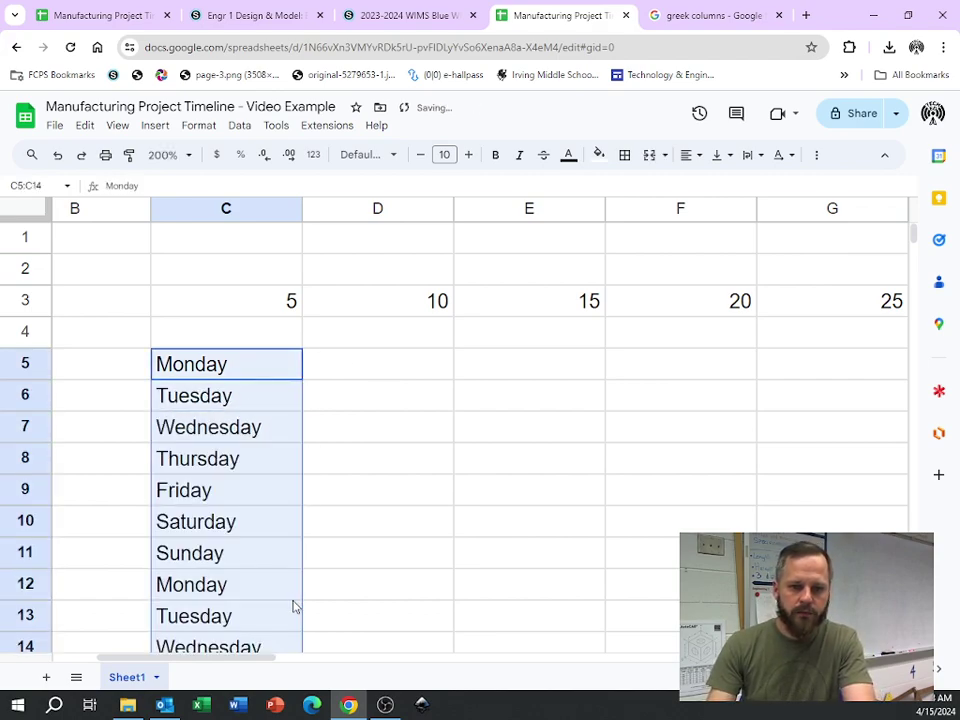
scroll(250, 320, down, 2)
scroll(245, 520, up, 2)
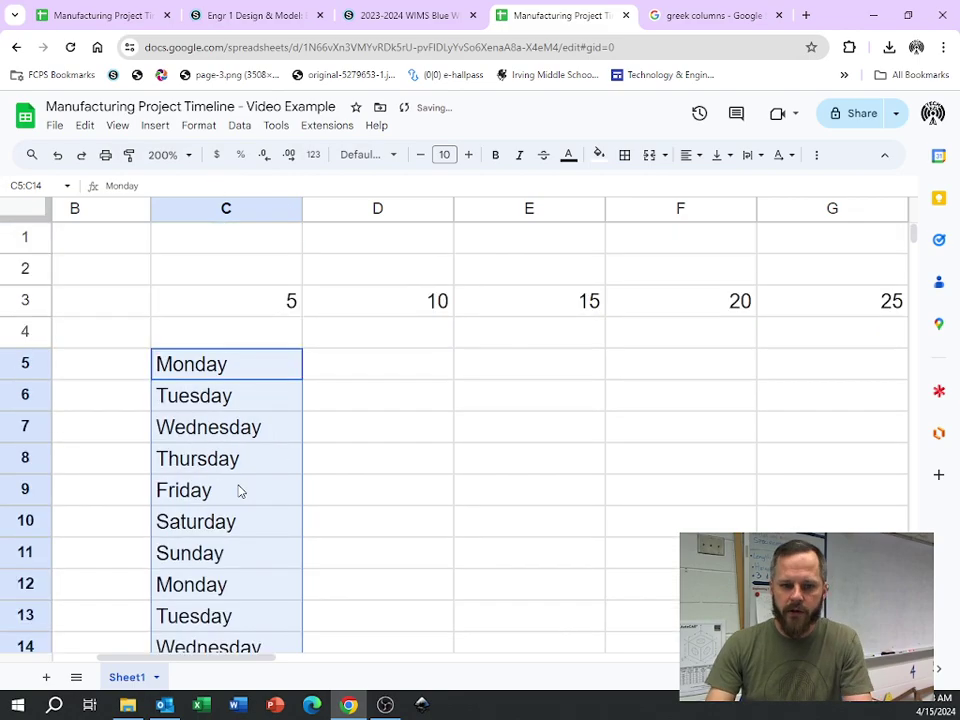
Enter 4/15/24 in D5 and fill consecutive dates down to 4/23/24 in D13
click(397, 372)
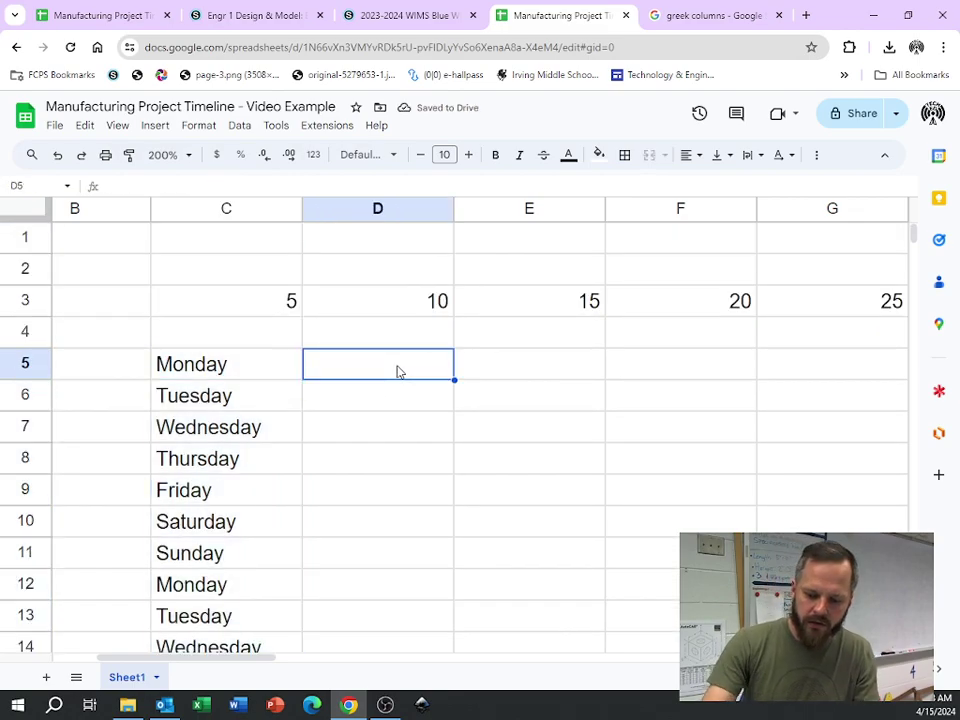
text(4/)
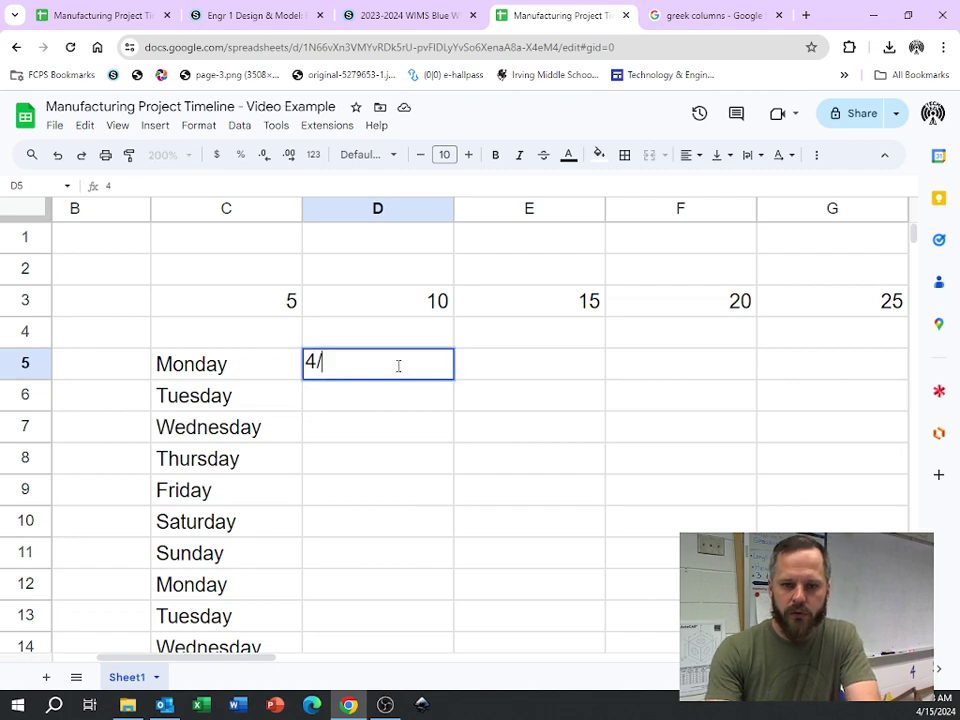
text(15/24)
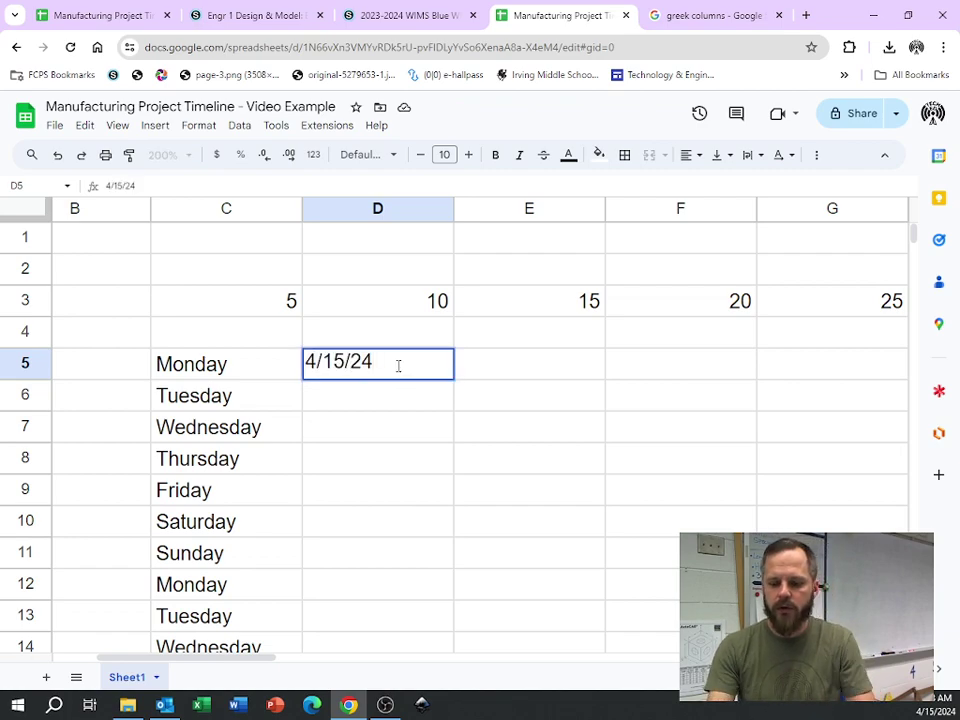
key(Return)
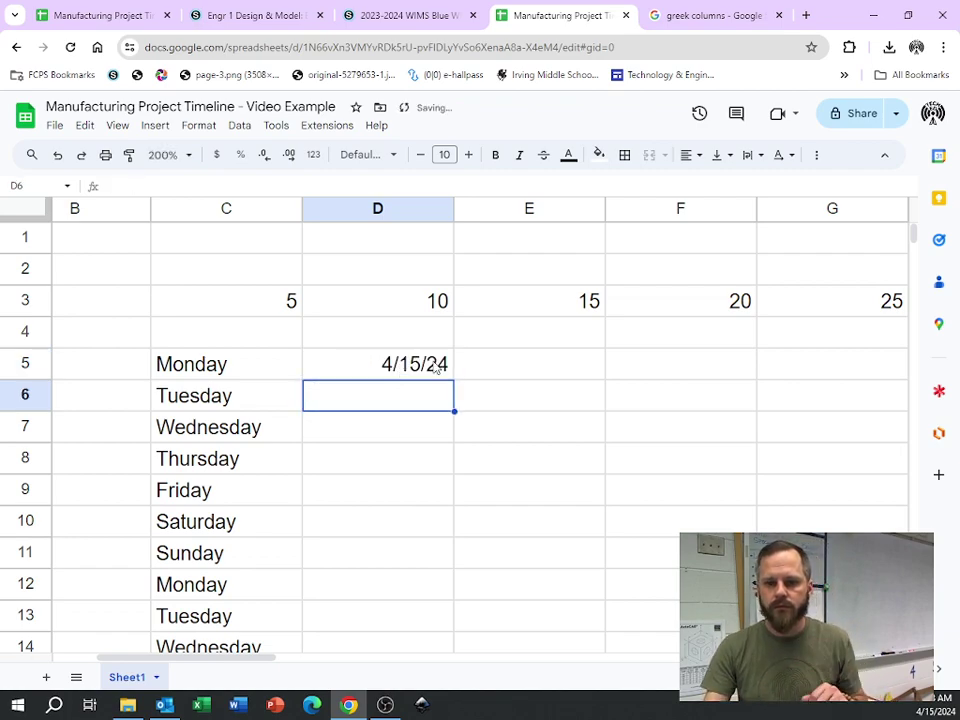
click(433, 366)
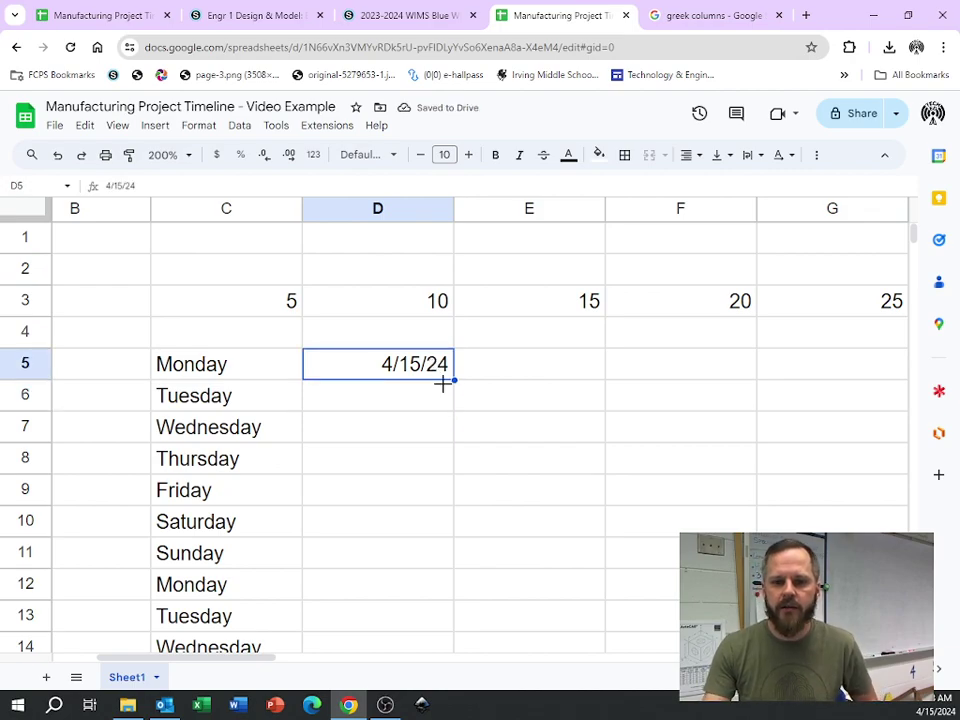
drag(454, 378, 448, 622)
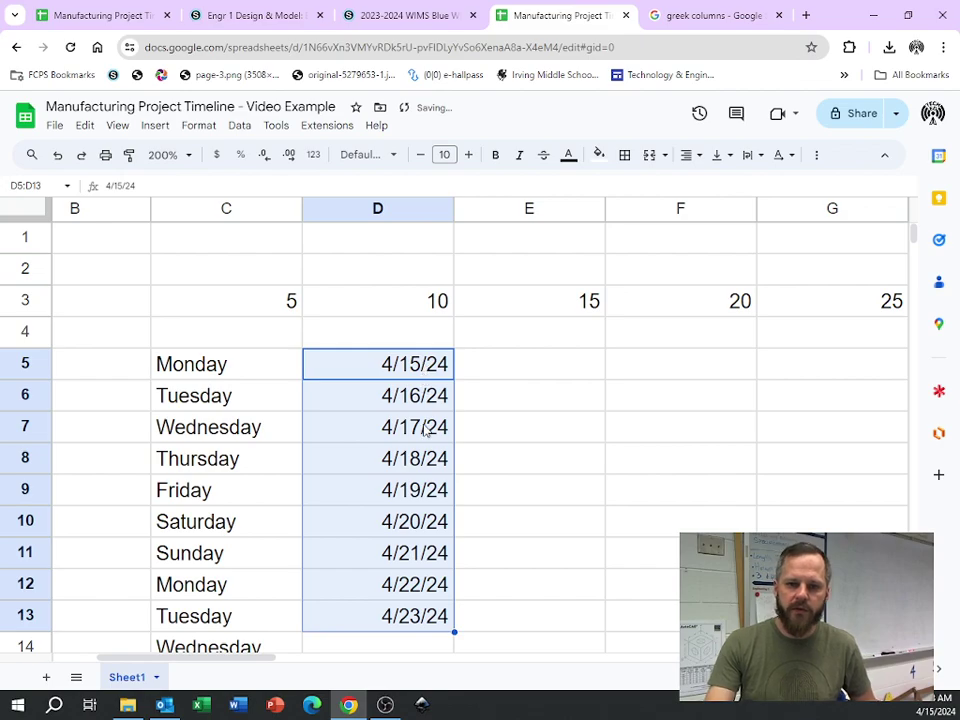
scroll(420, 536, down, 3)
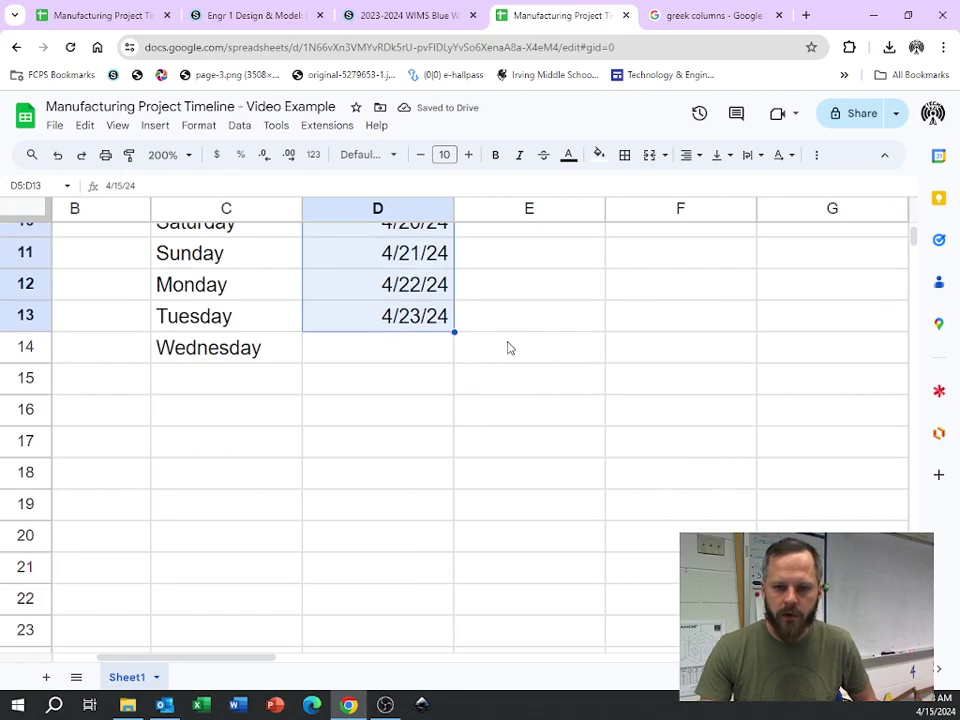
click(533, 395)
scroll(530, 425, up, 3)
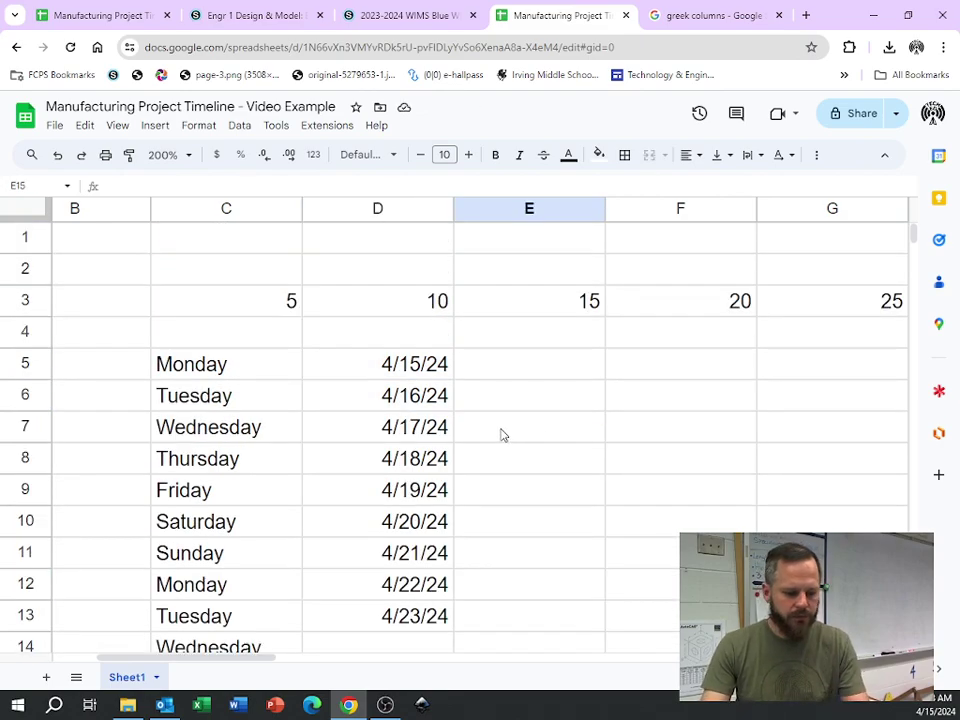
scroll(503, 435, left, 5)
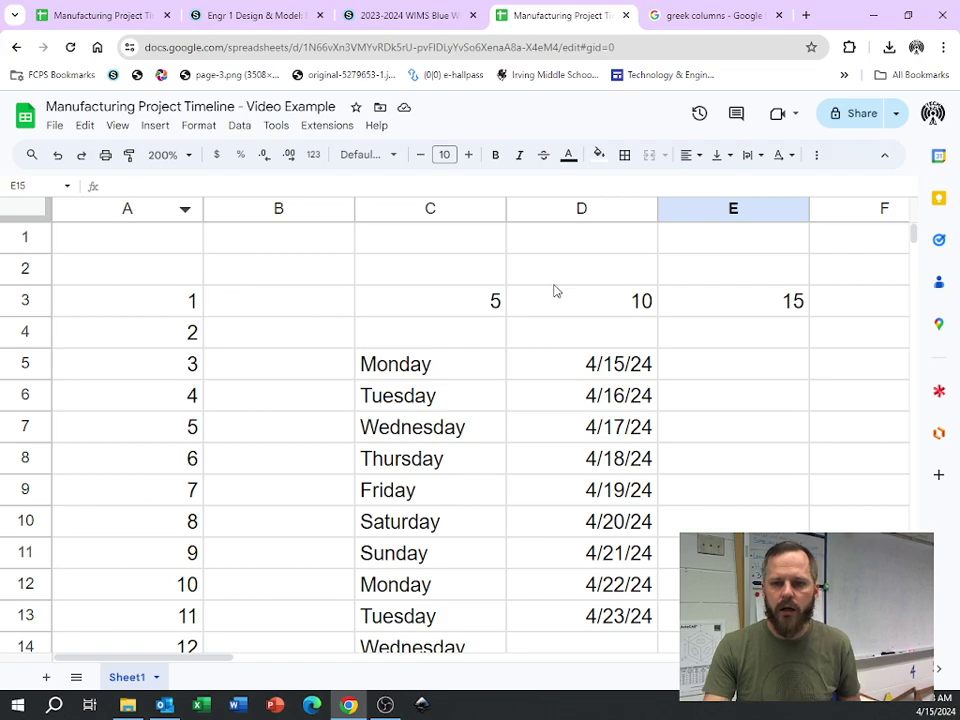
Select the whole sheet and delete all the practice content
click(24, 211)
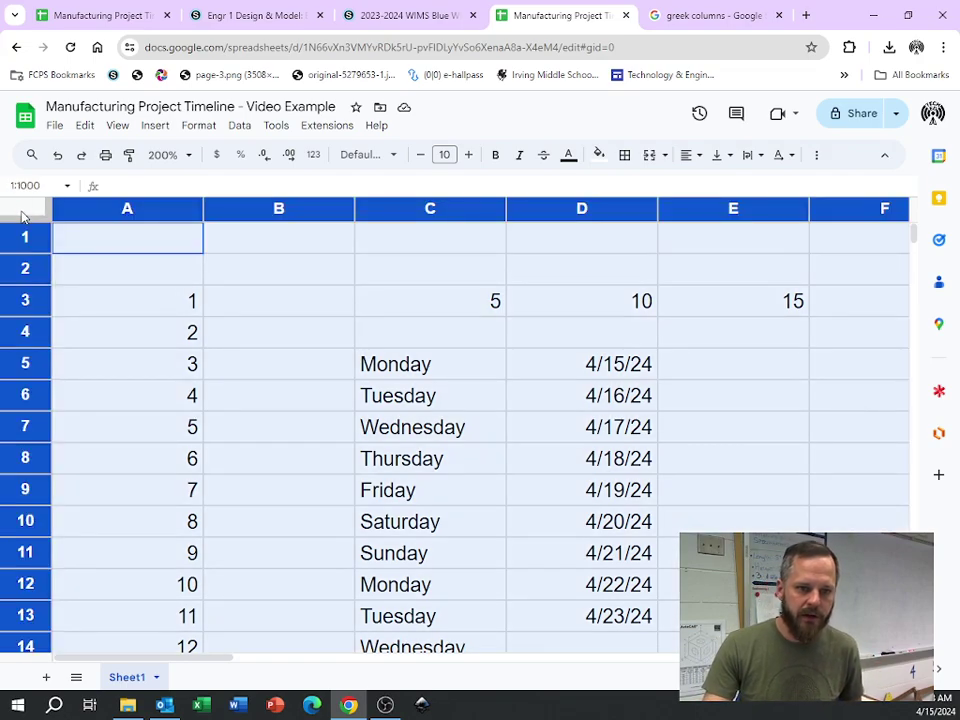
key(Delete)
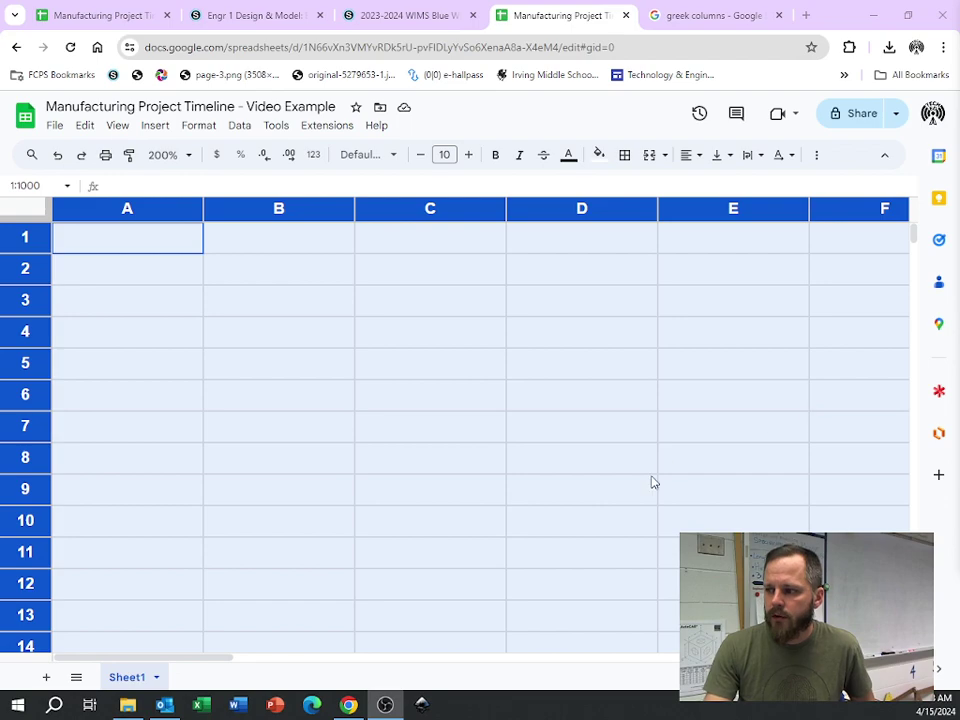
click(281, 371)
Enter the teacher's name plus '- Project Timeline' in A1 and 'Pd 2' in A2
click(92, 244)
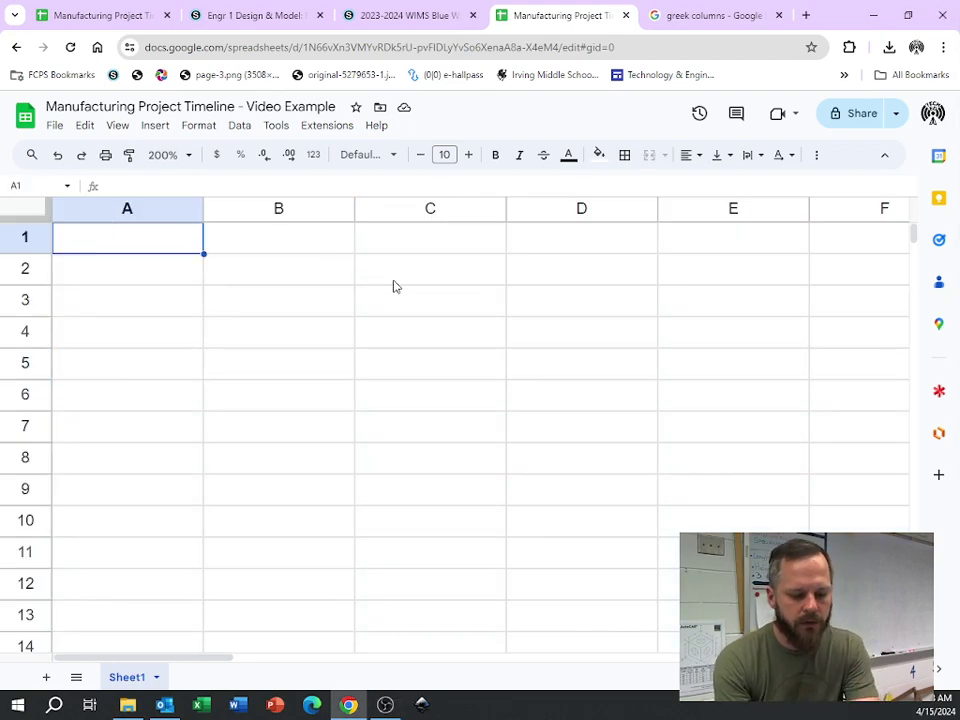
text(M)
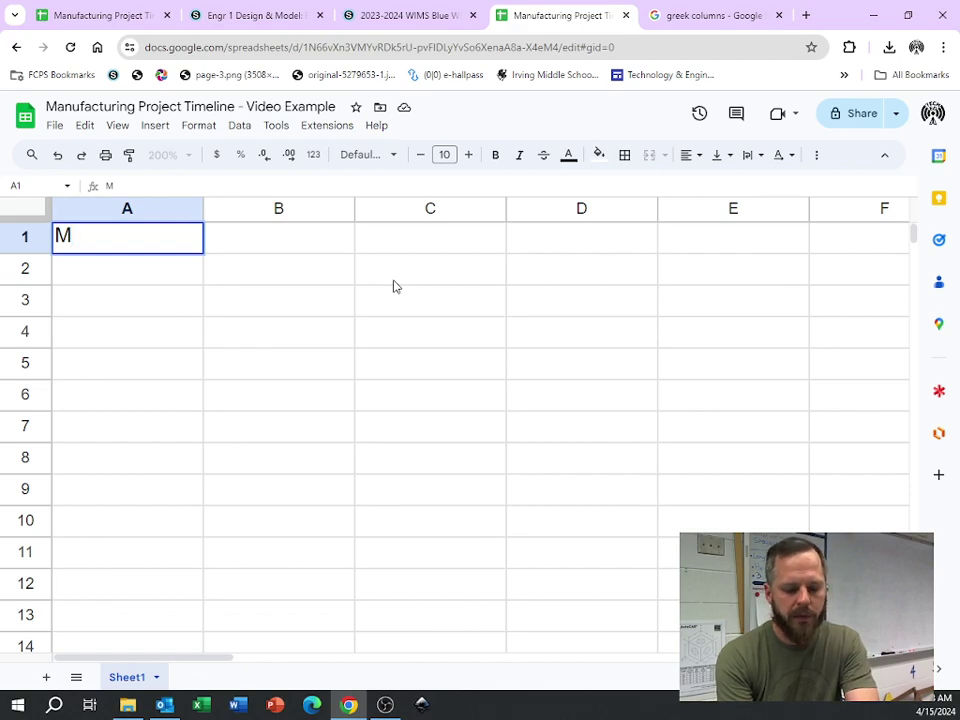
text(r. Brown)
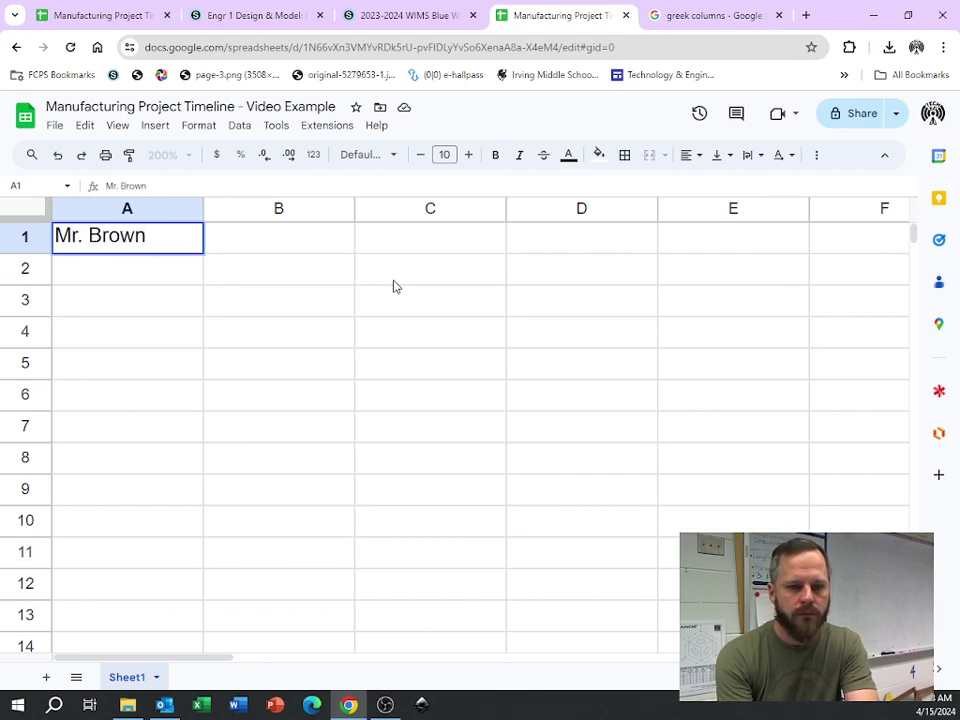
text( - Pr)
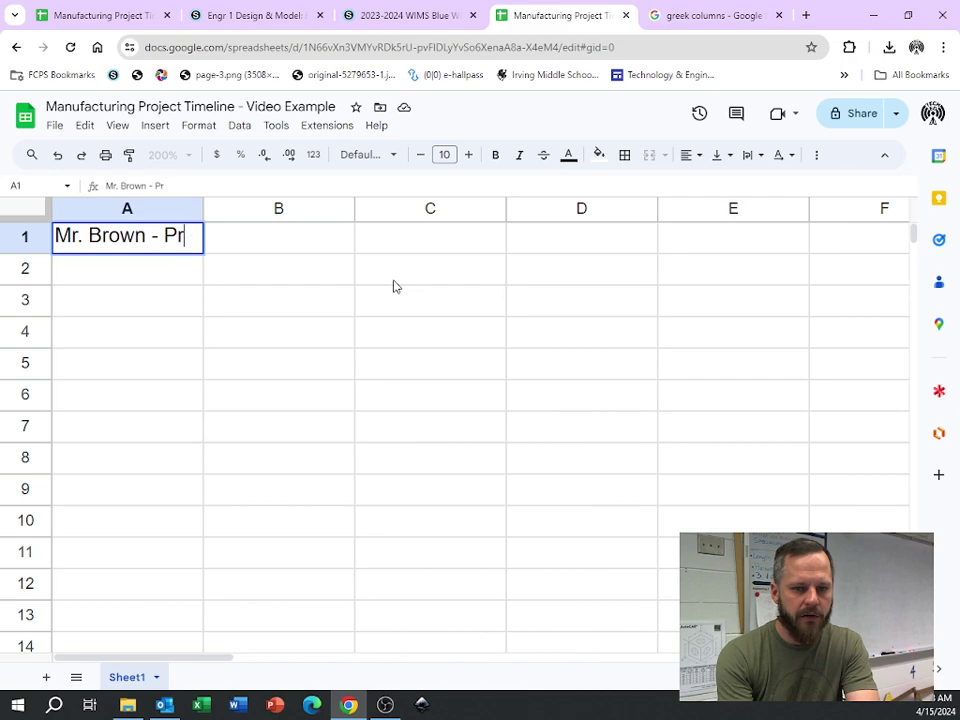
text(oject Time)
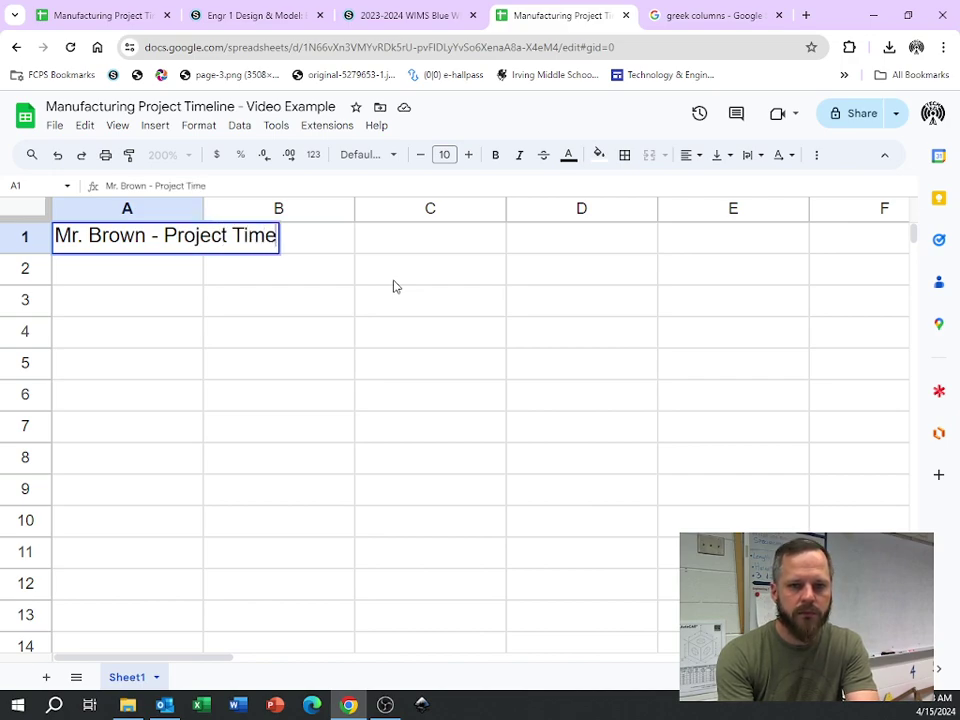
text(line)
key(Return)
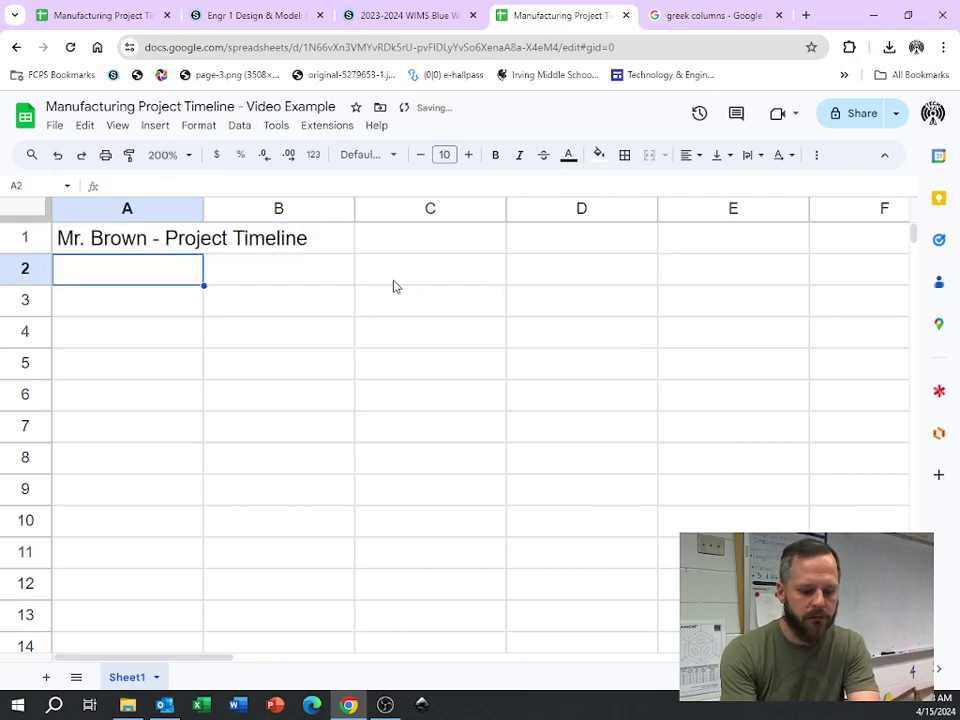
text(Pd 2)
key(Return)
key(Return)
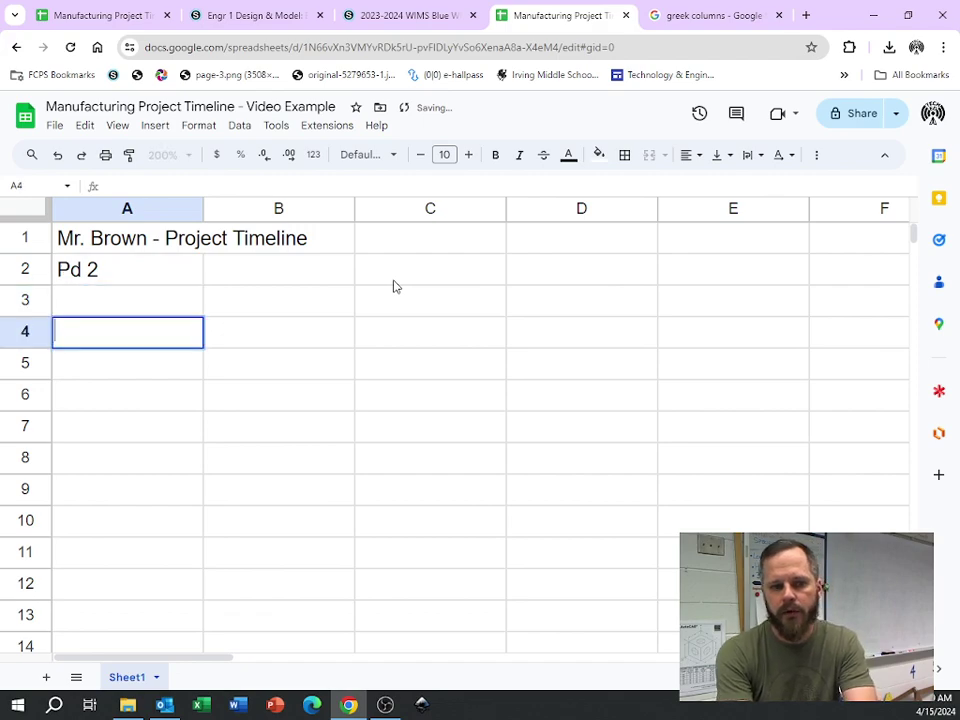
key(Return)
key(Return)
scroll(143, 343, down, 2)
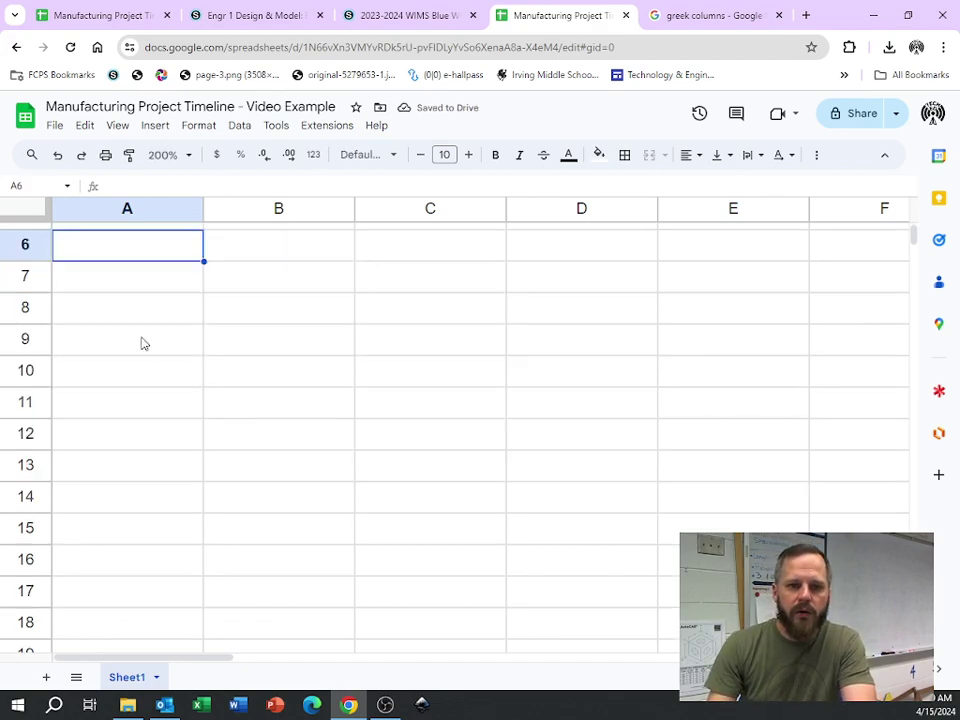
Enter the TASKS heading in A4 and 'Timeline' in A6
scroll(116, 432, up, 2)
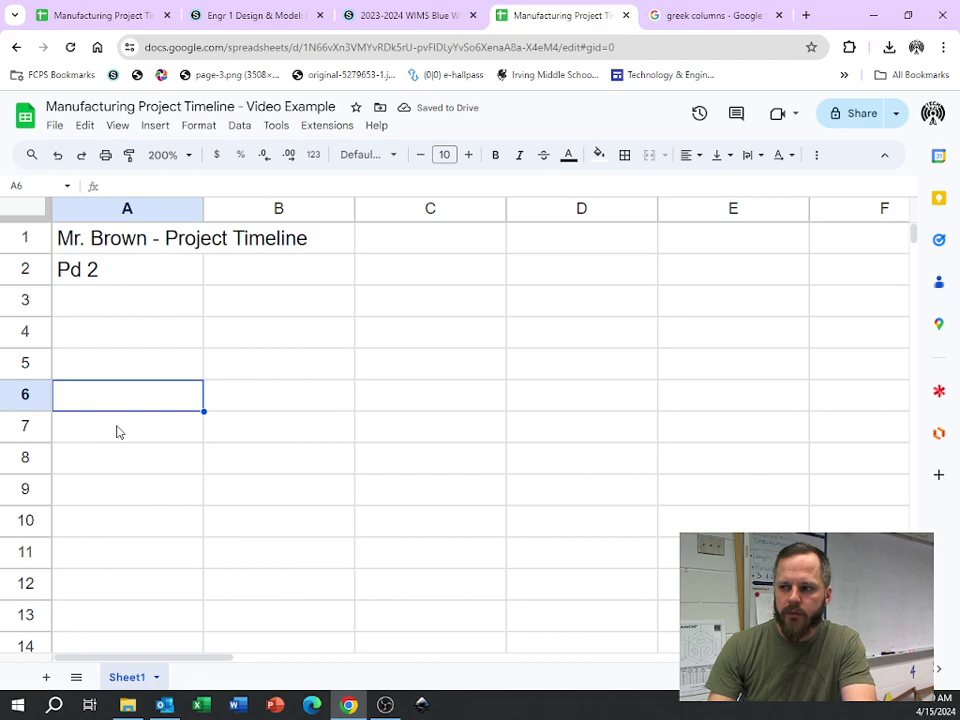
click(99, 345)
text(TASKS)
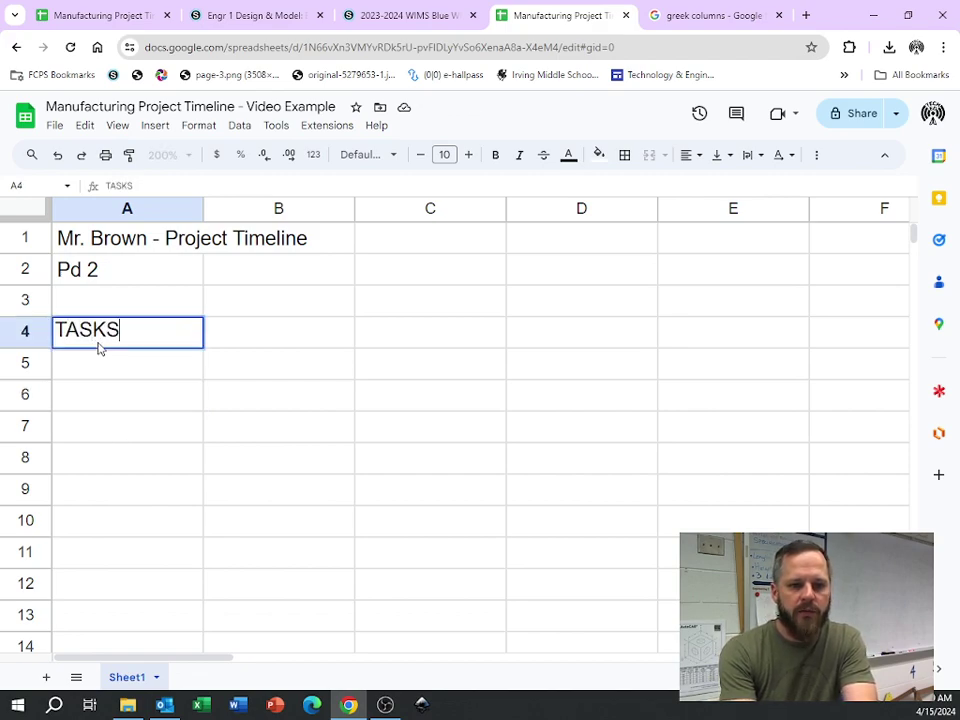
key(Return)
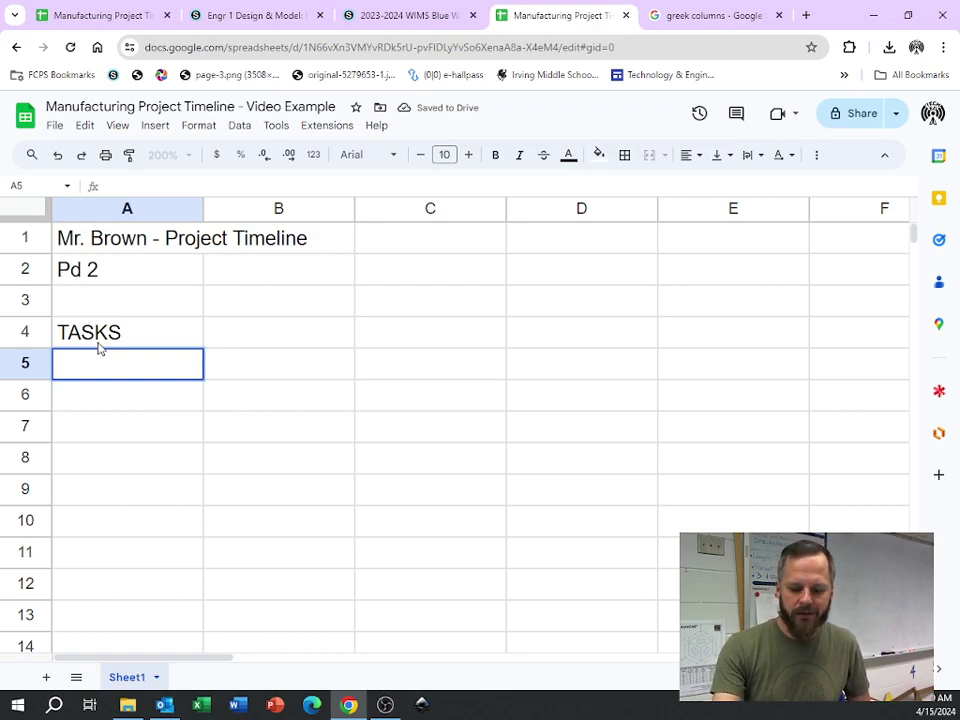
key(Return)
key(Up)
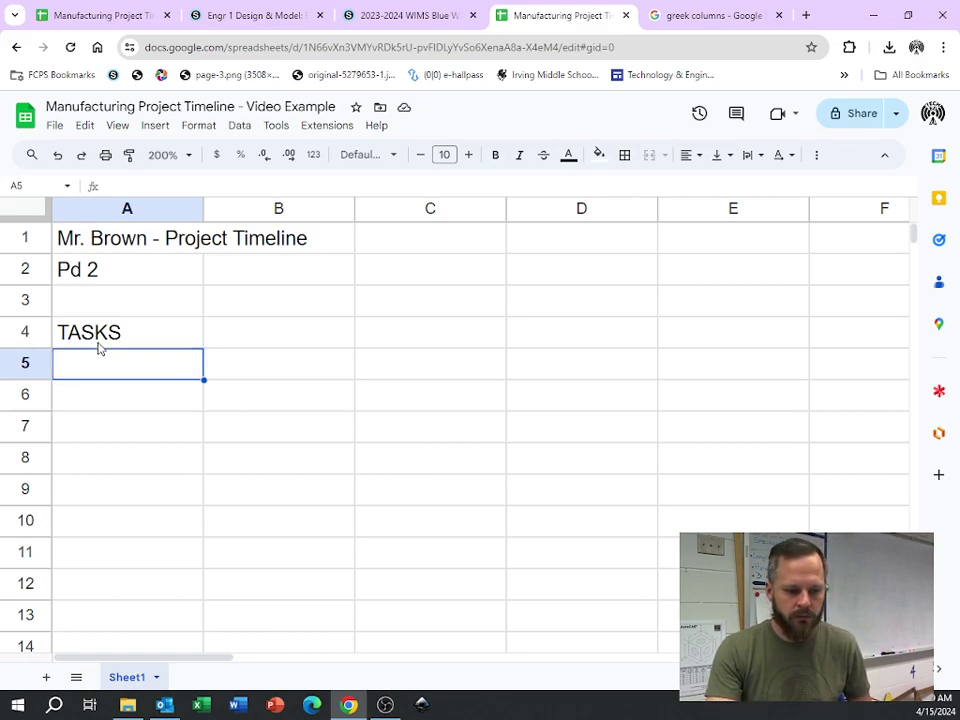
key(Down)
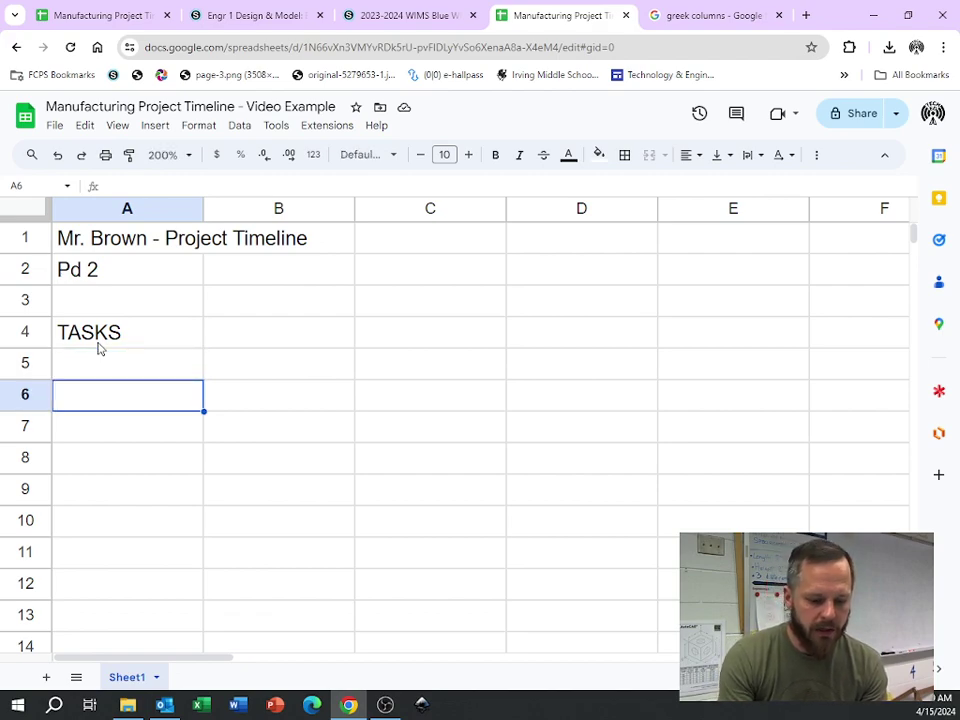
text(Timeline)
key(Return)
key(Return)
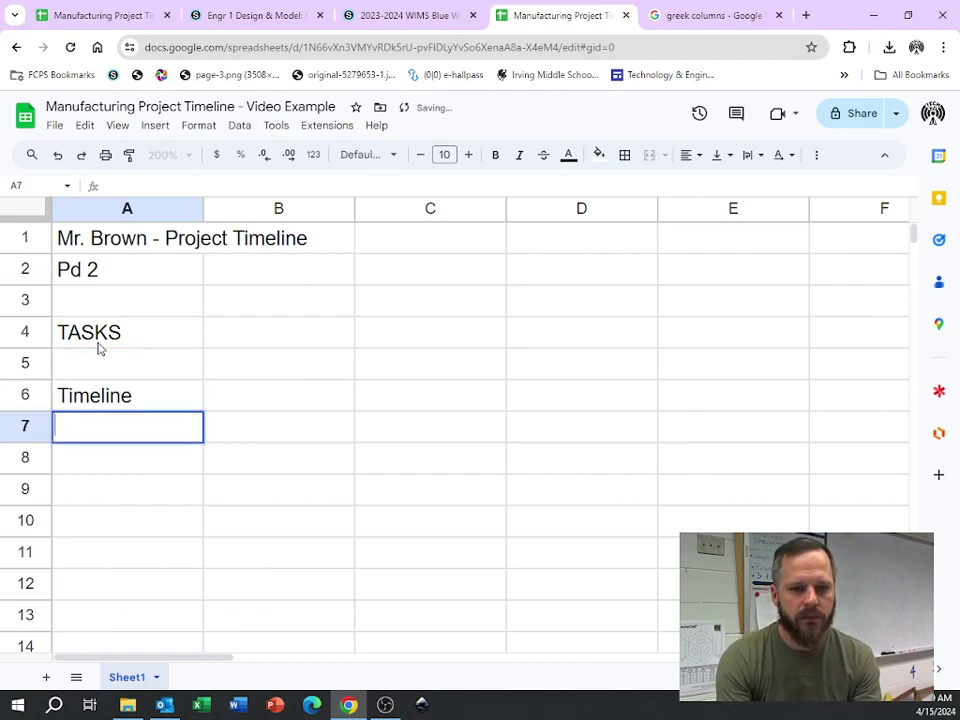
Enter the CNC heading followed by step numbers 1–5 below it
text(CNC)
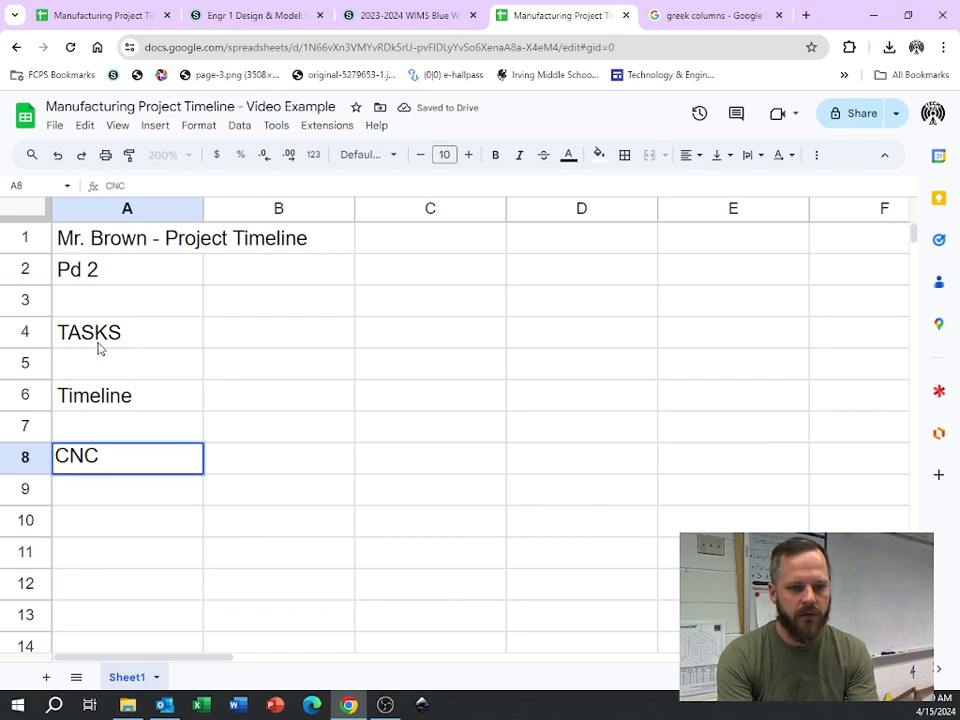
key(Return)
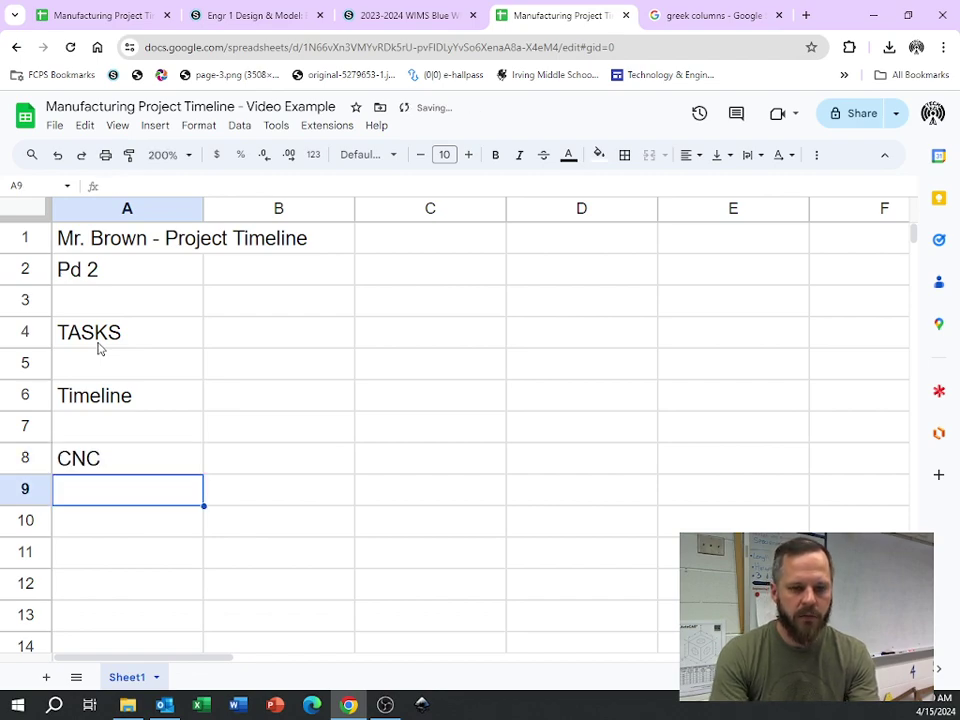
text(1)
key(Return)
text(2)
key(Return)
text(3)
key(Return)
text(4 5)
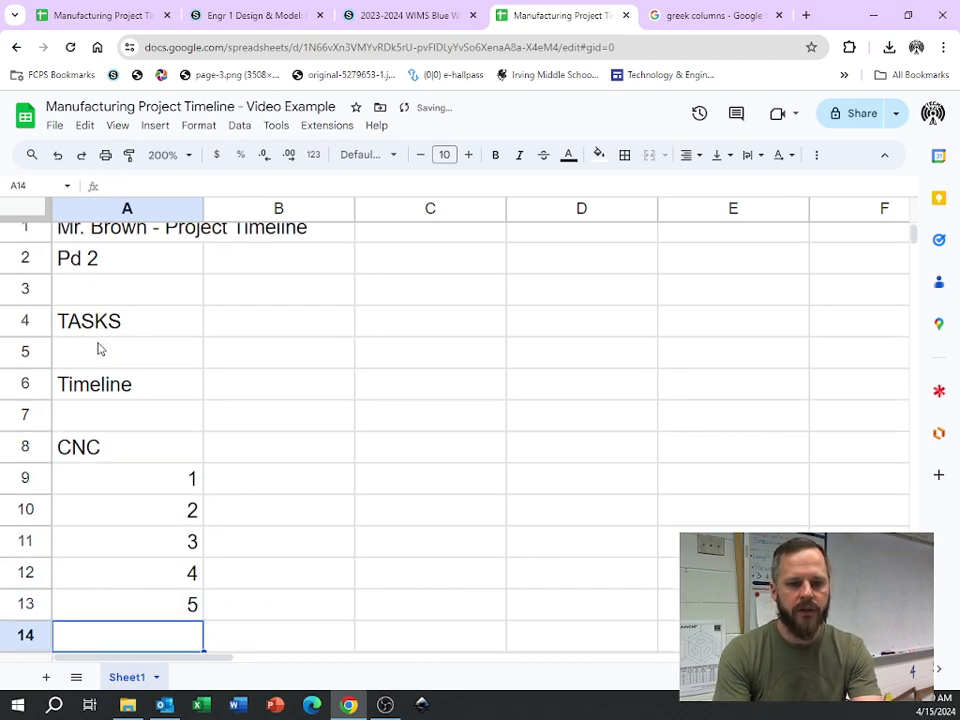
key(Return)
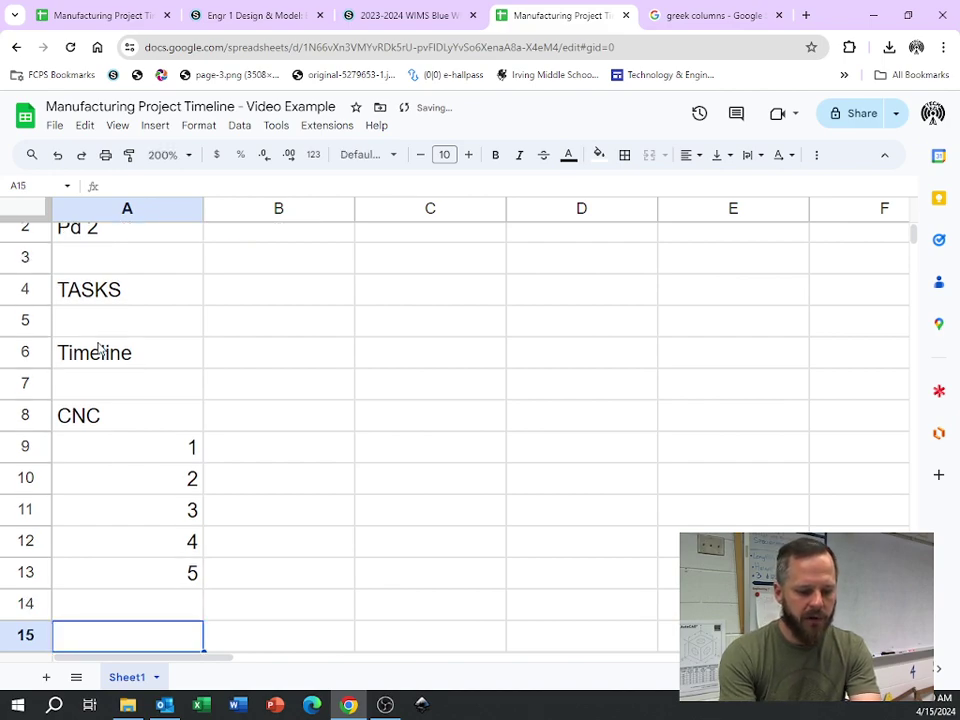
Enter the '3D Printing' heading followed by step numbers 1–5 below it
text(#D)
key(BackSpace)
key(BackSpace)
text(3D Pringint)
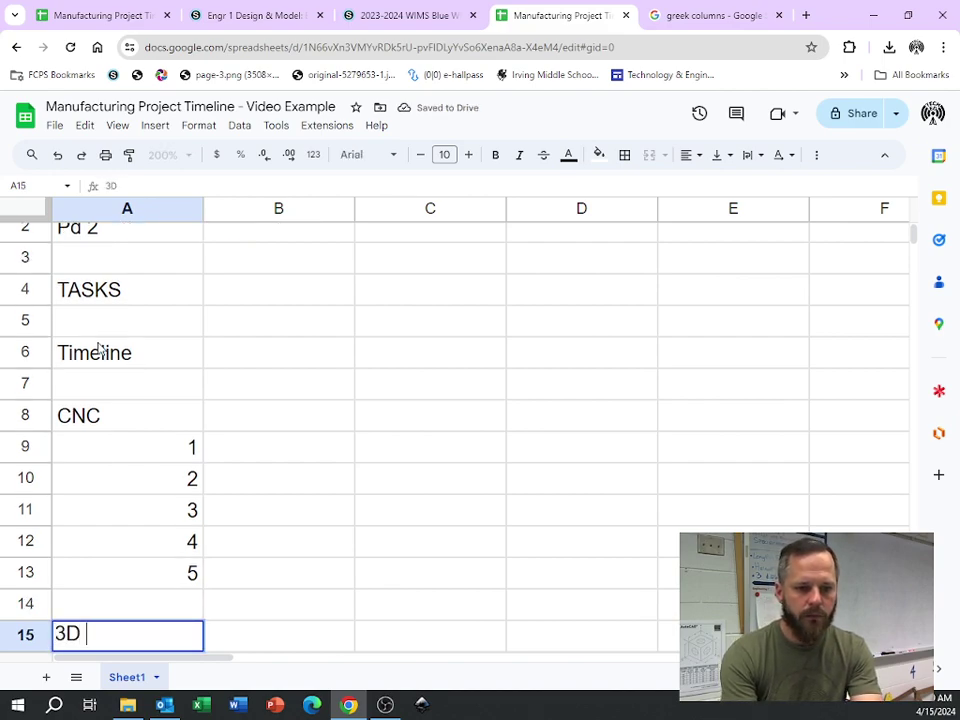
key(BackSpace)
key(BackSpace)
key(BackSpace)
key(BackSpace)
text(ting)
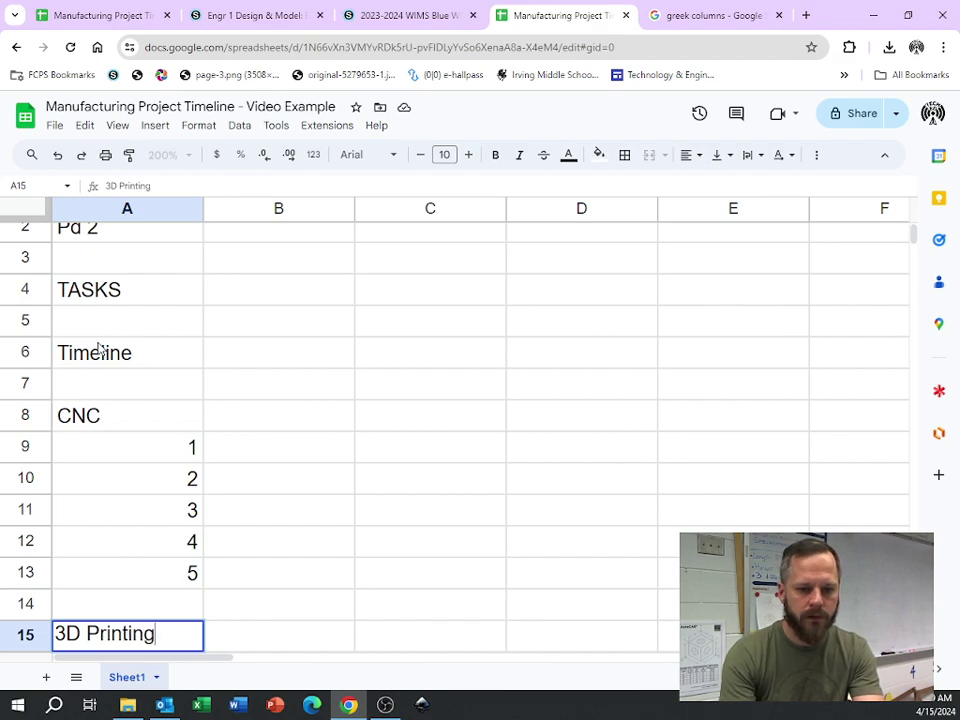
key(Return)
text(1)
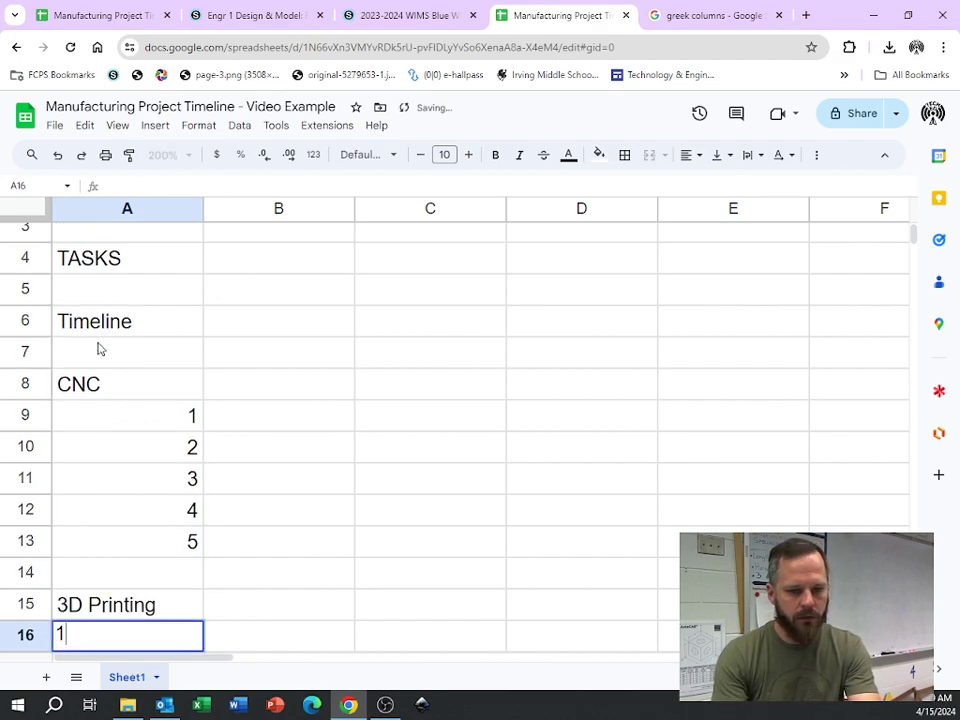
key(Return)
text(2)
key(Return)
text(3 4)
key(Return)
text(5)
key(Return)
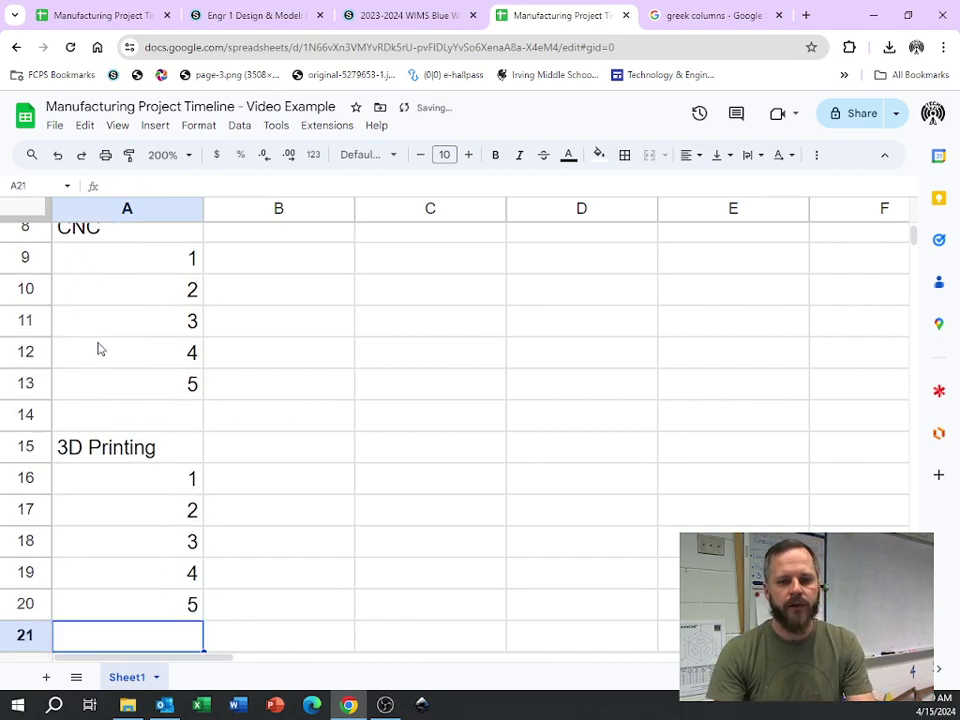
scroll(116, 349, up, 5)
Set the sheet zoom to 150% and select the CNC step rows A9:B13
click(191, 157)
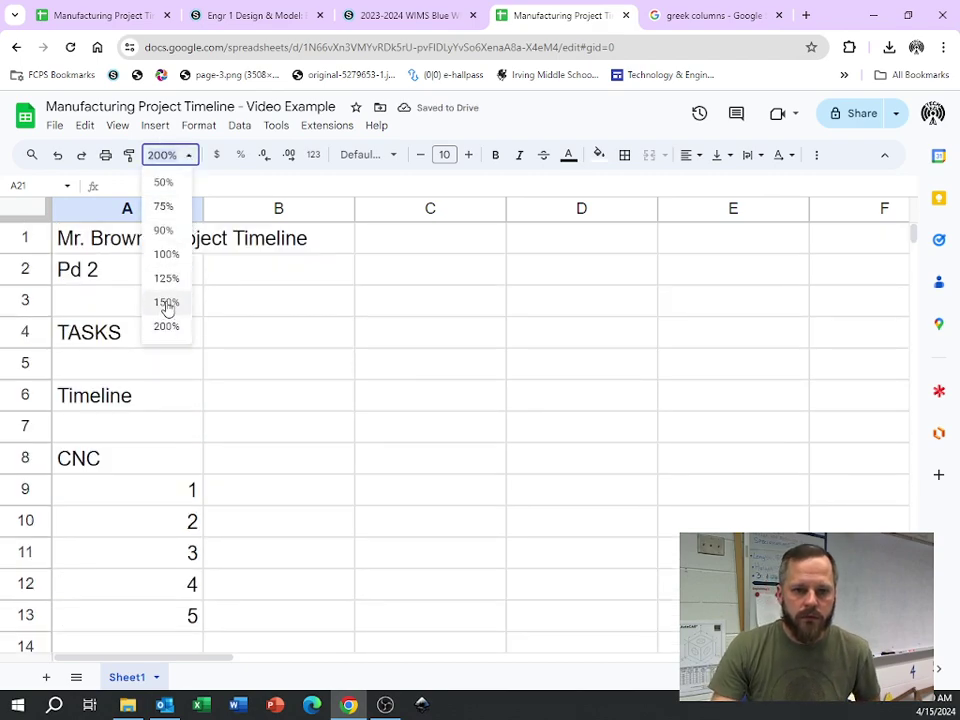
click(167, 302)
drag(85, 362, 264, 362)
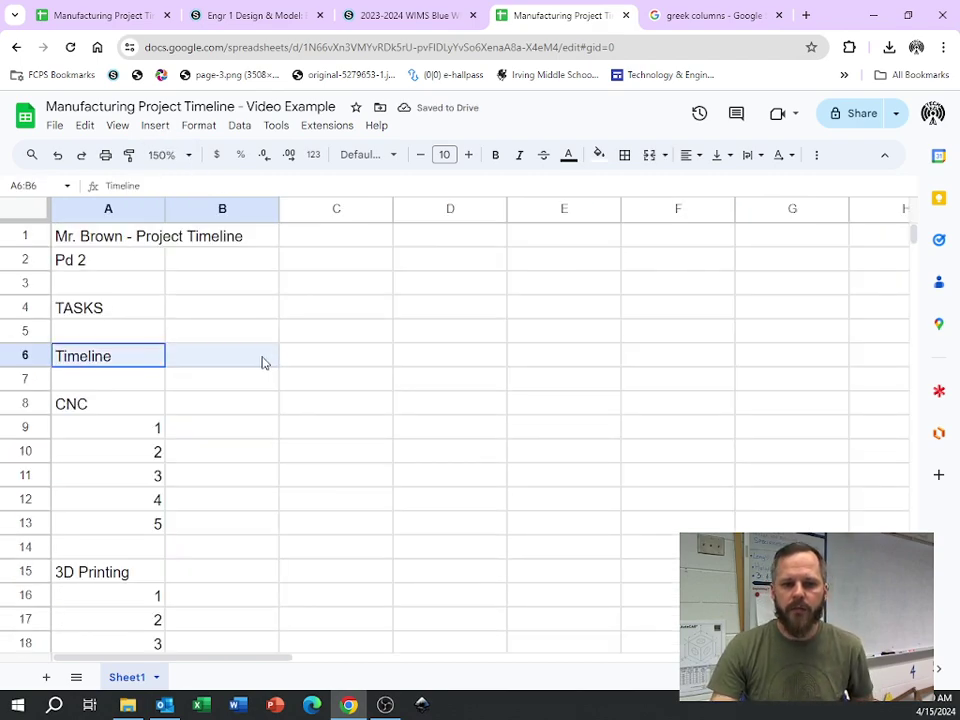
scroll(107, 377, down, 3)
drag(108, 316, 130, 364)
drag(193, 390, 268, 420)
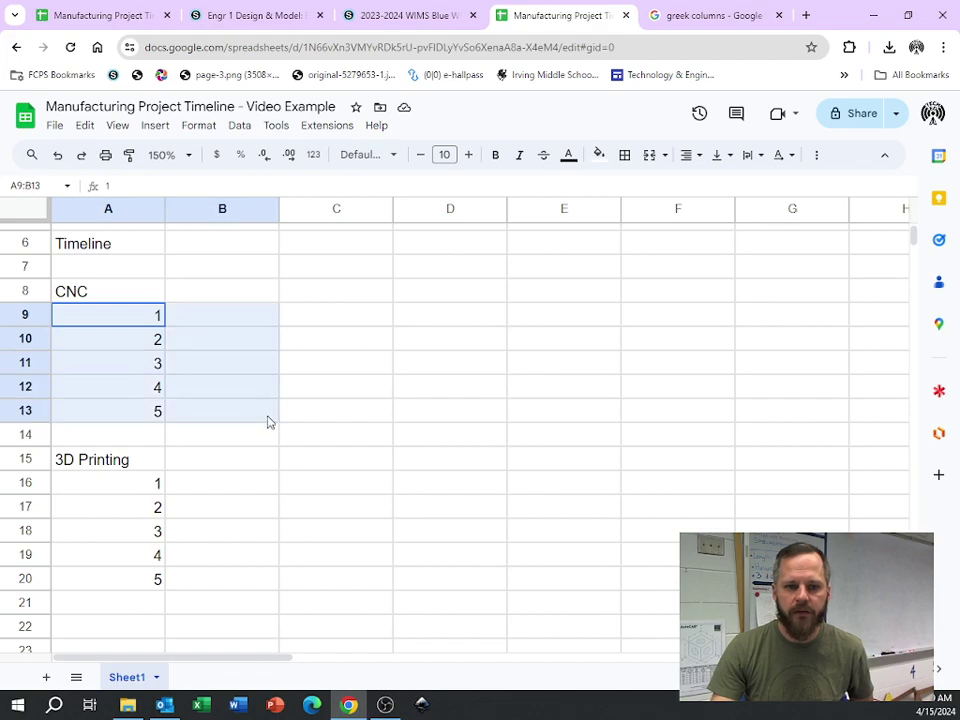
drag(135, 497, 300, 585)
scroll(138, 424, up, 3)
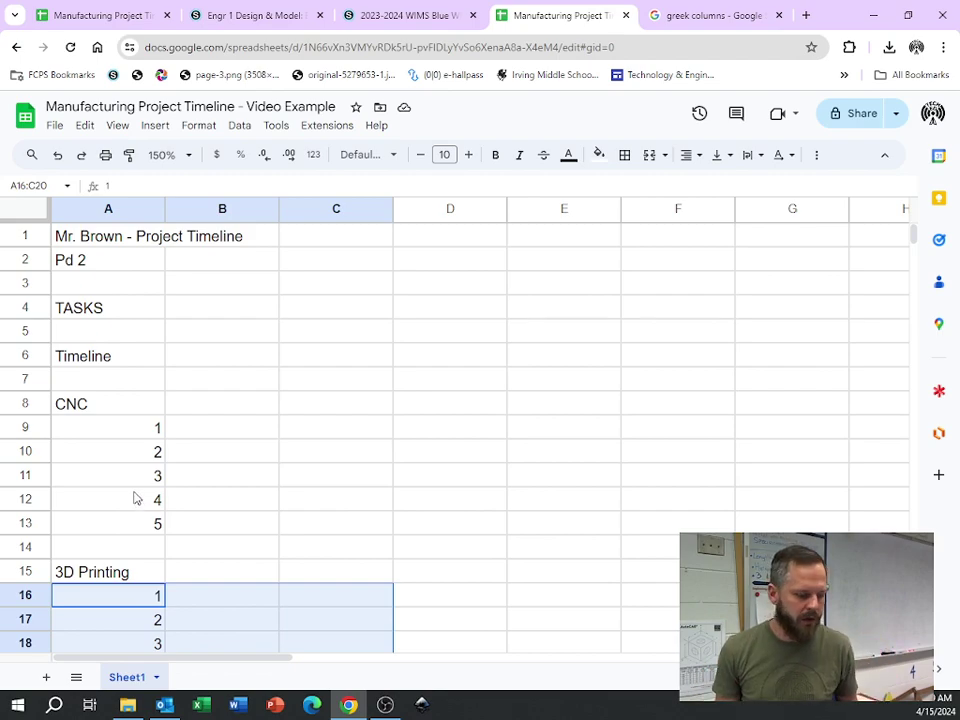
Select the CNC step numbers, the CNC and 3D Printing headings, then Timeline cell A6
mouse_move(133, 429)
mouse_down()
mouse_move(158, 532)
mouse_move(143, 435)
mouse_up()
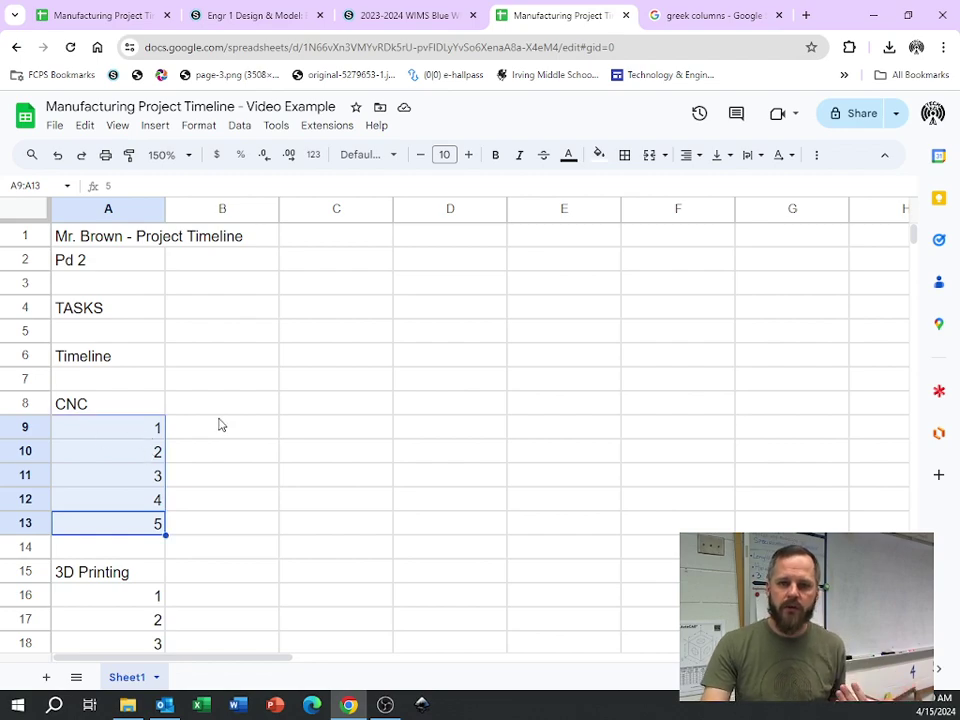
scroll(259, 469, down, 3)
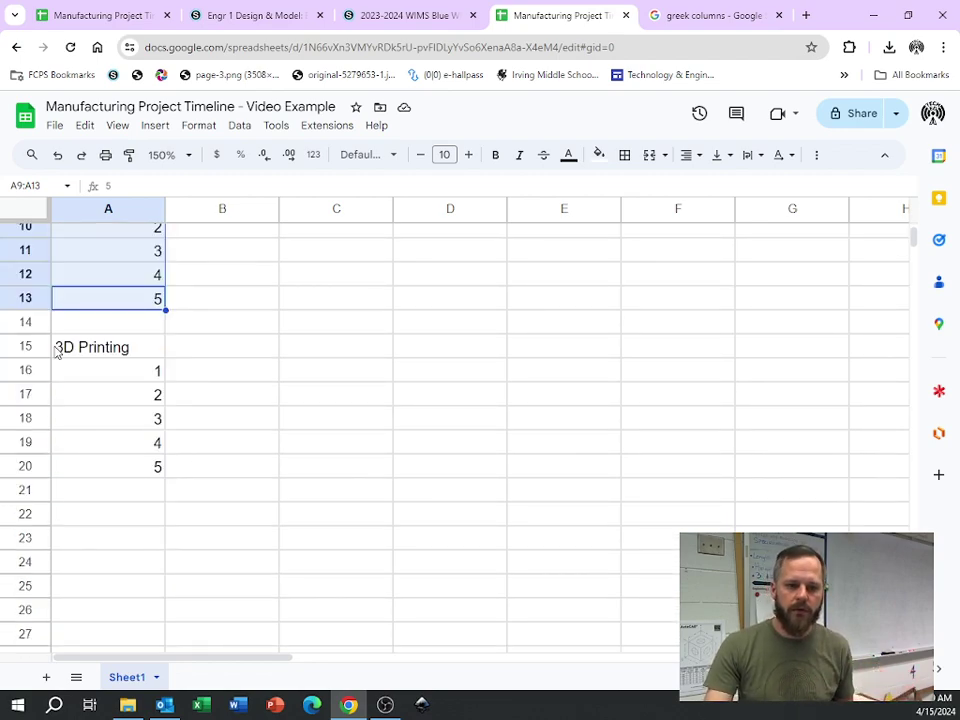
drag(100, 370, 115, 463)
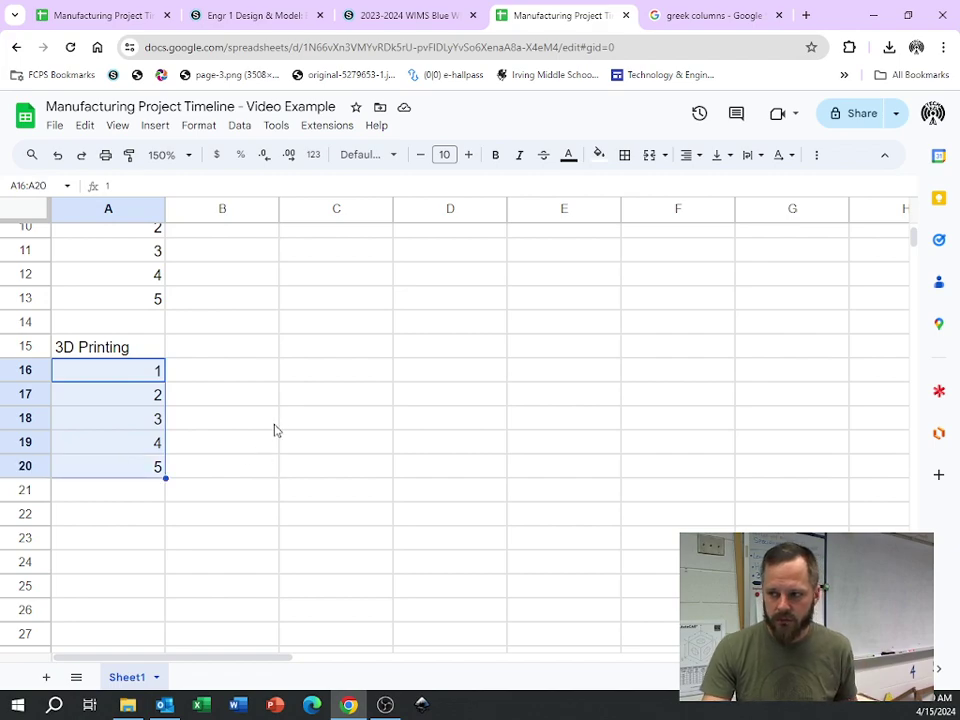
scroll(274, 436, up, 3)
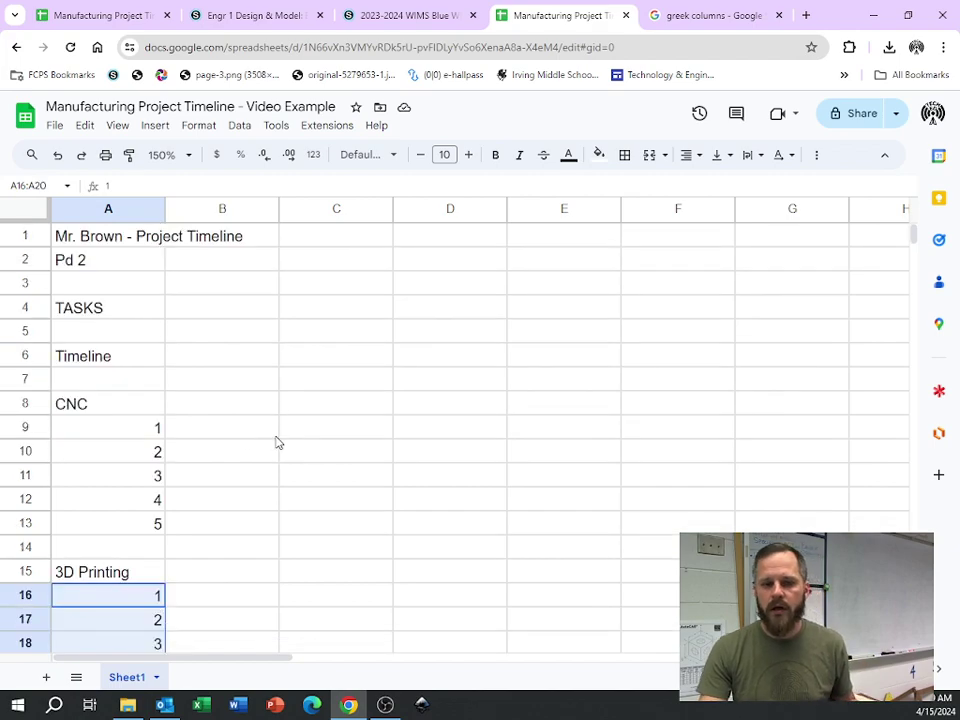
click(90, 410)
click(100, 572)
click(90, 405)
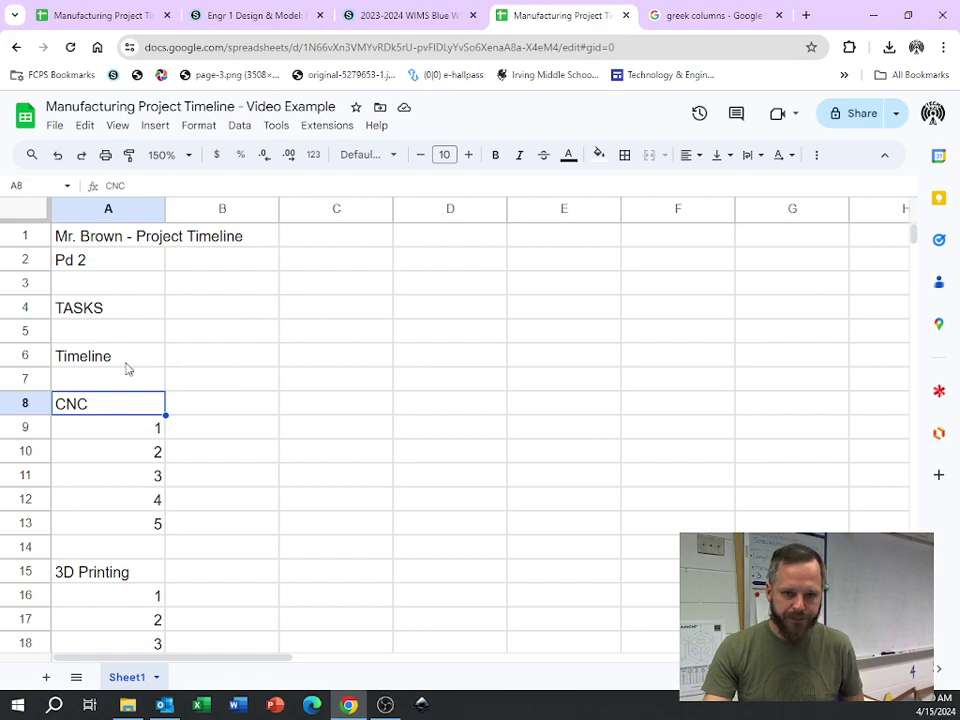
click(125, 358)
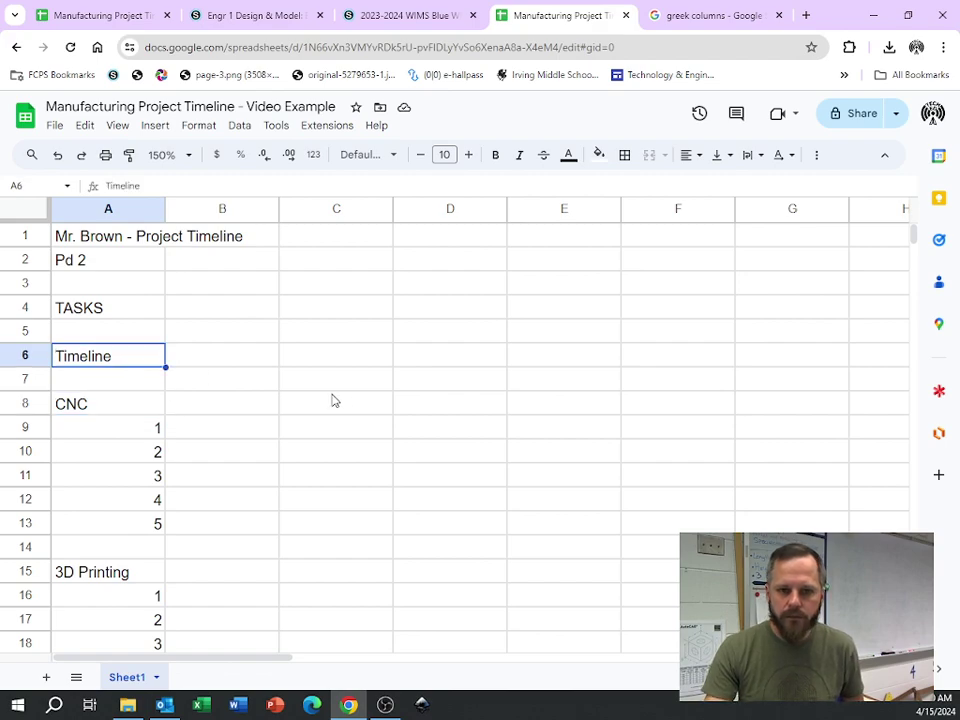
click(225, 288)
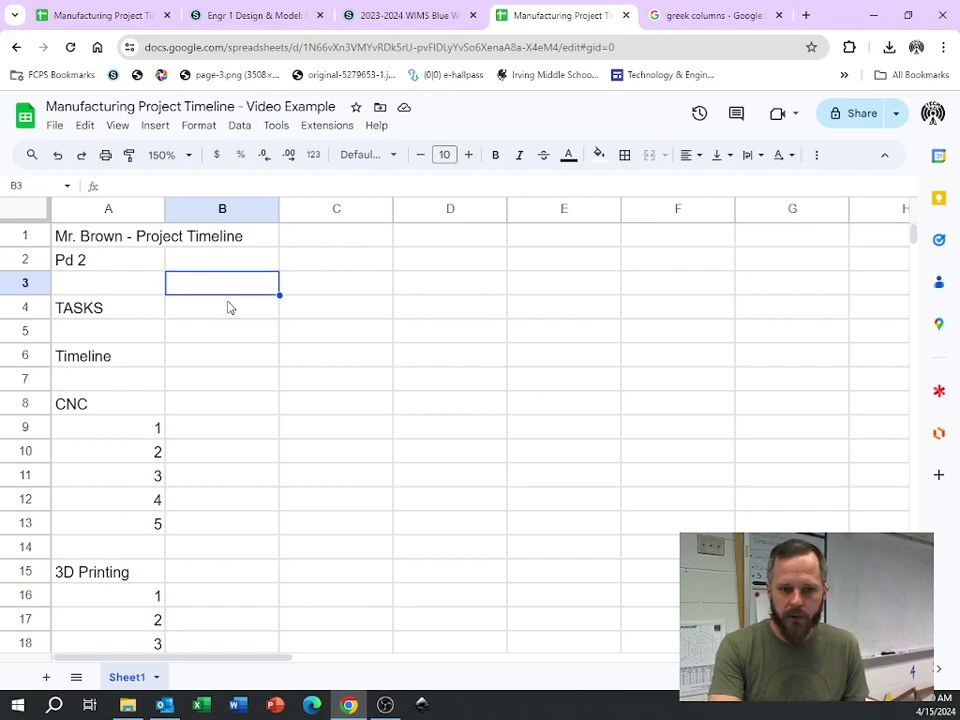
Enter 4/17/24 in B4 and fill consecutive dates along row 4 through 5/11/24 in Z4
click(228, 308)
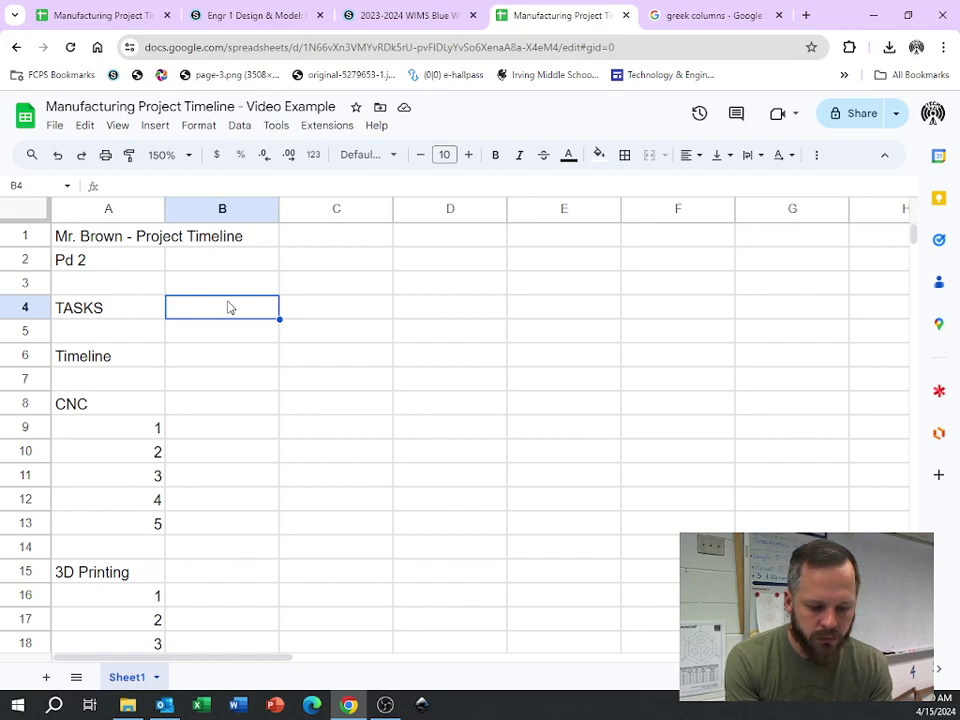
text(4/17/)
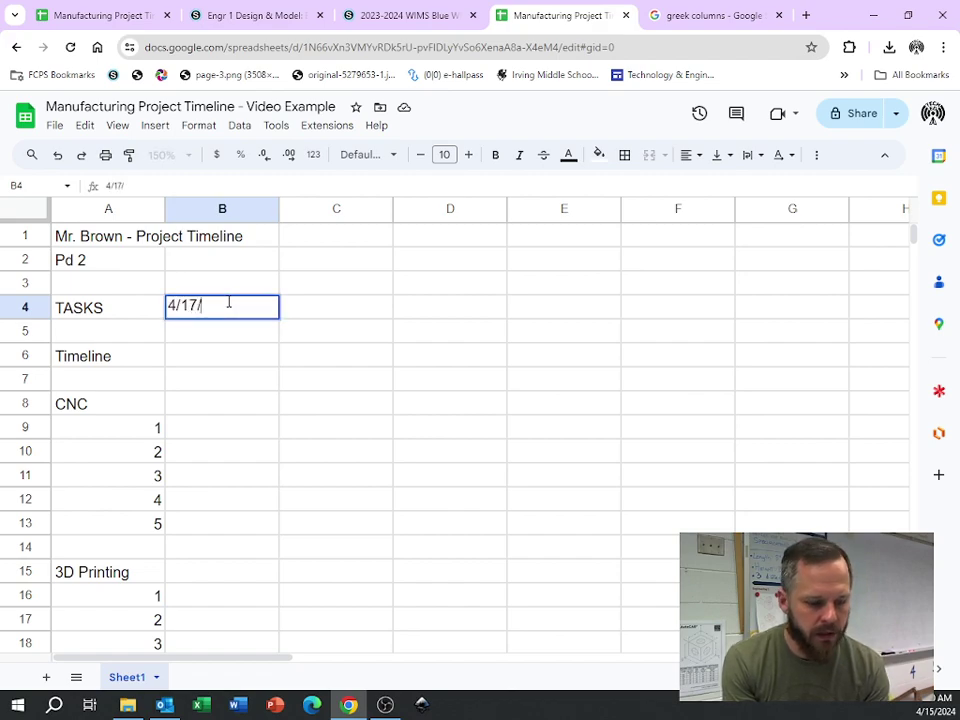
text(24)
key(Return)
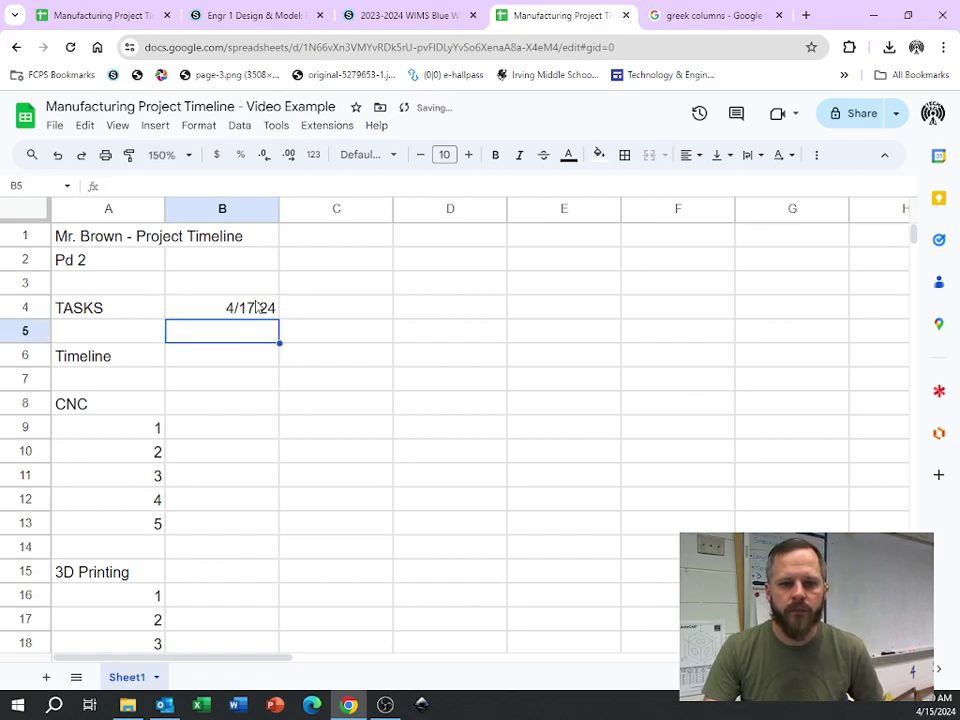
click(257, 308)
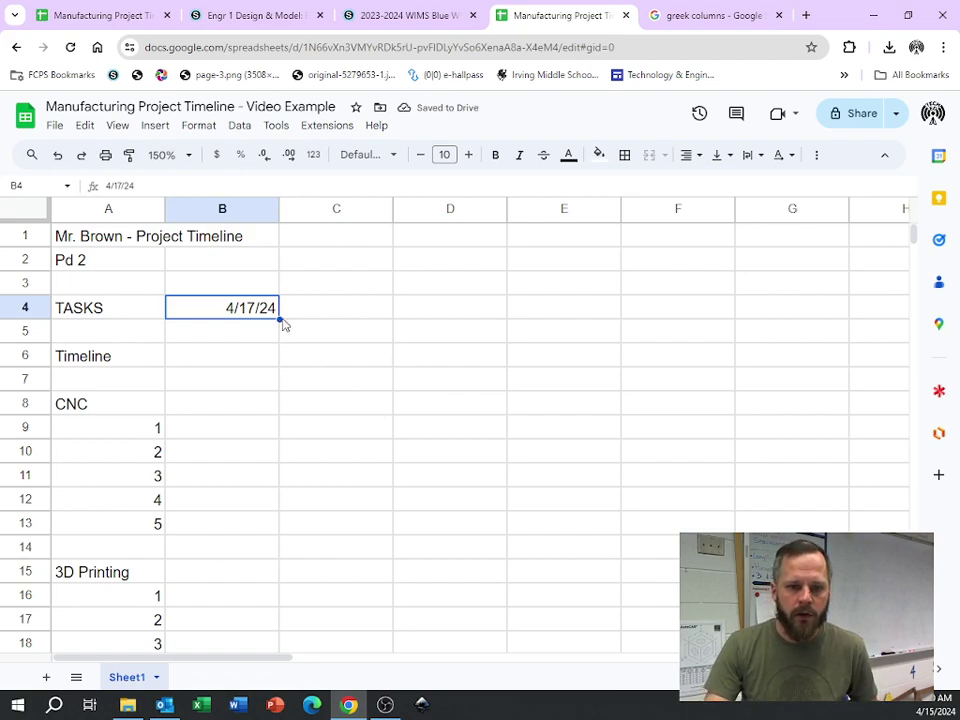
drag(279, 319, 650, 316)
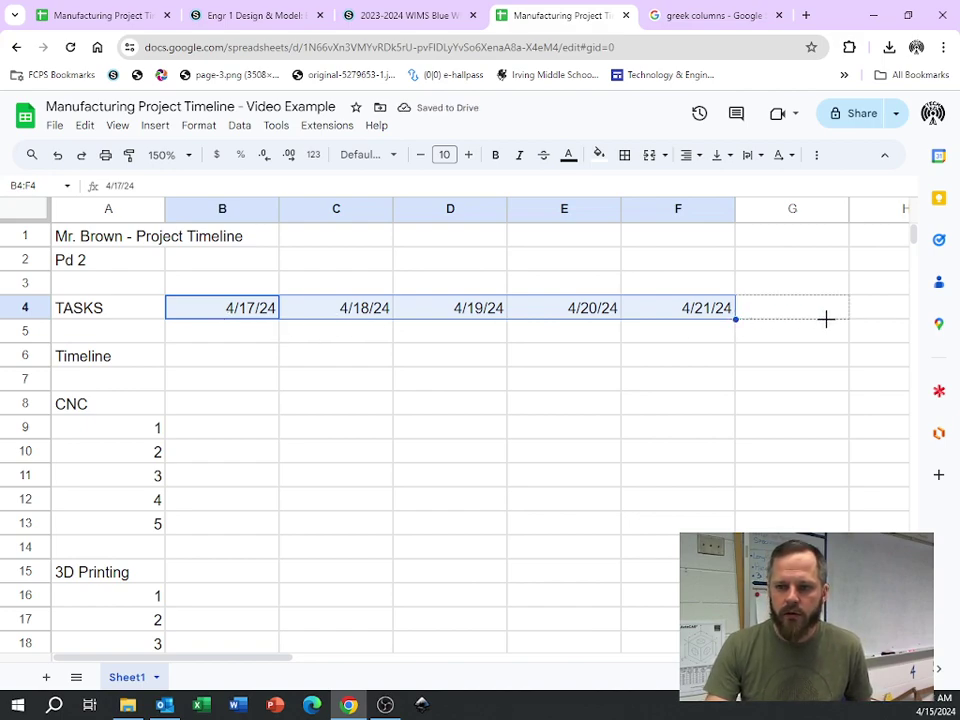
drag(826, 319, 870, 290)
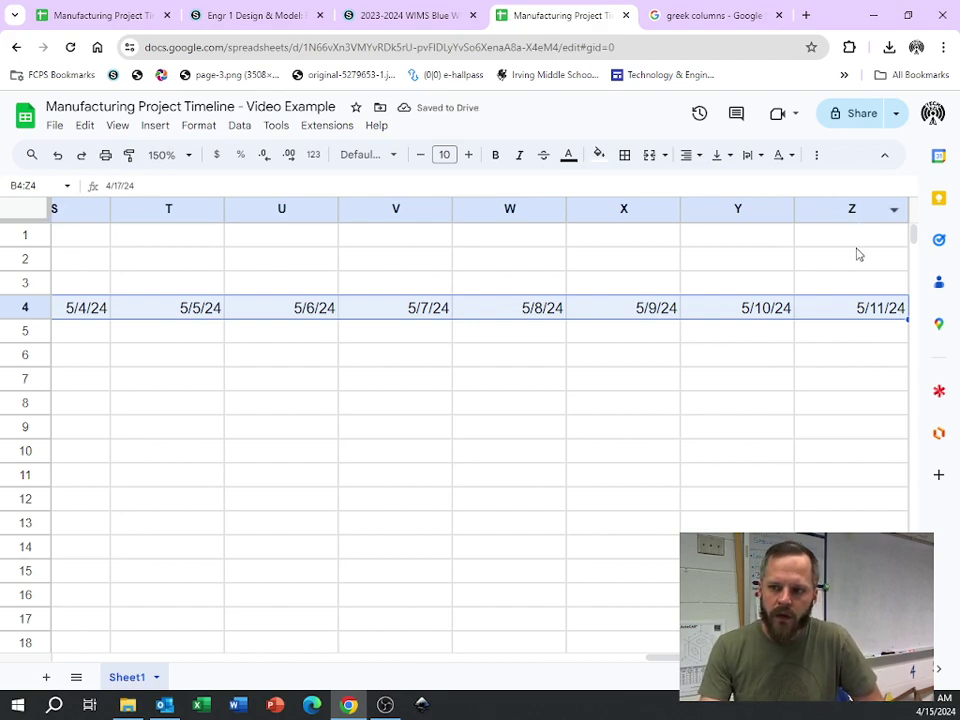
Insert two empty columns to the right of column Z
click(855, 283)
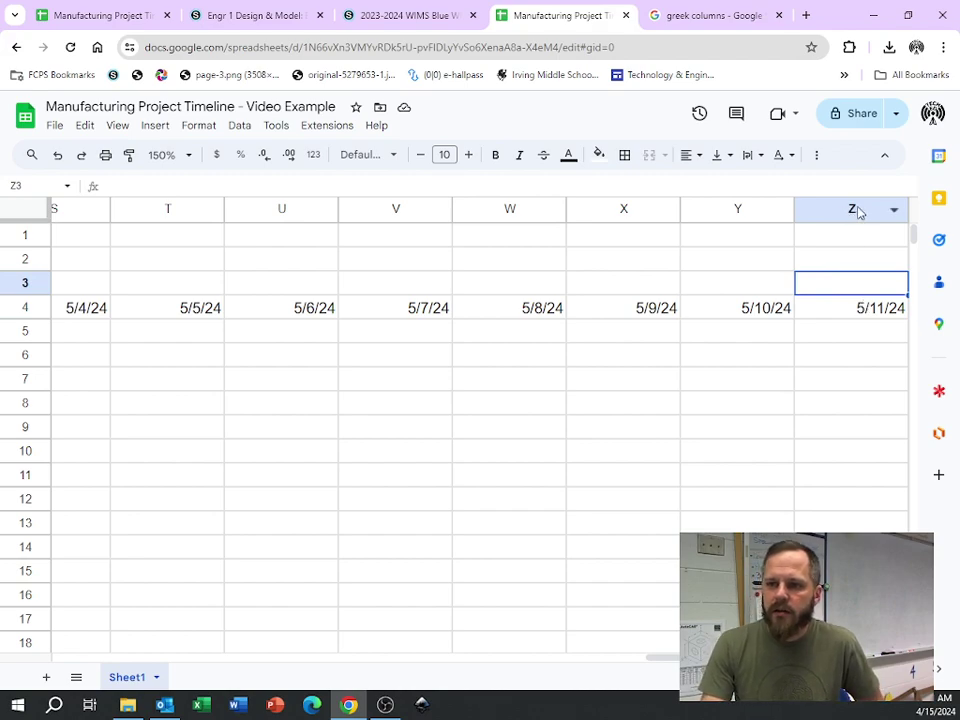
right_click(858, 212)
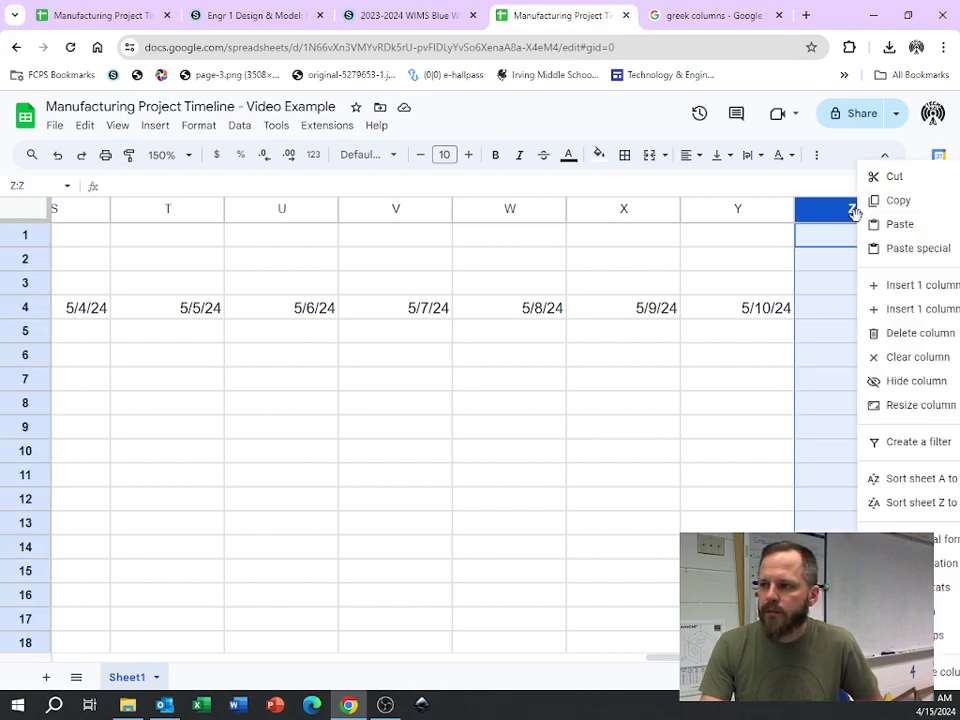
right_click(594, 210)
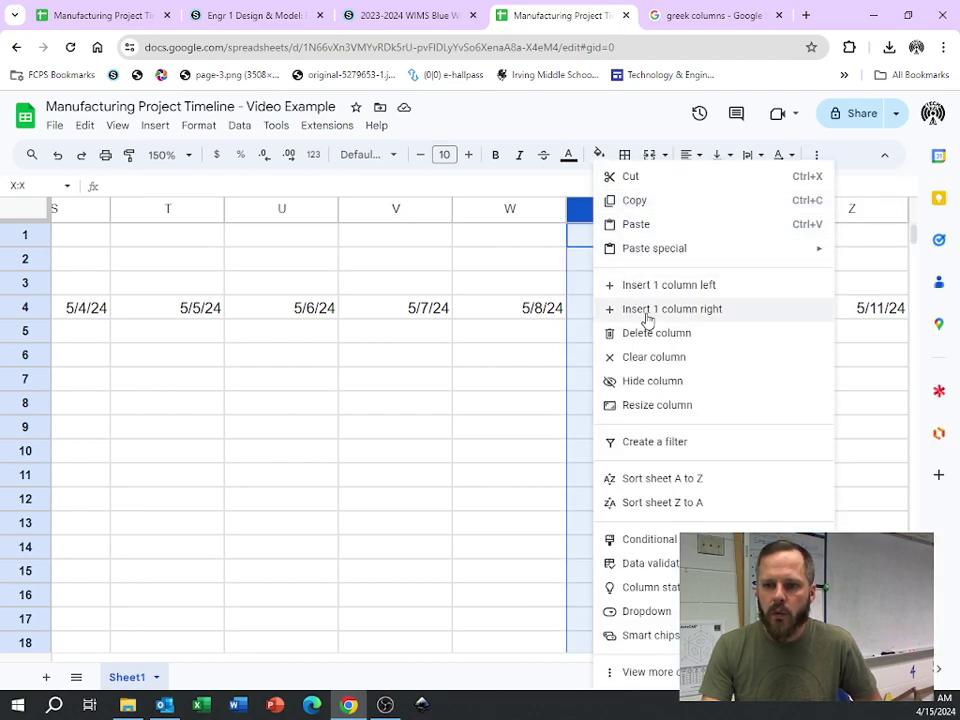
click(854, 208)
right_click(854, 208)
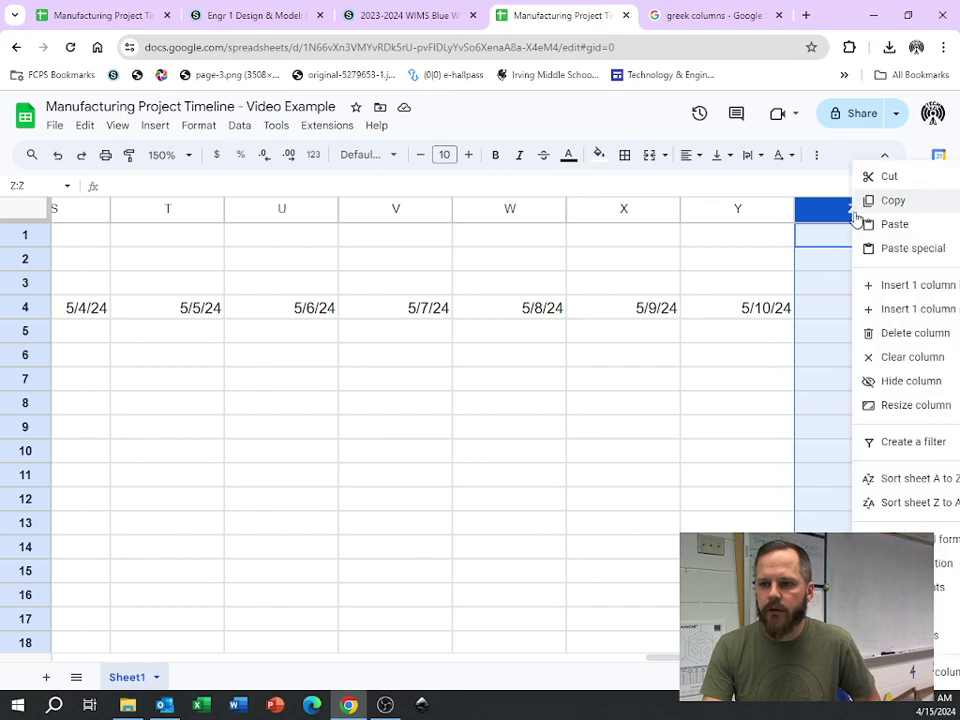
click(886, 312)
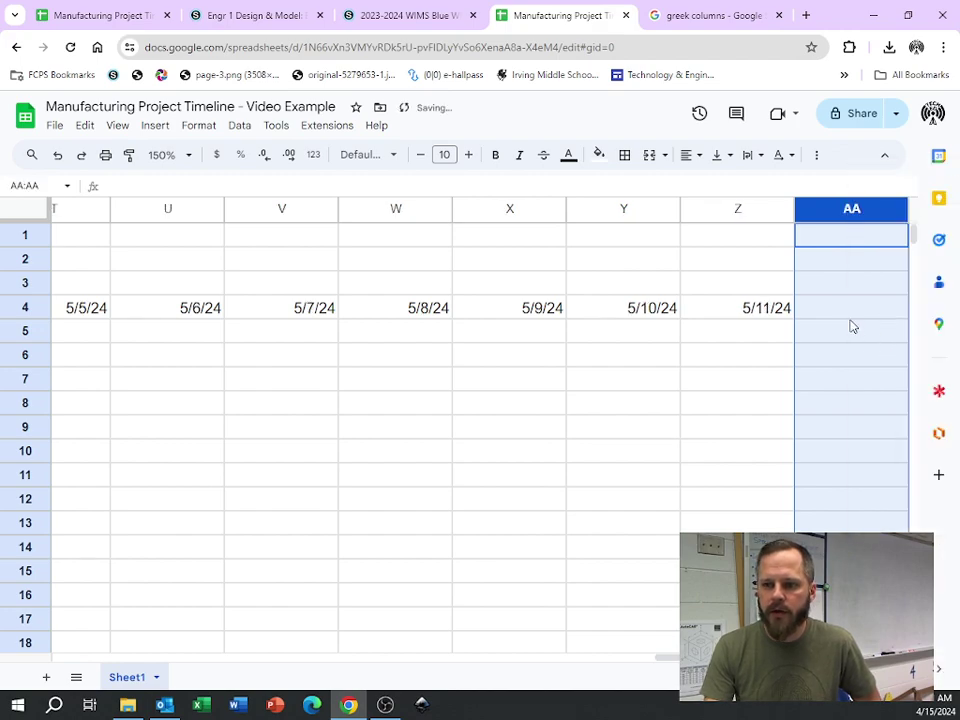
right_click(846, 209)
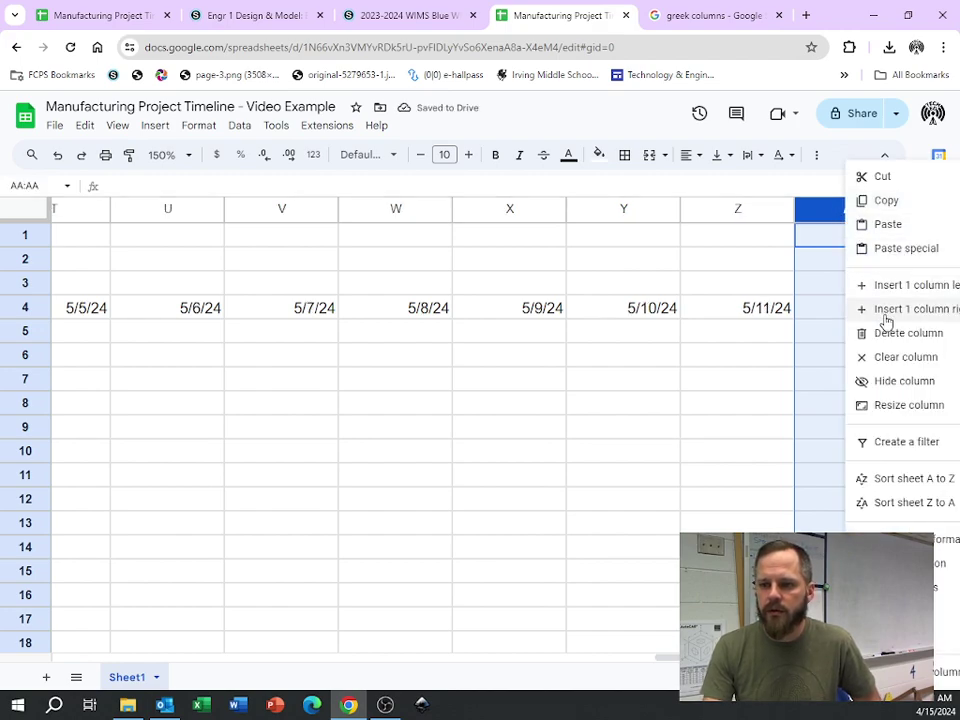
click(857, 316)
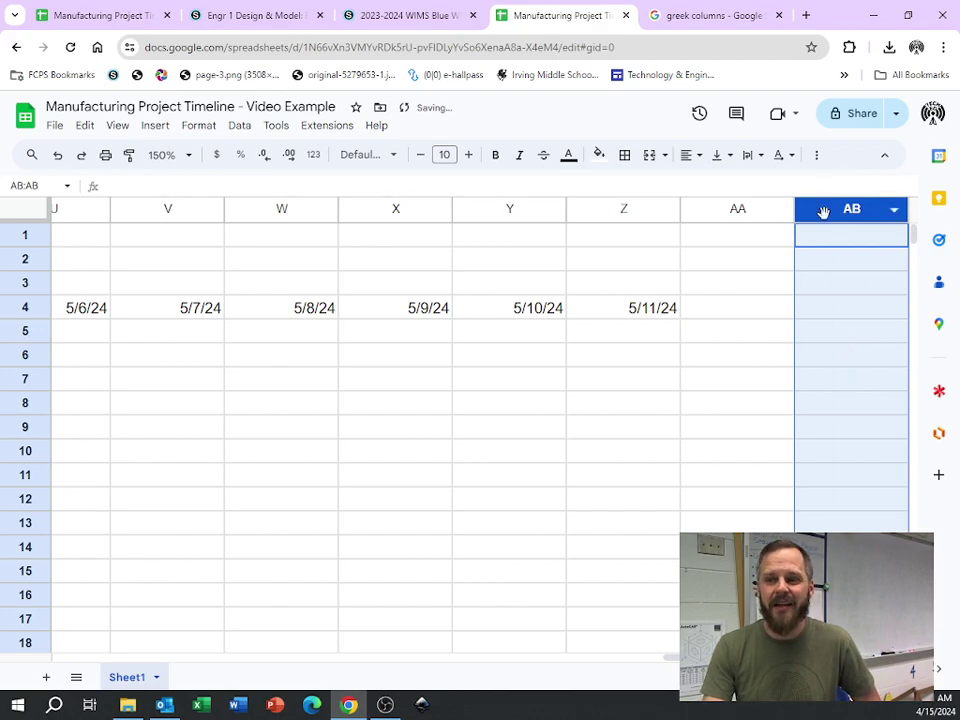
Select the whole sheet and insert 28 blank columns to the right
click(632, 209)
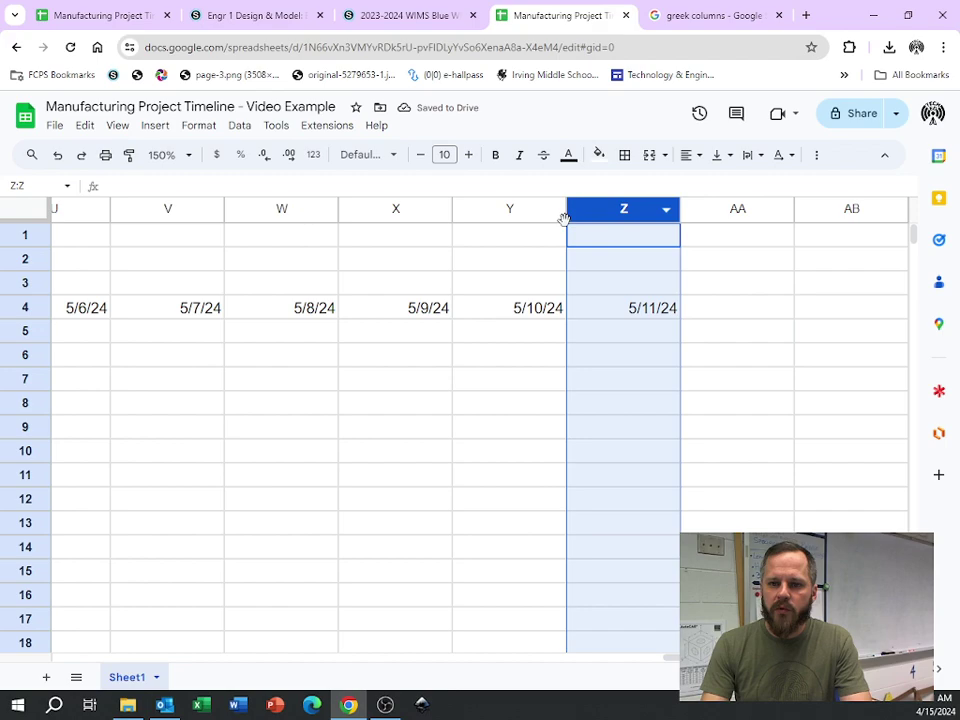
click(15, 212)
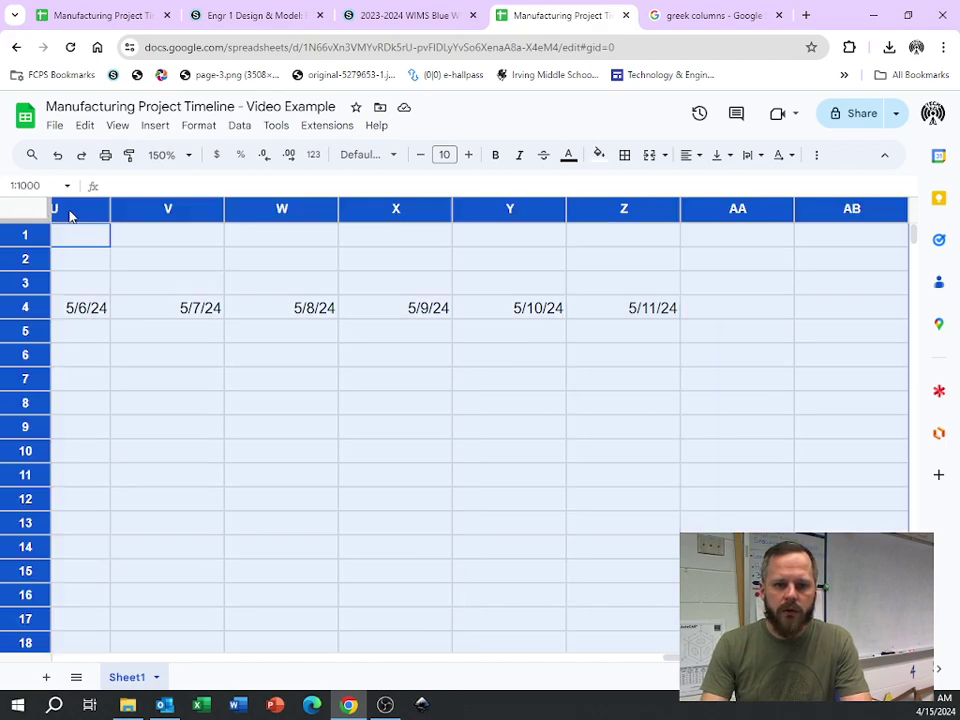
right_click(622, 207)
click(525, 283)
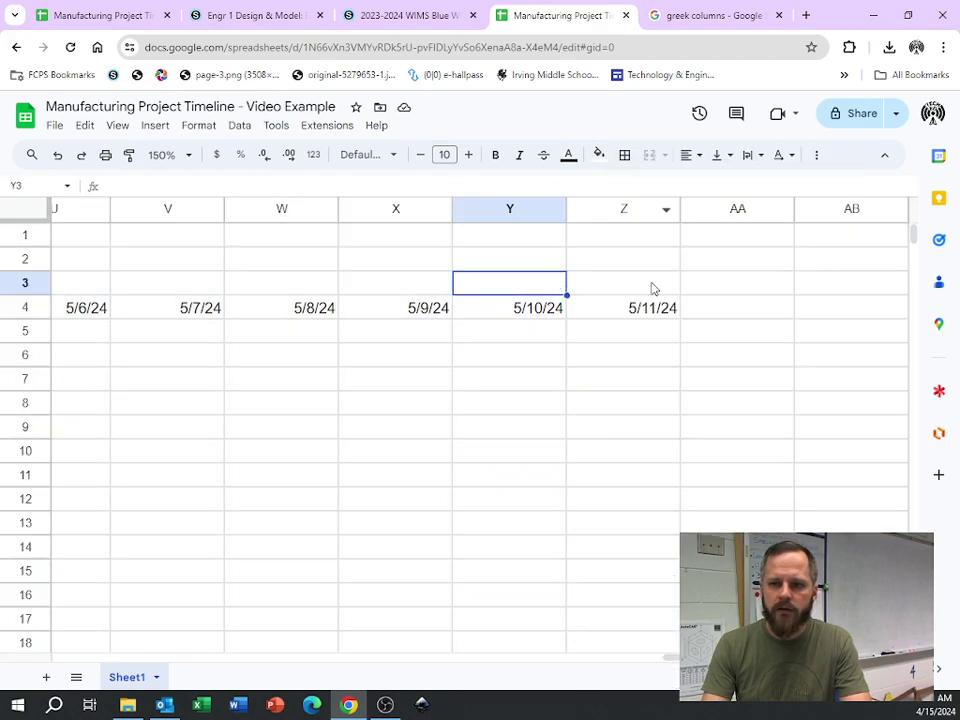
click(12, 210)
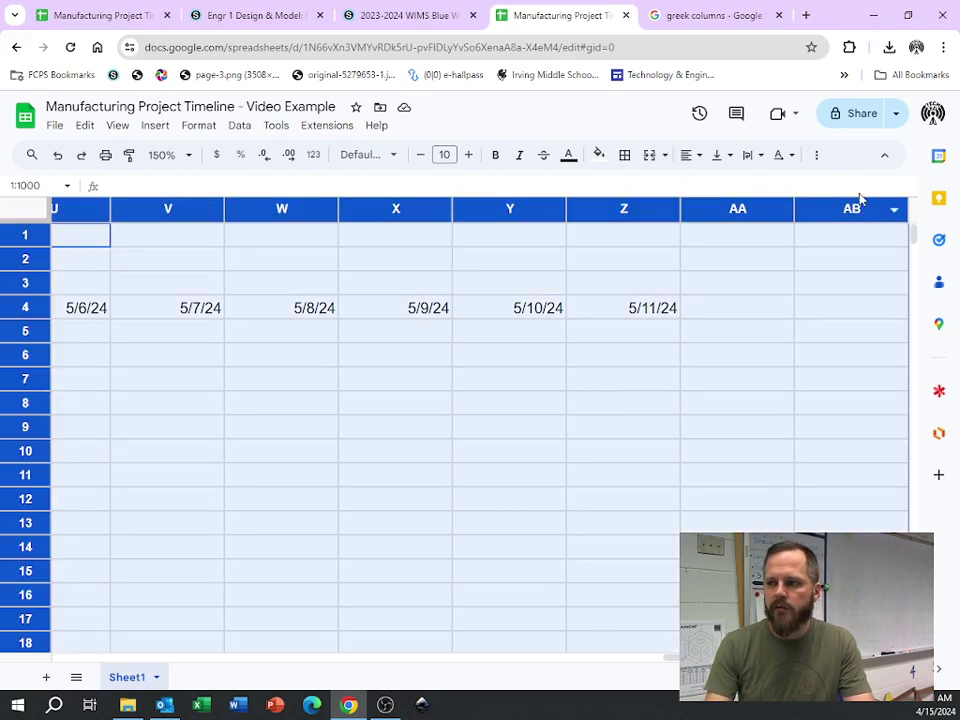
right_click(838, 215)
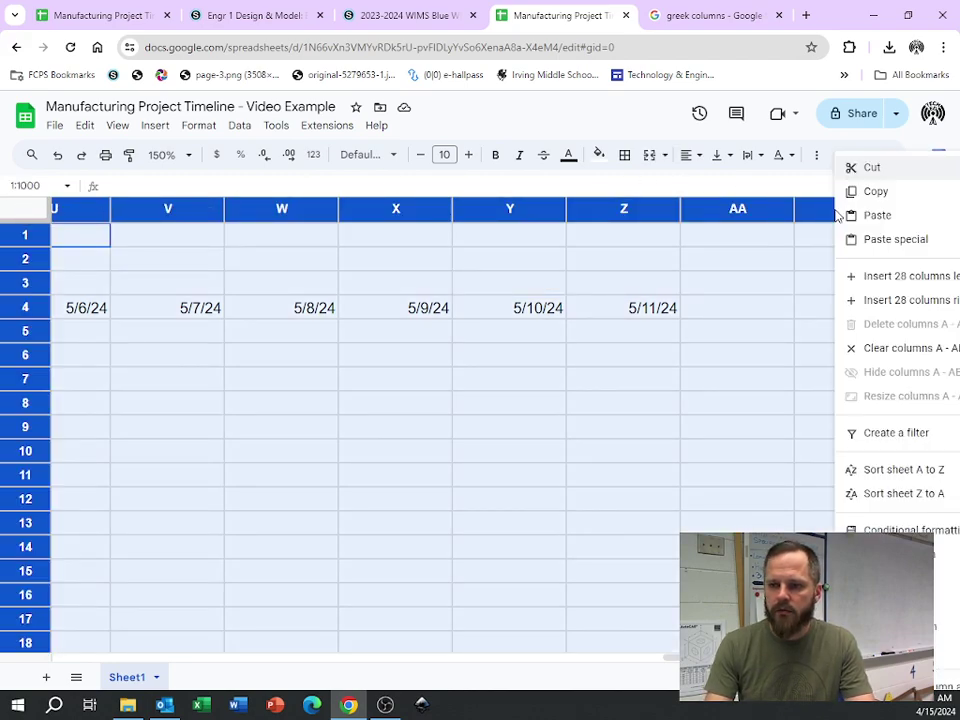
click(915, 302)
Extend the row 4 dates from 5/11/24 in Z4 through 6/10/24 in BD4
click(766, 317)
scroll(766, 317, left, 15)
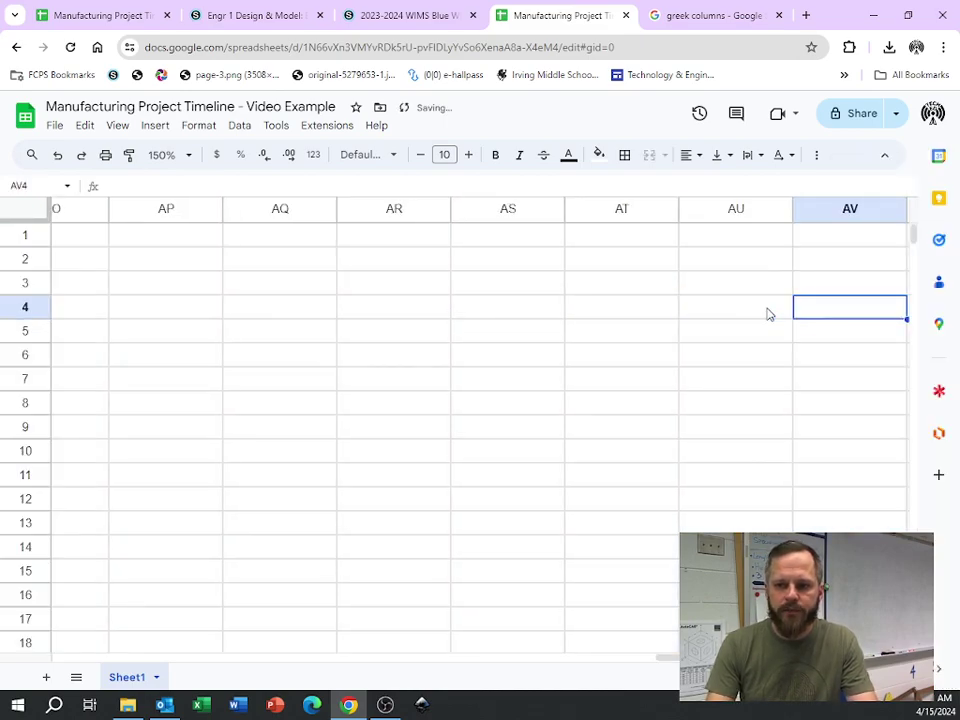
scroll(768, 314, left, 2)
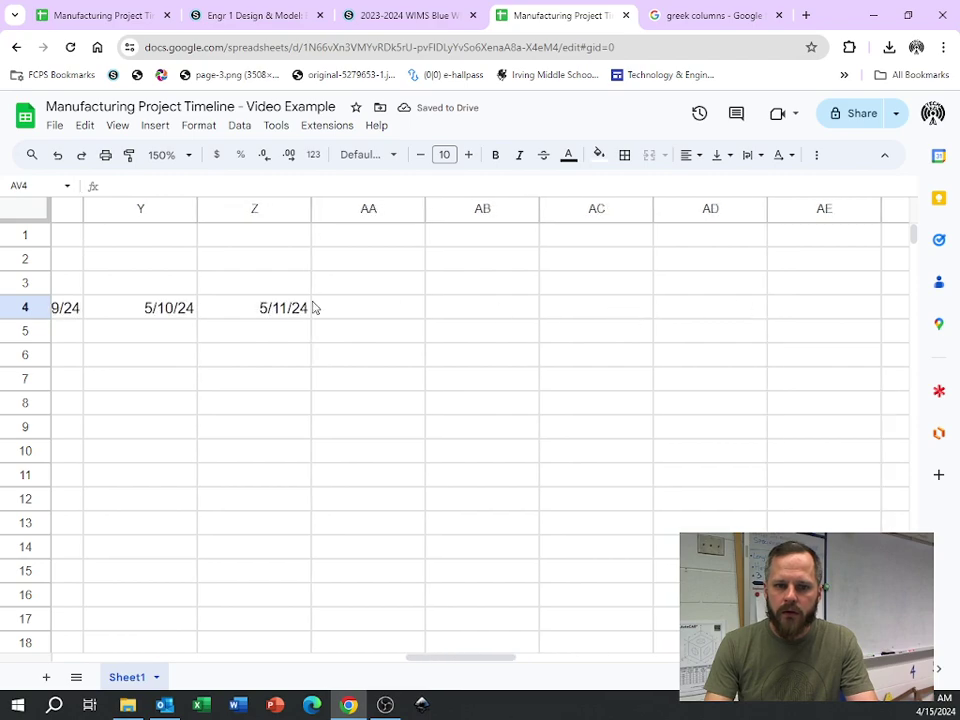
click(275, 311)
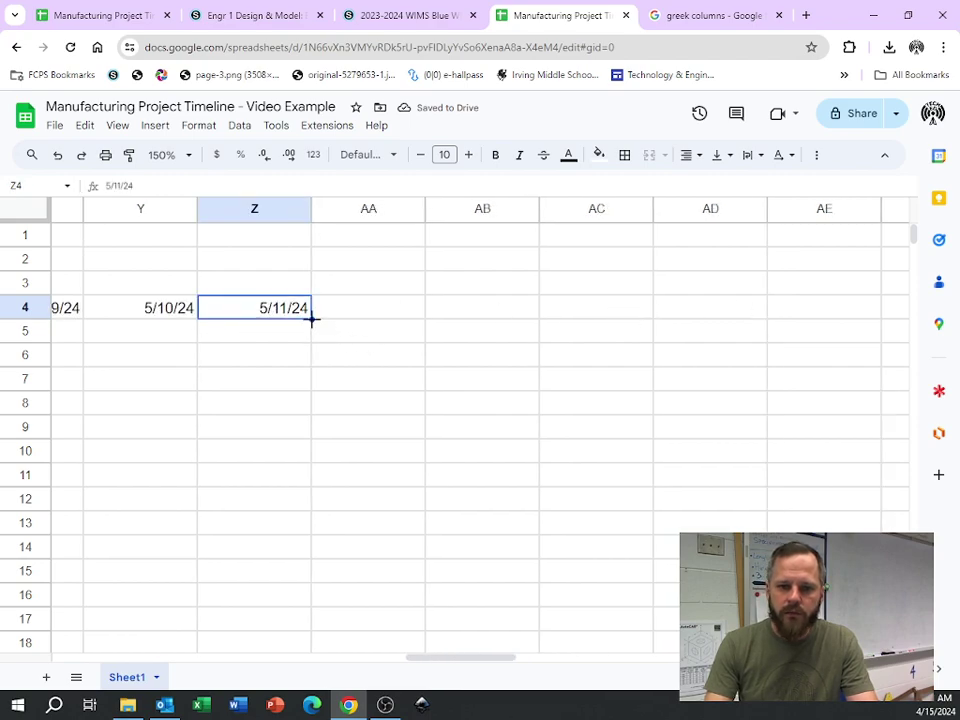
drag(312, 319, 876, 324)
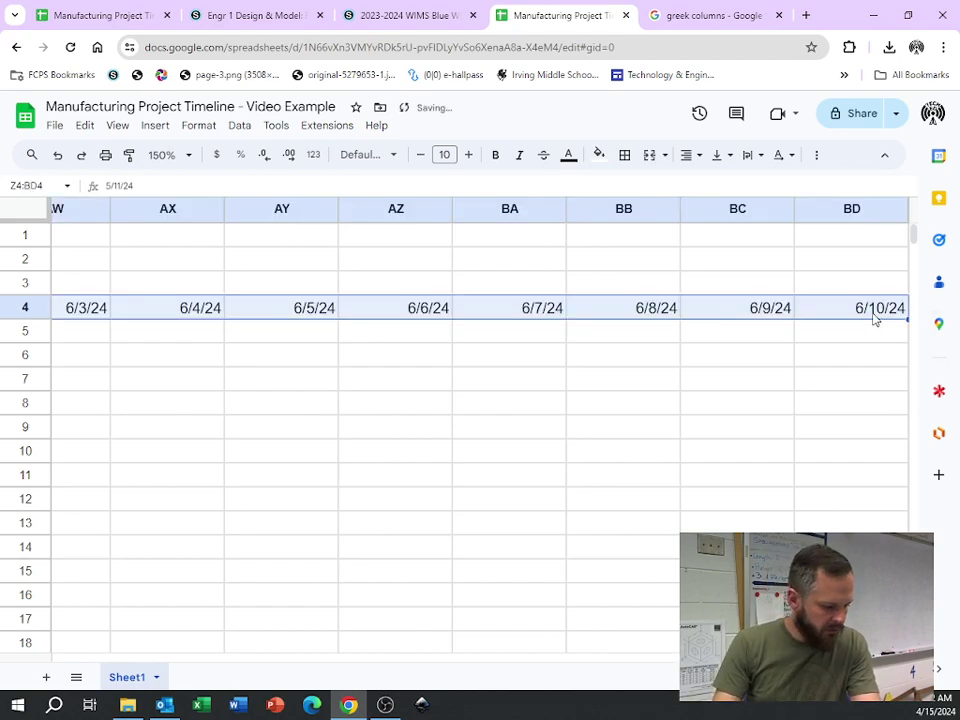
click(874, 317)
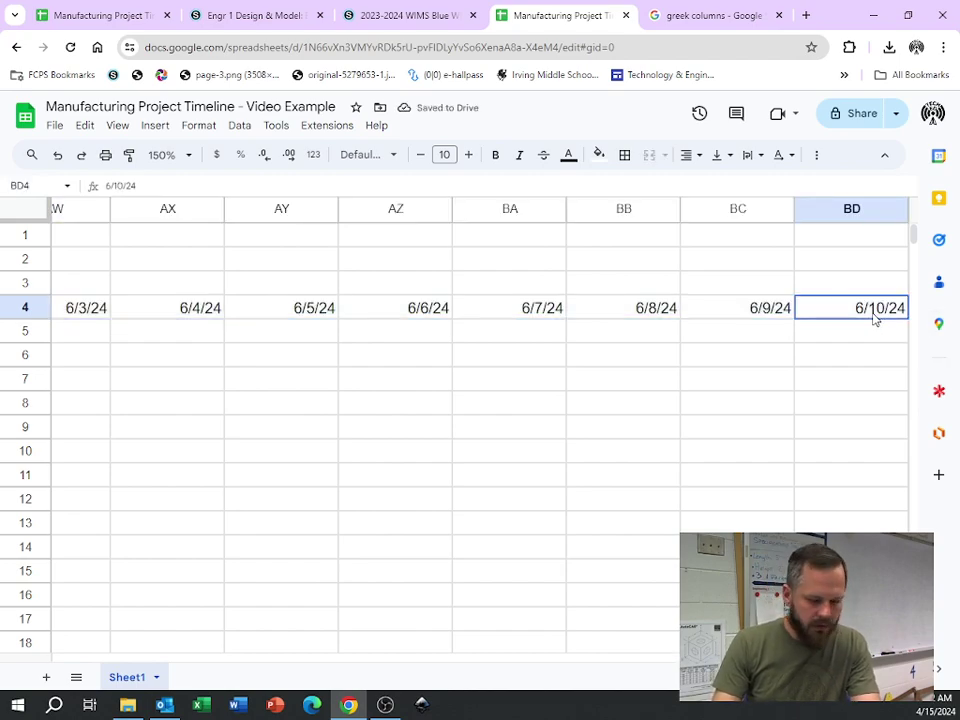
Add two more columns after BD and continue the dates to 6/12/24 in BF4
shift+click(740, 209)
right_click(840, 208)
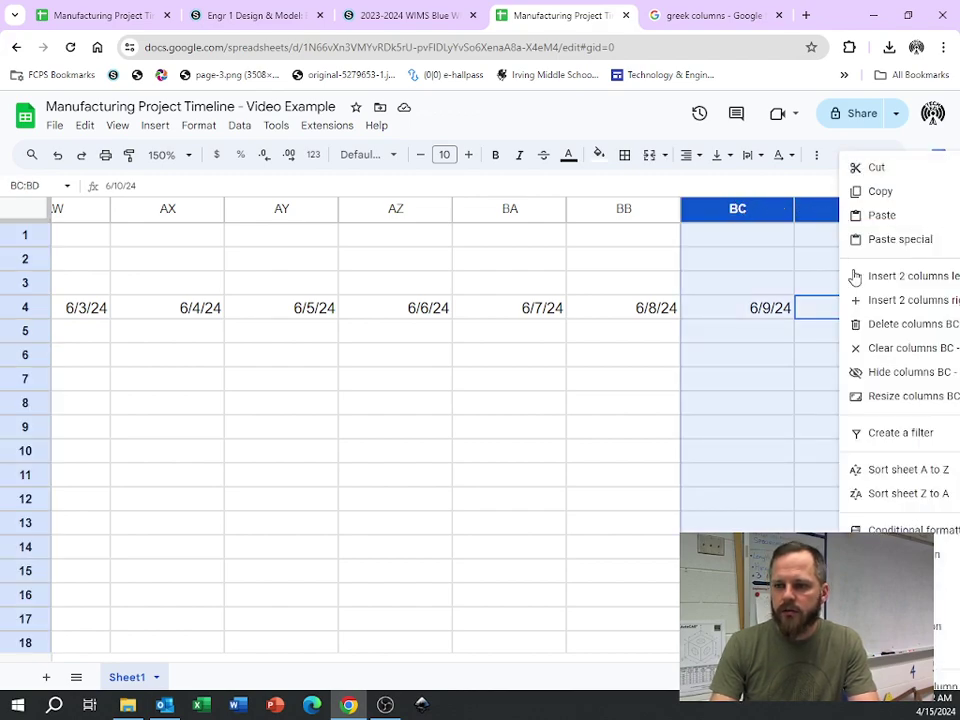
click(872, 300)
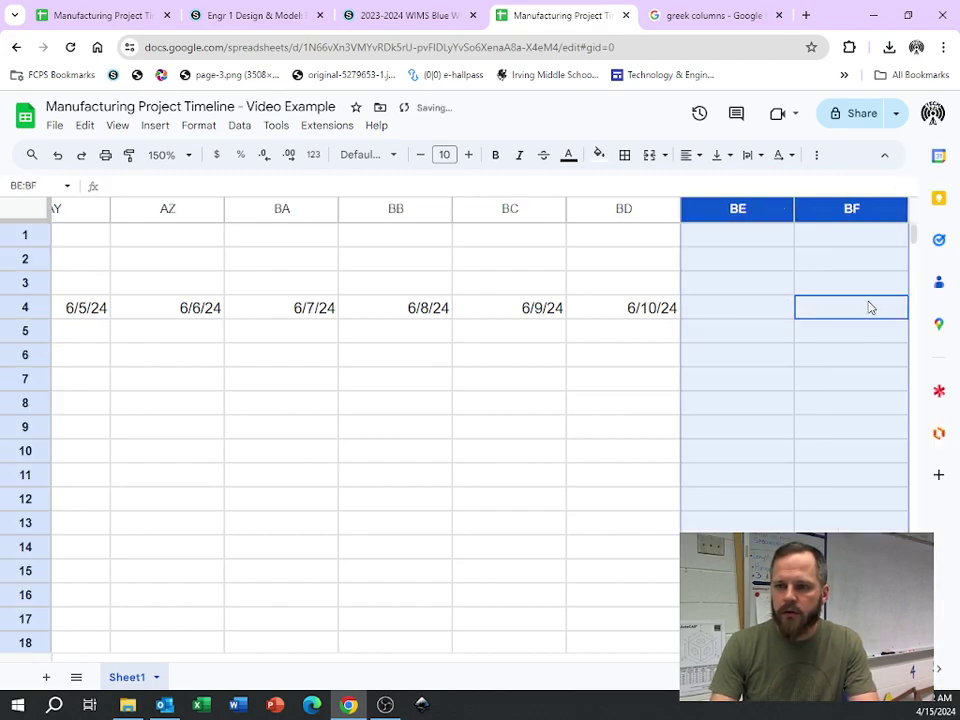
click(656, 316)
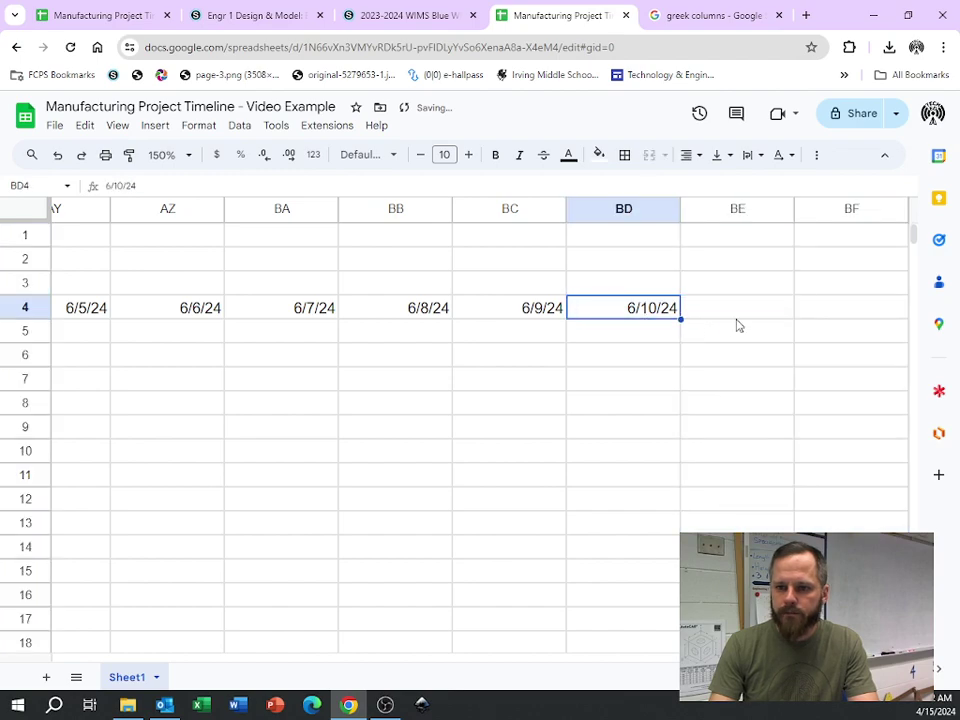
drag(680, 318, 830, 316)
click(870, 343)
click(866, 315)
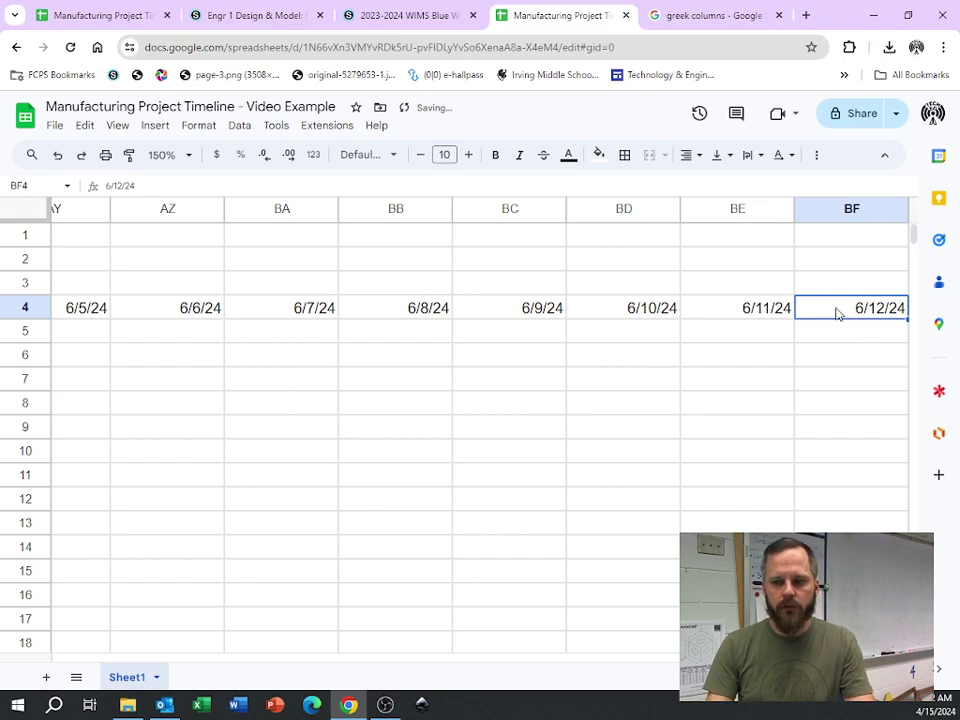
scroll(750, 328, left, 10)
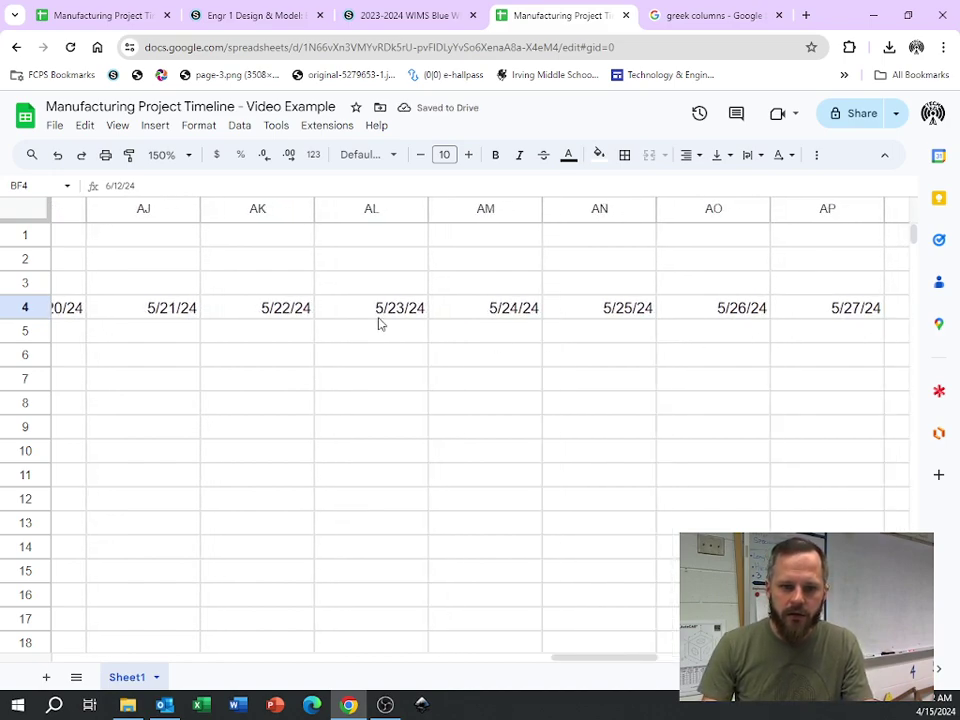
scroll(379, 323, left, 15)
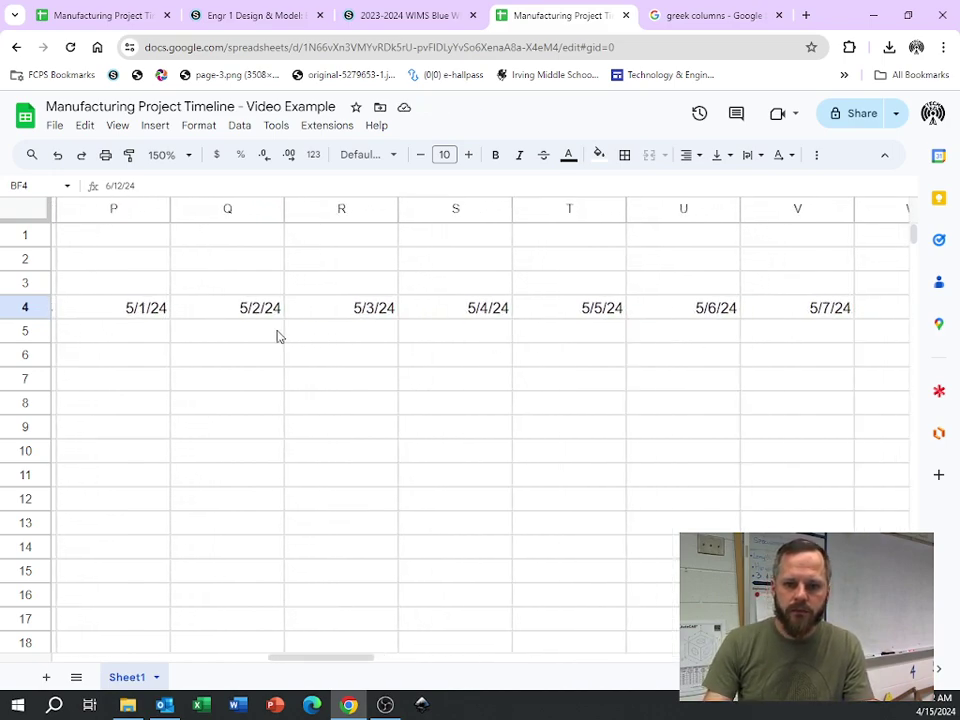
scroll(277, 336, left, 15)
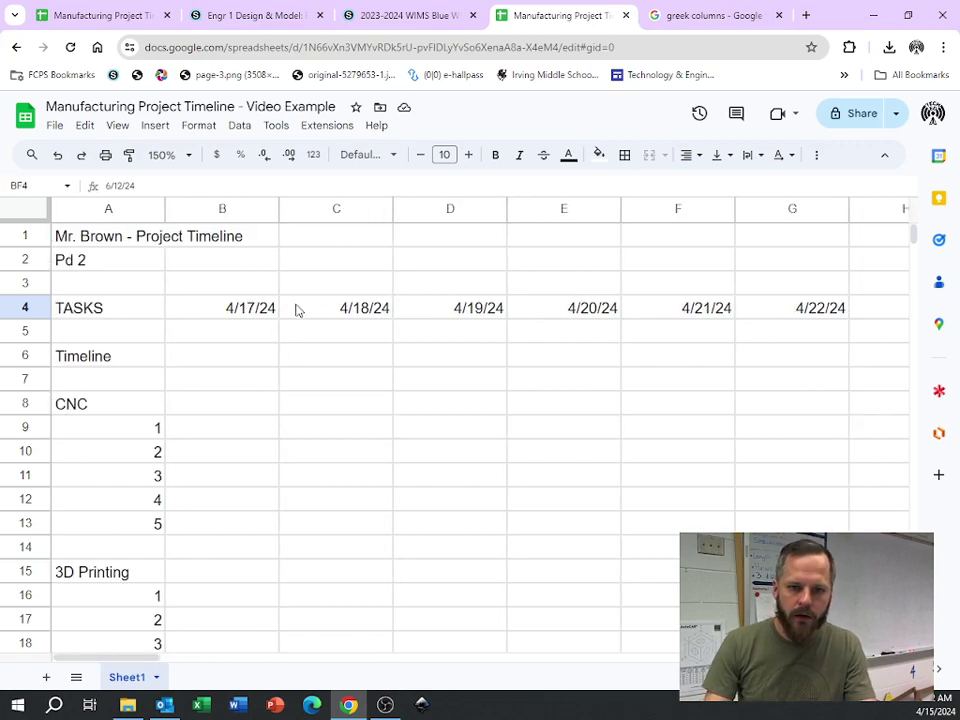
Enter the abbreviation Wed in B3, undoing an accidental move of the 4/17/24 date
click(231, 286)
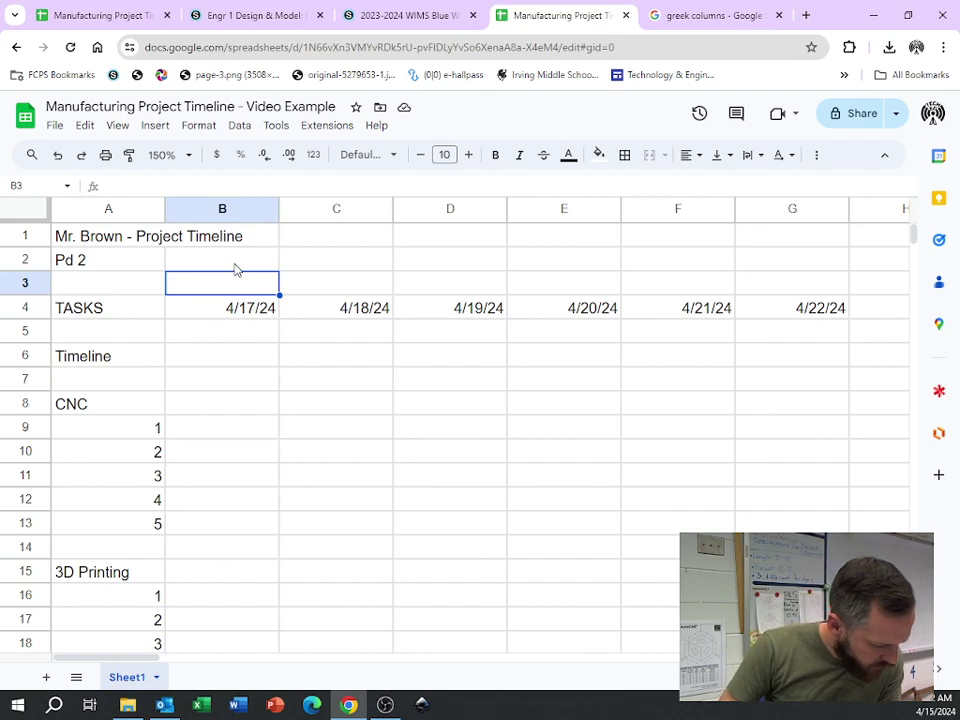
text(Wednesday)
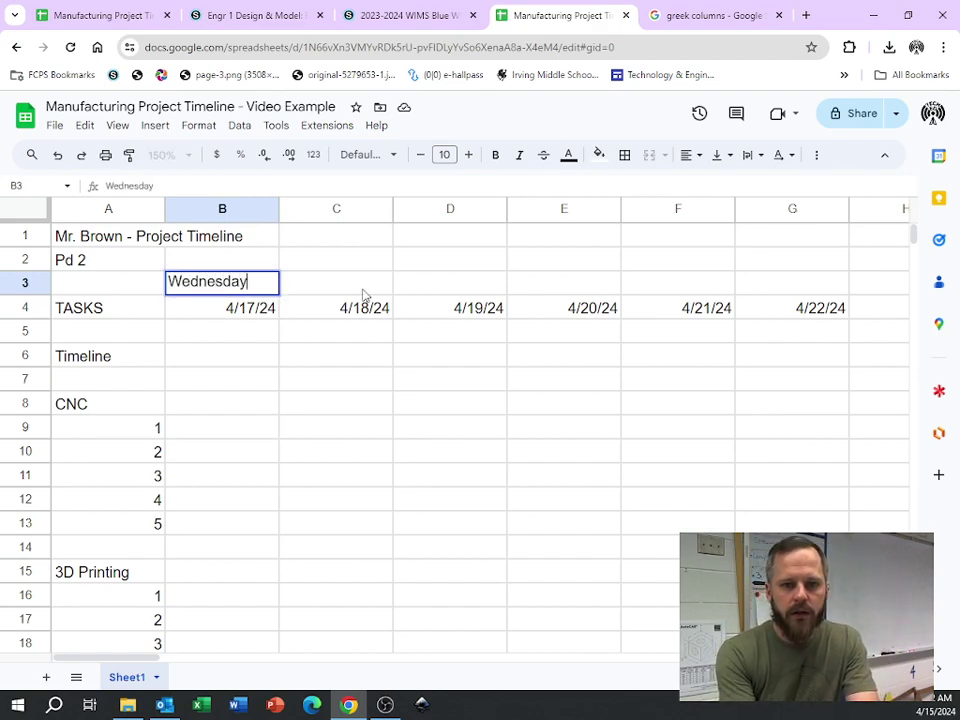
key(BackSpace)
key(BackSpace)
key(BackSpace)
key(BackSpace)
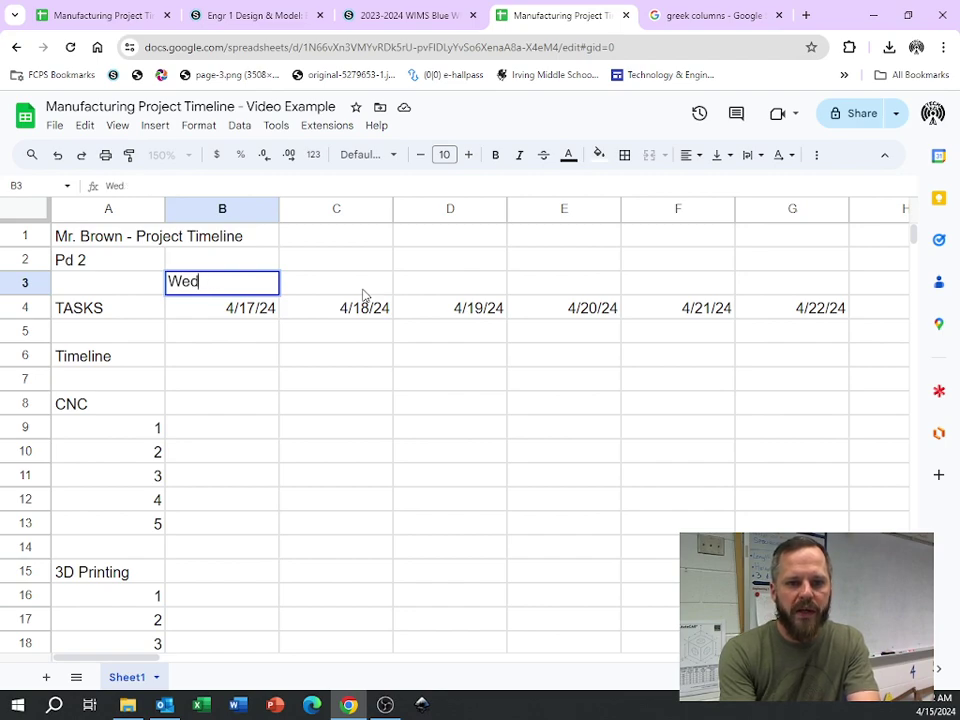
key(Return)
drag(249, 295, 908, 283)
key(ctrl+z)
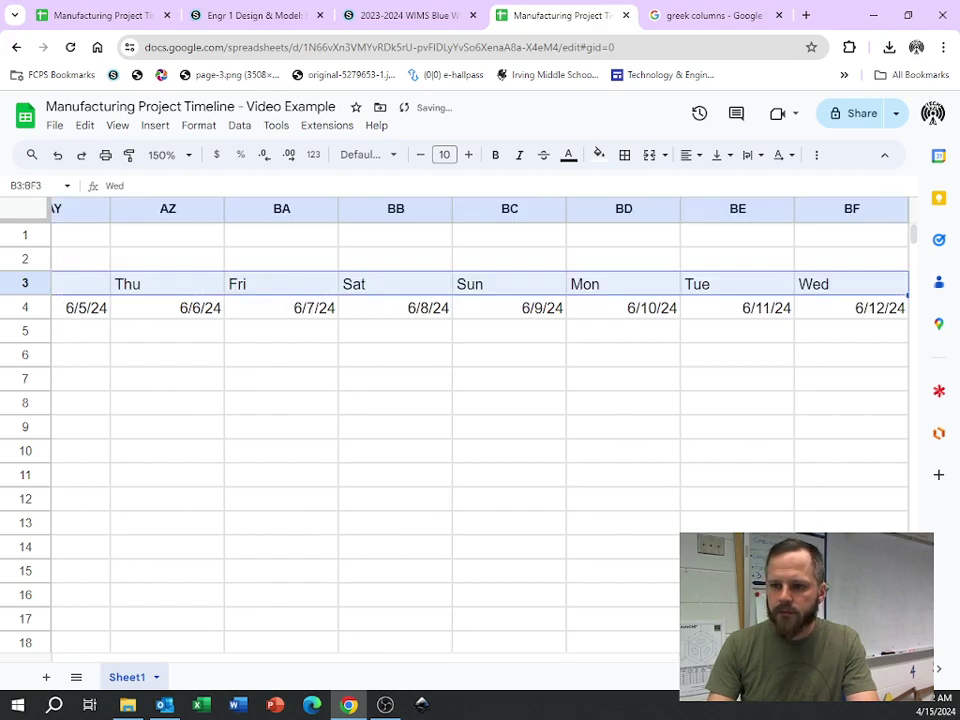
Scroll back left across the timeline to review the row 3 weekday labels
scroll(819, 334, left, 10)
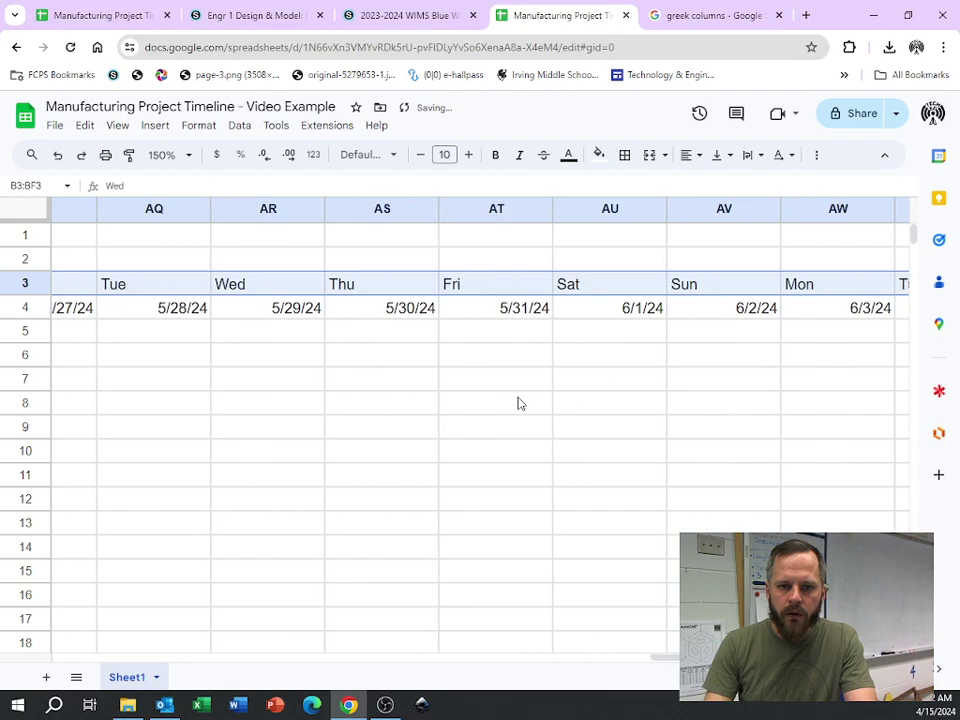
scroll(378, 429, left, 15)
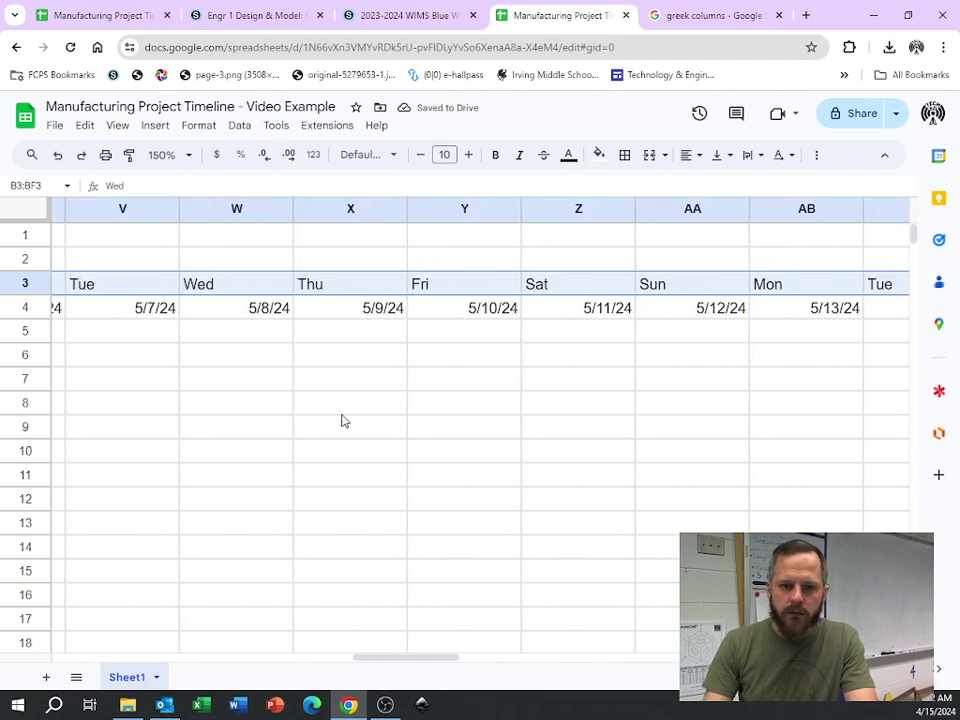
scroll(341, 415, left, 3)
click(341, 403)
scroll(358, 388, left, 3)
scroll(358, 388, down, 2)
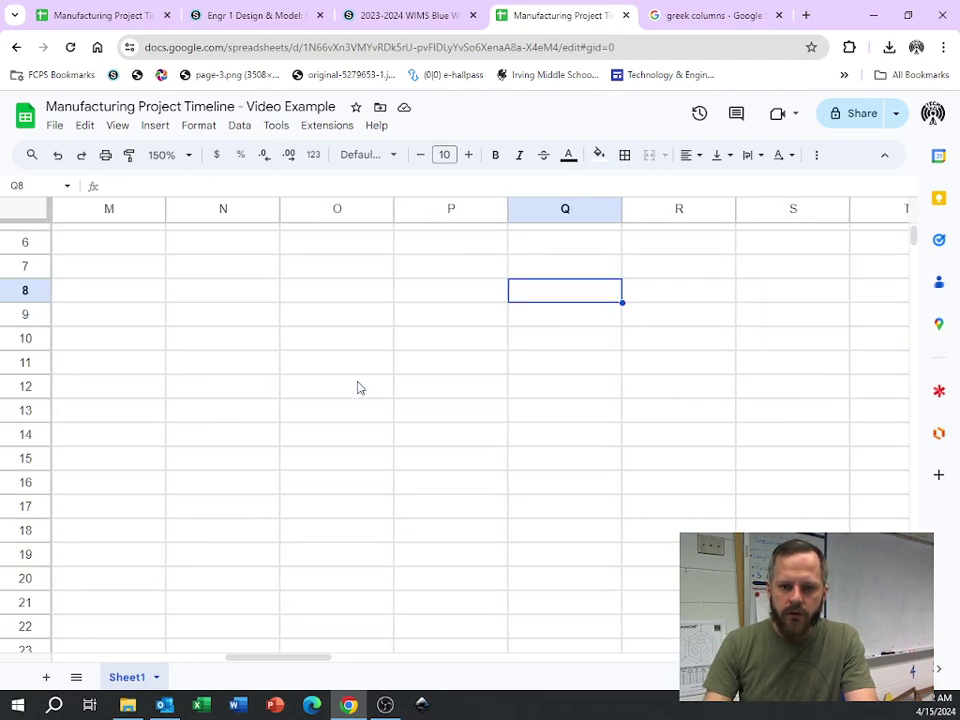
scroll(393, 391, up, 2)
scroll(385, 388, left, 10)
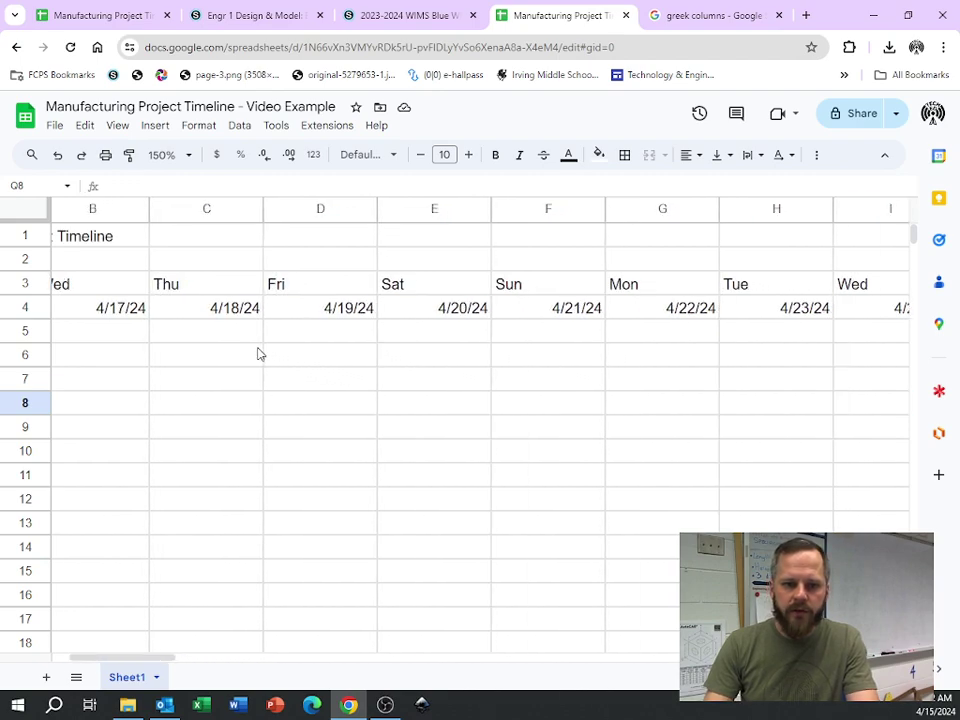
click(186, 160)
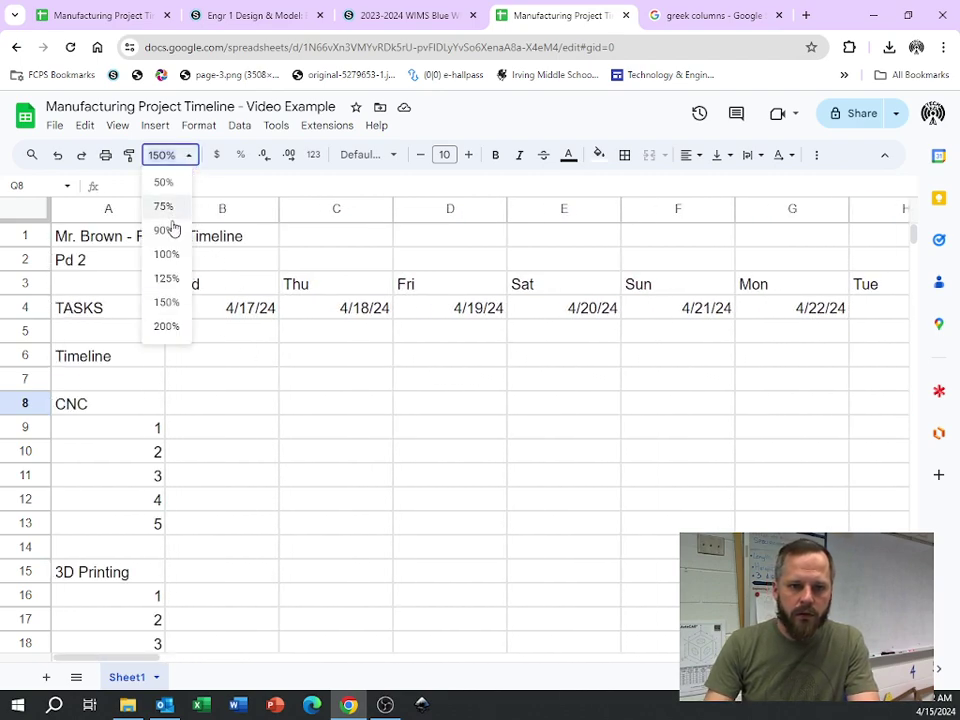
click(169, 254)
click(178, 156)
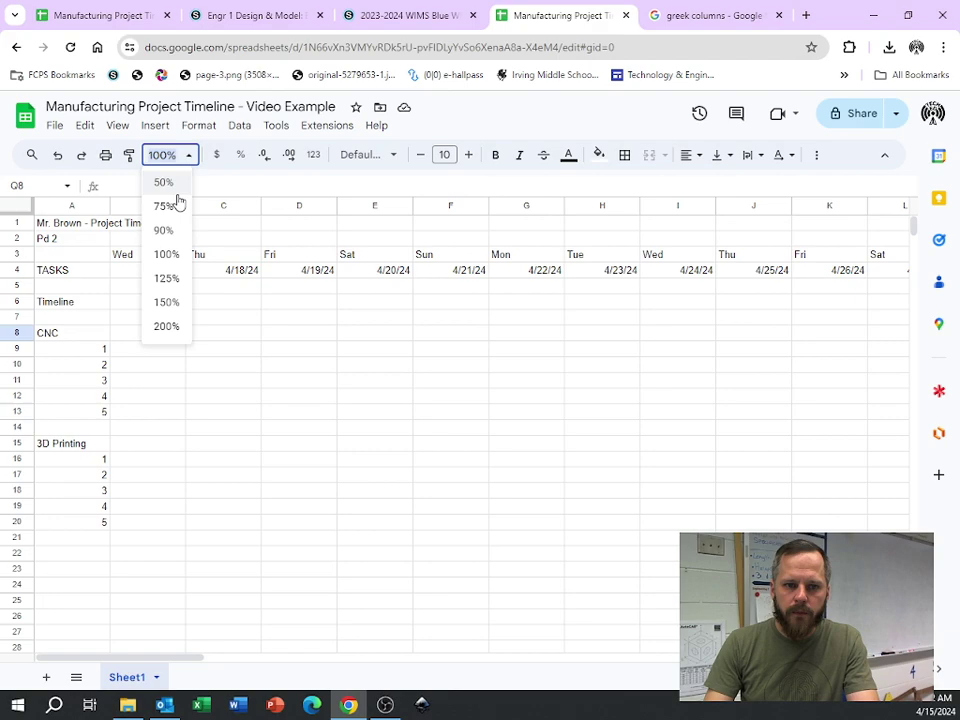
click(163, 184)
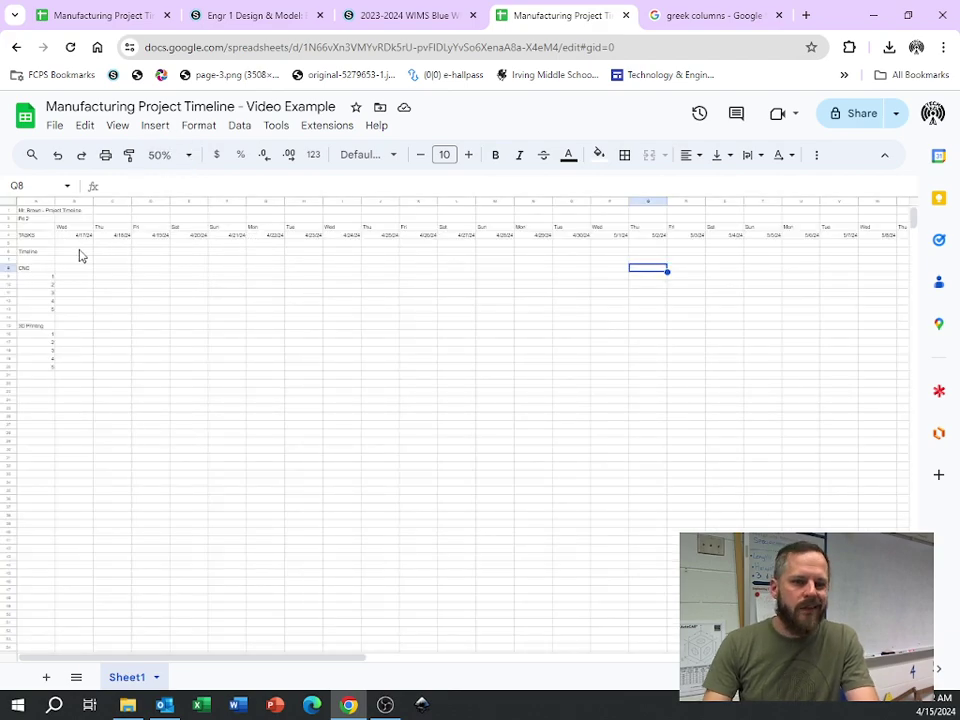
drag(79, 256, 786, 448)
click(786, 444)
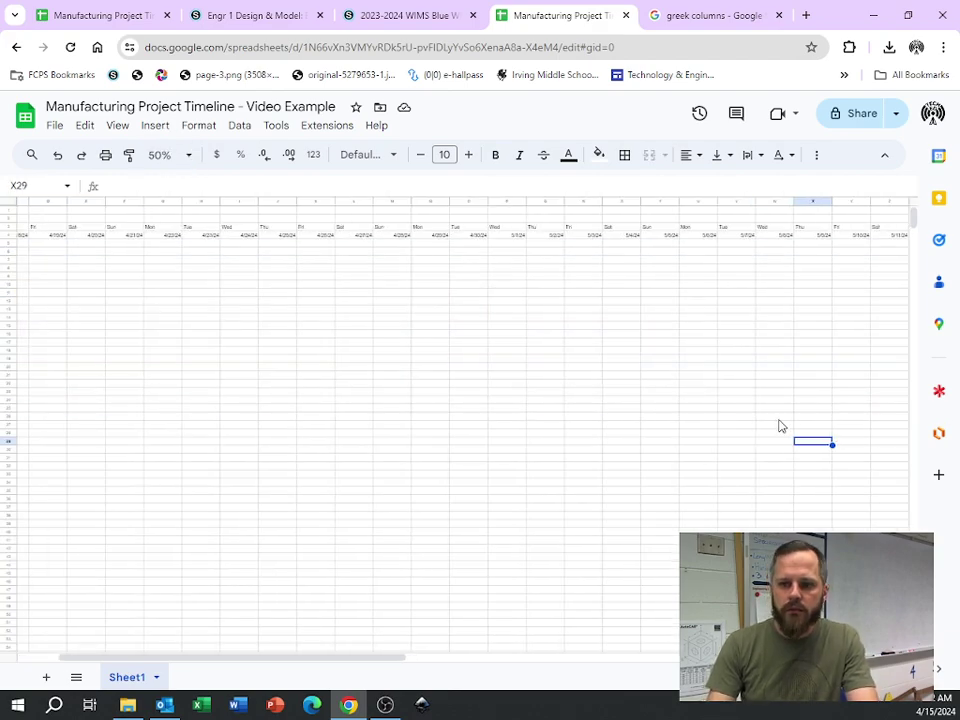
scroll(536, 371, left, 3)
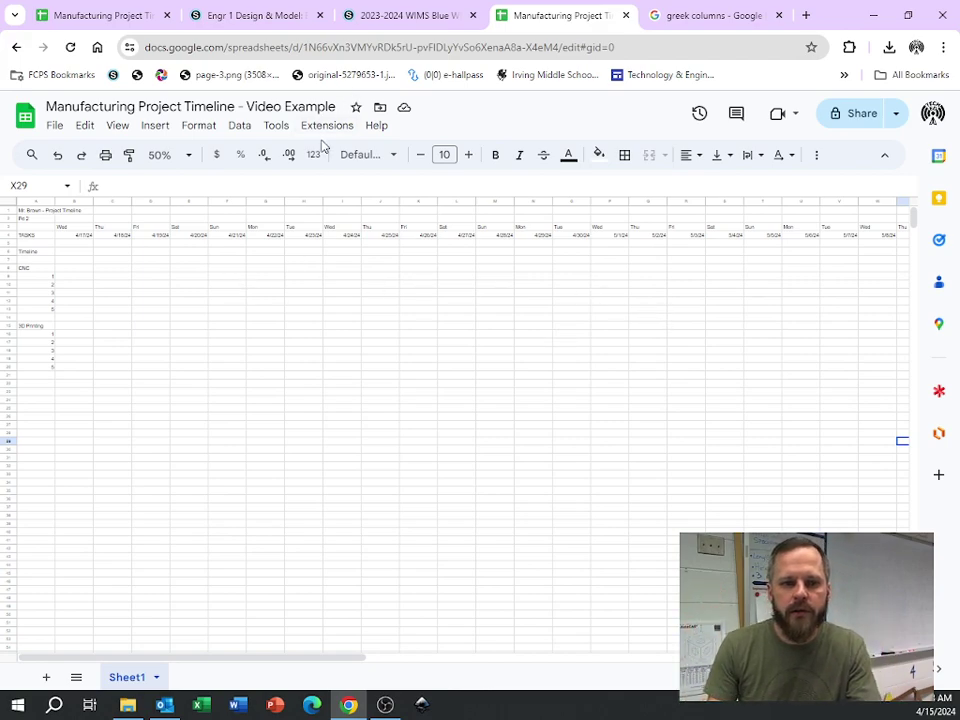
click(189, 157)
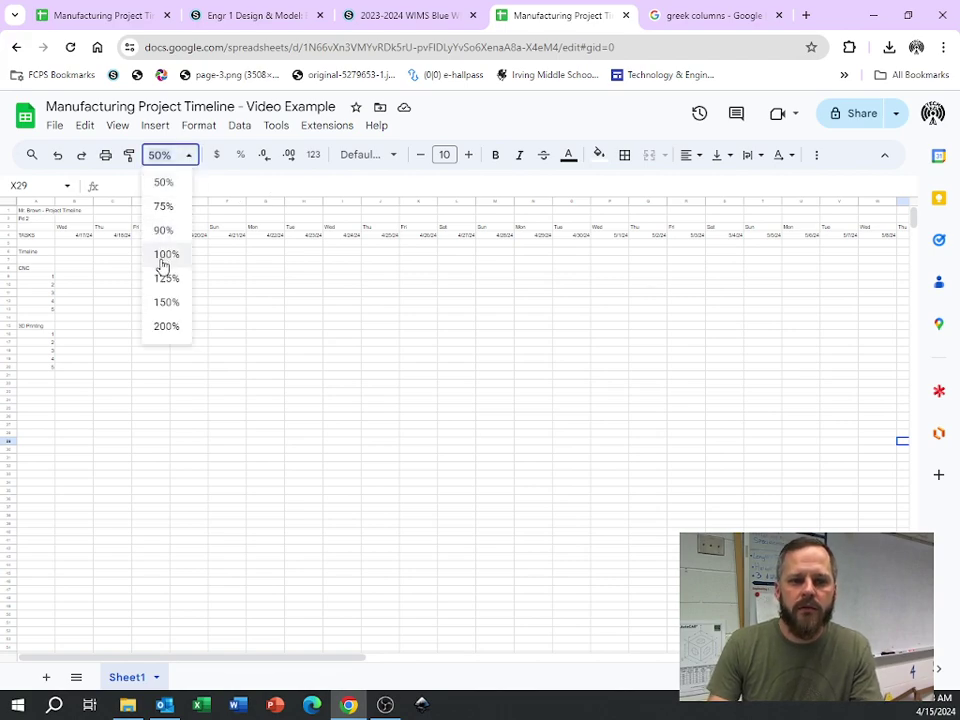
click(166, 302)
scroll(292, 290, right, 2)
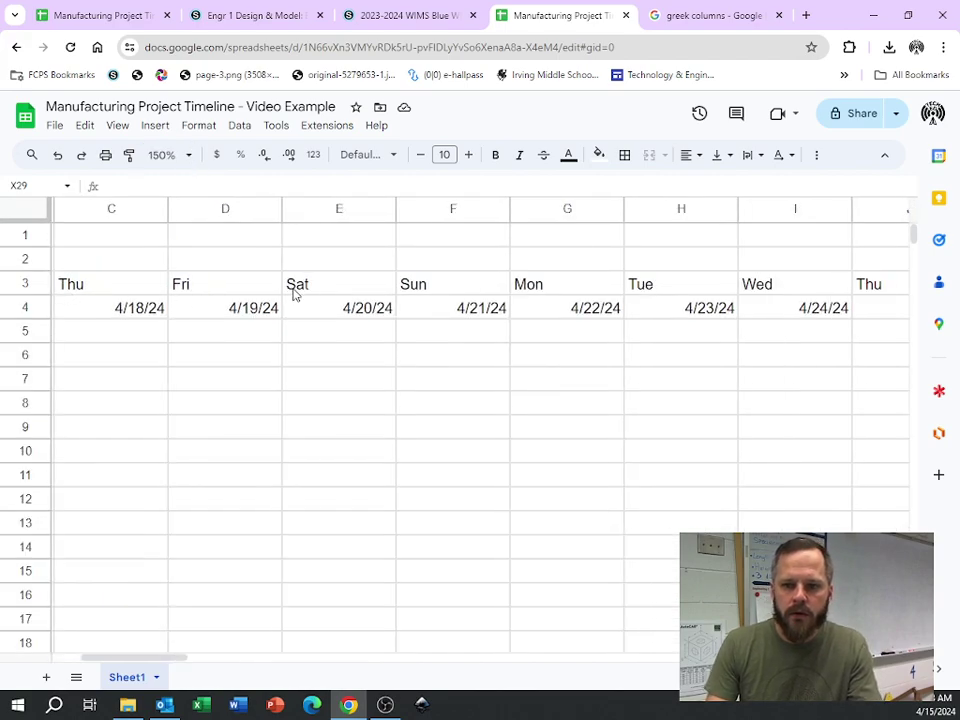
Select the Saturday and Sunday columns E and F and fill them black
drag(334, 285, 450, 285)
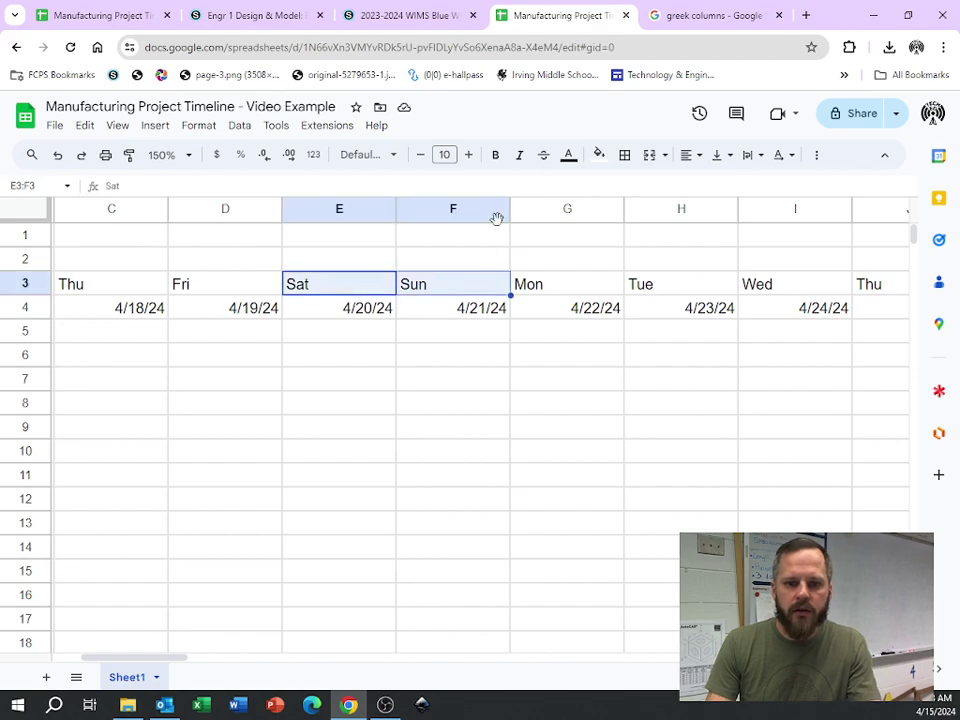
click(345, 234)
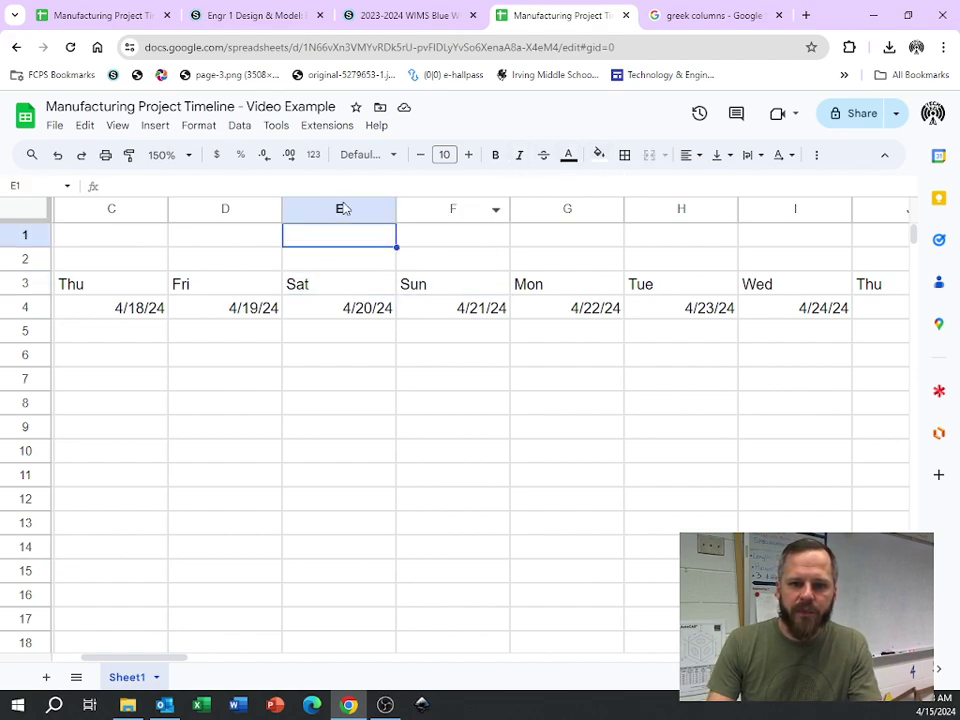
click(326, 210)
click(447, 242)
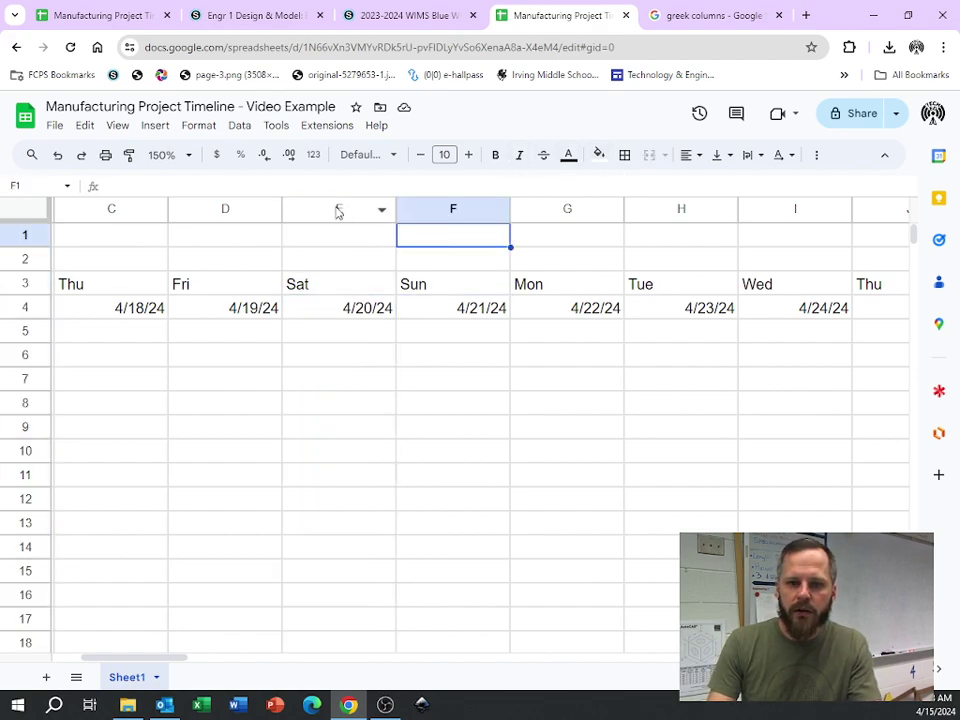
click(335, 207)
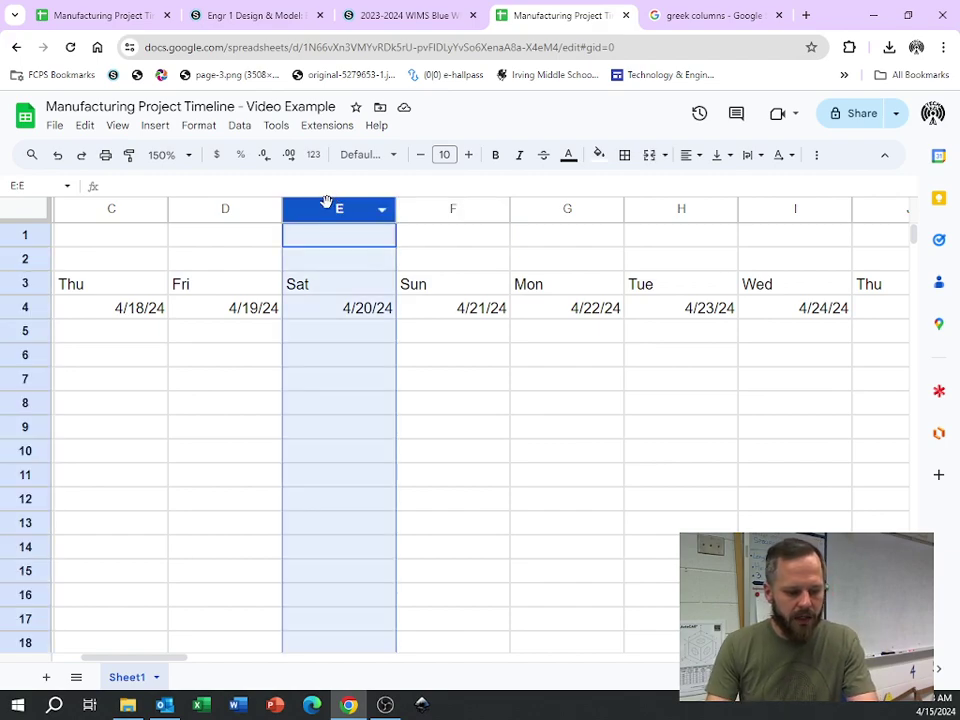
ctrl+click(450, 210)
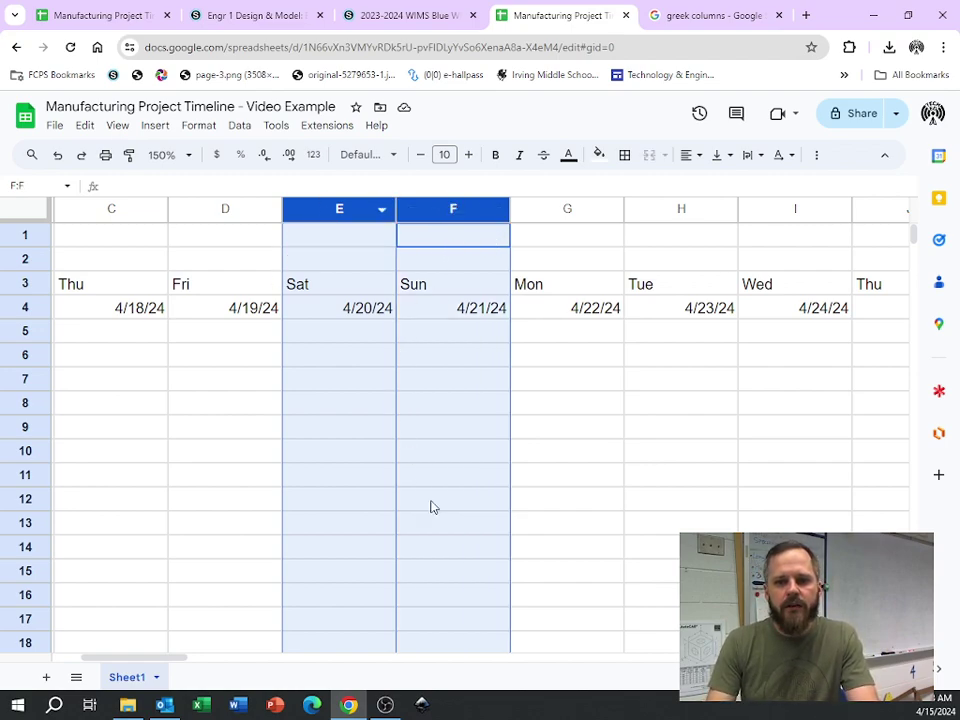
click(595, 157)
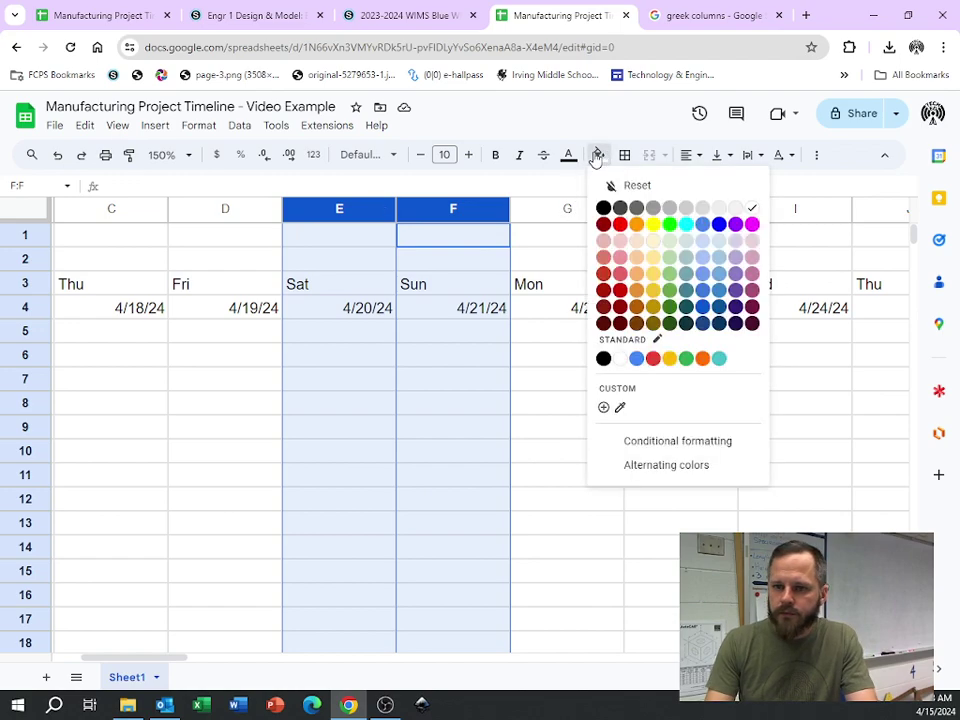
click(603, 209)
click(516, 395)
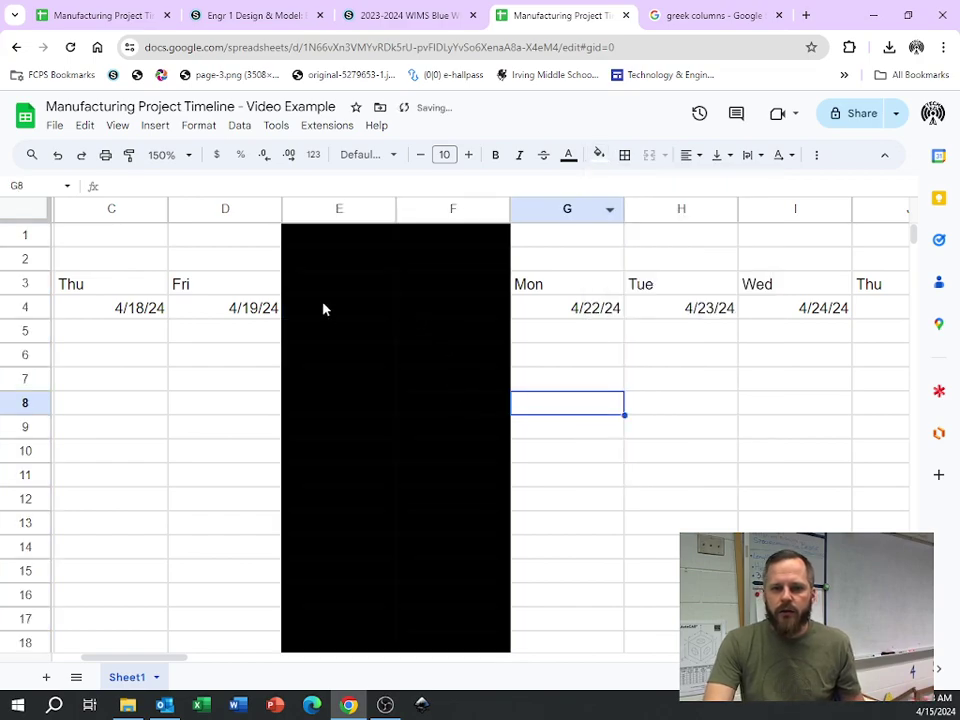
Reselect columns E and F and change their fill from black to light grey
click(468, 304)
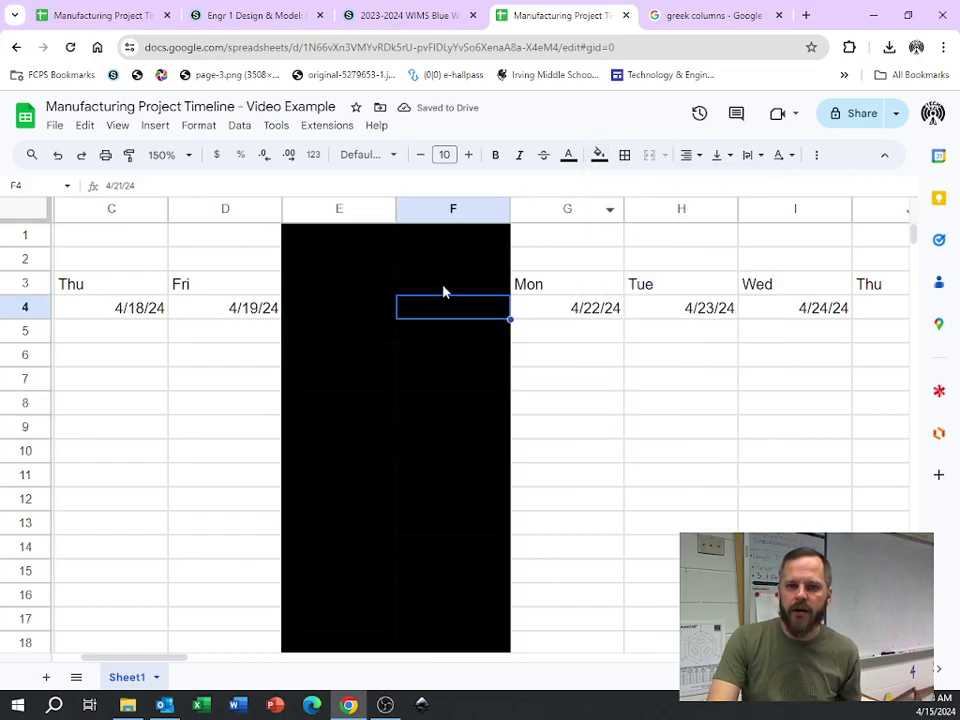
click(445, 291)
click(353, 290)
click(334, 208)
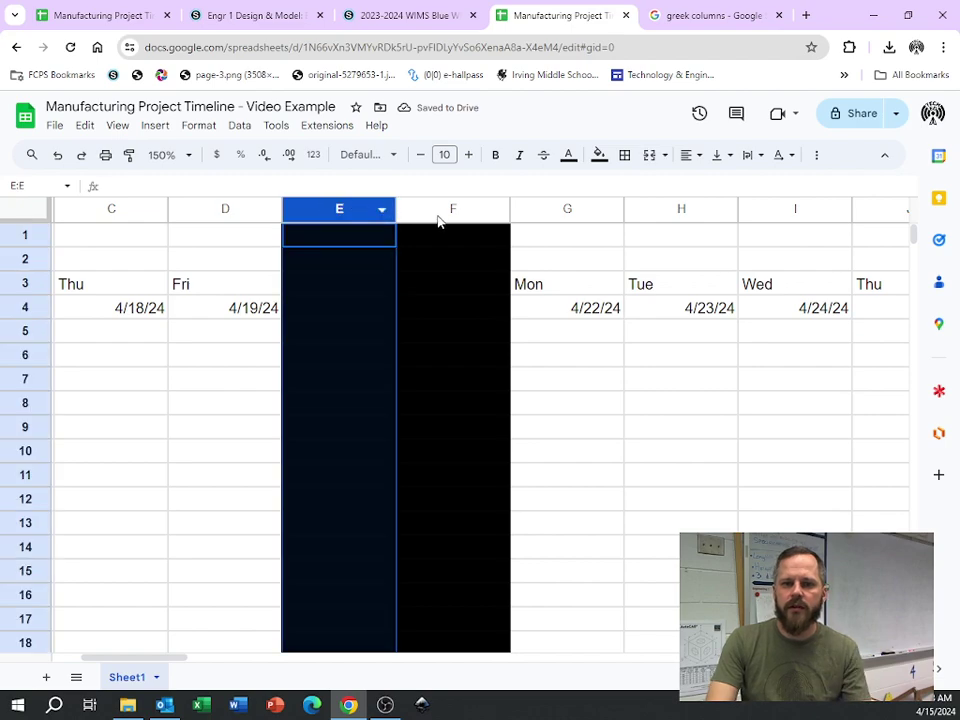
ctrl+click(446, 208)
click(599, 155)
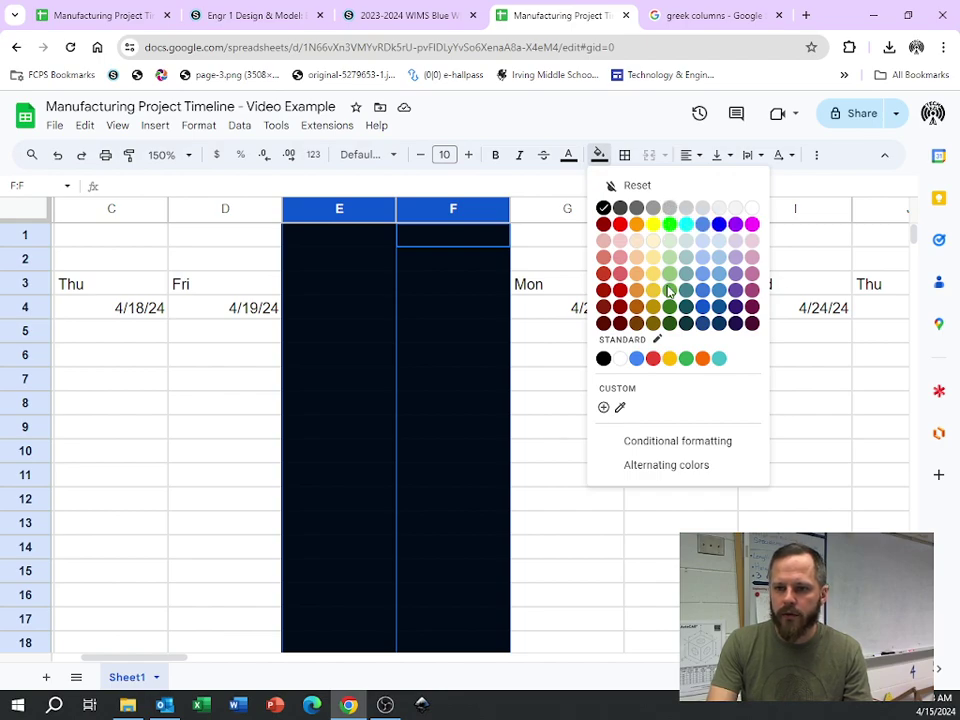
click(669, 208)
click(564, 366)
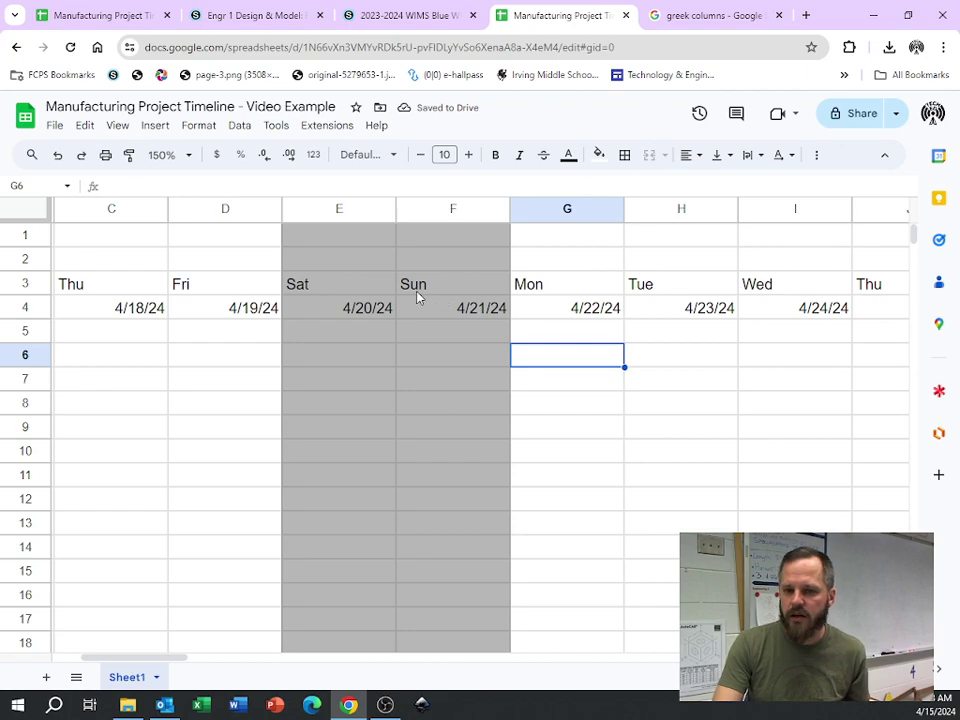
drag(330, 318, 470, 310)
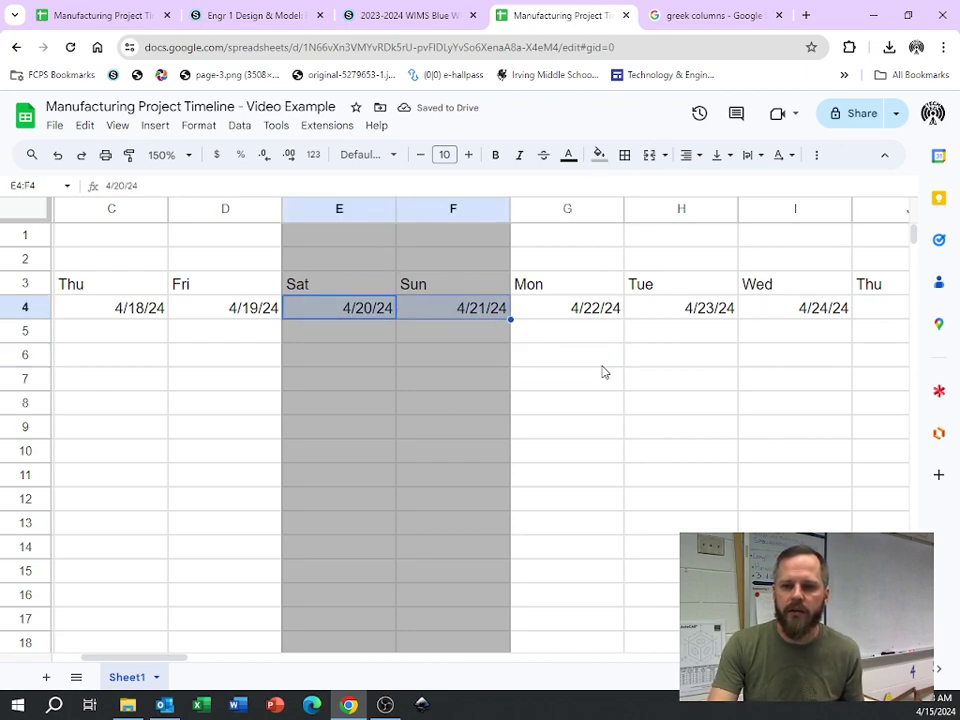
Shade the weekend columns L, M, S and T grey
click(567, 356)
scroll(568, 356, right, 2)
scroll(549, 344, right, 3)
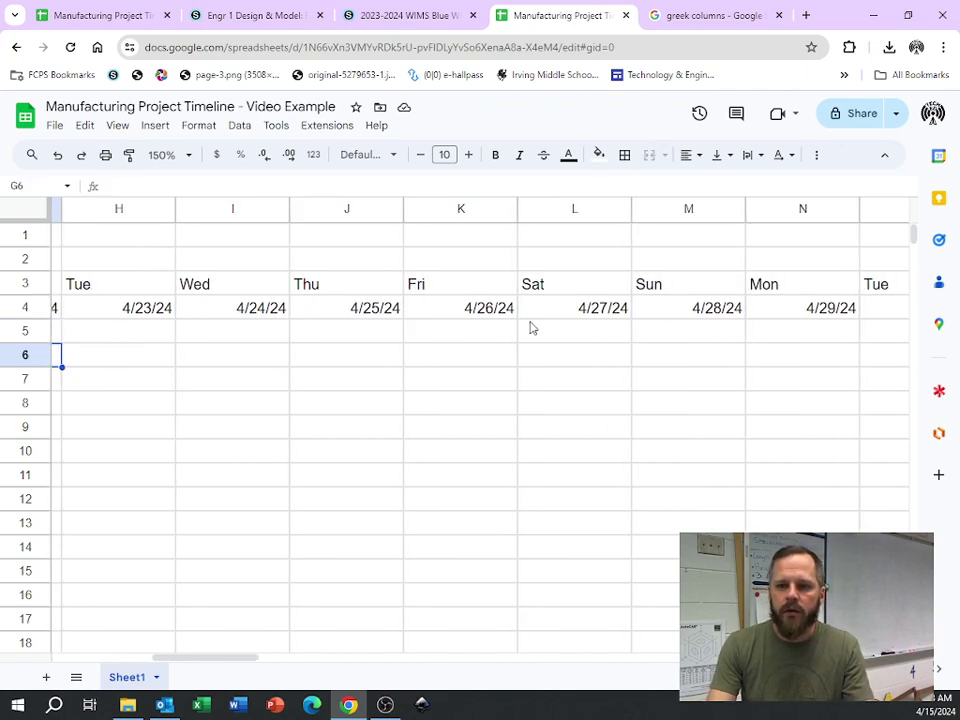
scroll(535, 320, right, 1)
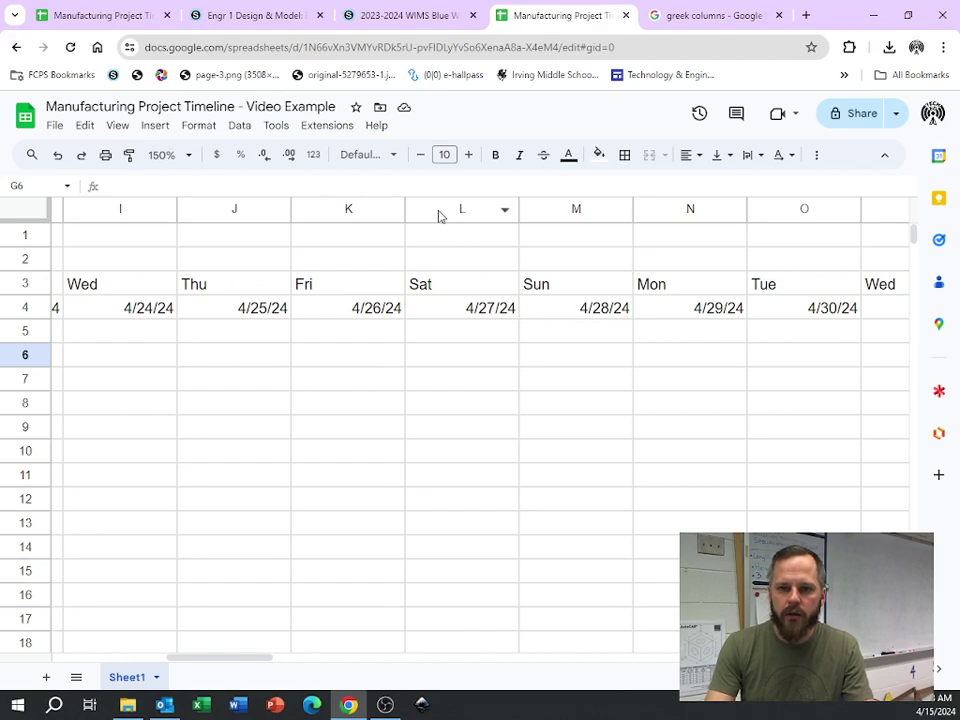
click(507, 219)
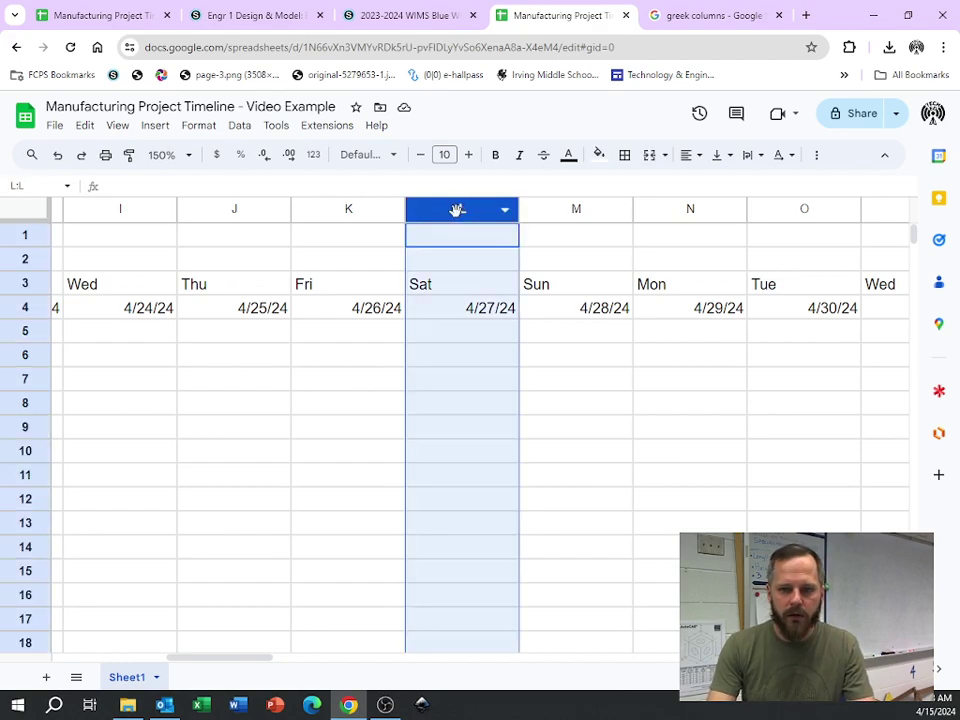
ctrl+click(553, 209)
scroll(564, 260, right, 2)
scroll(570, 287, right, 3)
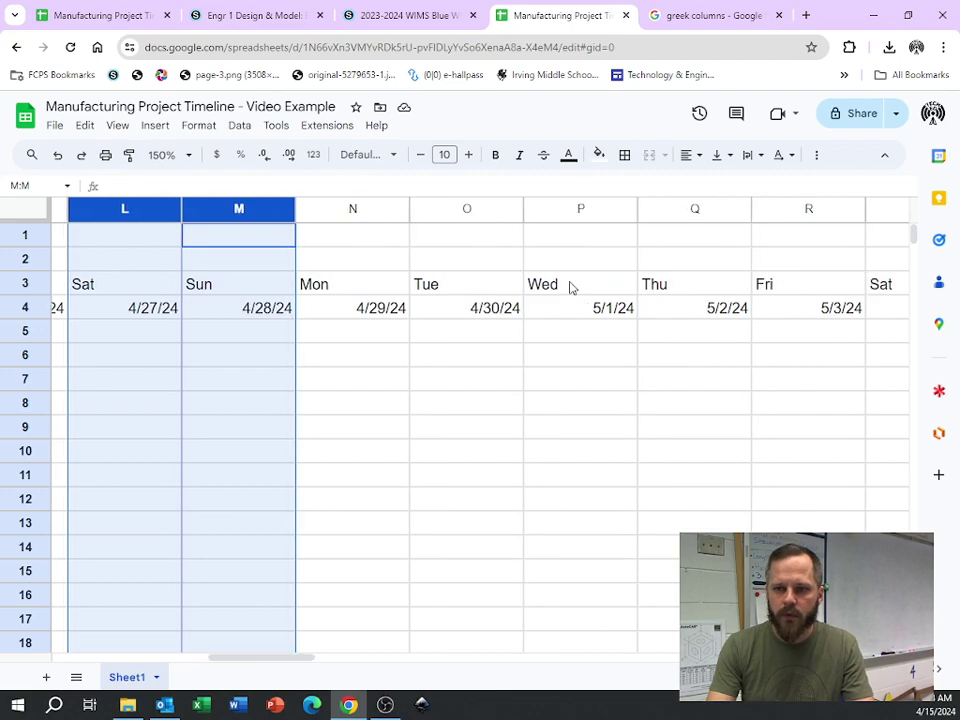
click(665, 215)
ctrl+click(786, 214)
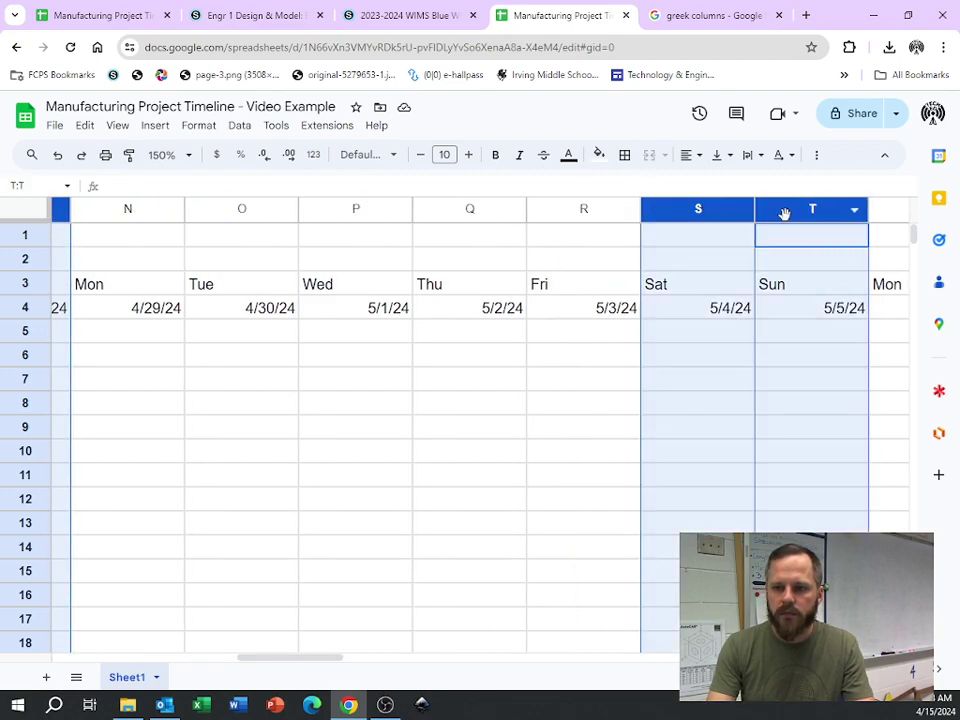
click(598, 154)
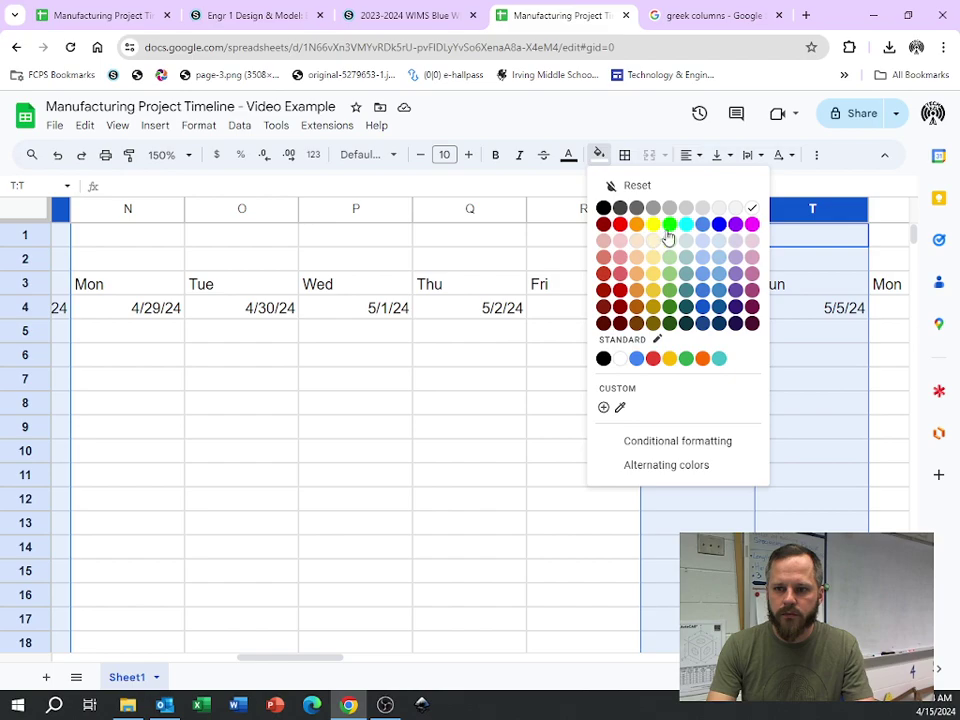
click(669, 207)
click(681, 316)
Select the next weekend columns Z, AA, AG, AH, AN and AO together
scroll(683, 318, right, 3)
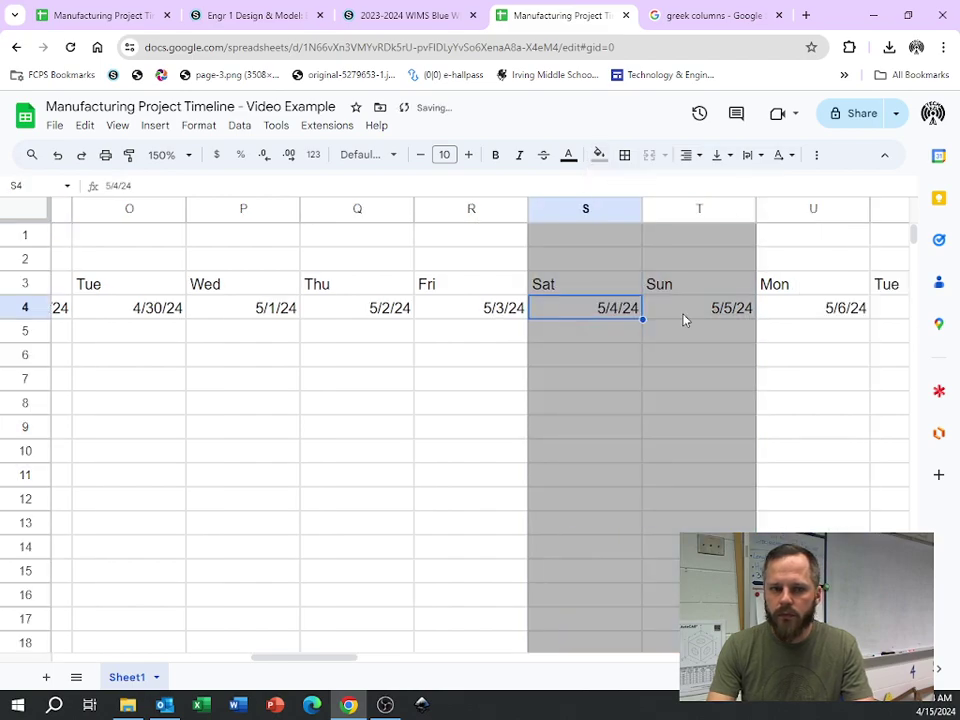
scroll(683, 318, right, 5)
click(561, 210)
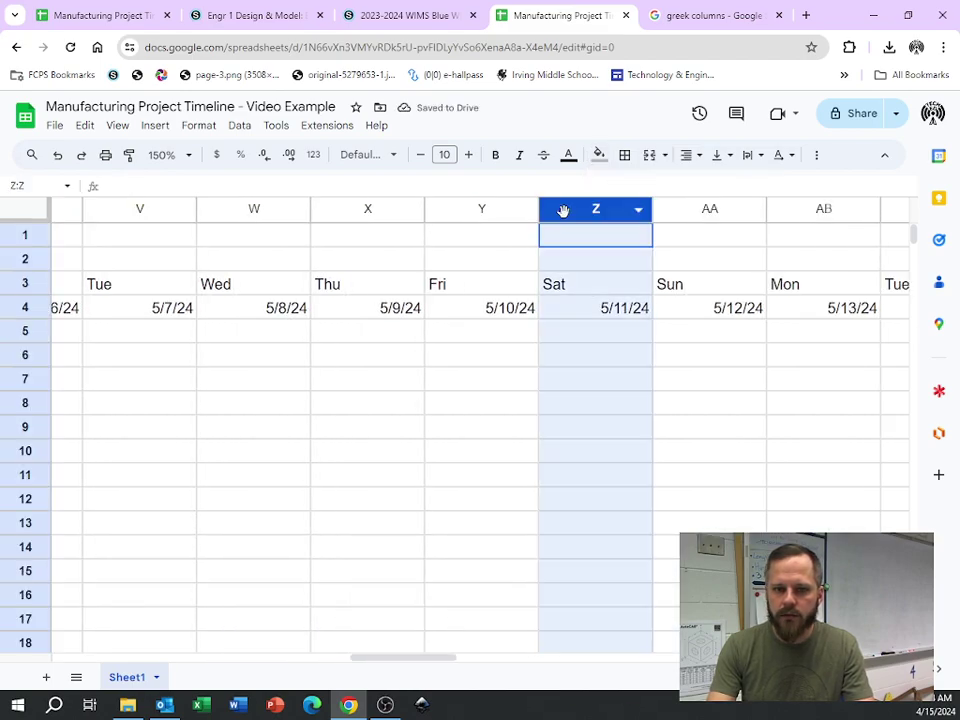
ctrl+click(688, 210)
scroll(690, 285, right, 5)
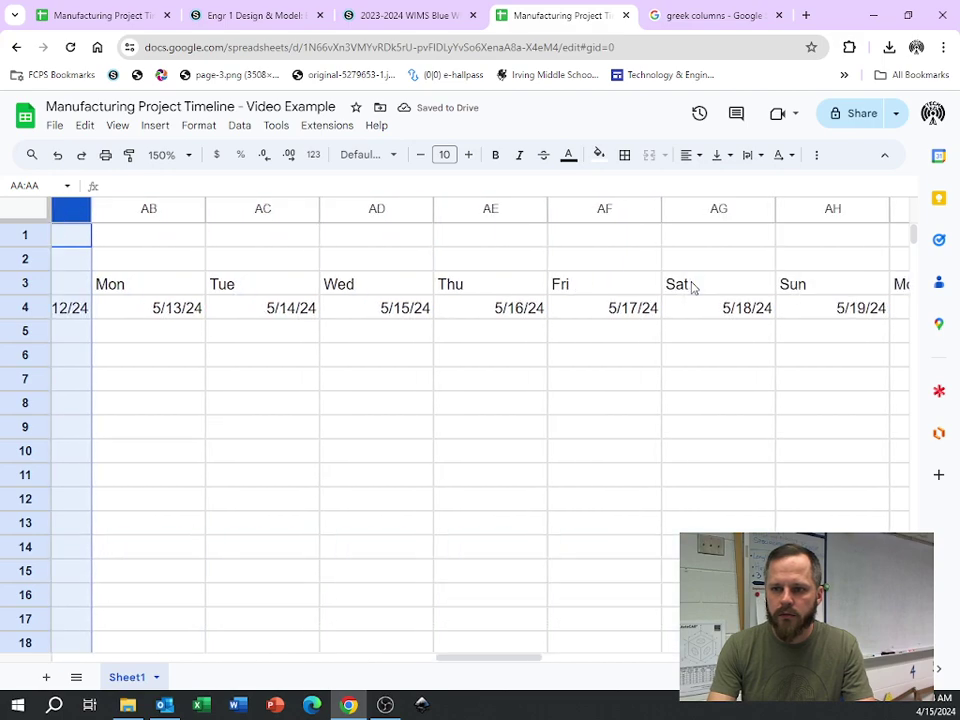
ctrl+click(718, 208)
ctrl+click(800, 208)
scroll(760, 311, right, 6)
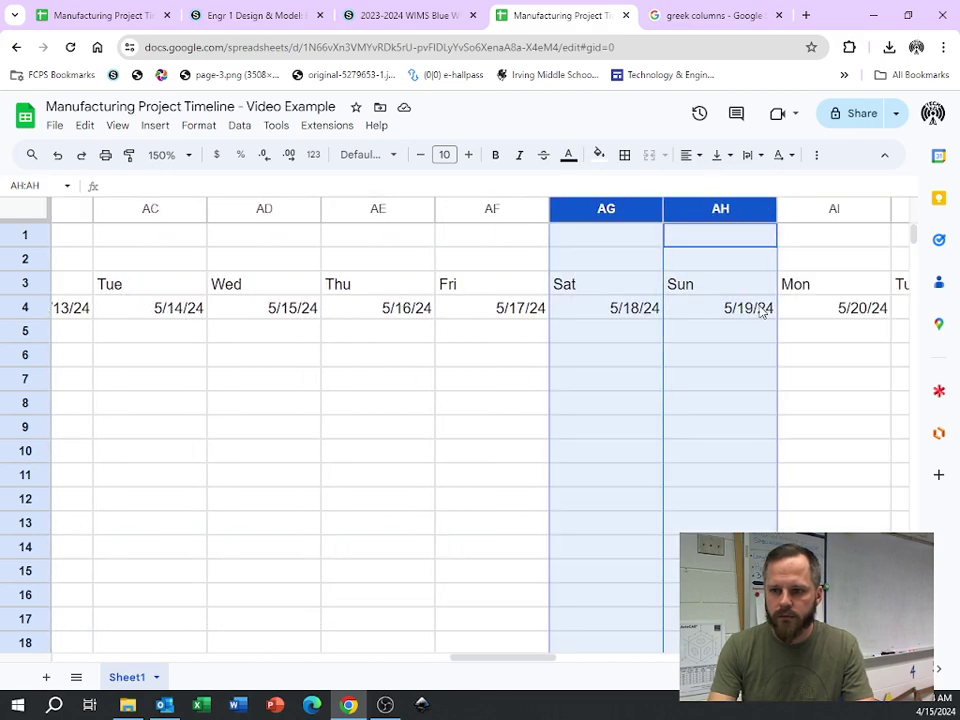
scroll(713, 238, right, 2)
ctrl+click(633, 215)
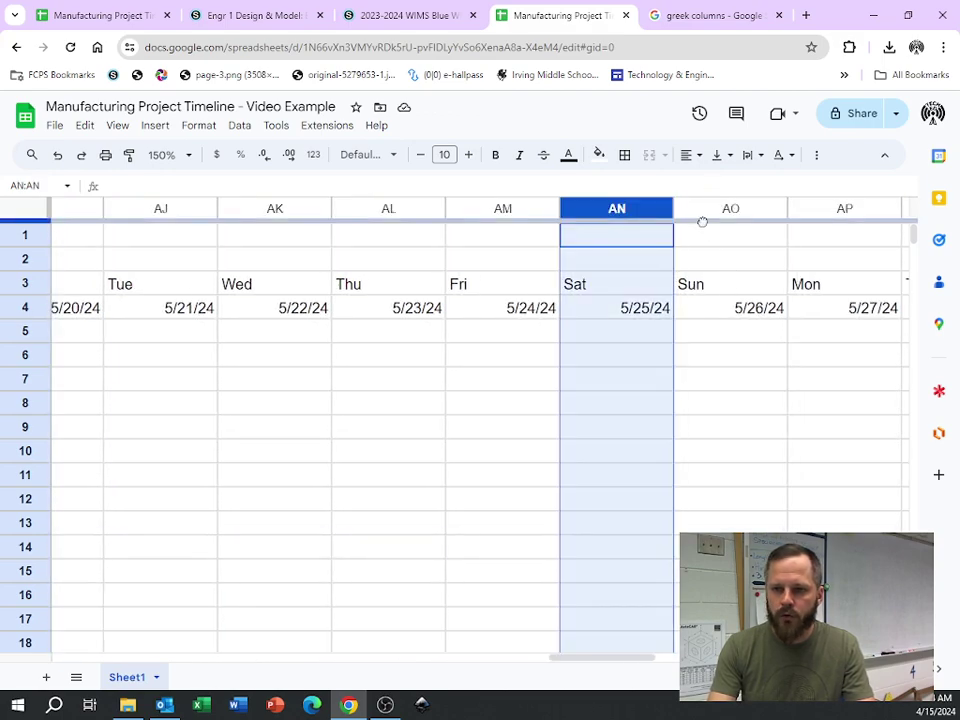
ctrl+click(705, 212)
Add columns AU, AV and the Sat 6/8/24 and Sun 6/9/24 columns, filling them grey
scroll(707, 280, right, 1)
scroll(707, 280, right, 6)
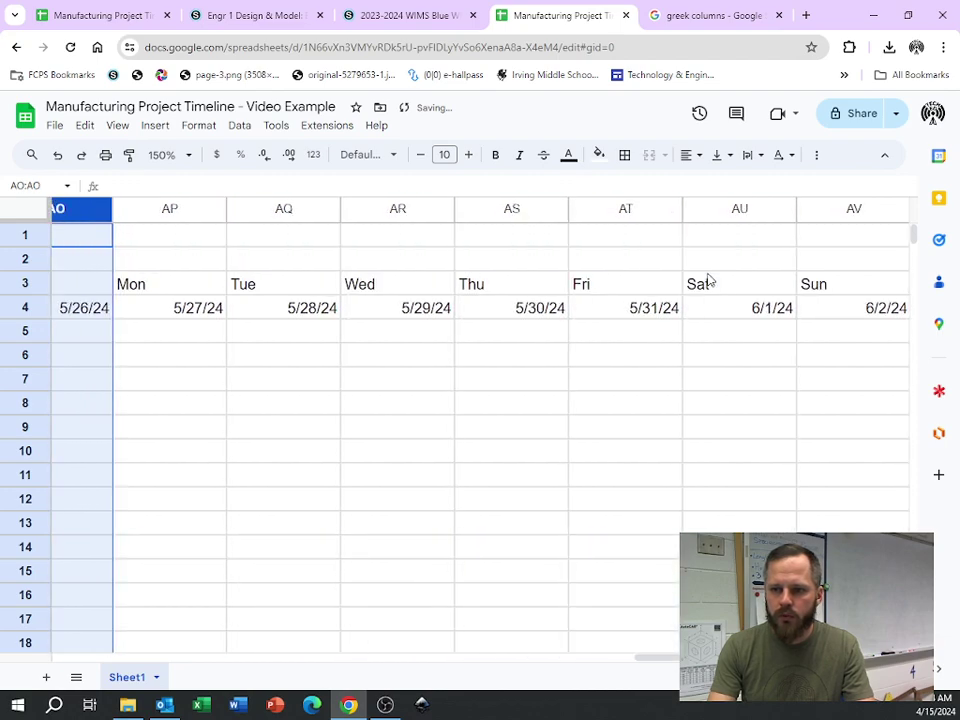
ctrl+click(513, 208)
ctrl+click(606, 214)
scroll(621, 240, right, 7)
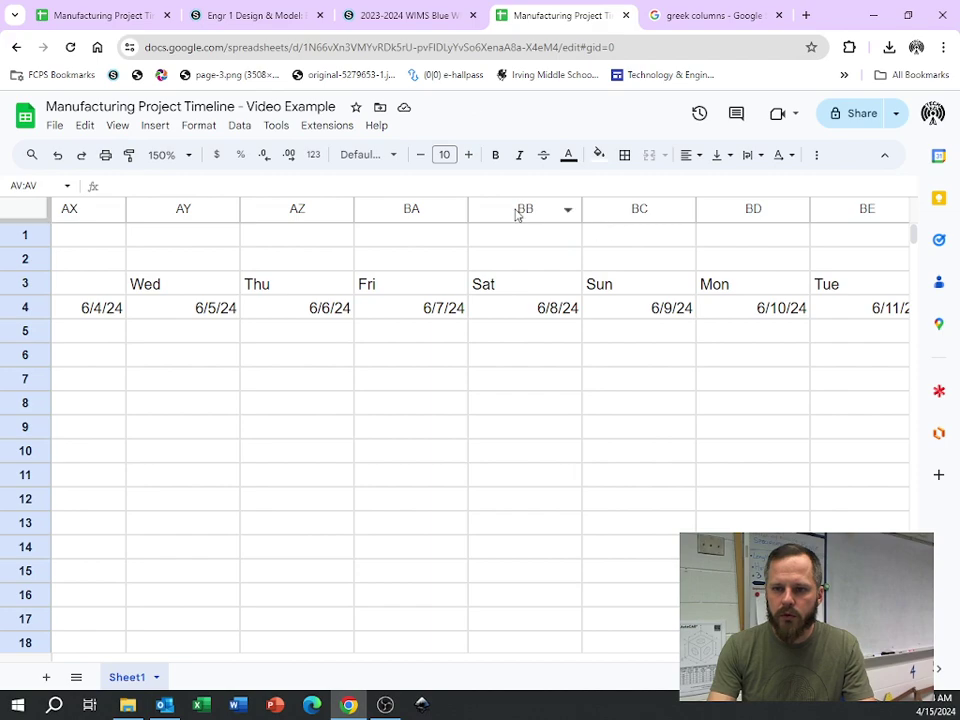
ctrl+click(521, 212)
ctrl+click(636, 212)
click(599, 154)
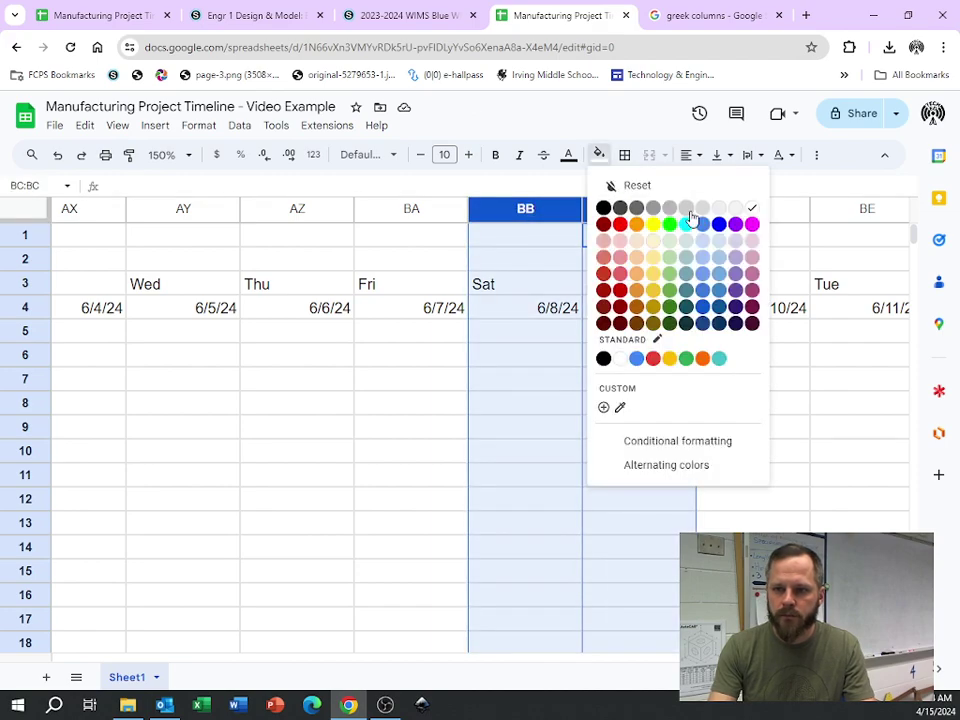
click(664, 208)
click(397, 421)
scroll(407, 410, down, 3)
scroll(409, 395, up, 3)
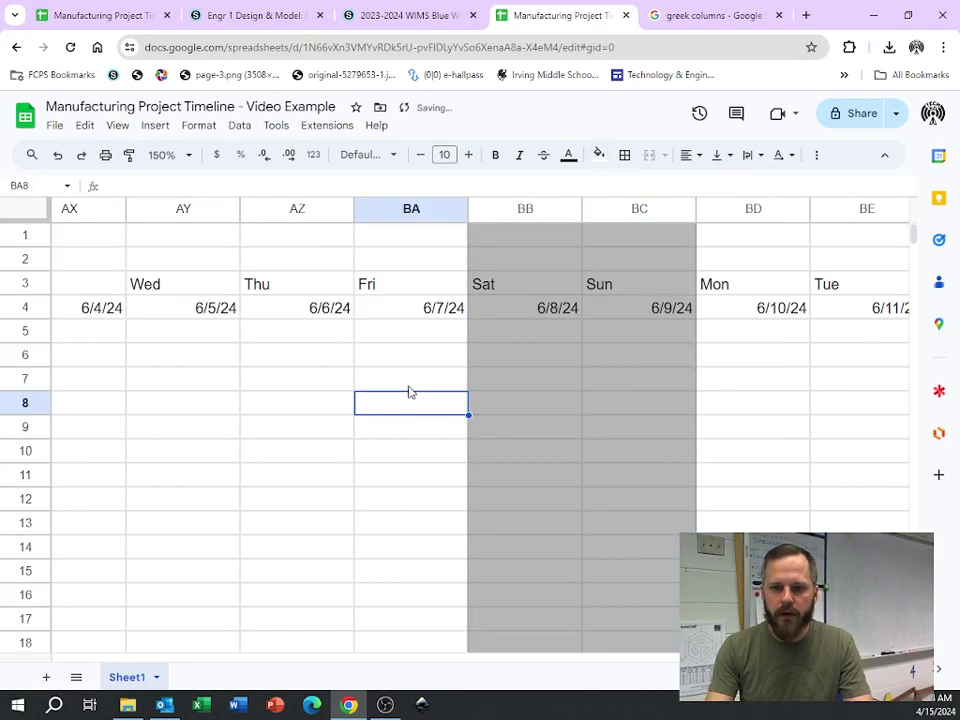
scroll(409, 390, left, 4)
scroll(397, 388, left, 2)
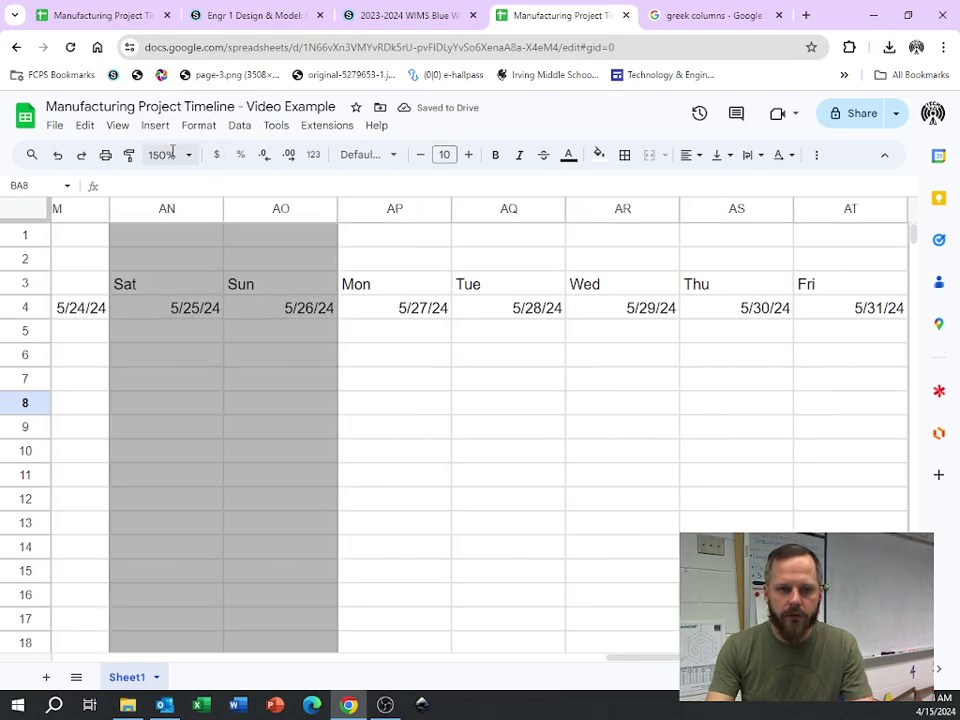
Zoom the sheet to 50% and scroll back to column A to view the whole timeline
click(182, 155)
click(165, 182)
click(365, 367)
scroll(366, 358, left, 10)
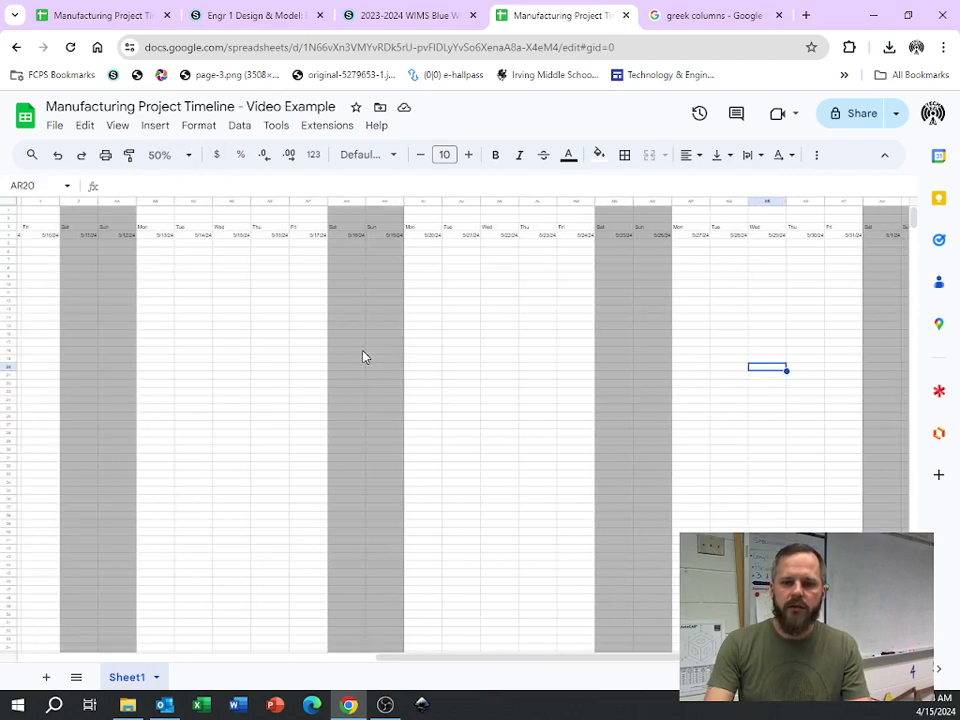
scroll(363, 356, left, 12)
drag(362, 356, 352, 352)
scroll(350, 355, left, 8)
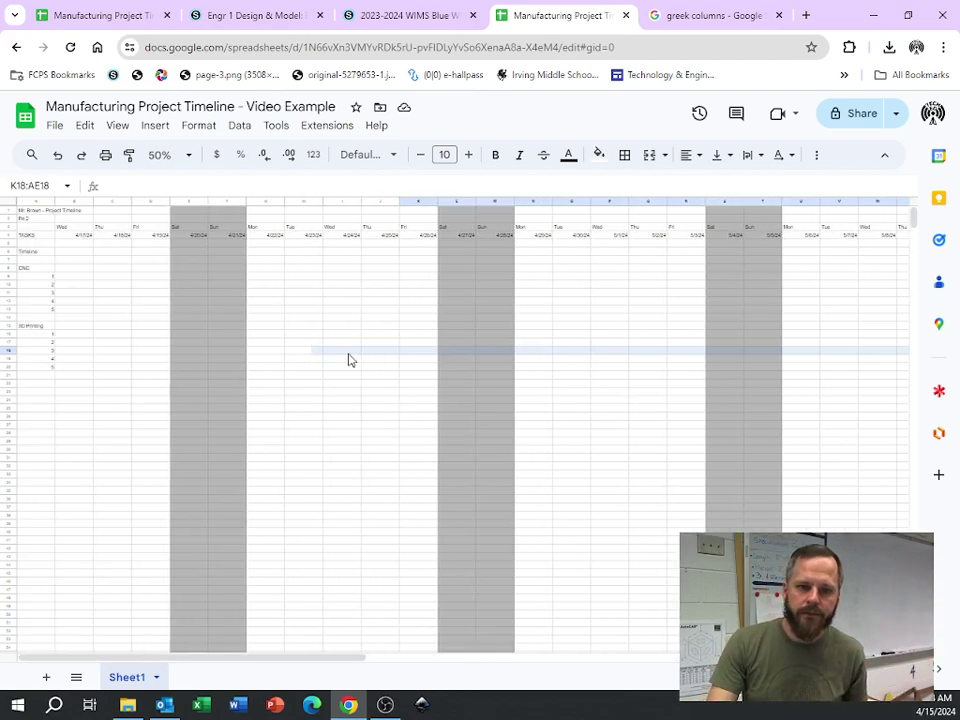
click(150, 317)
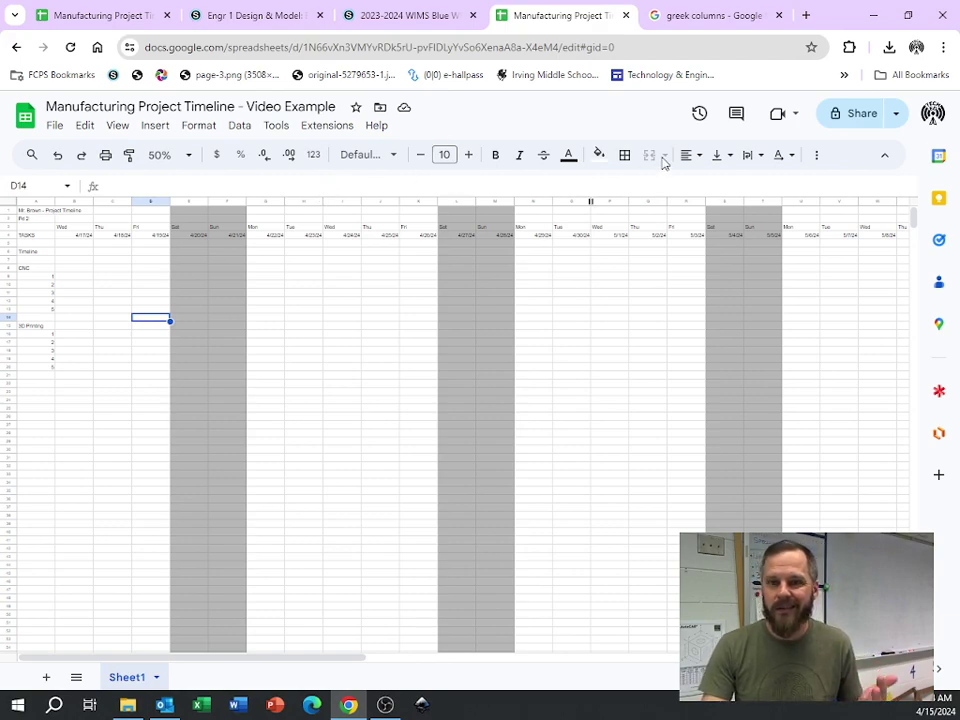
click(346, 316)
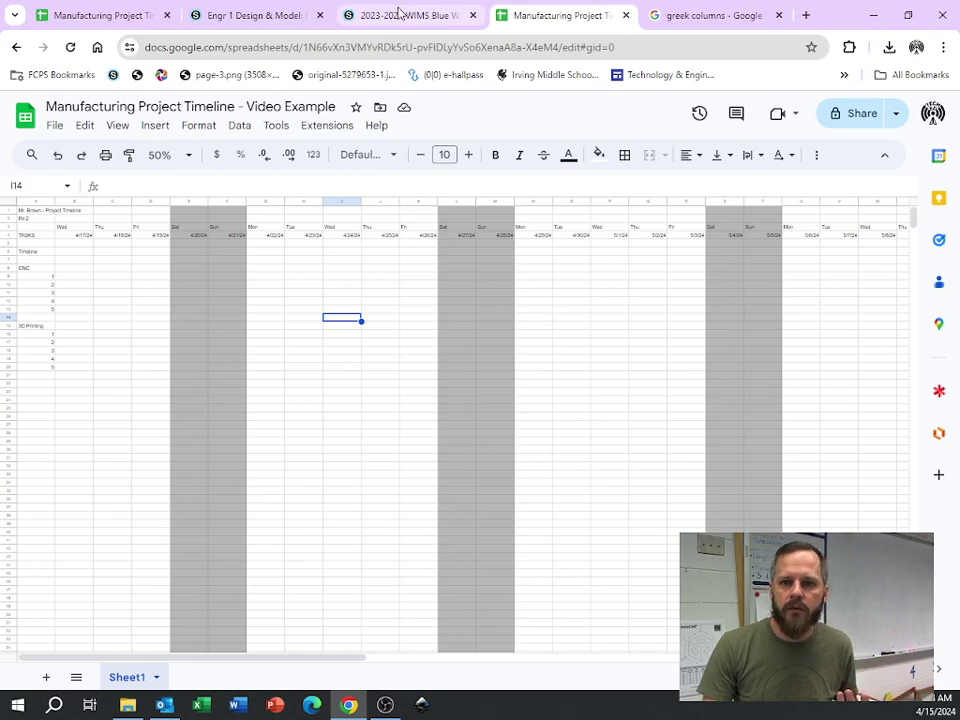
click(397, 13)
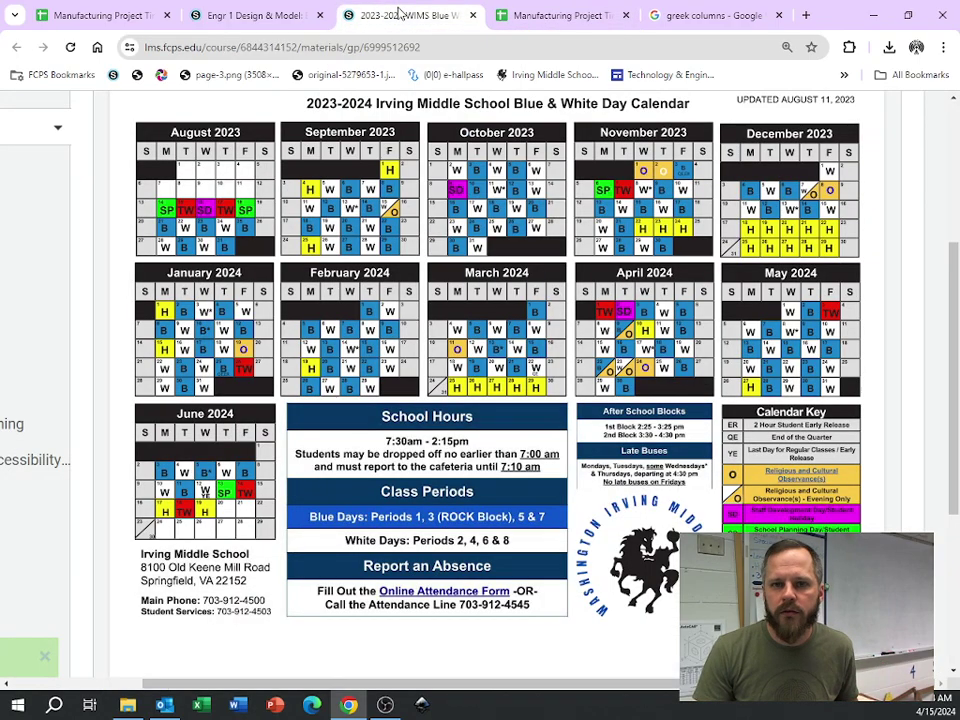
click(257, 25)
scroll(437, 392, up, 3)
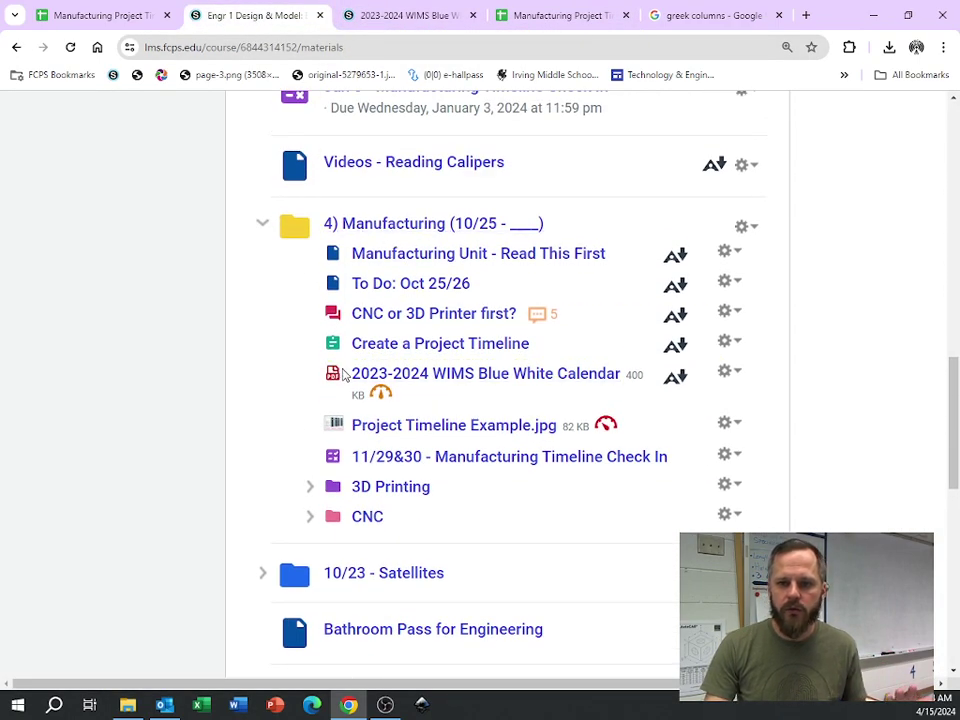
click(421, 22)
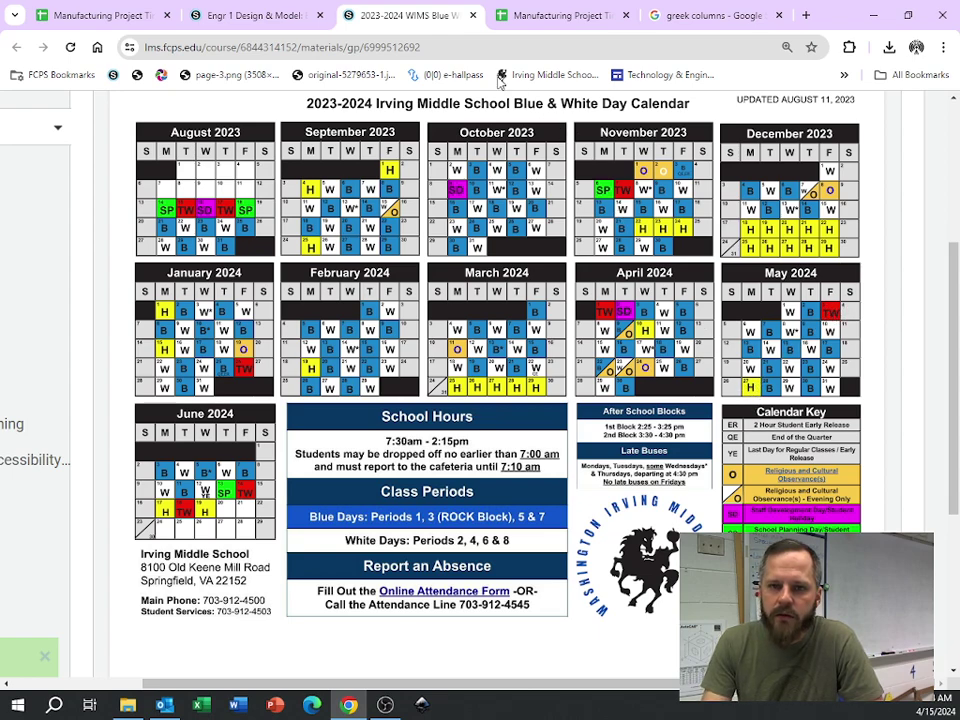
click(549, 16)
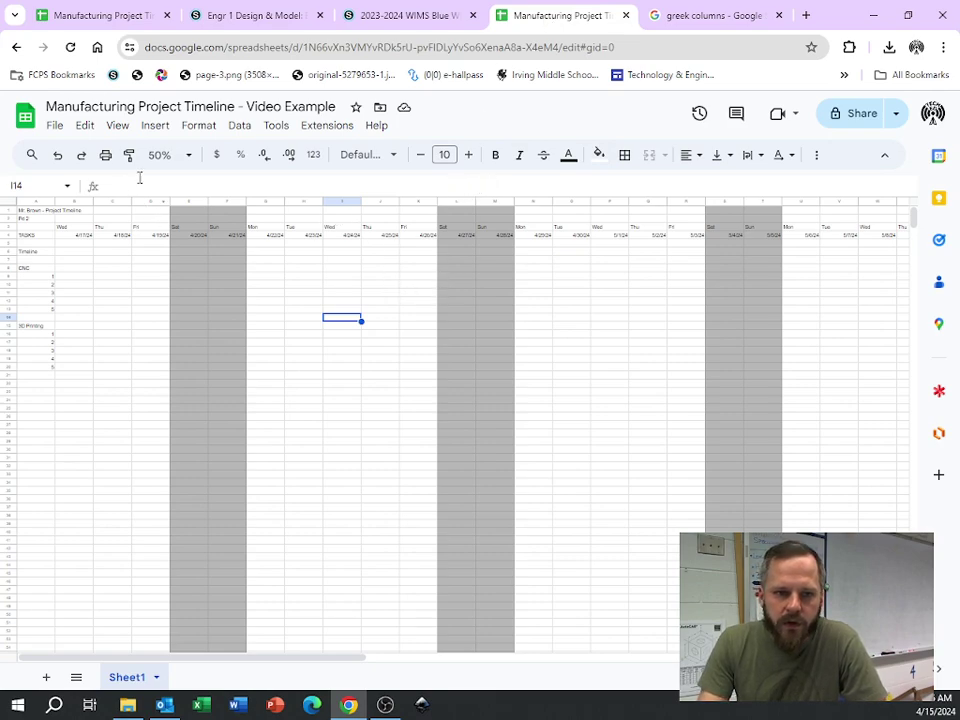
Zoom to 125% and fill the Fri 5/3/24 column R light red
click(180, 155)
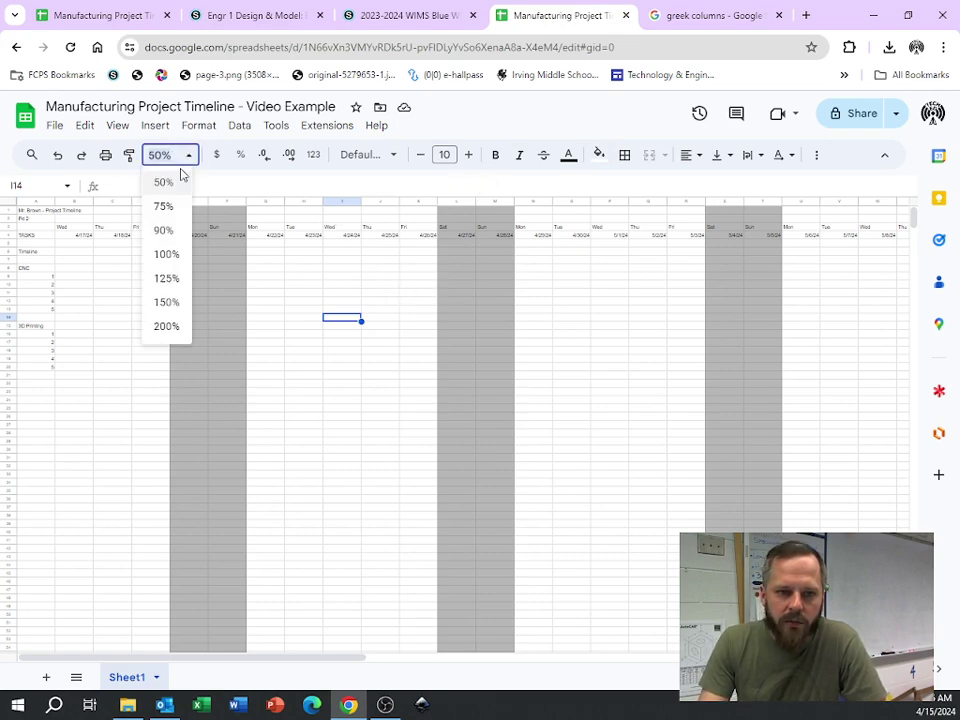
click(170, 280)
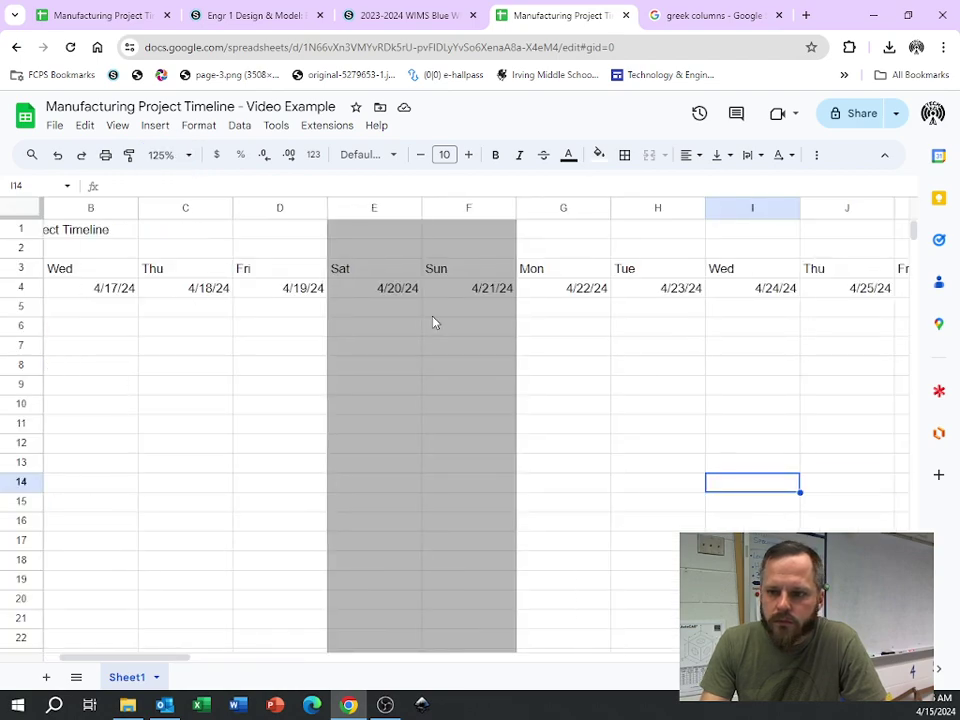
scroll(433, 322, right, 10)
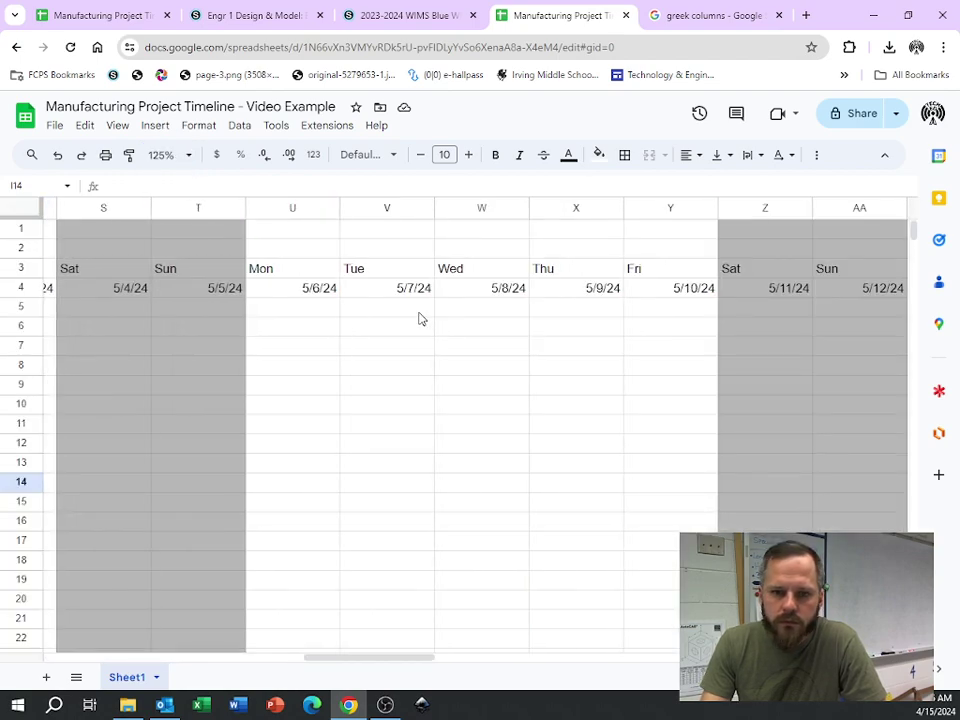
scroll(415, 317, left, 3)
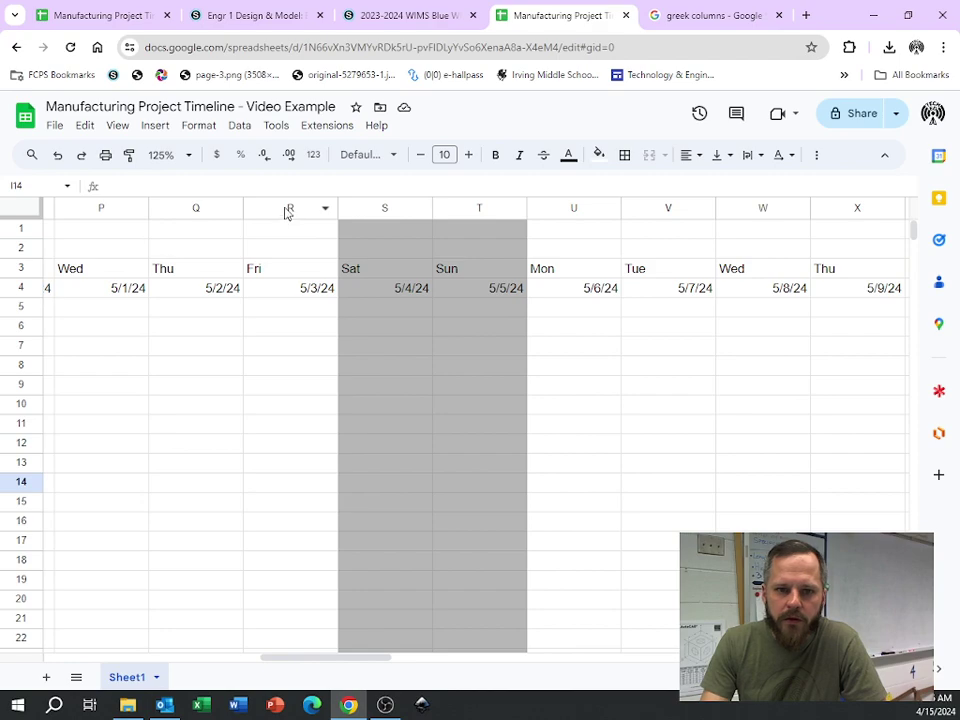
click(288, 210)
click(598, 155)
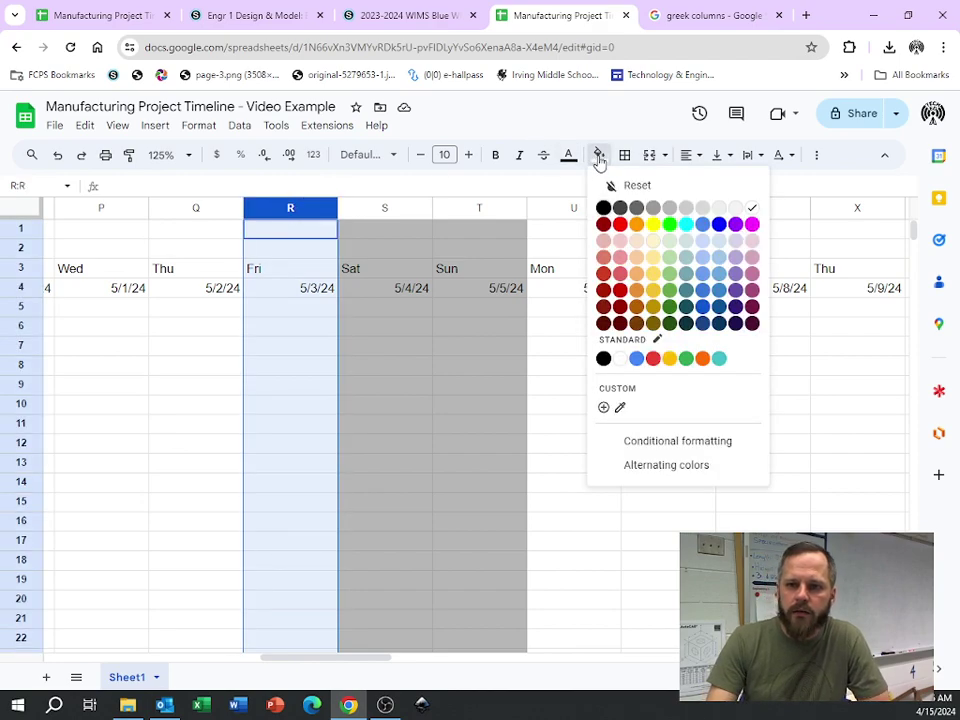
click(620, 276)
click(533, 350)
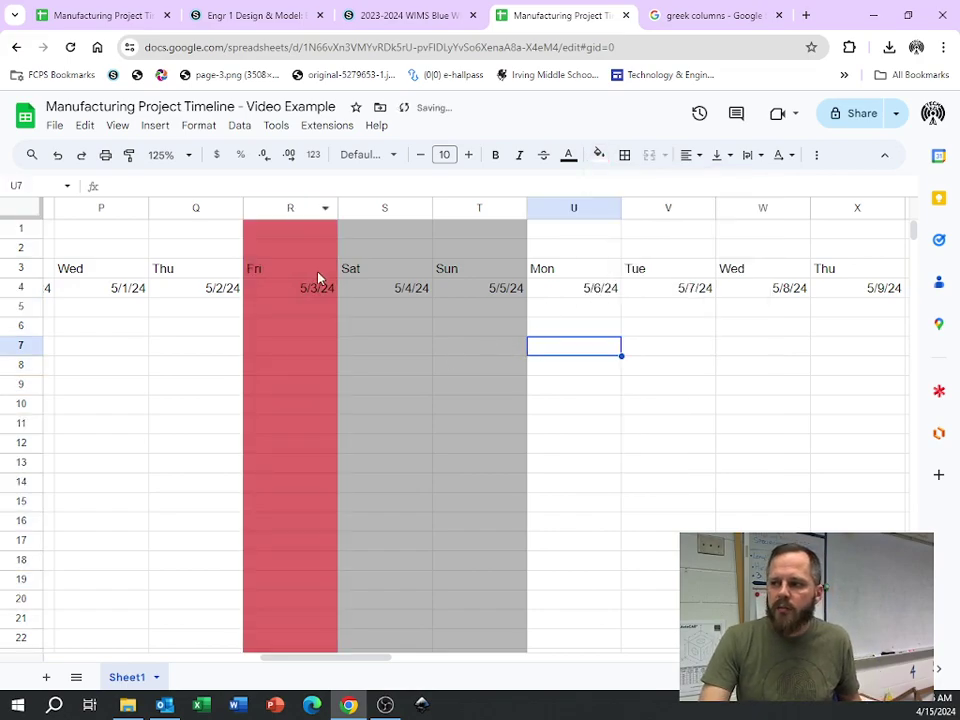
Fill the Mon 5/27/24 column AP red
scroll(317, 277, right, 10)
scroll(317, 277, right, 11)
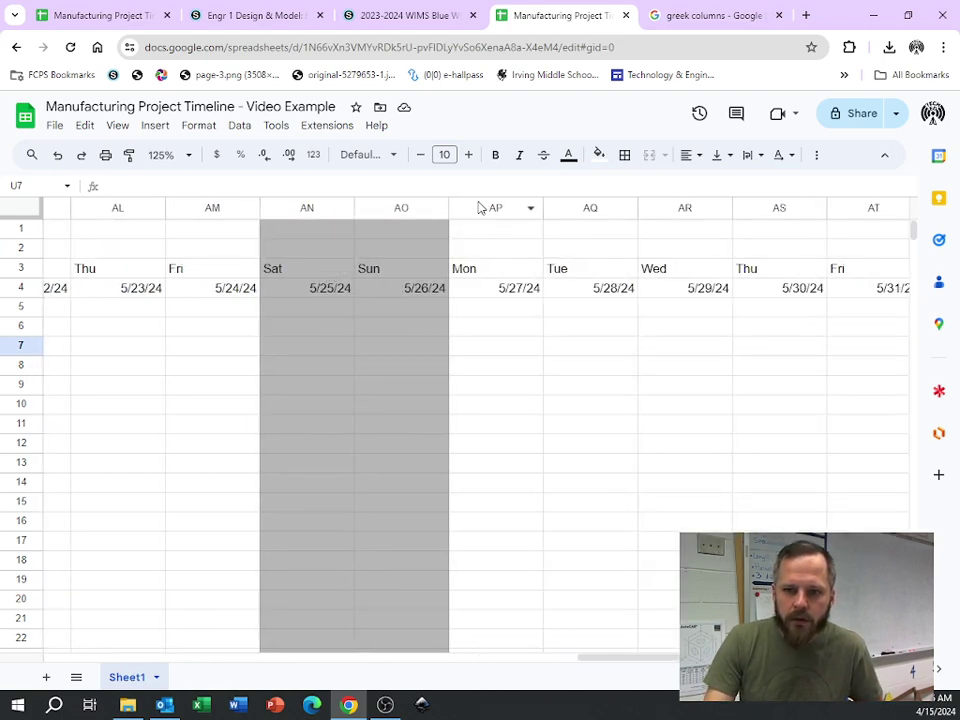
click(476, 207)
click(598, 155)
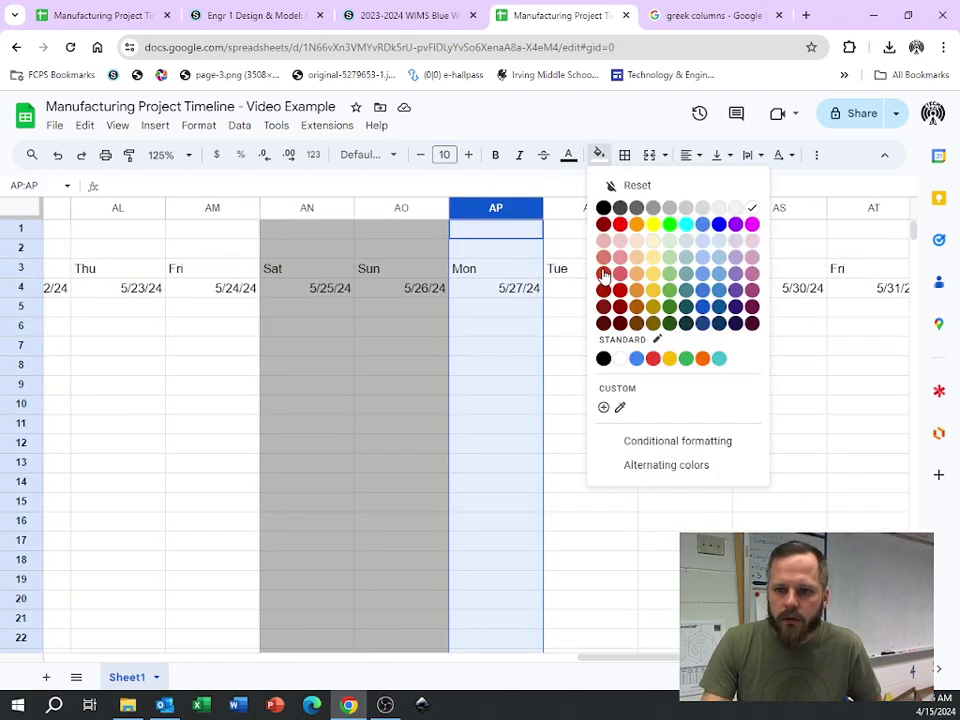
click(603, 273)
click(589, 396)
scroll(589, 396, left, 3)
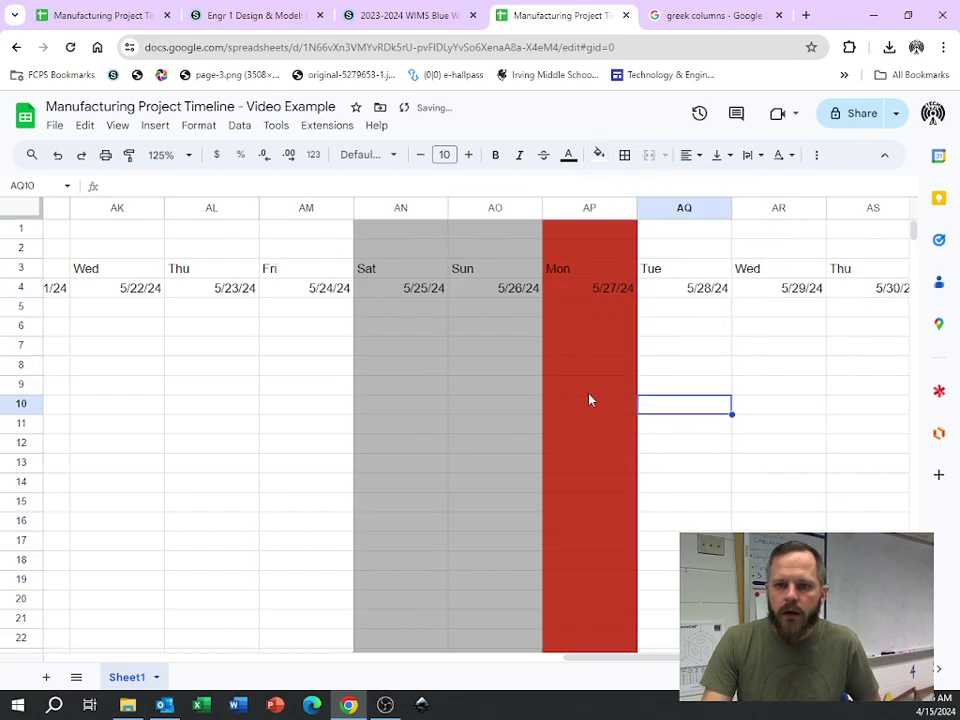
scroll(540, 378, down, 2)
scroll(537, 374, up, 2)
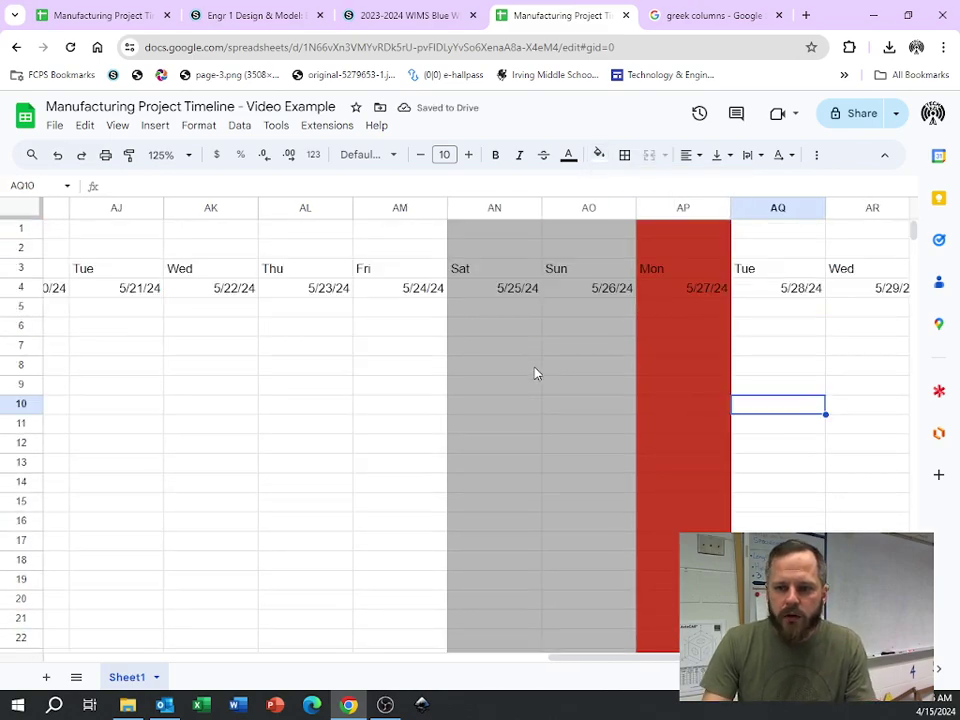
scroll(537, 373, left, 3)
scroll(538, 372, left, 10)
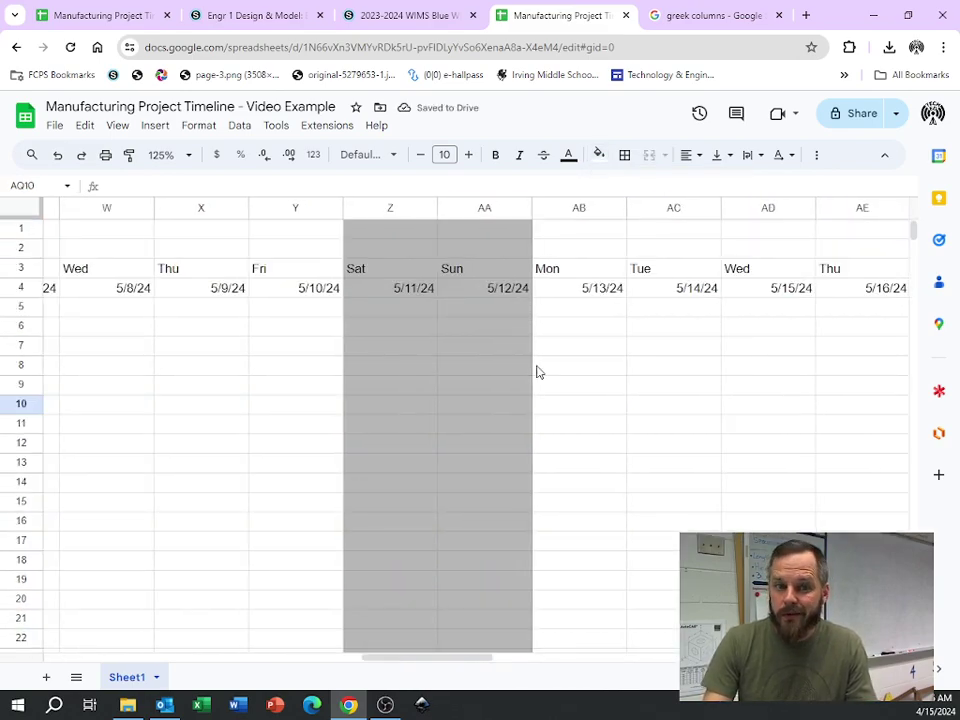
scroll(537, 372, left, 10)
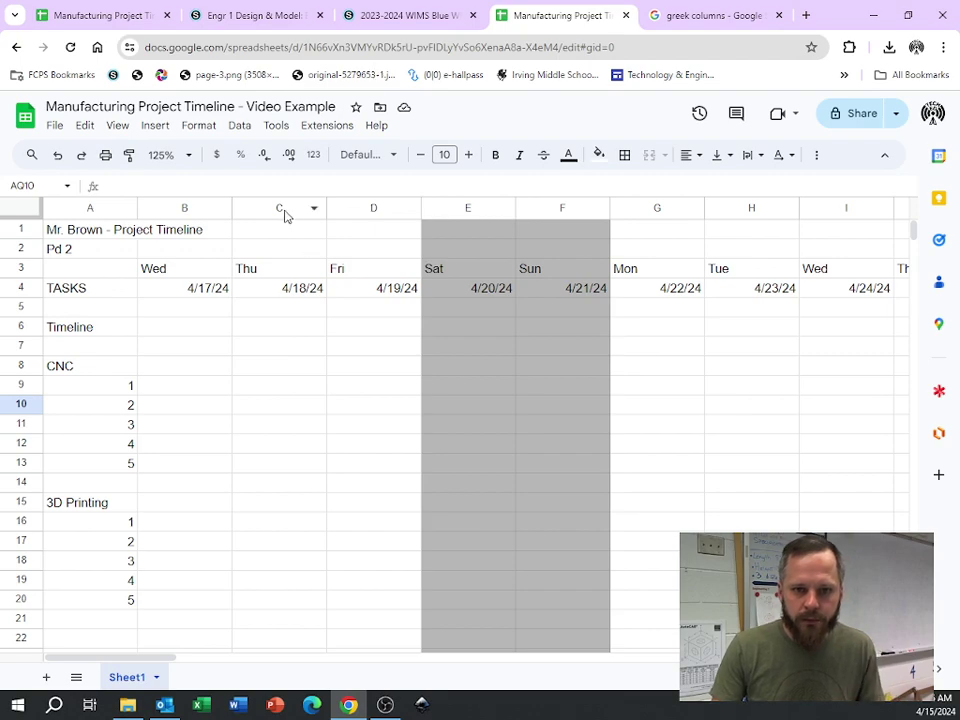
Fill the Thu 4/18/24 column light cornflower blue 3
click(282, 210)
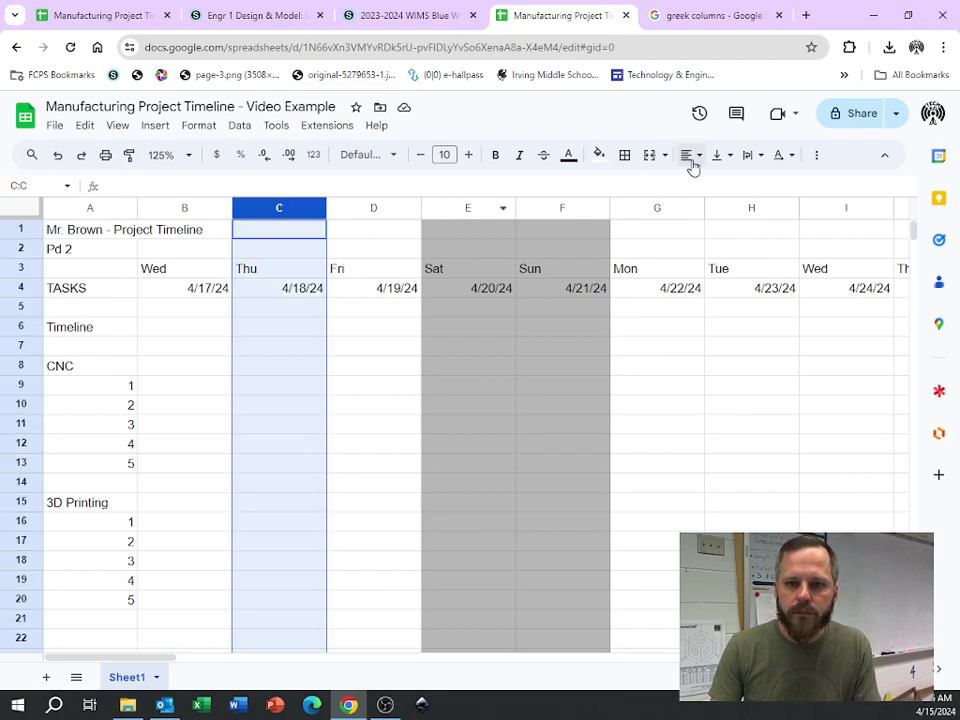
click(600, 155)
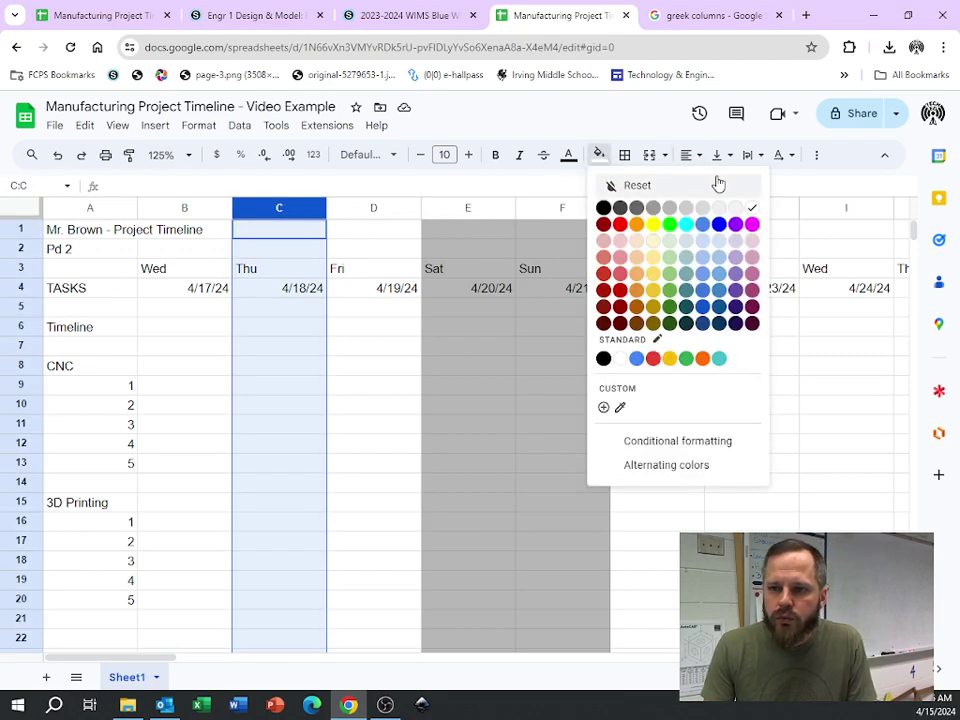
click(702, 248)
click(407, 395)
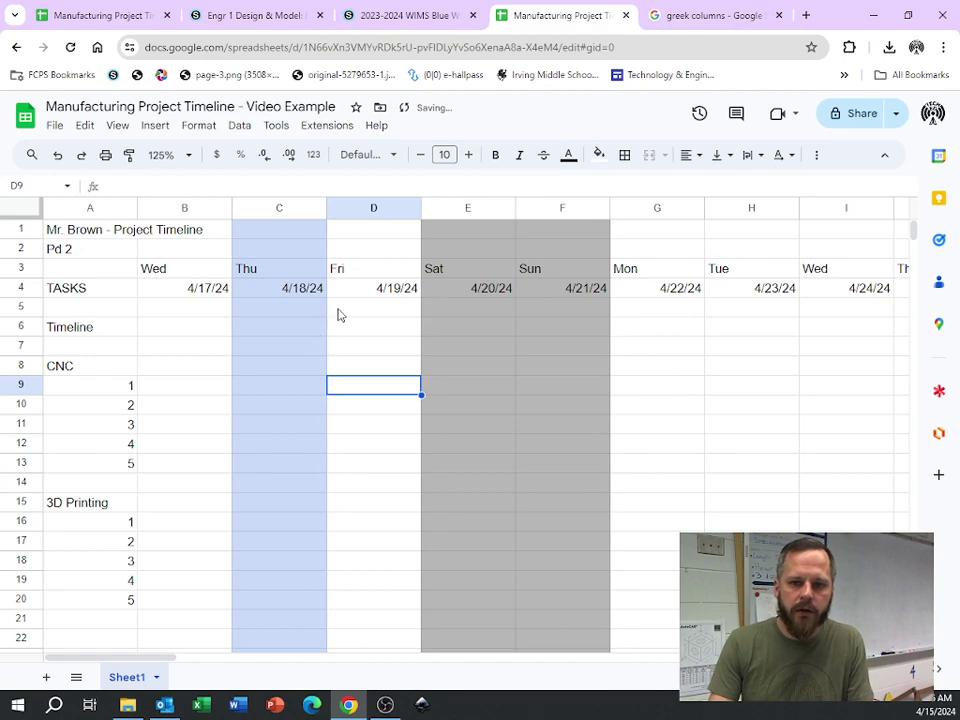
Shade the Mon 4/22, Wed 4/24, Fri 4/26, O and Q columns light blue
scroll(324, 322, right, 4)
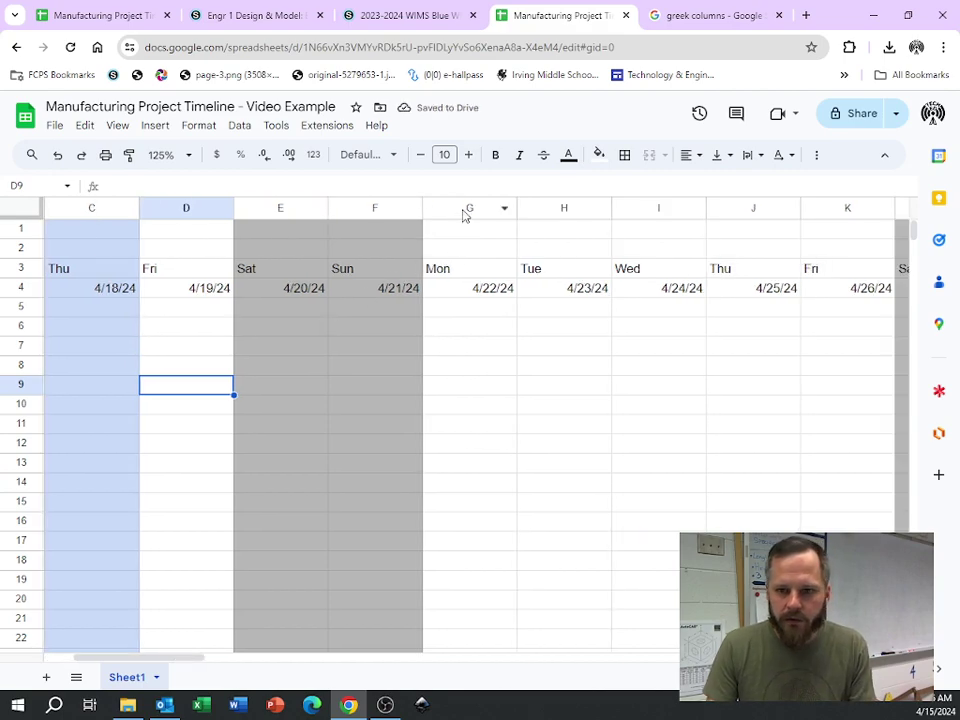
click(465, 208)
ctrl+click(640, 210)
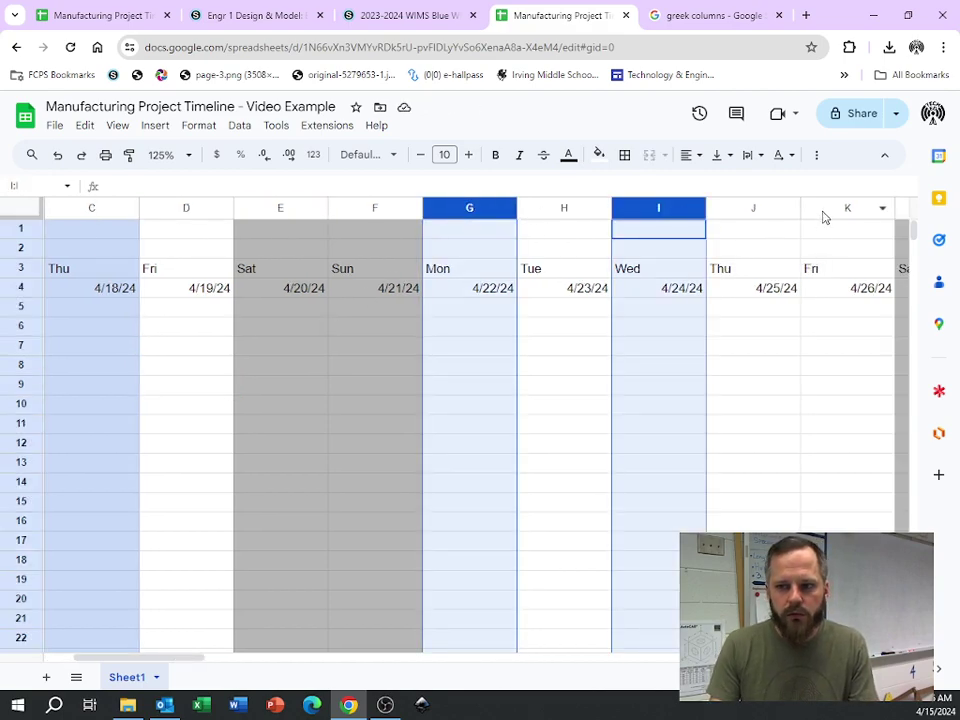
ctrl+click(823, 212)
scroll(636, 390, right, 10)
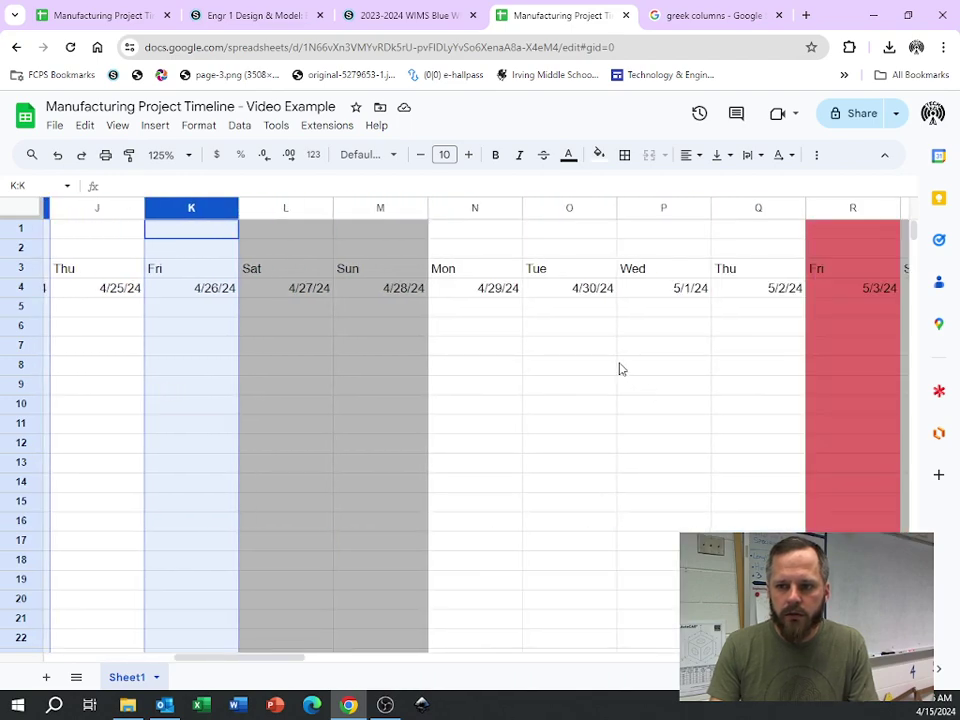
ctrl+click(540, 210)
ctrl+click(735, 208)
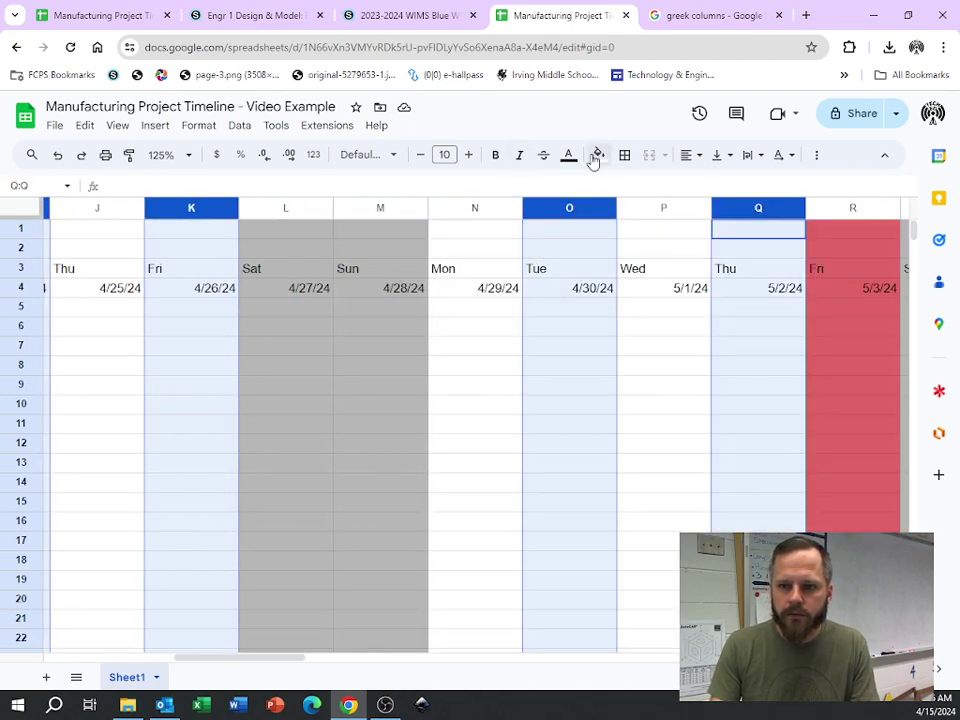
click(598, 157)
click(718, 257)
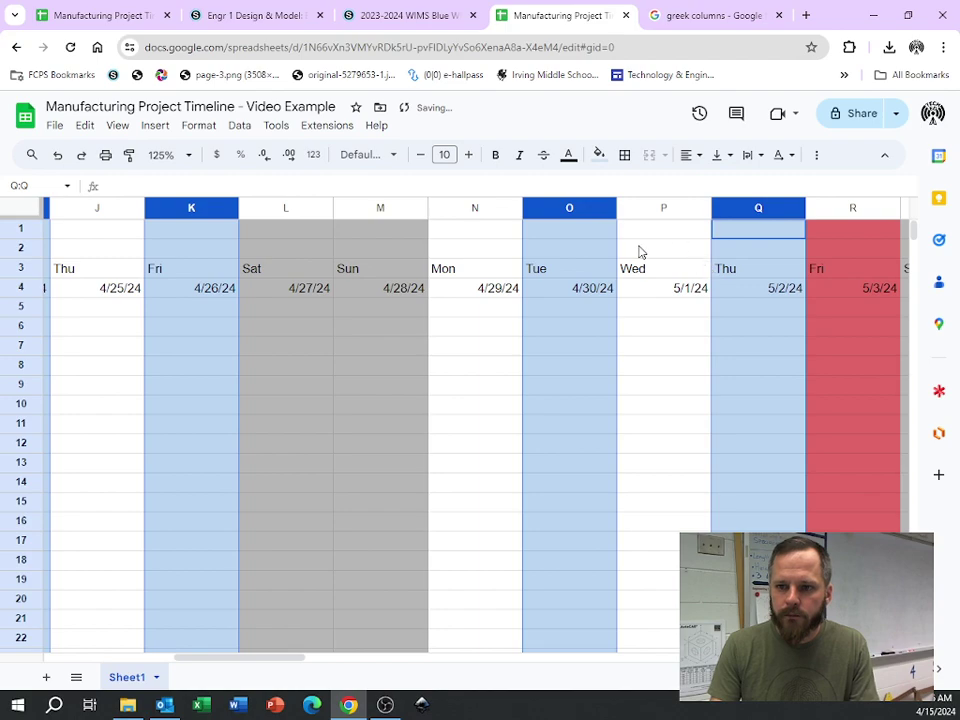
click(598, 155)
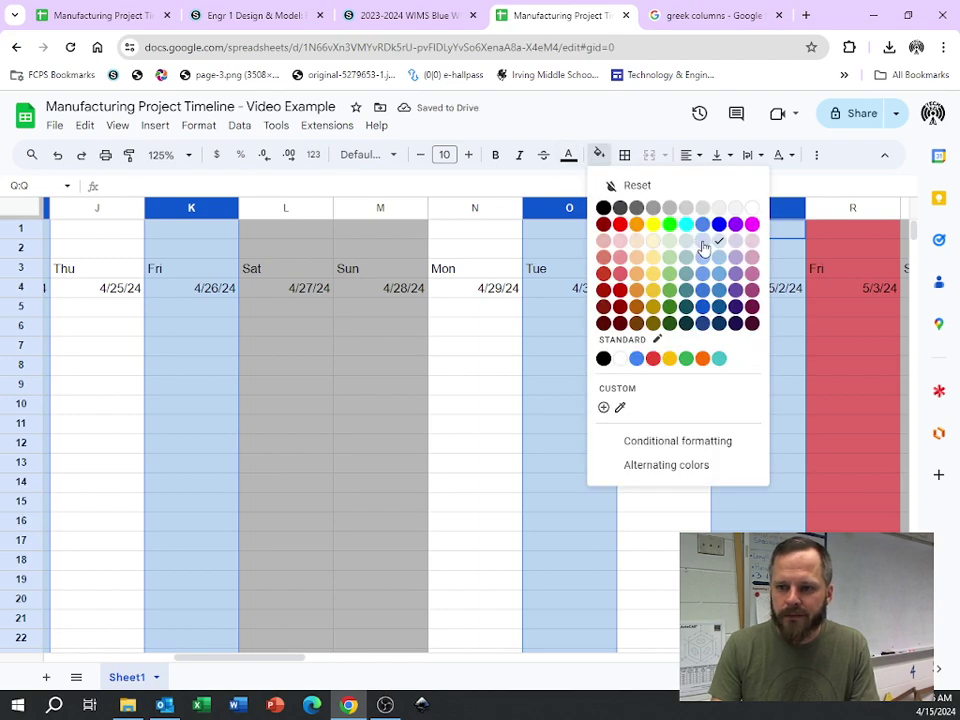
click(704, 249)
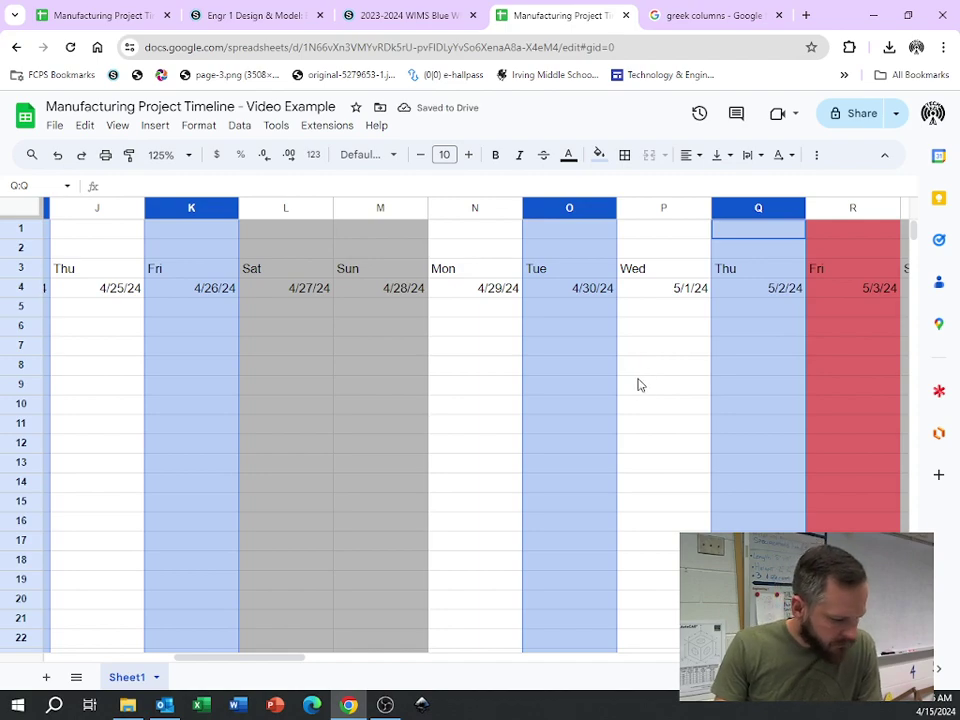
Shade alternating columns V, X, AB, AD, AF, AJ and AL light blue
scroll(634, 386, right, 7)
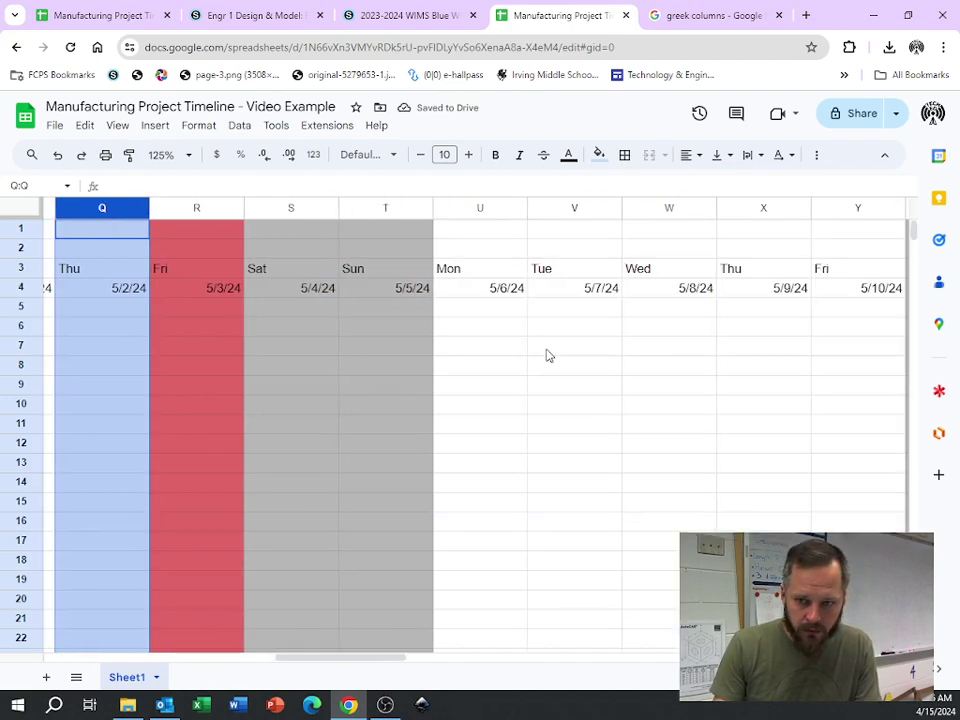
click(547, 352)
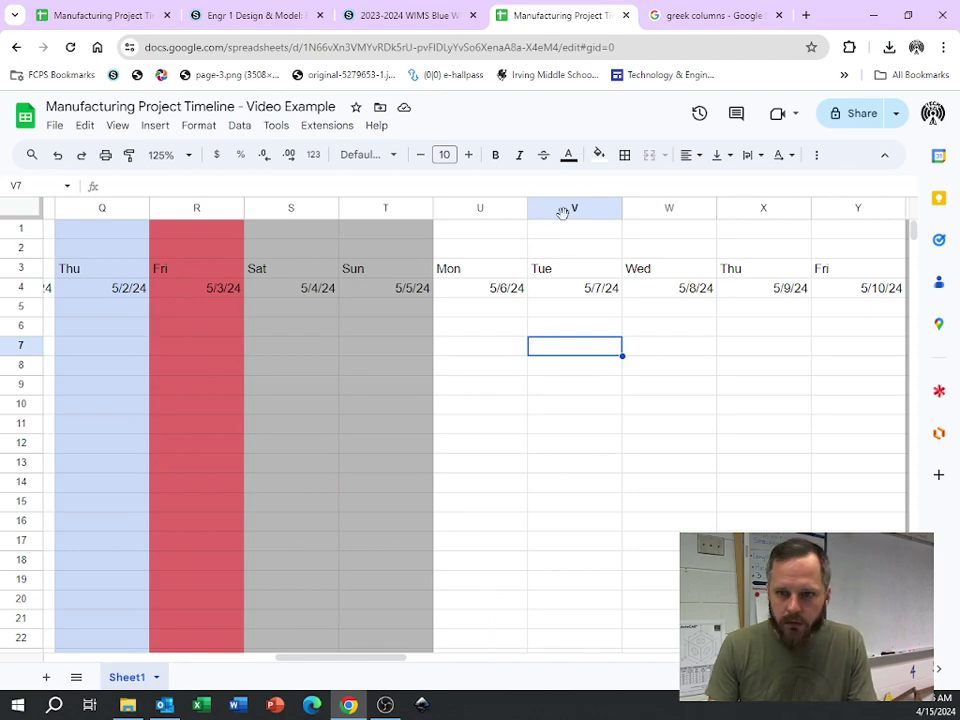
click(563, 213)
ctrl+click(754, 208)
scroll(686, 296, right, 4)
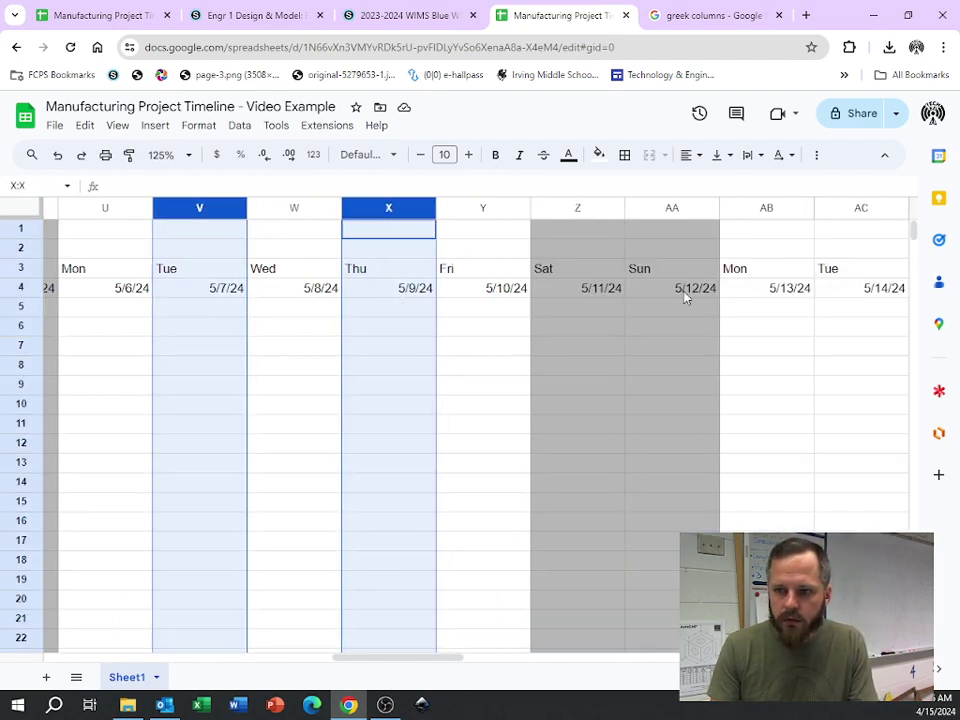
scroll(686, 296, right, 4)
ctrl+click(401, 212)
ctrl+click(591, 212)
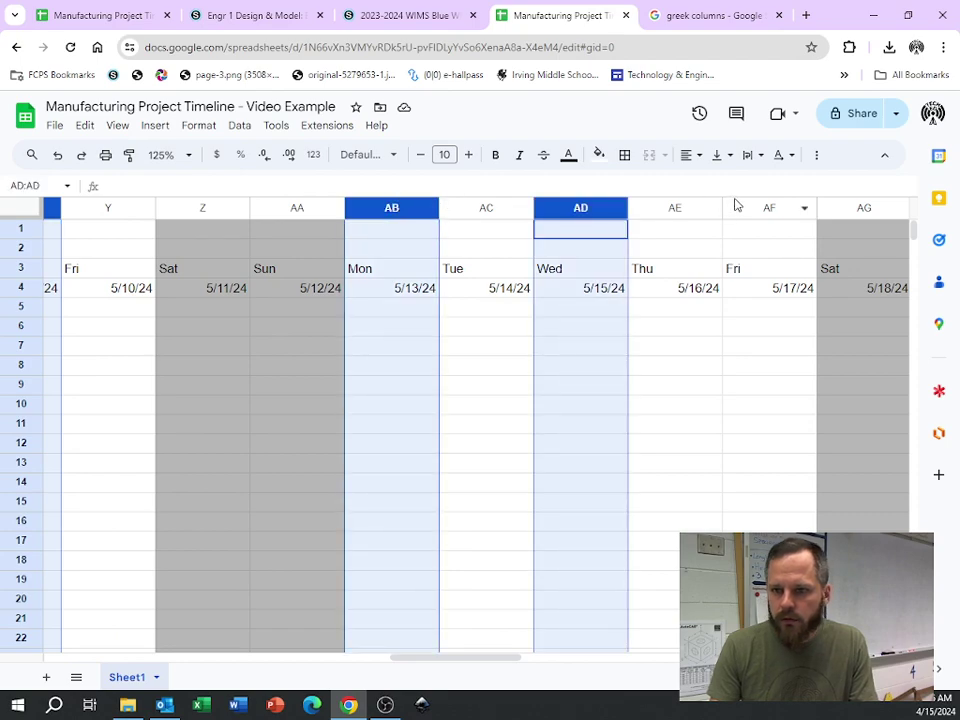
ctrl+click(735, 207)
scroll(705, 270, right, 7)
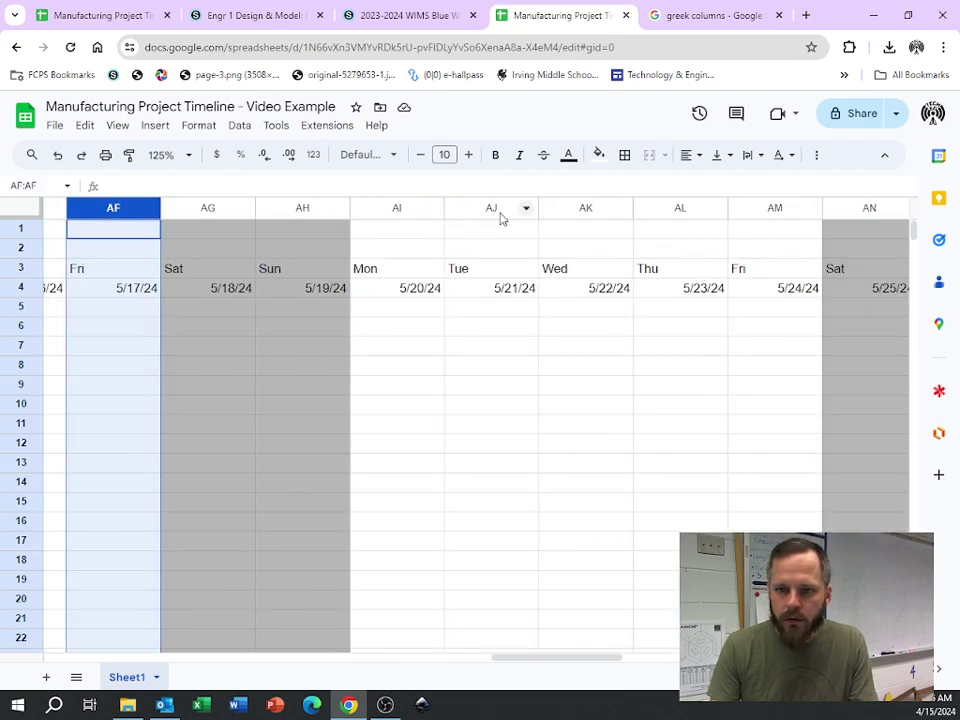
ctrl+click(493, 208)
ctrl+click(660, 208)
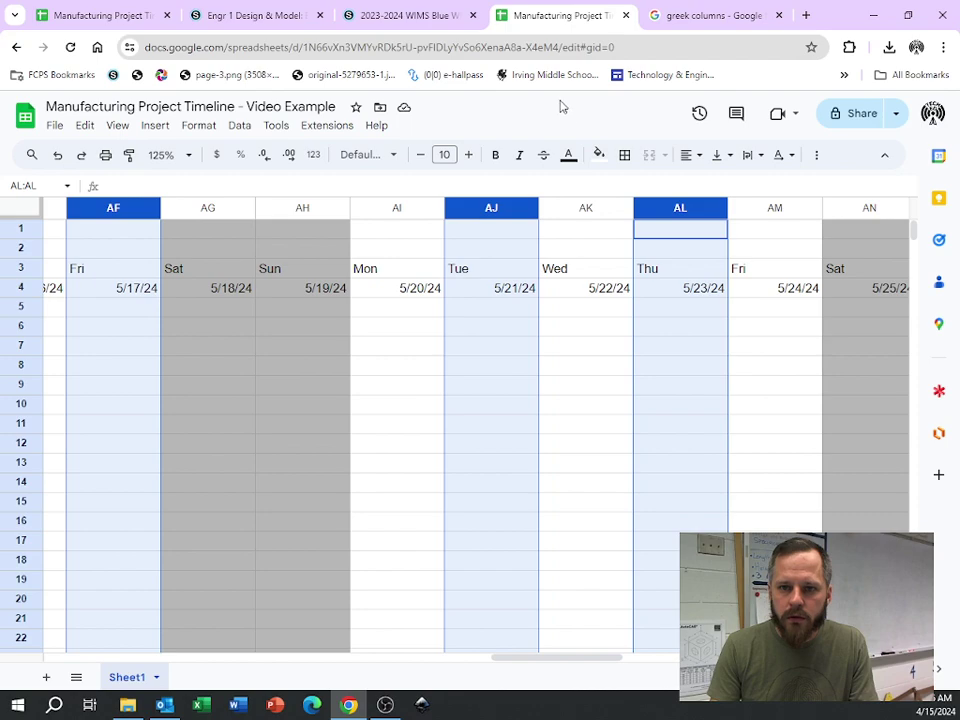
click(599, 155)
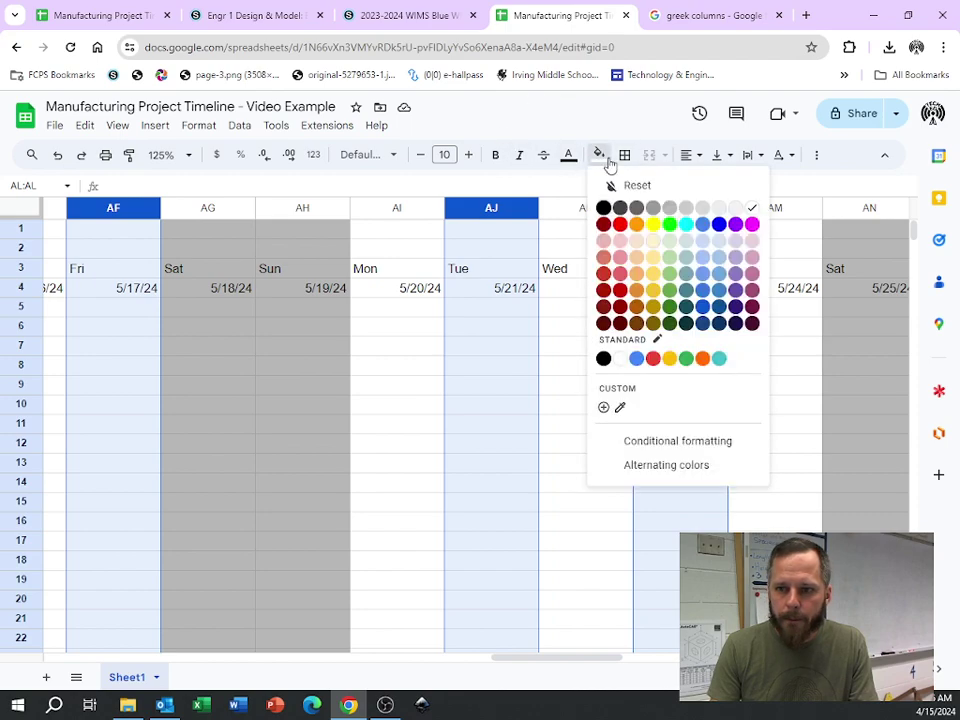
click(705, 244)
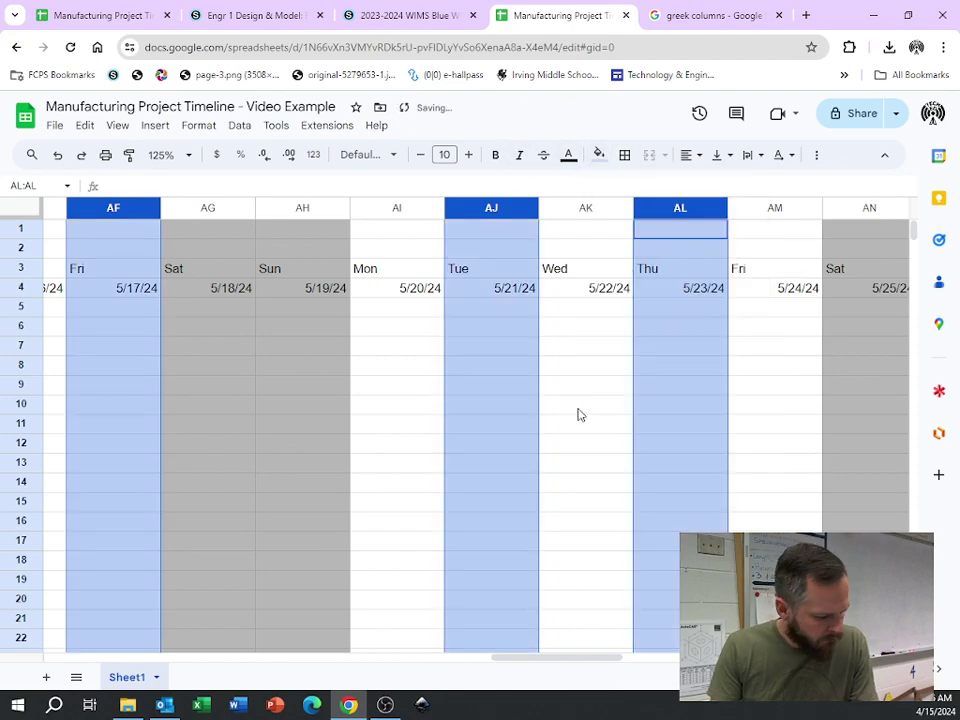
Shade columns AQ, AS, AW, AY, BA and BE light blue, then return toward column A
scroll(570, 402, right, 6)
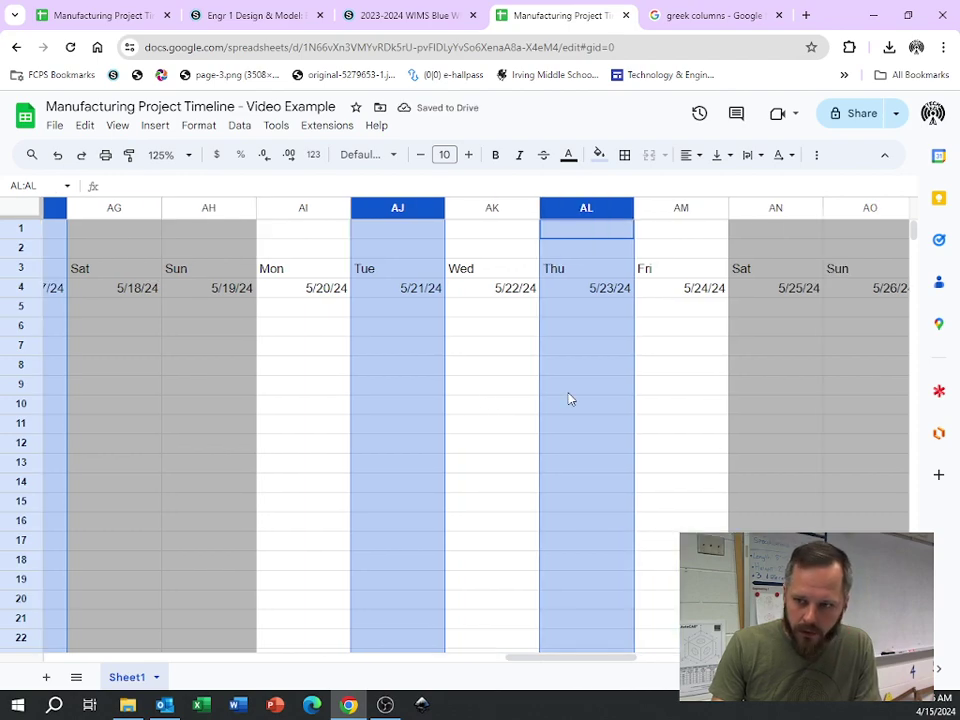
scroll(565, 400, right, 1)
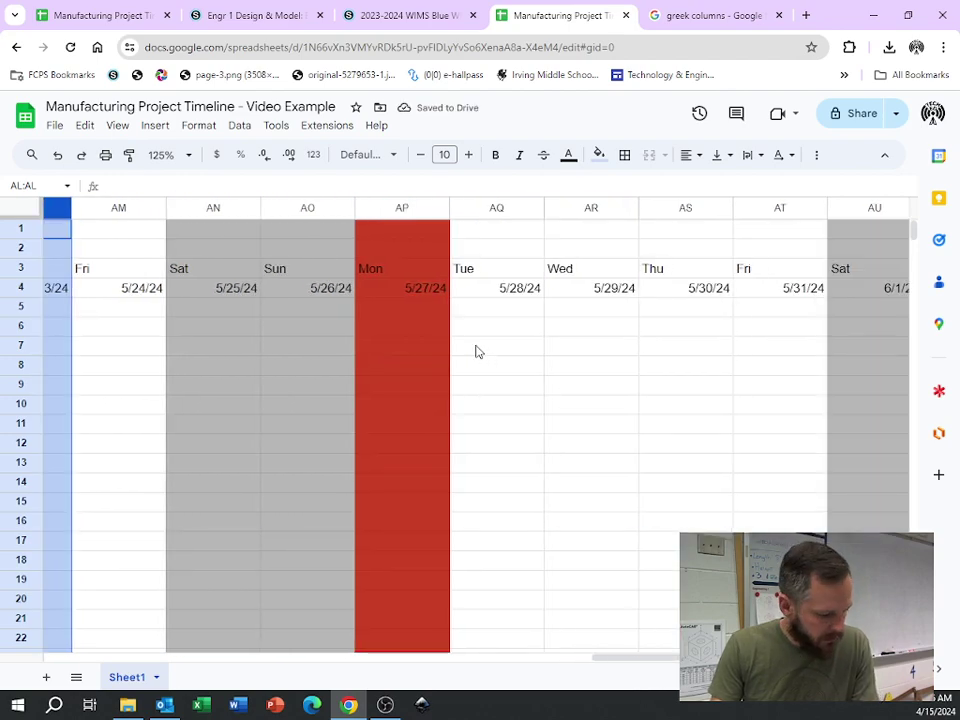
click(478, 208)
click(685, 215)
scroll(668, 295, right, 5)
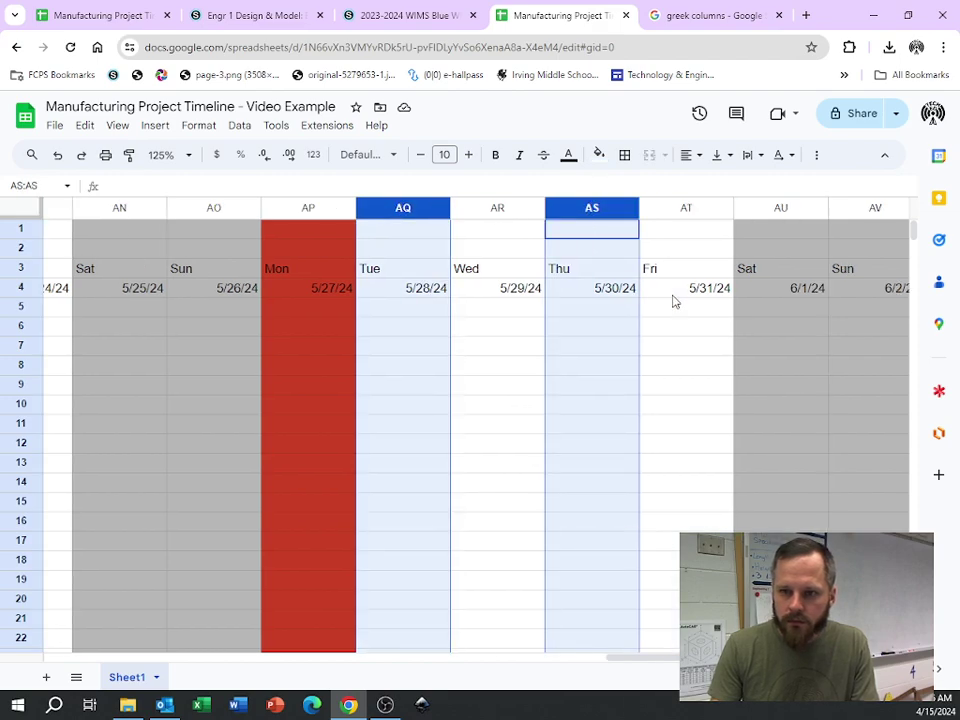
ctrl+click(418, 209)
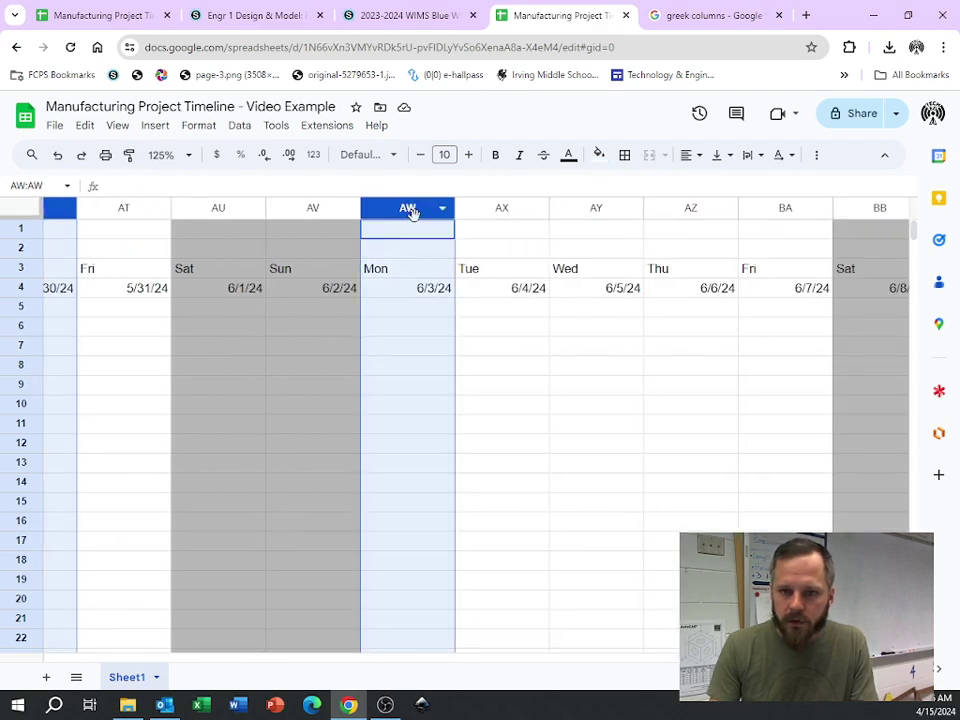
ctrl+click(575, 209)
ctrl+click(770, 214)
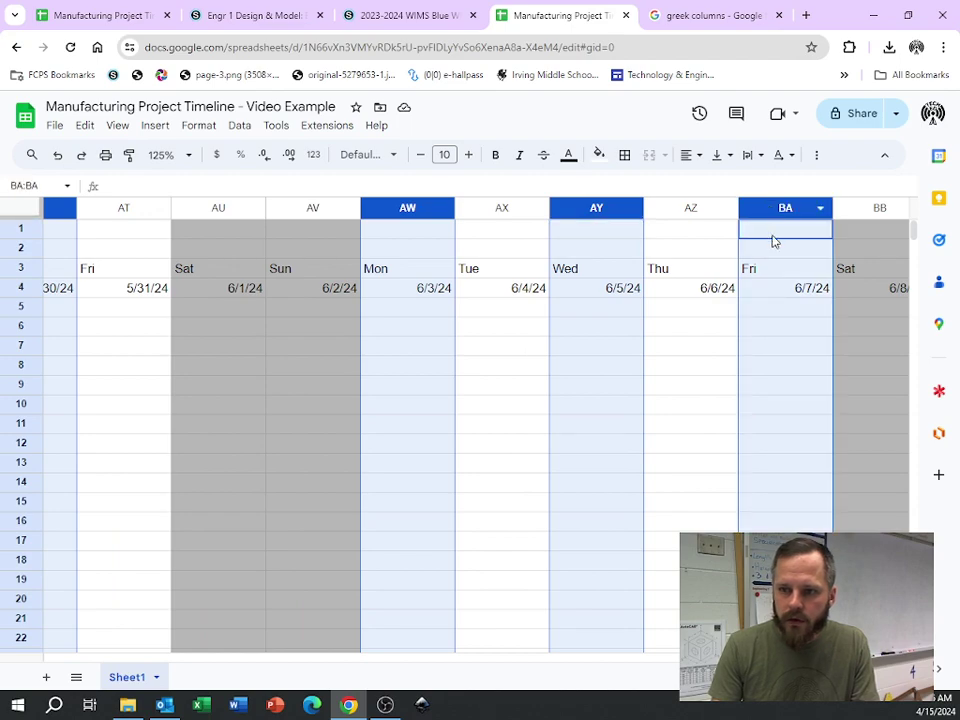
scroll(780, 245, right, 4)
ctrl+click(752, 206)
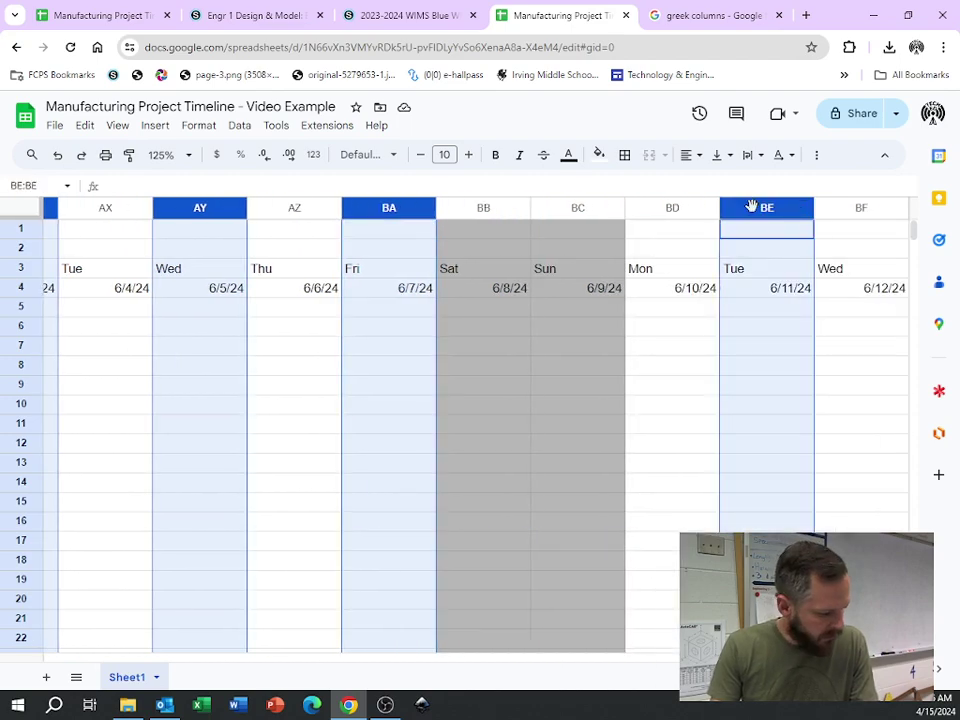
click(599, 154)
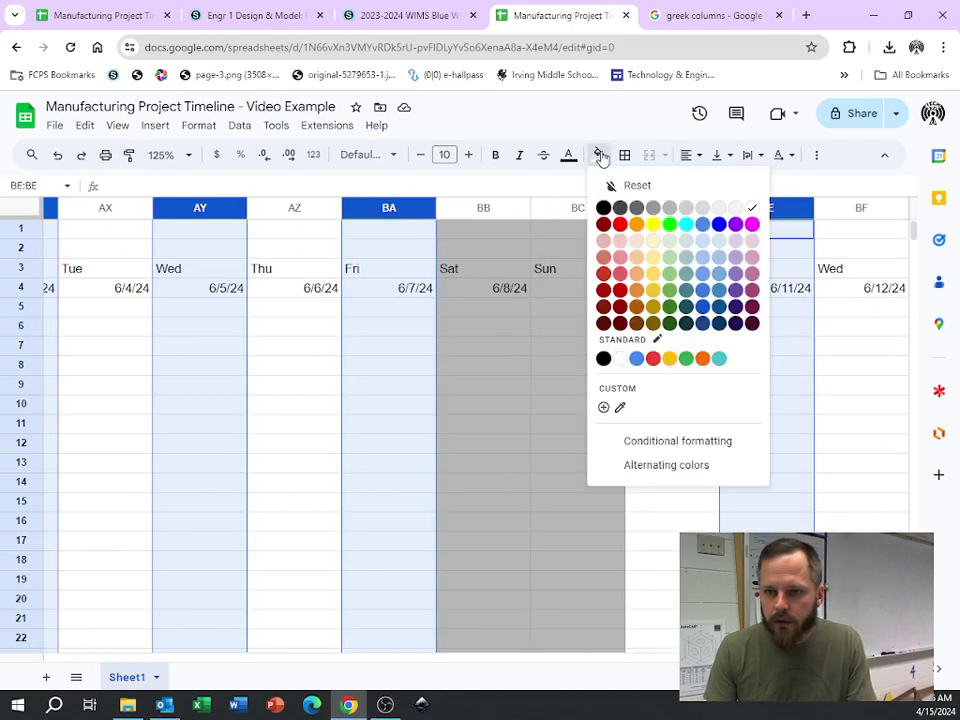
click(705, 252)
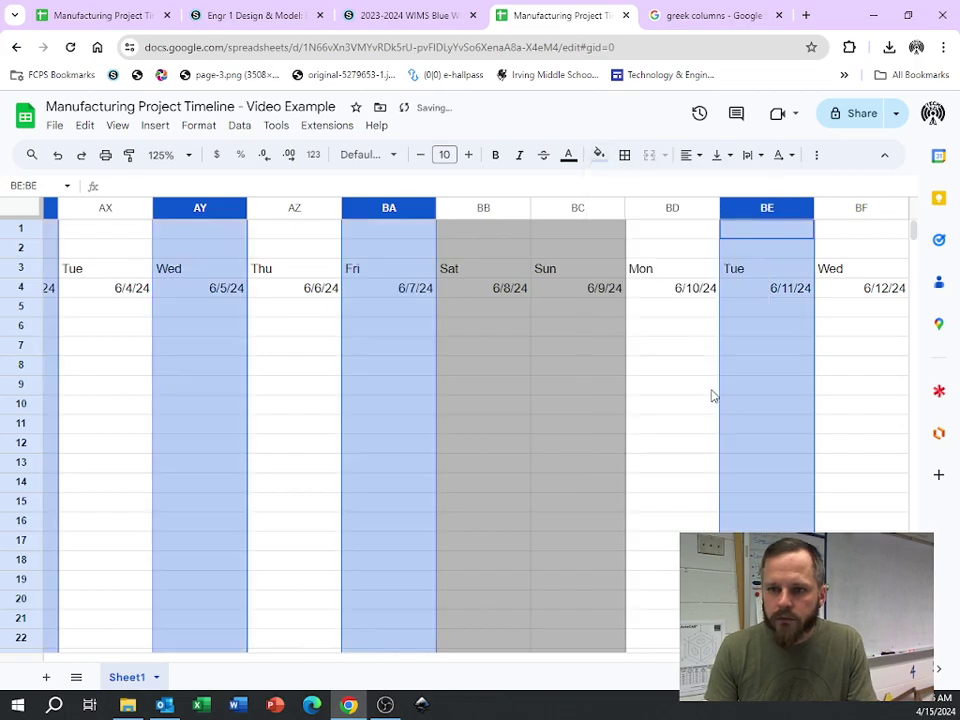
click(713, 425)
scroll(713, 428, left, 10)
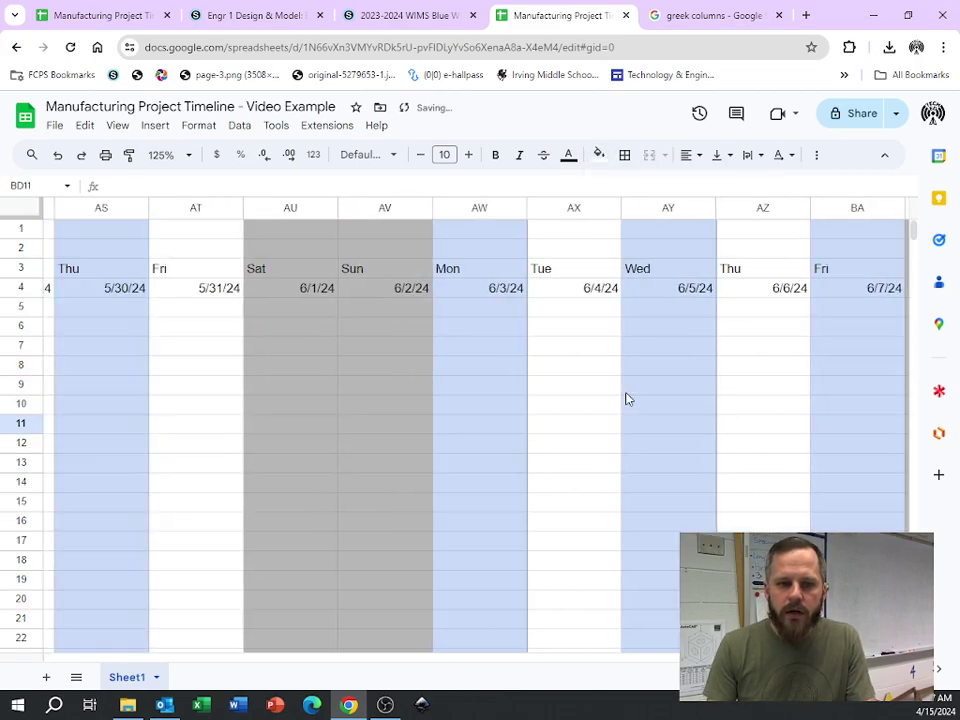
scroll(280, 380, left, 20)
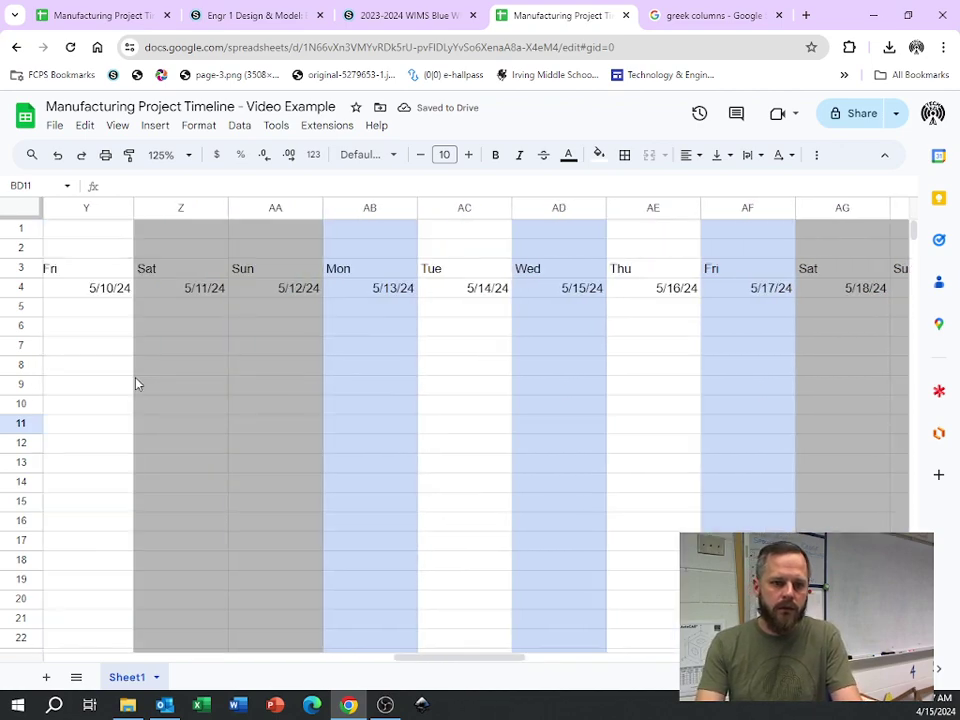
scroll(137, 384, left, 20)
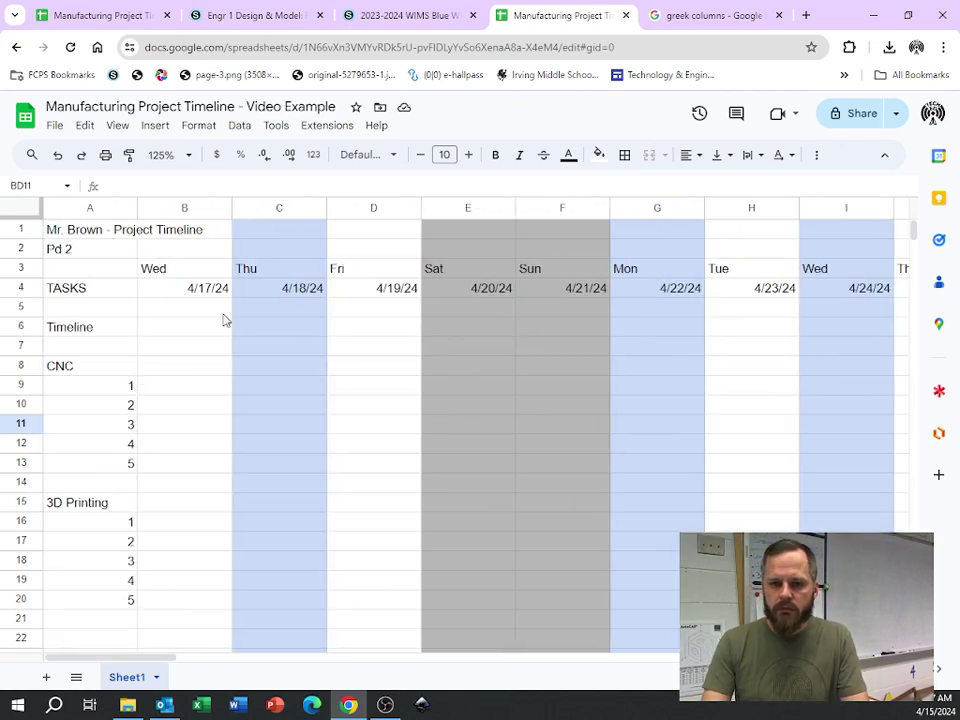
Zoom out to 50% and step through cells along the timeline row
click(186, 157)
click(163, 183)
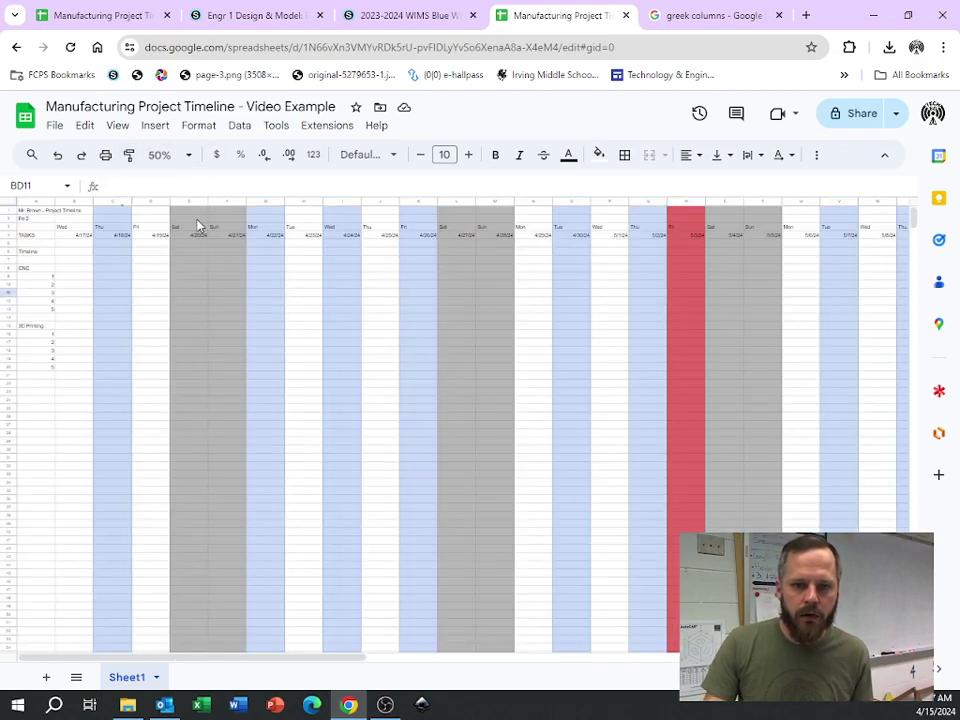
click(67, 278)
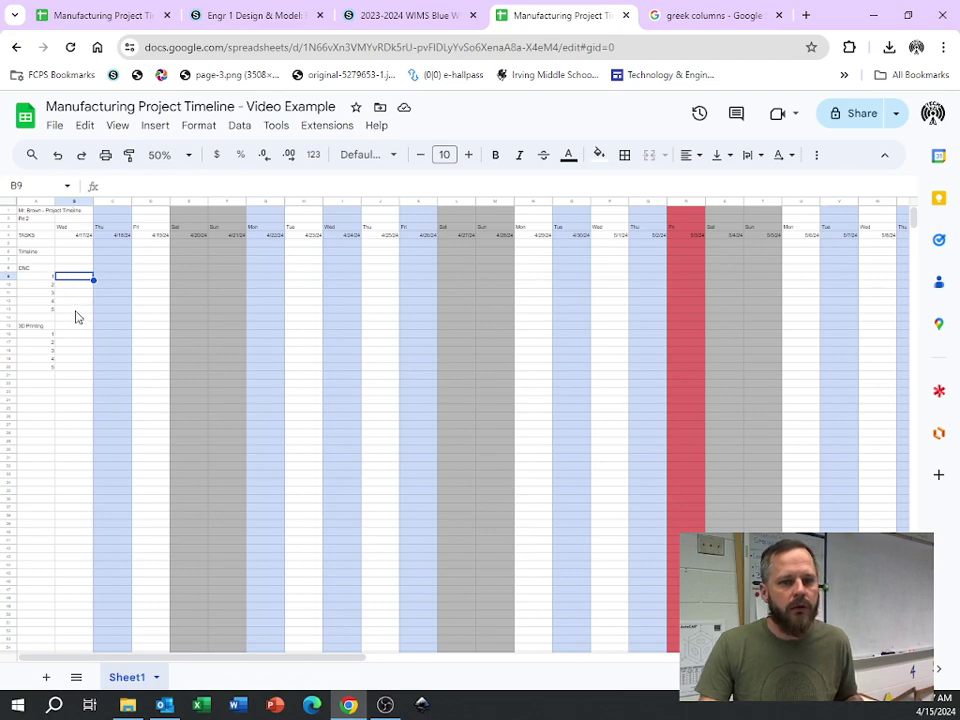
click(150, 278)
click(304, 278)
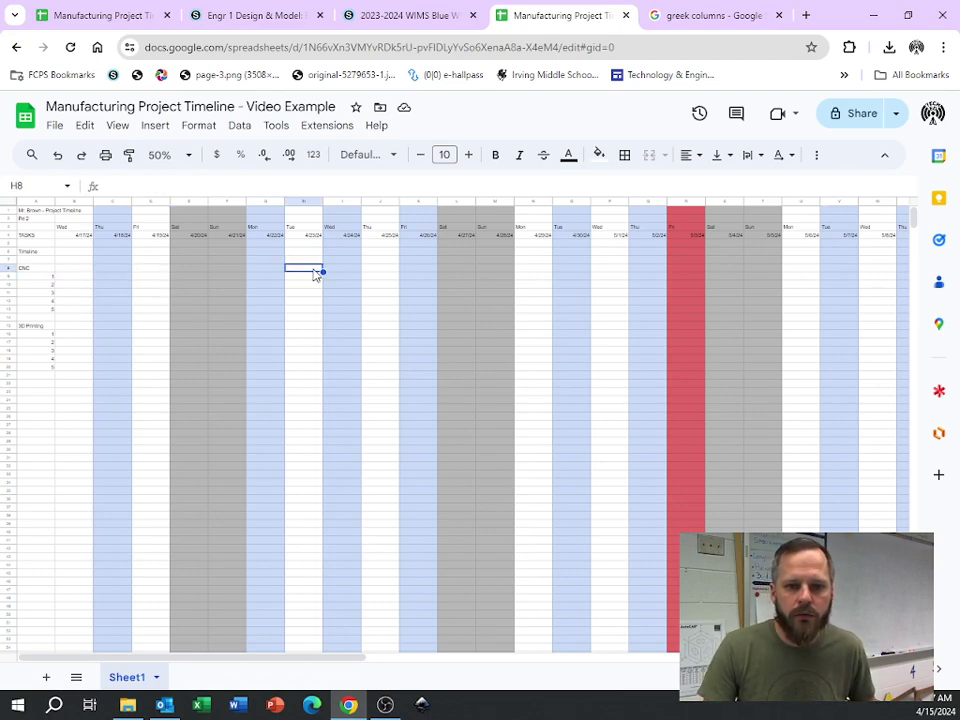
click(380, 278)
click(533, 278)
click(615, 280)
scroll(619, 284, right, 4)
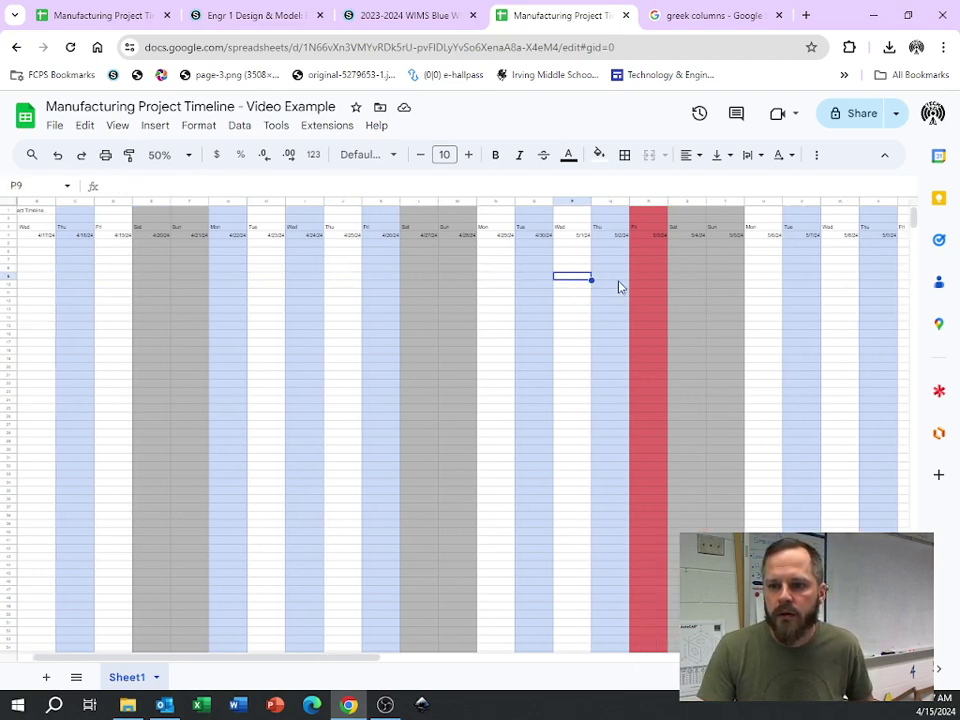
click(735, 277)
click(819, 285)
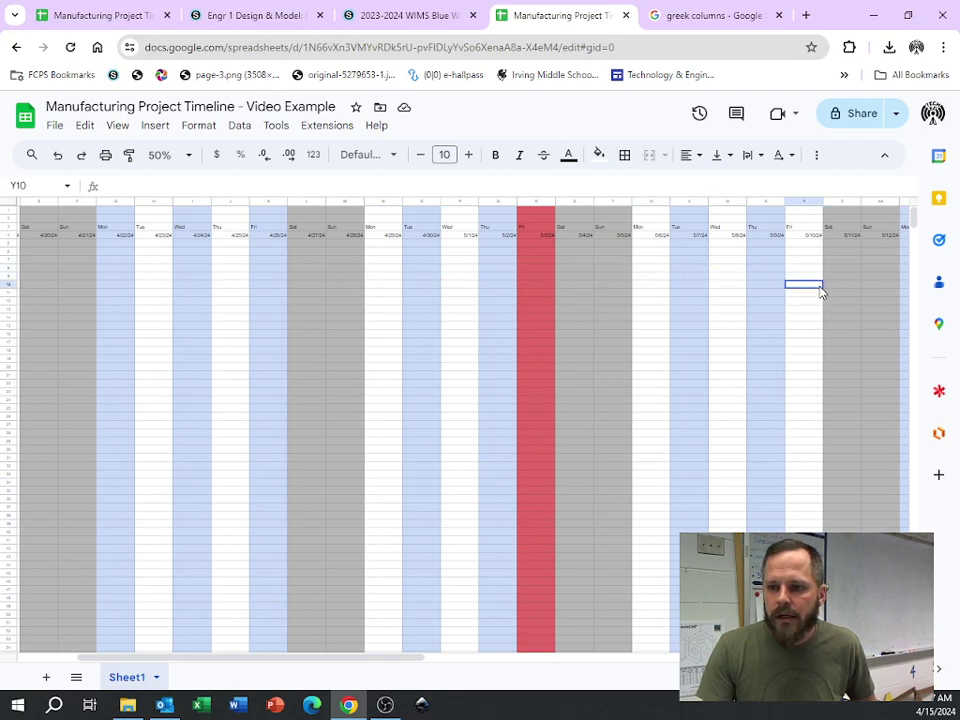
Check cells further along the timeline, including Friday AM12 and Tuesday AT12
scroll(825, 294, right, 4)
scroll(820, 294, right, 5)
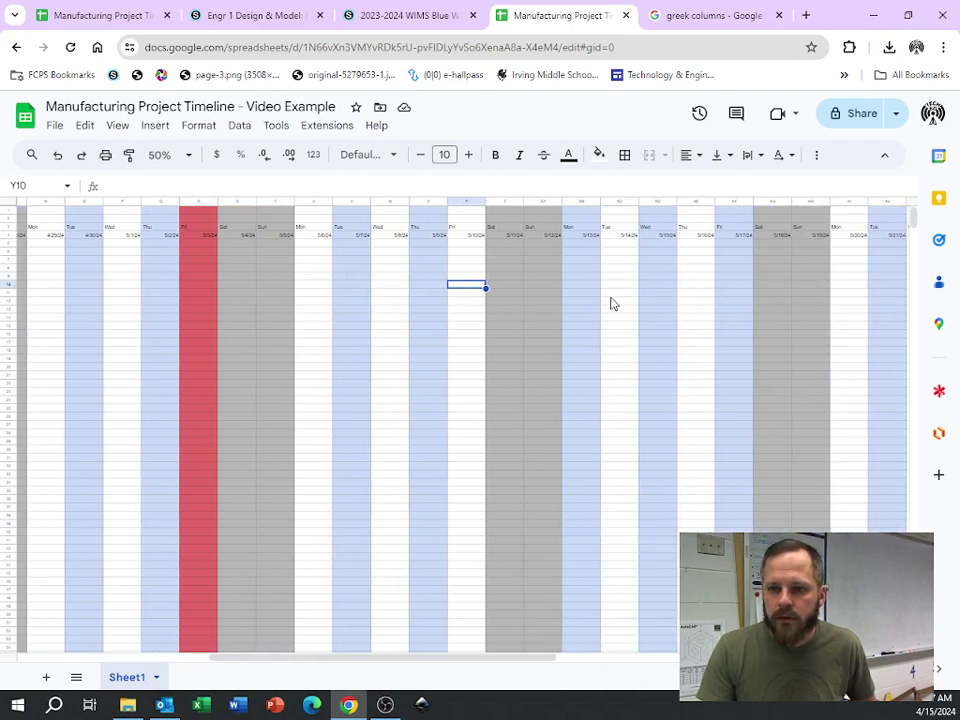
click(620, 290)
click(697, 292)
click(848, 303)
scroll(848, 306, right, 1)
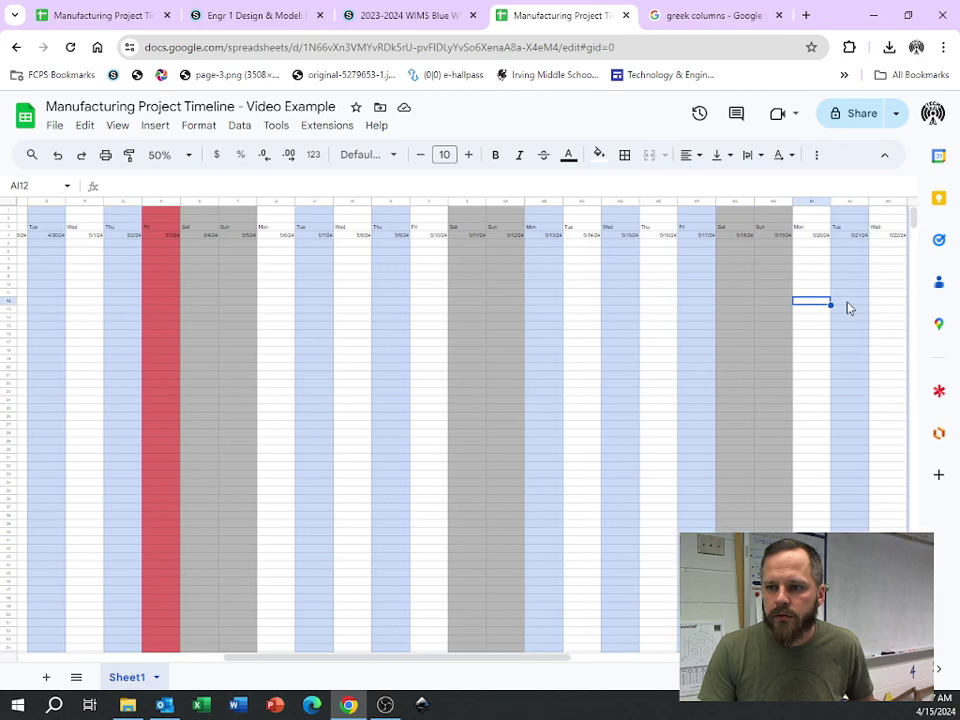
scroll(848, 306, right, 7)
click(634, 306)
click(712, 305)
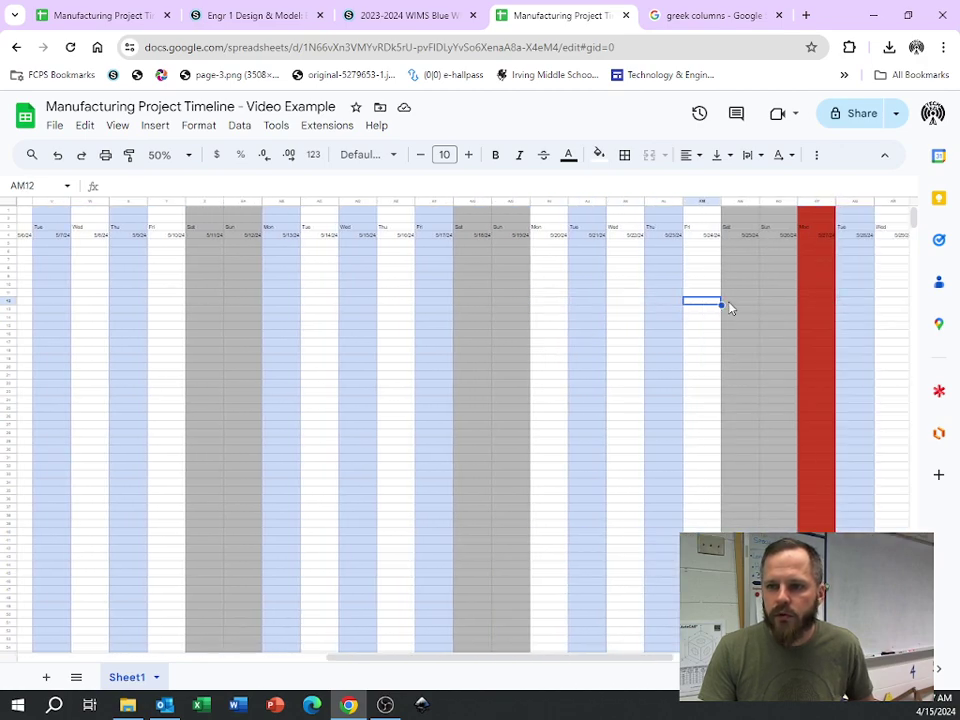
scroll(724, 324, right, 3)
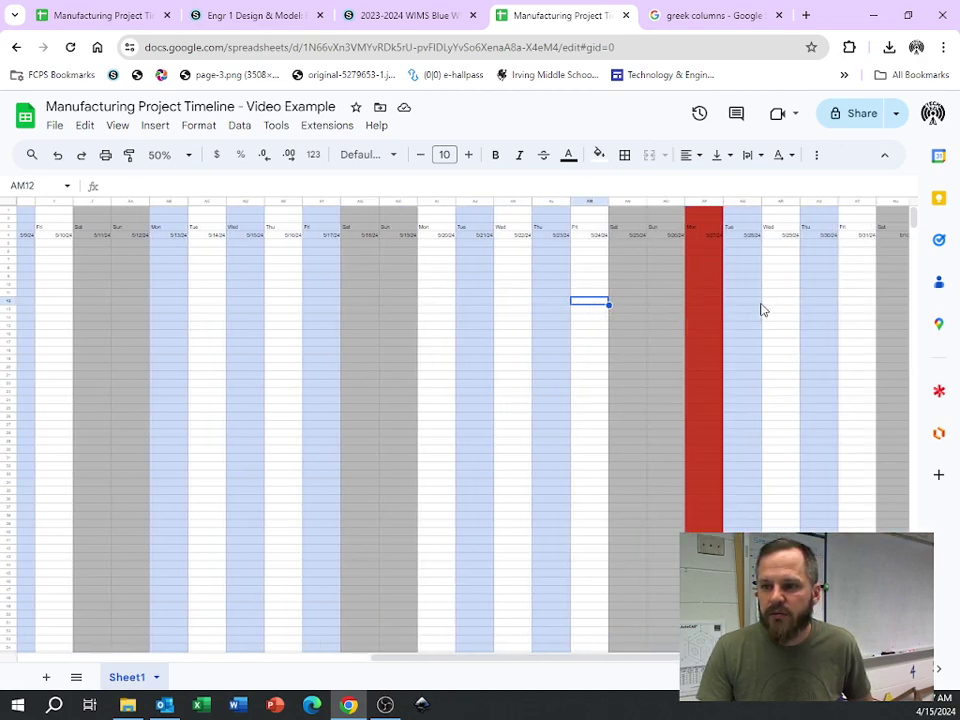
click(745, 302)
click(858, 302)
scroll(851, 320, right, 3)
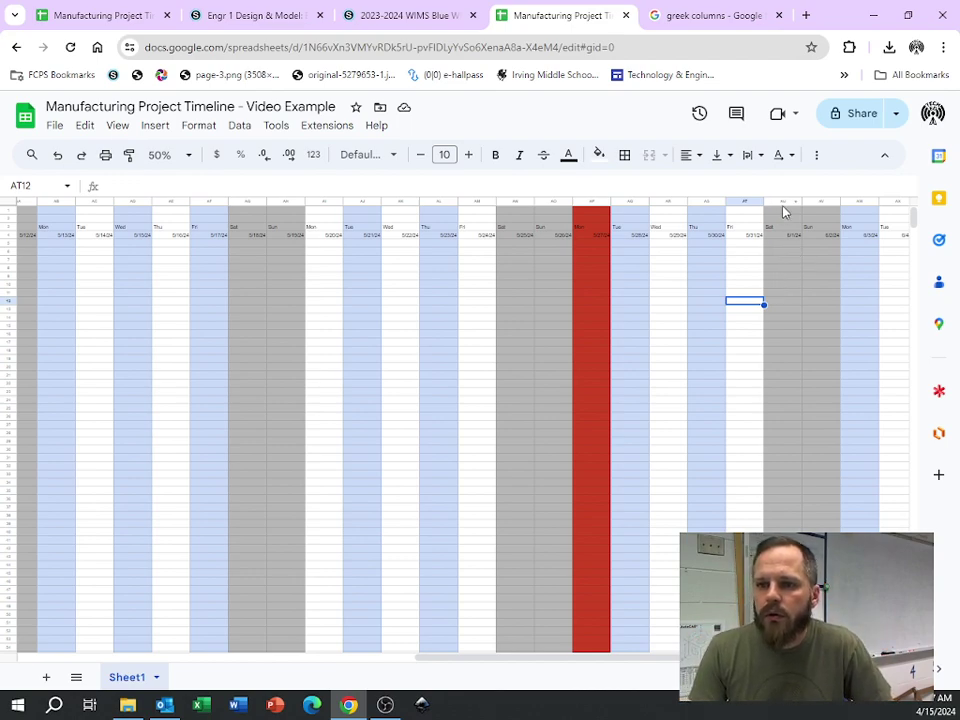
scroll(500, 320, left, 15)
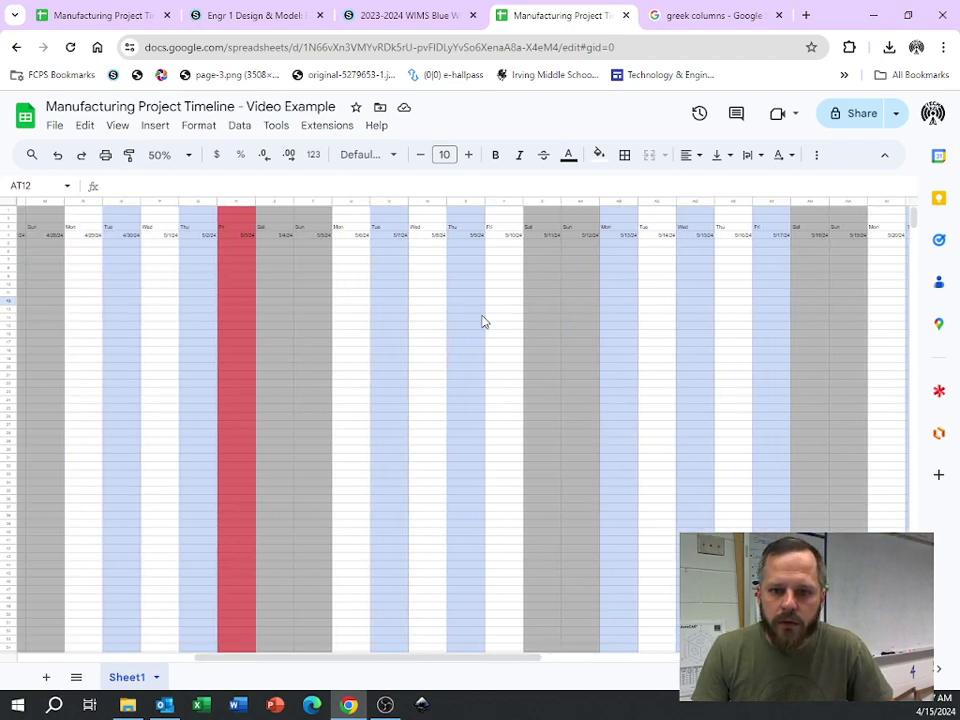
Zoom the sheet to 125% and scroll right to columns U–AC
click(163, 154)
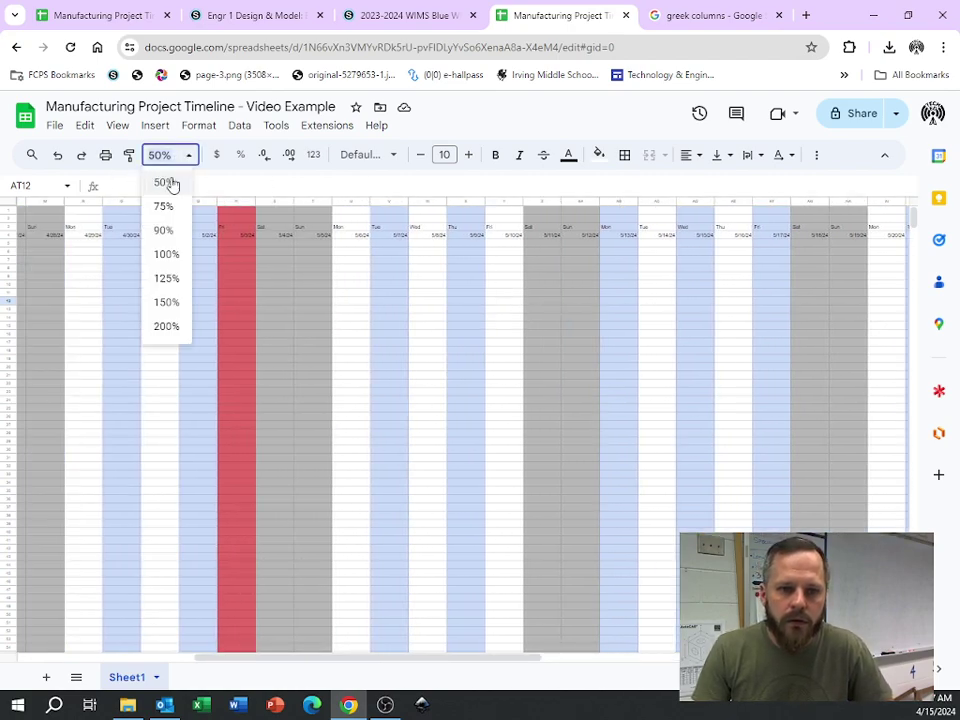
click(170, 277)
scroll(386, 319, right, 5)
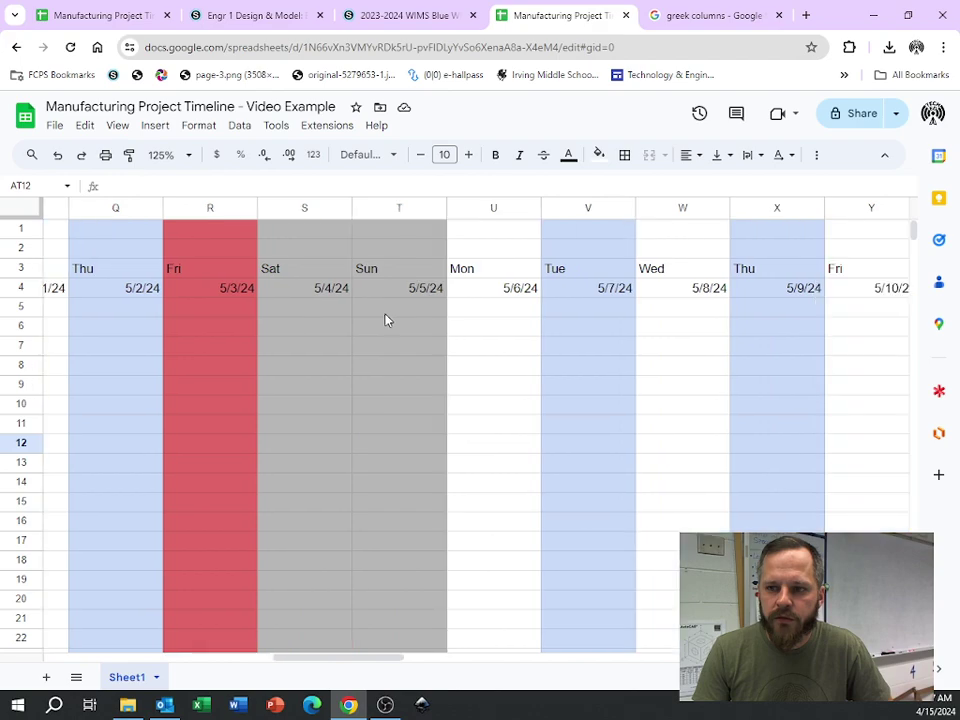
scroll(381, 323, right, 3)
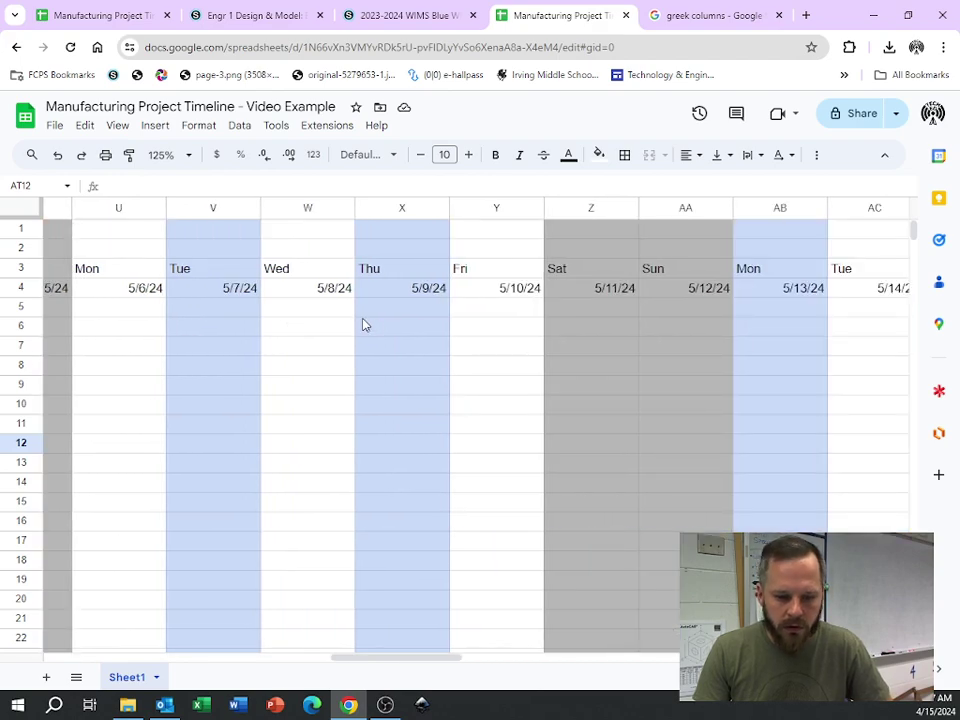
Fill the Sat 5/11 column Z light green, trying bright green first
click(582, 210)
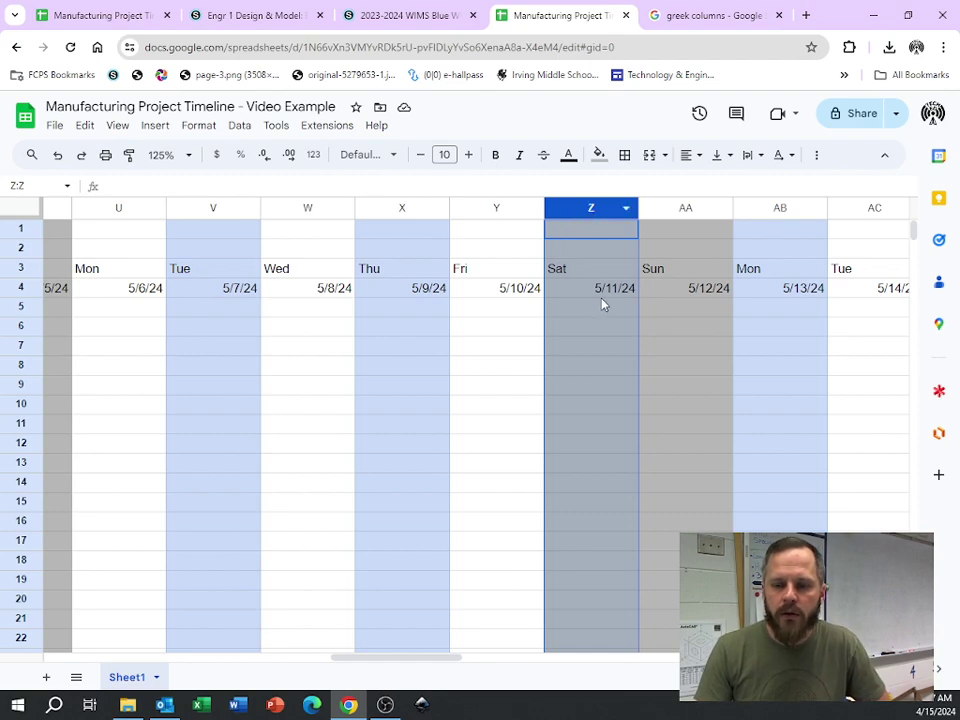
click(600, 156)
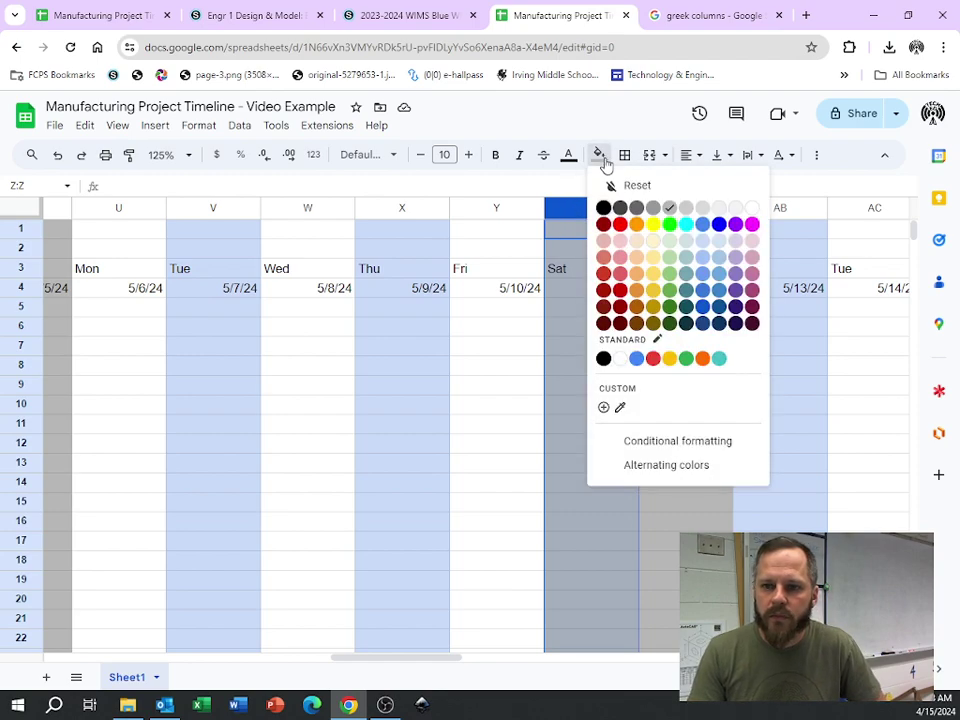
click(669, 258)
click(600, 157)
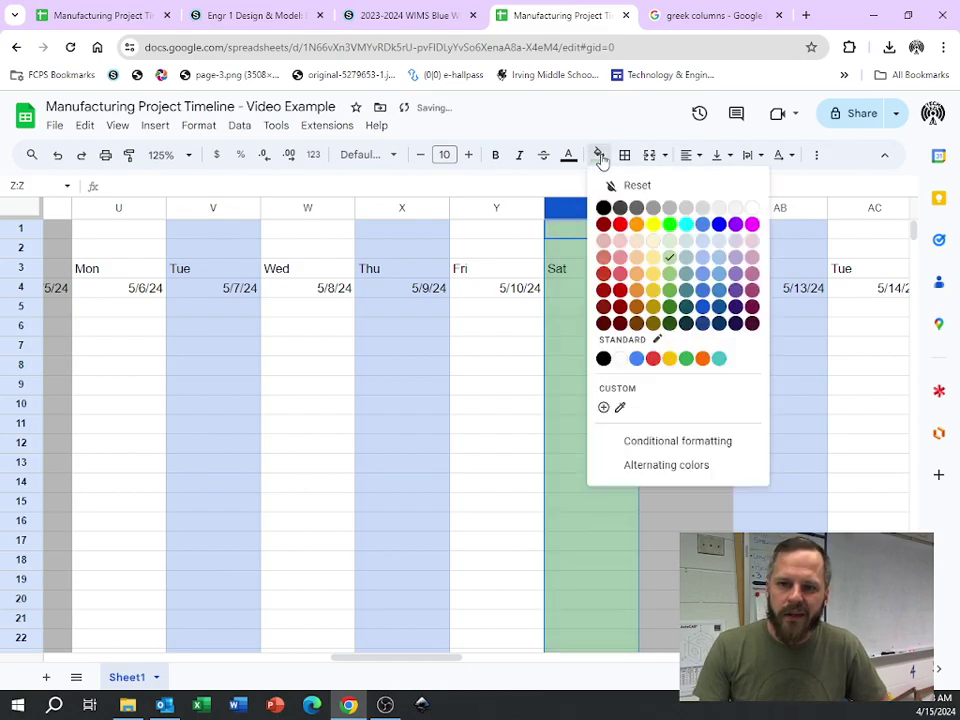
click(669, 228)
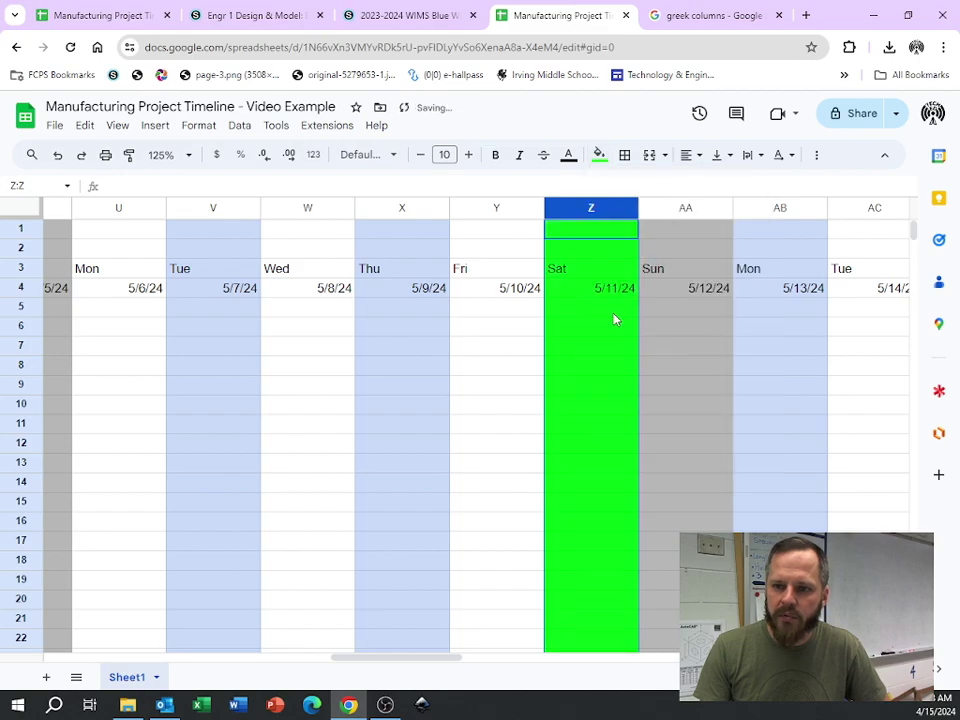
click(628, 345)
click(582, 206)
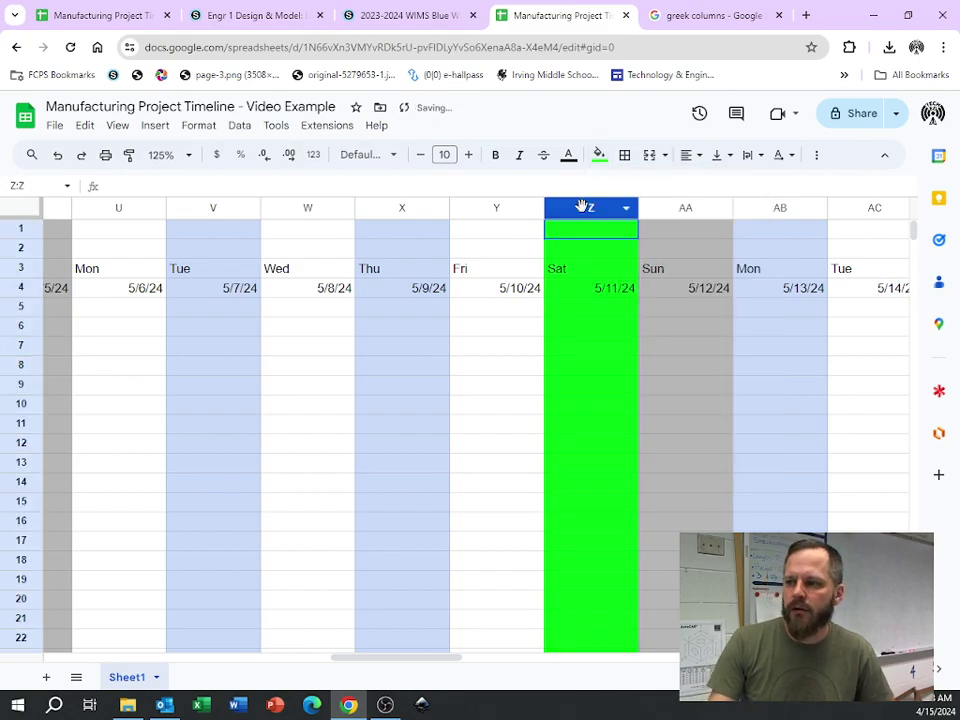
click(599, 155)
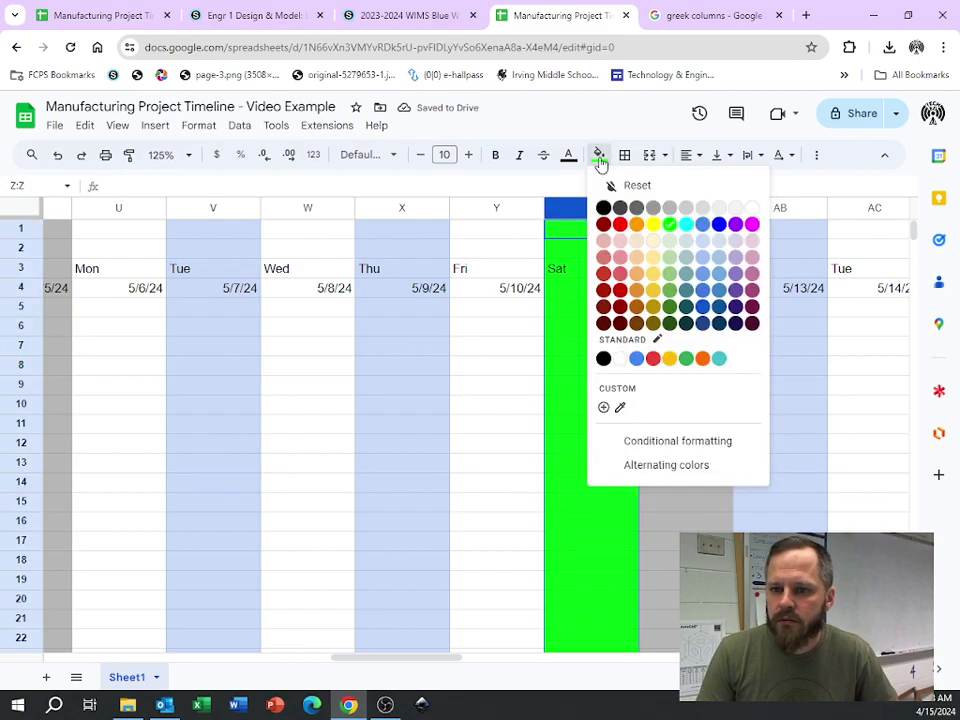
click(667, 257)
click(611, 347)
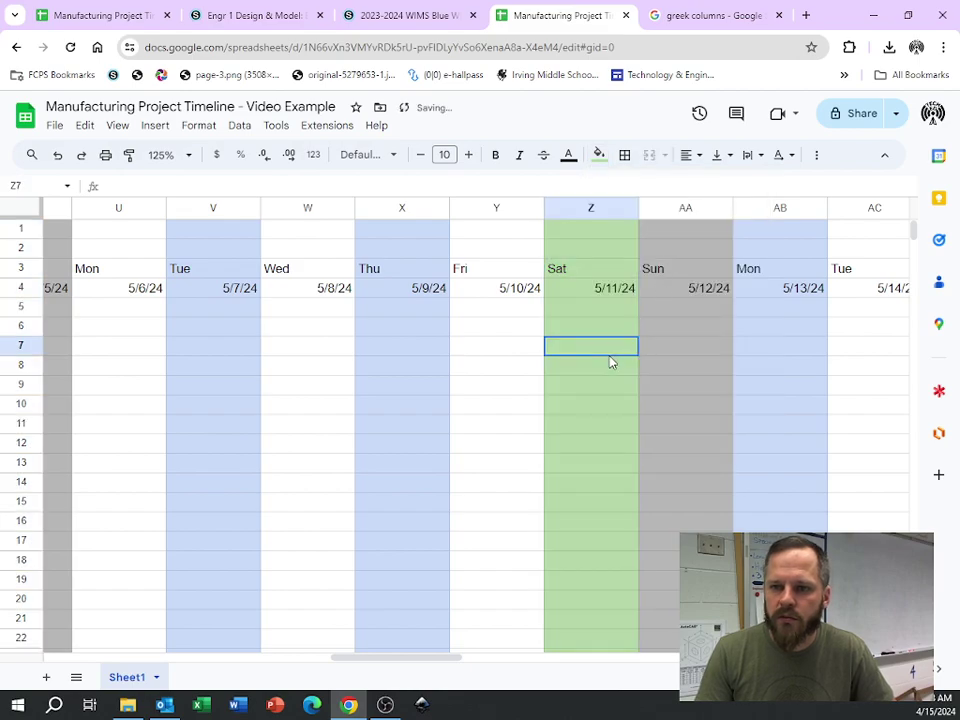
Fill the Sat 6/1 column AU with the same light green
scroll(591, 347, right, 1)
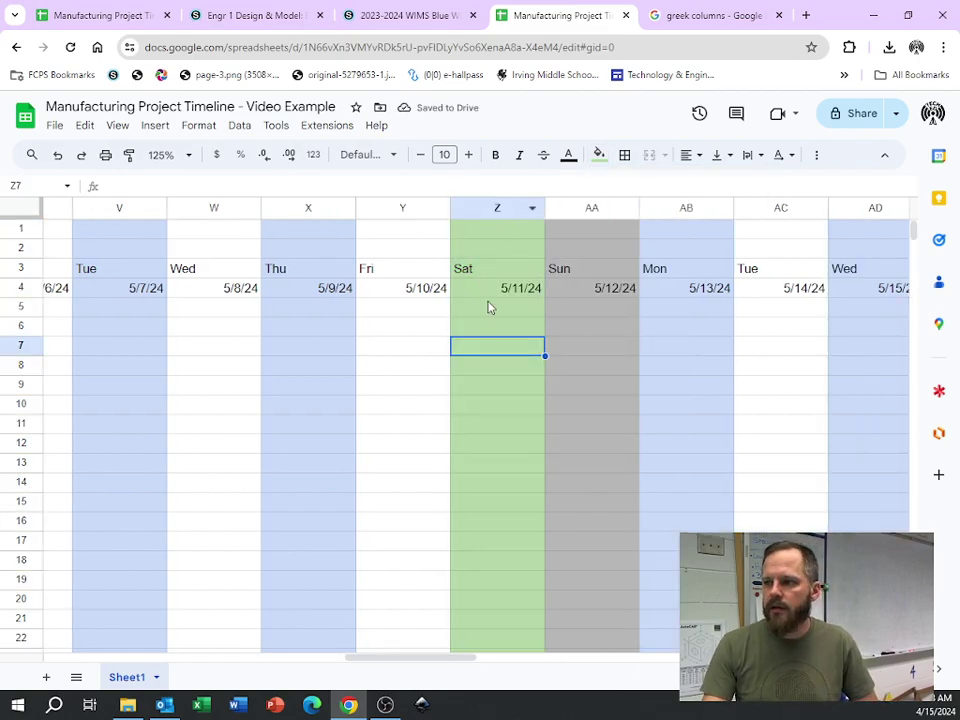
scroll(497, 323, right, 15)
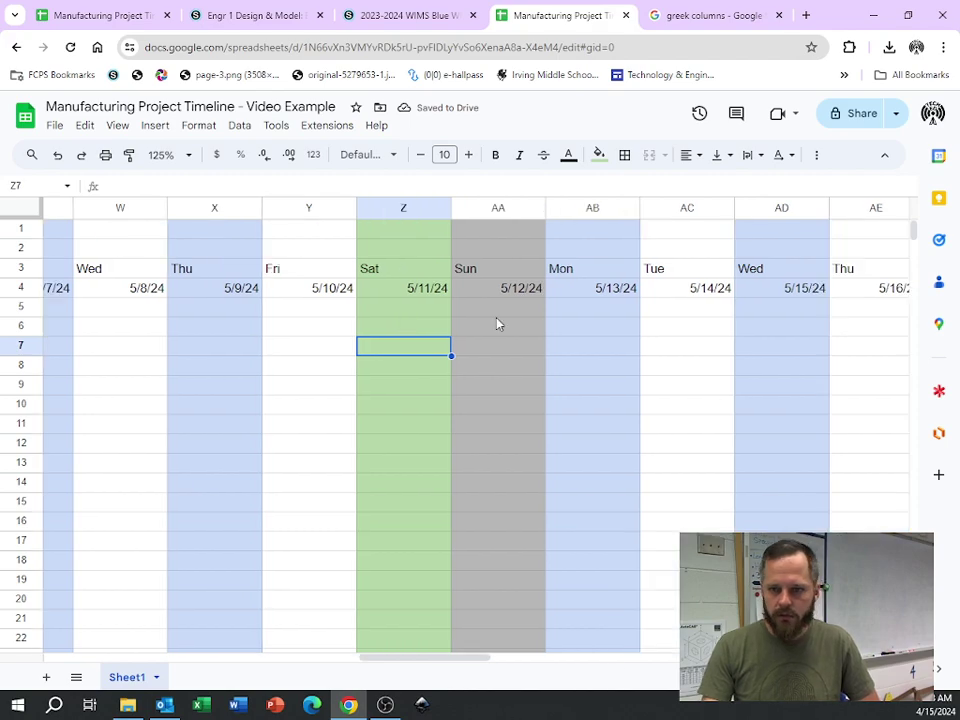
scroll(497, 323, right, 10)
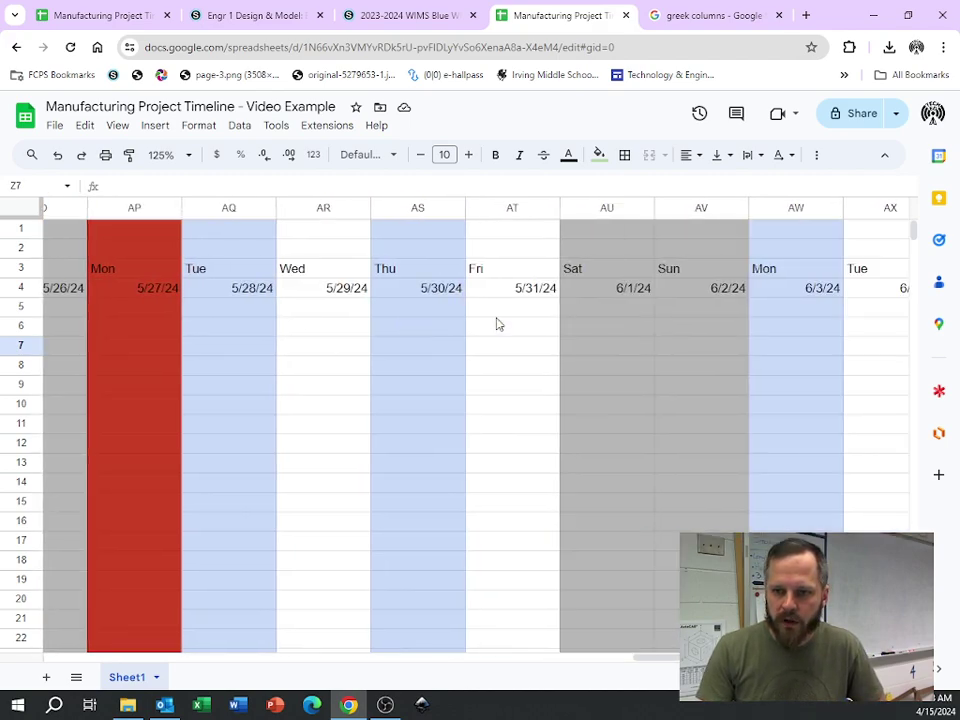
scroll(492, 323, left, 2)
scroll(492, 323, left, 3)
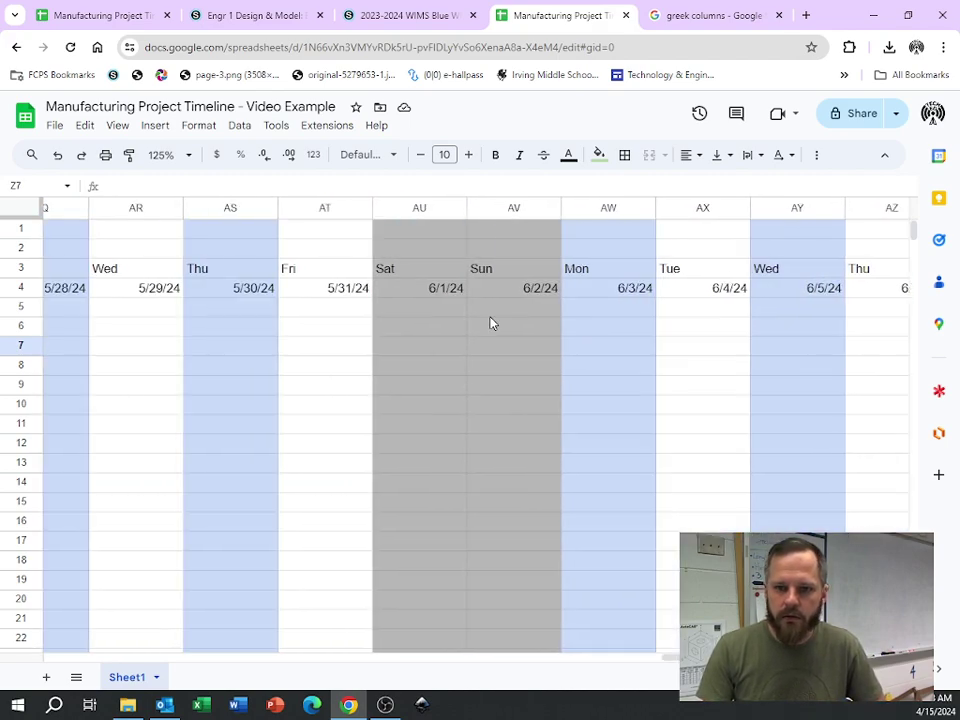
click(507, 209)
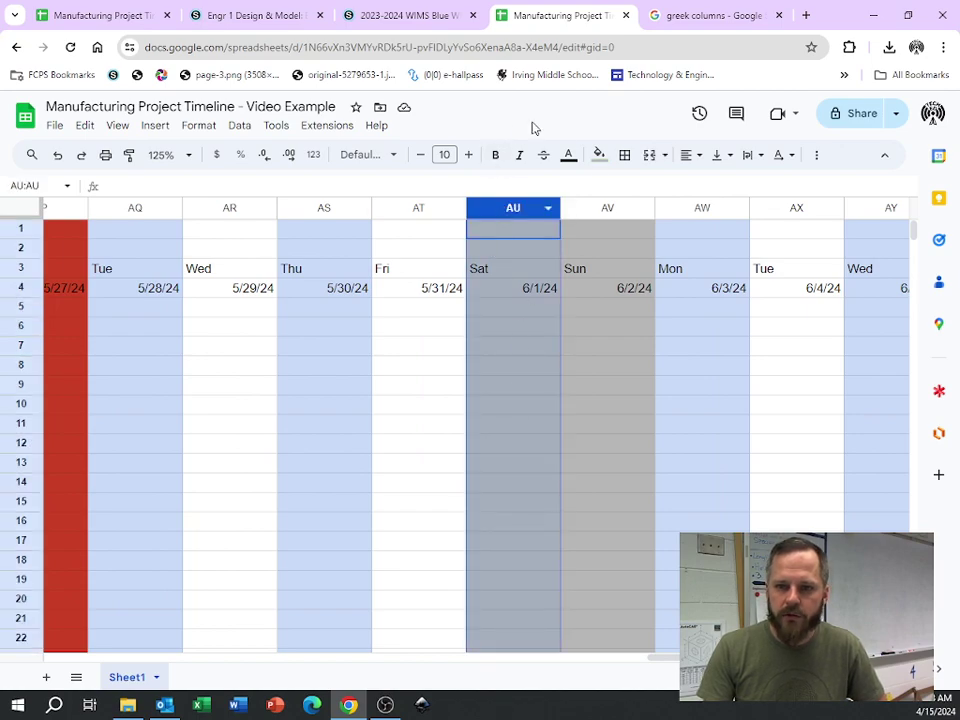
click(599, 158)
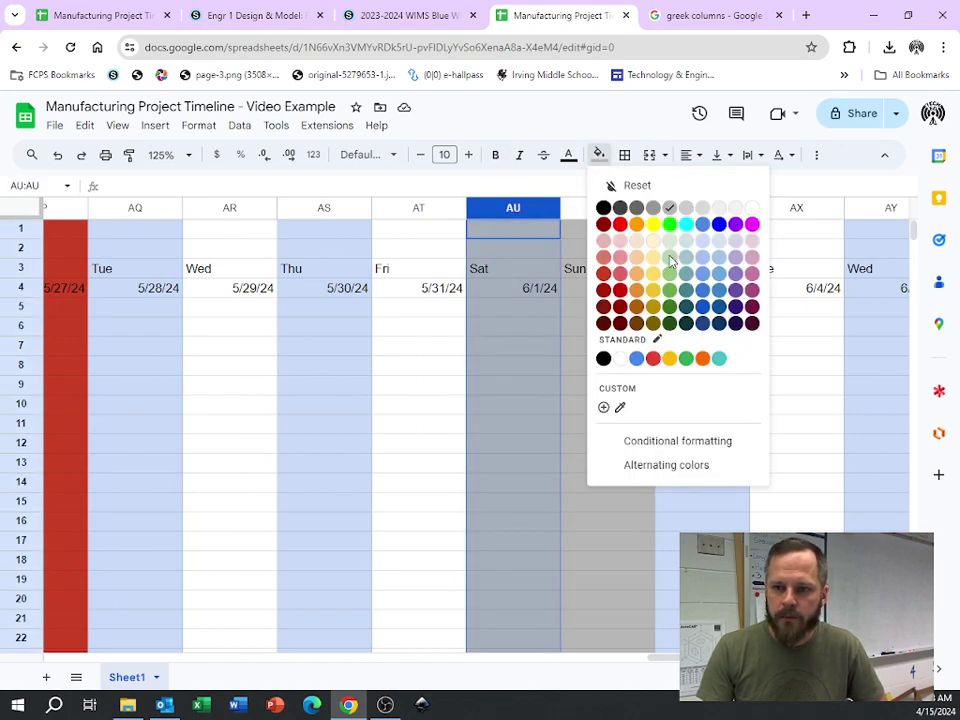
click(671, 261)
click(555, 349)
scroll(574, 296, left, 8)
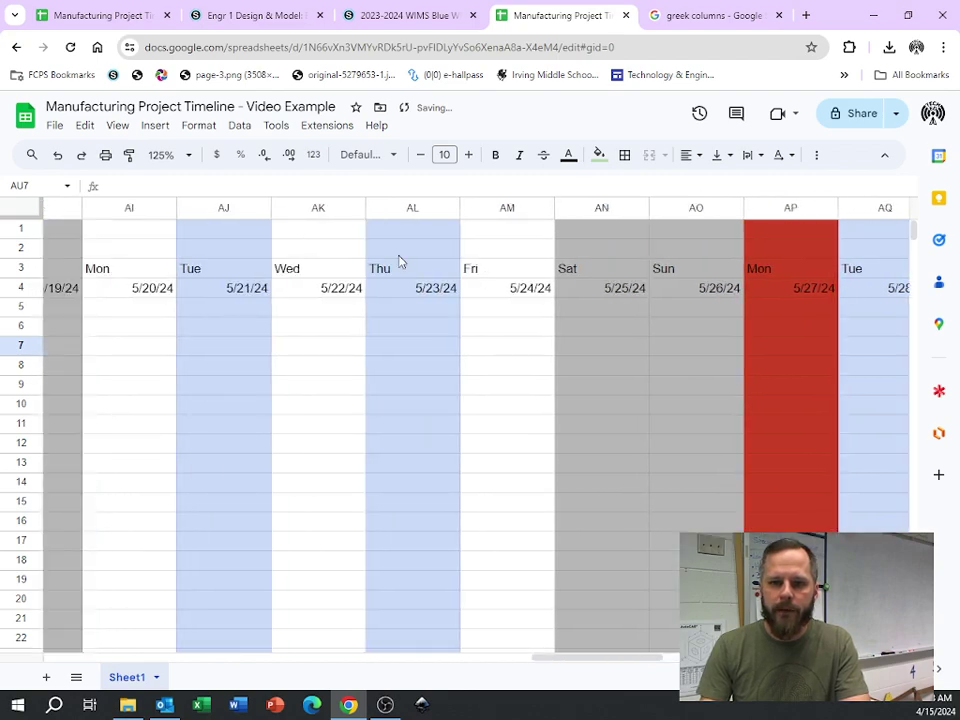
scroll(399, 262, left, 3)
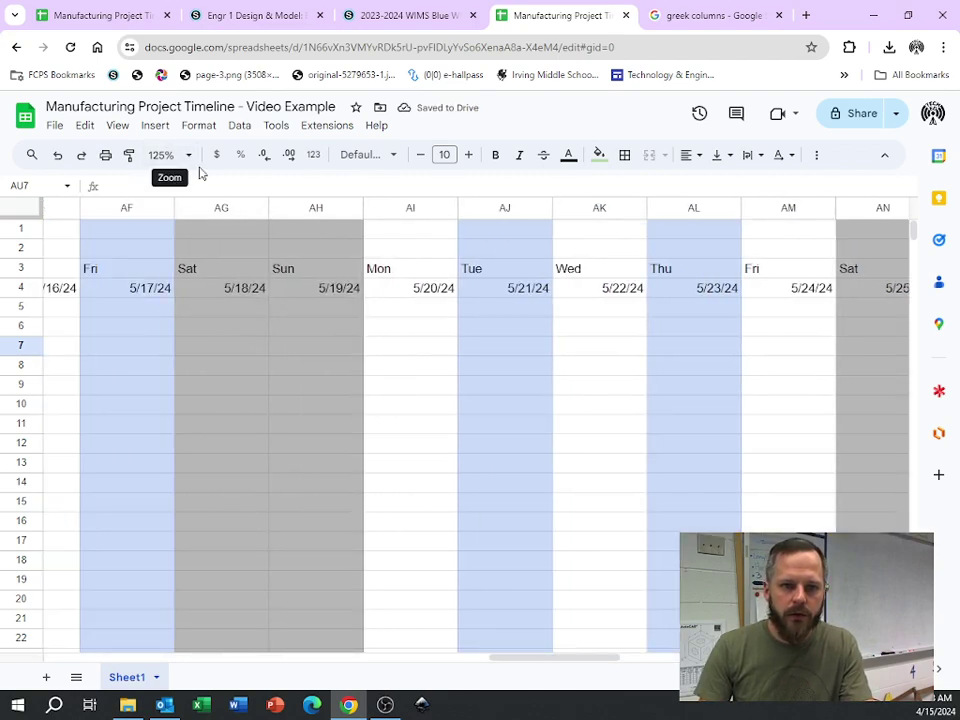
Set zoom to 50% and scroll back to column A showing CNC and 3D Printing
click(185, 155)
click(165, 182)
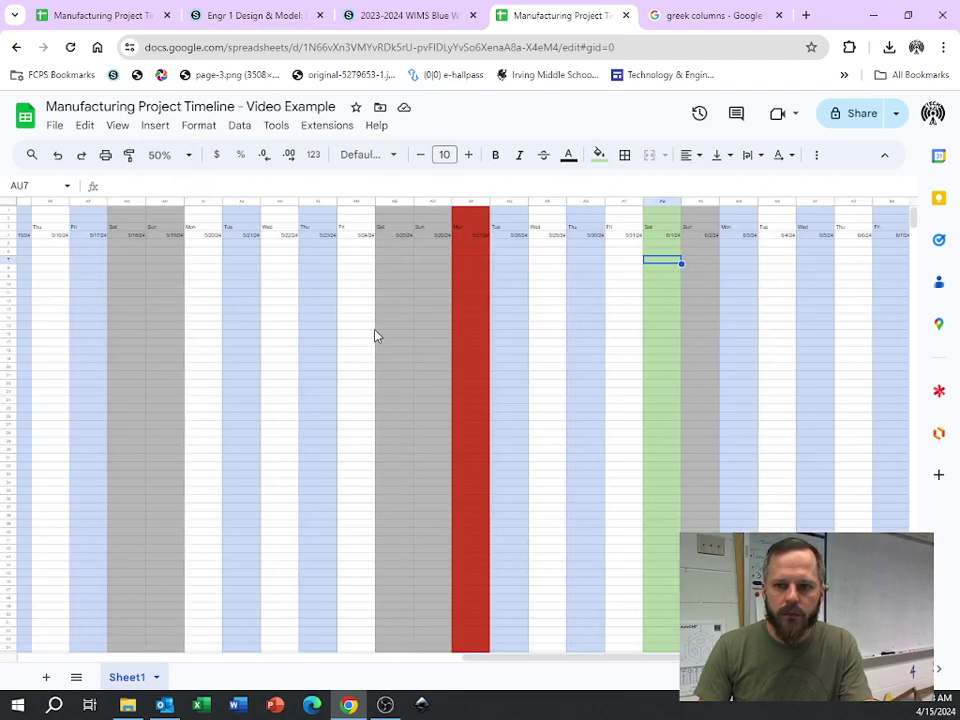
scroll(375, 335, left, 15)
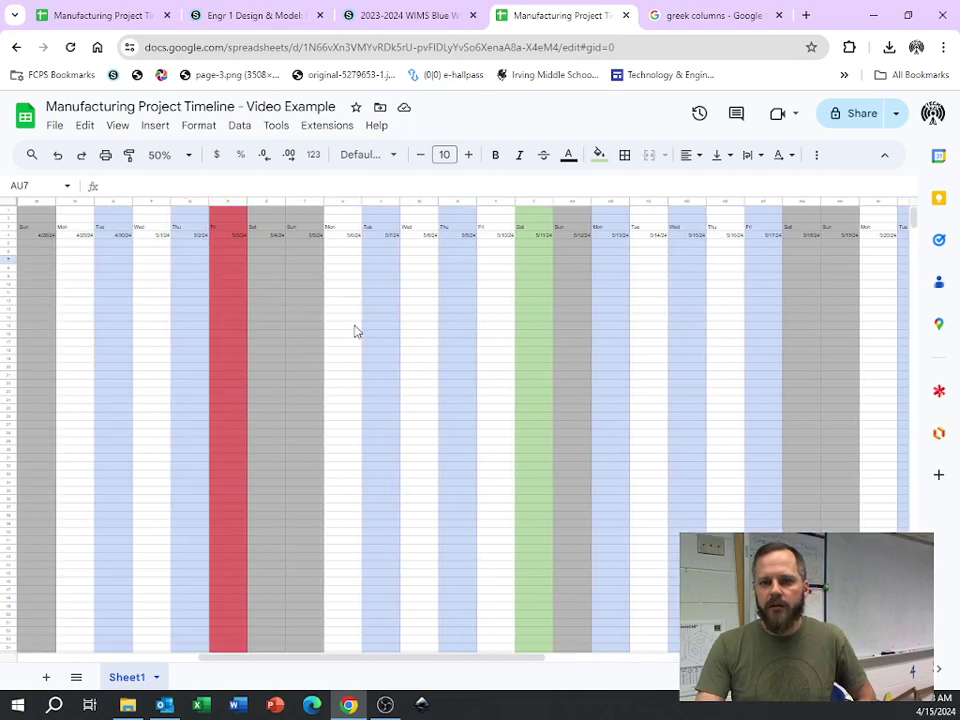
scroll(354, 330, left, 5)
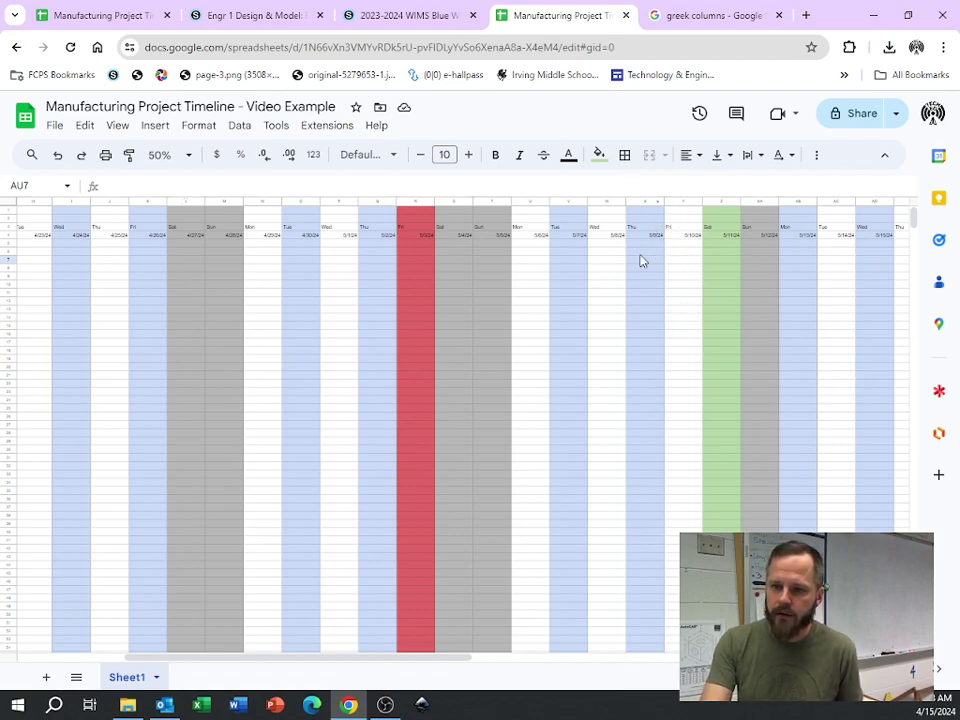
scroll(660, 321, right, 10)
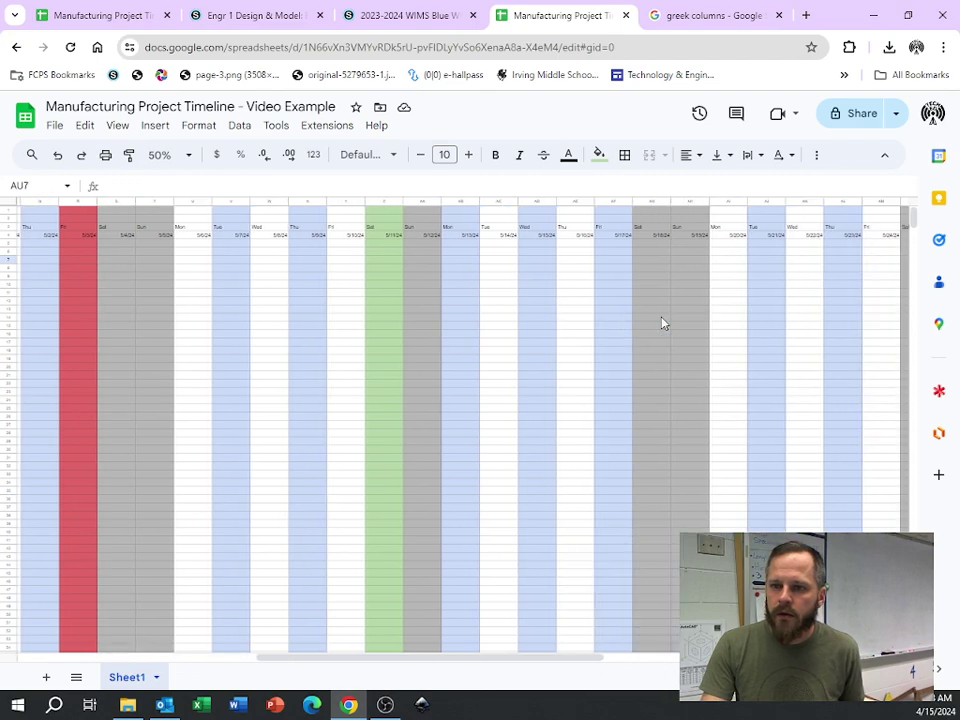
scroll(675, 323, right, 6)
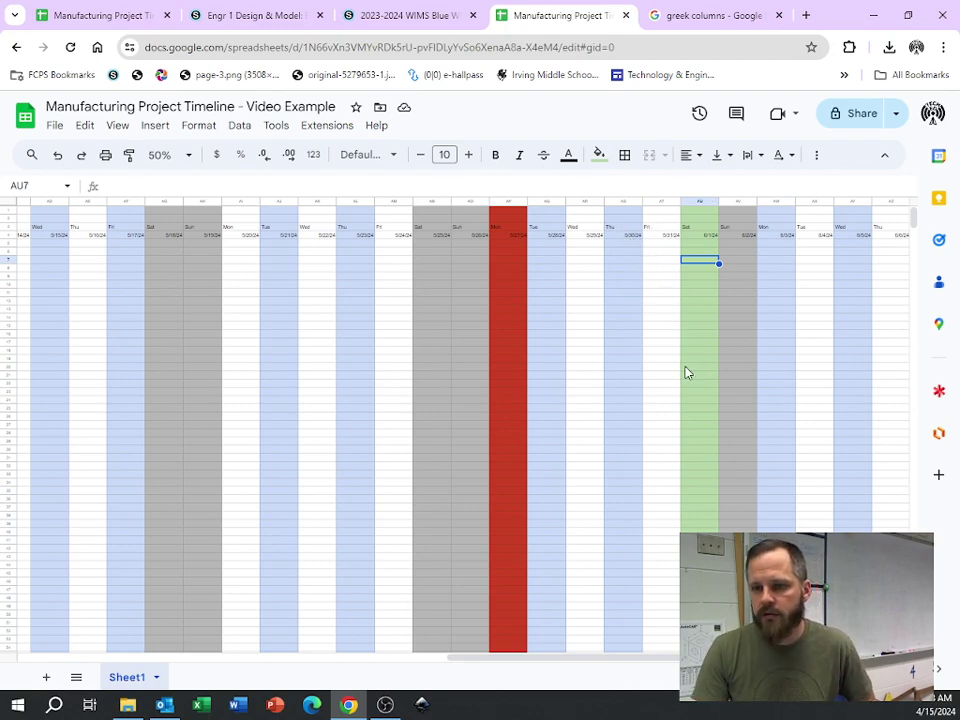
scroll(559, 339, left, 20)
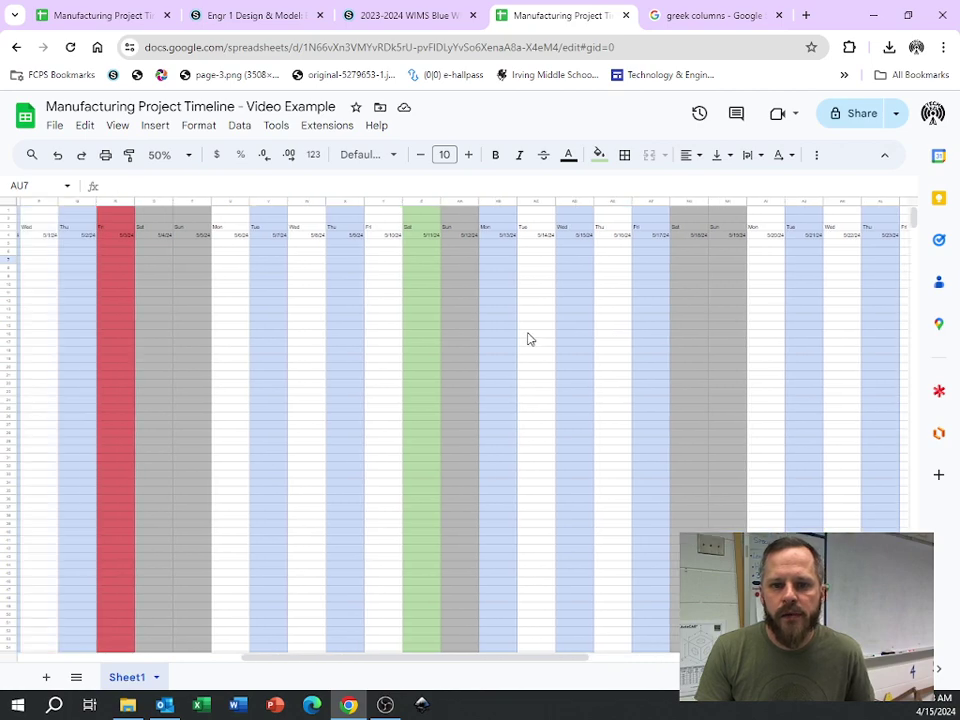
scroll(530, 339, left, 15)
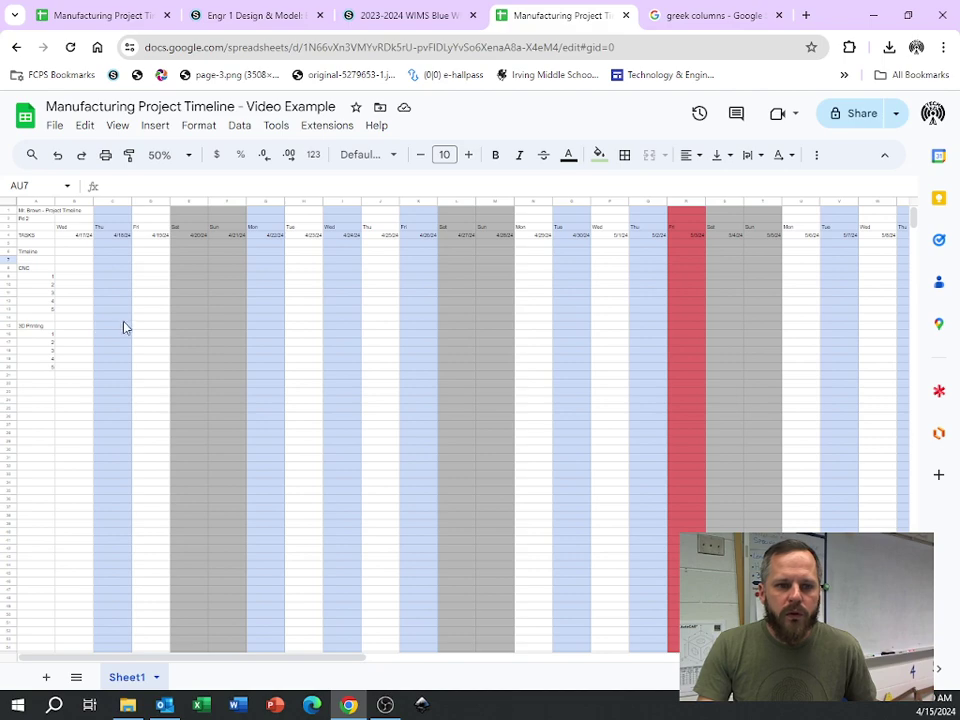
Select a cell beside the task list and set the zoom to 125%
click(90, 308)
scroll(90, 240, down, 5)
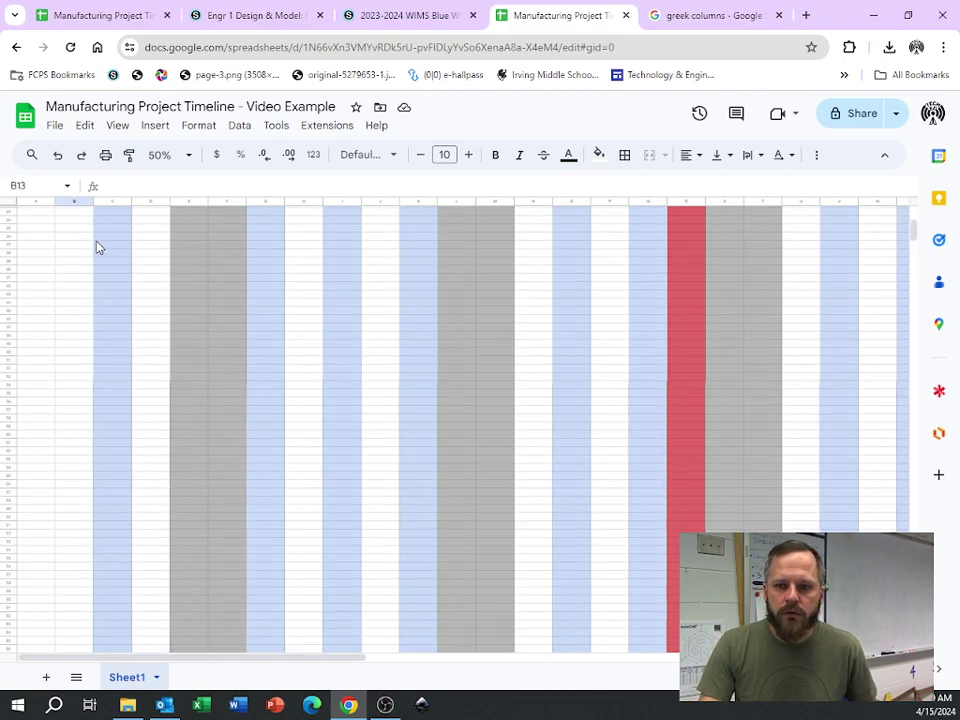
scroll(97, 246, up, 10)
click(180, 159)
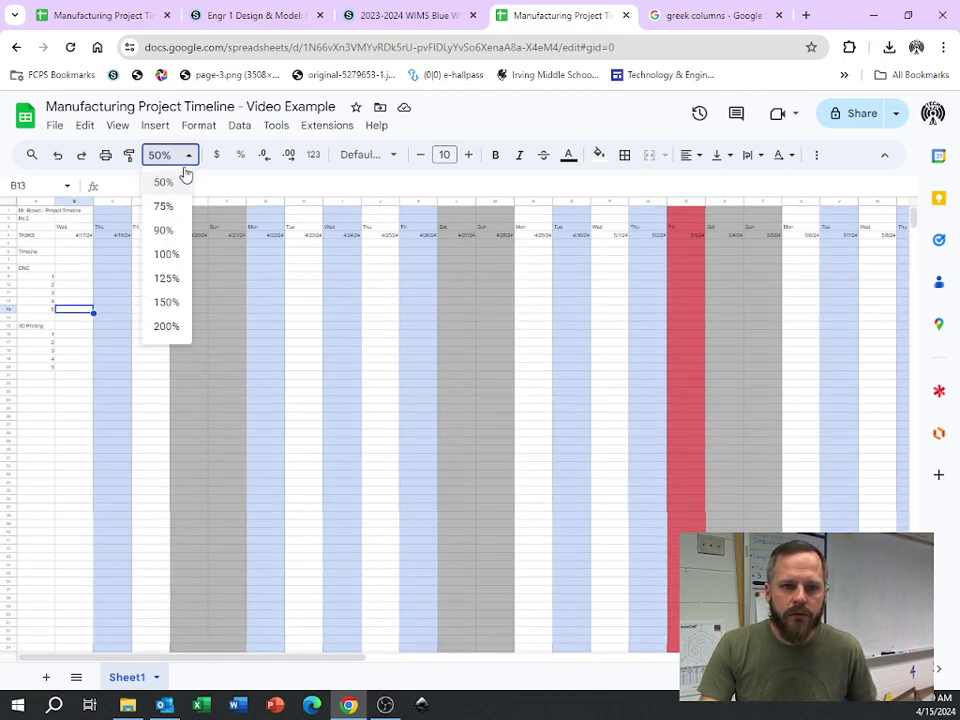
click(166, 279)
scroll(180, 253, down, 2)
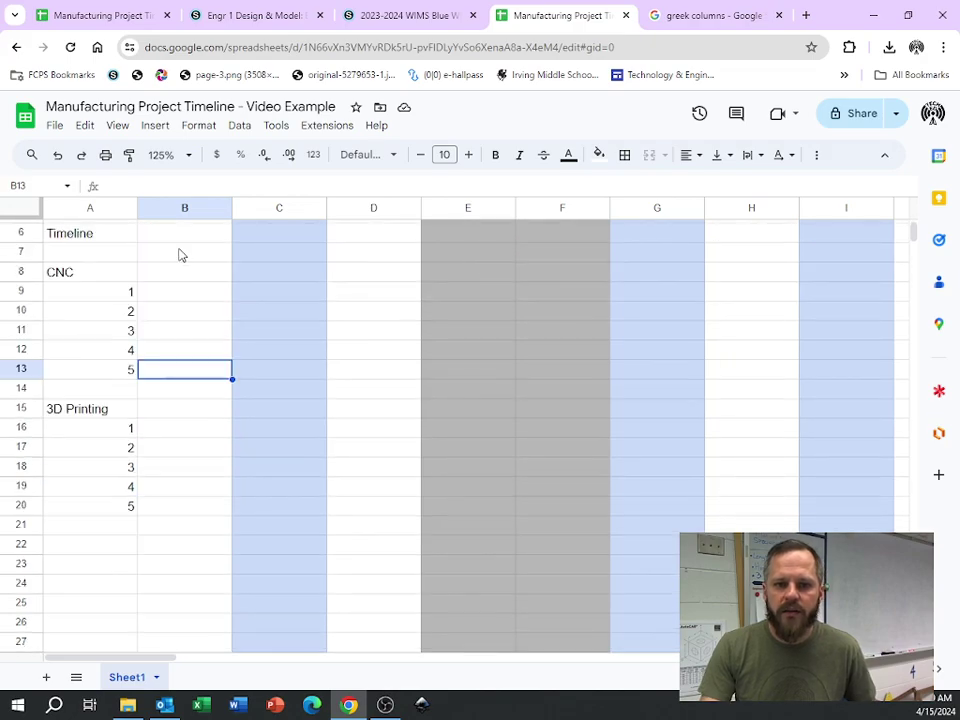
scroll(185, 306, up, 2)
scroll(251, 272, down, 12)
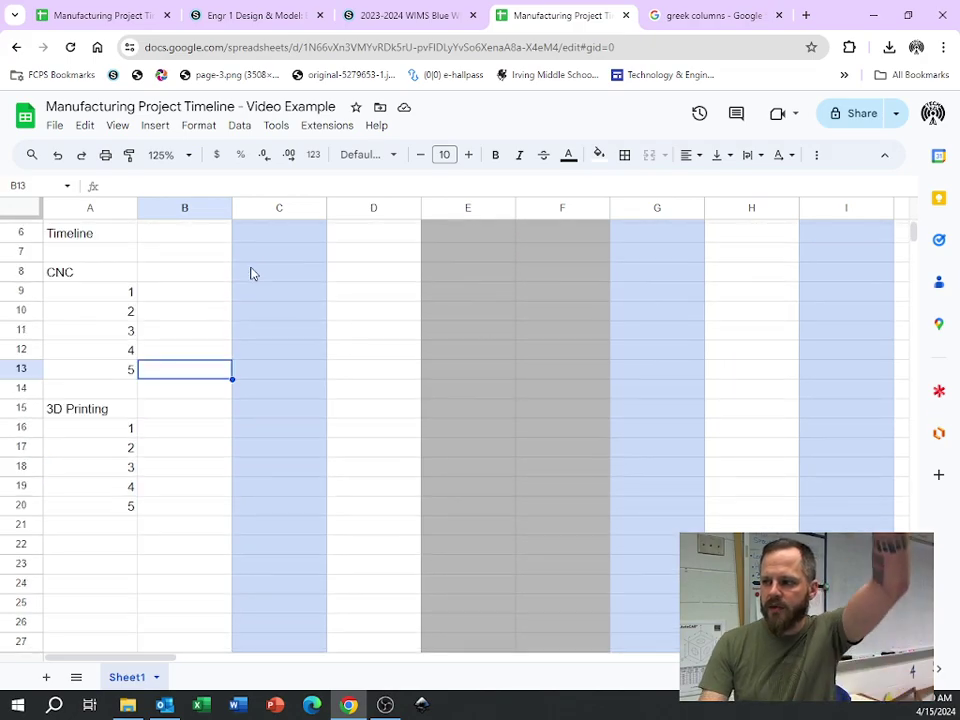
scroll(257, 332, up, 11)
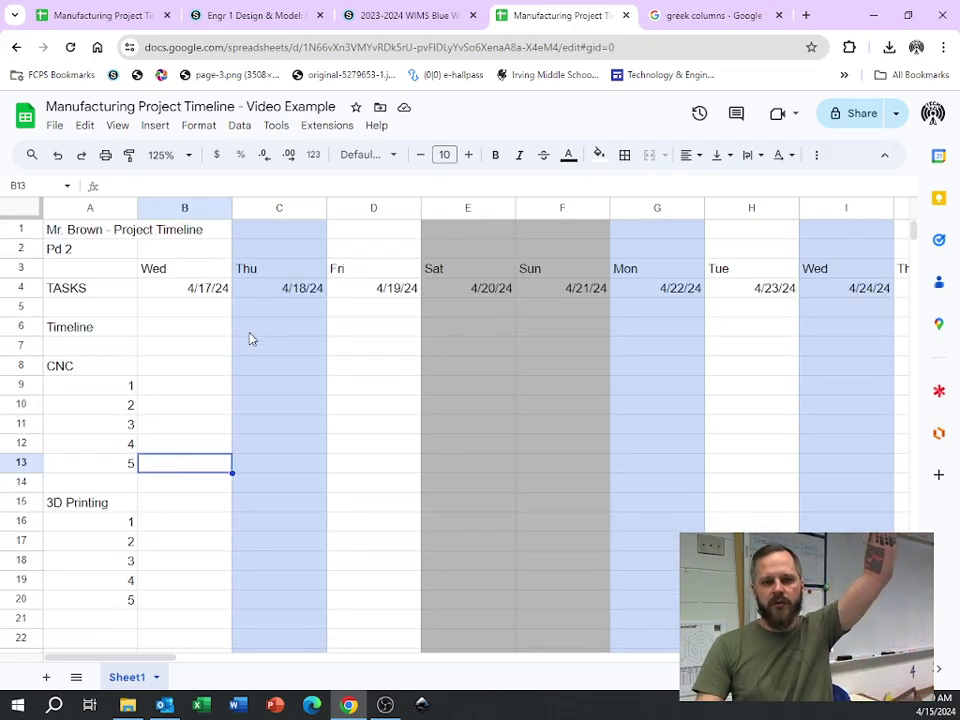
scroll(246, 341, down, 5)
scroll(240, 337, up, 5)
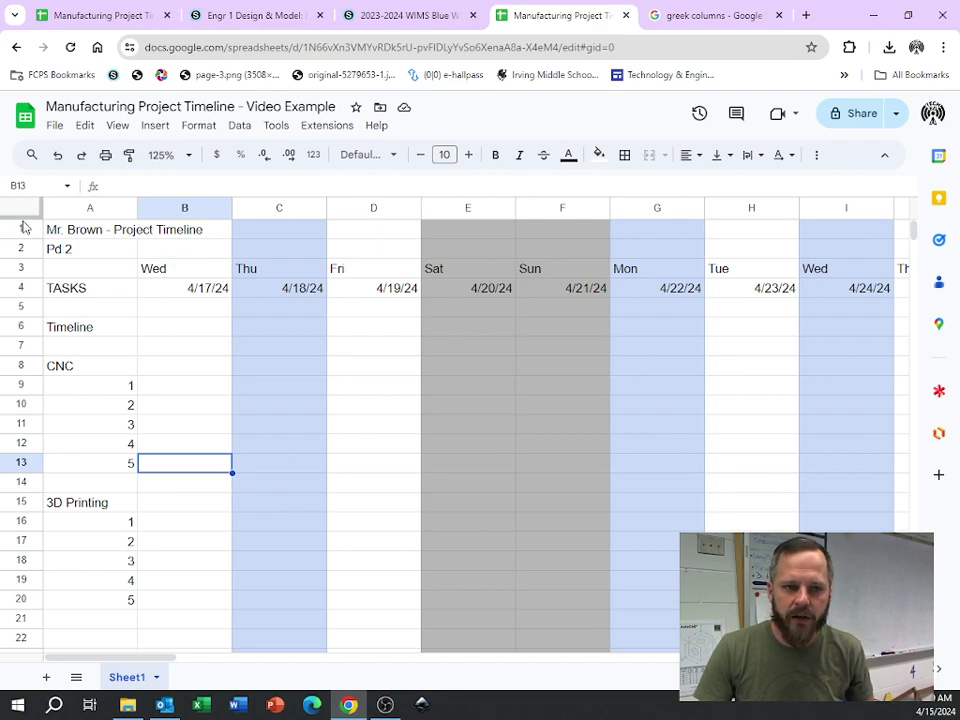
Freeze the header rows 1 through 4
drag(21, 214, 170, 315)
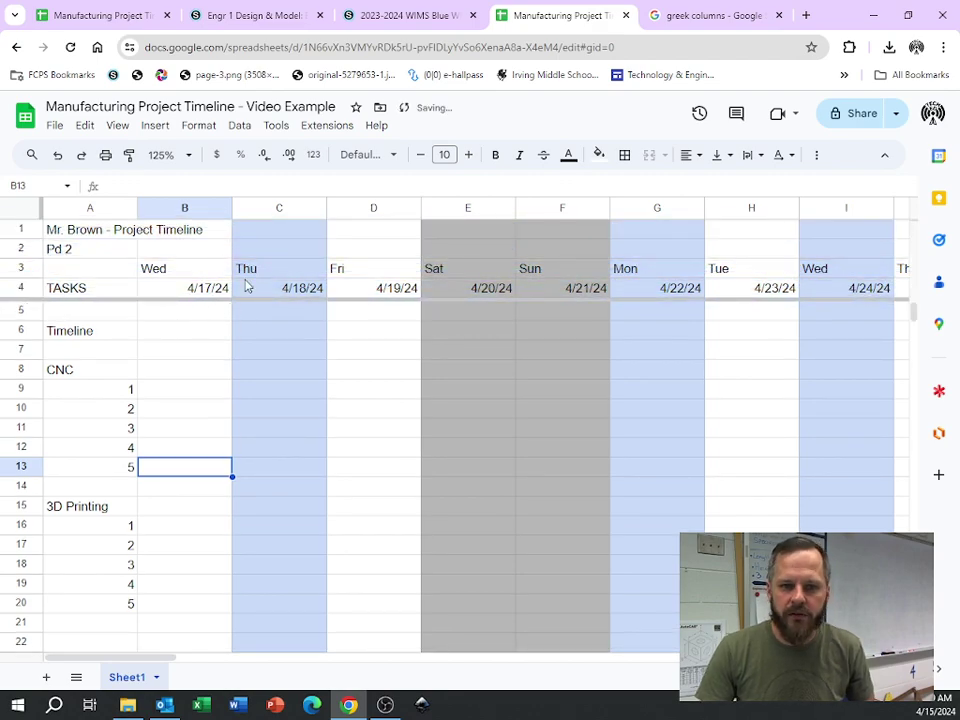
scroll(243, 281, down, 7)
scroll(240, 277, up, 5)
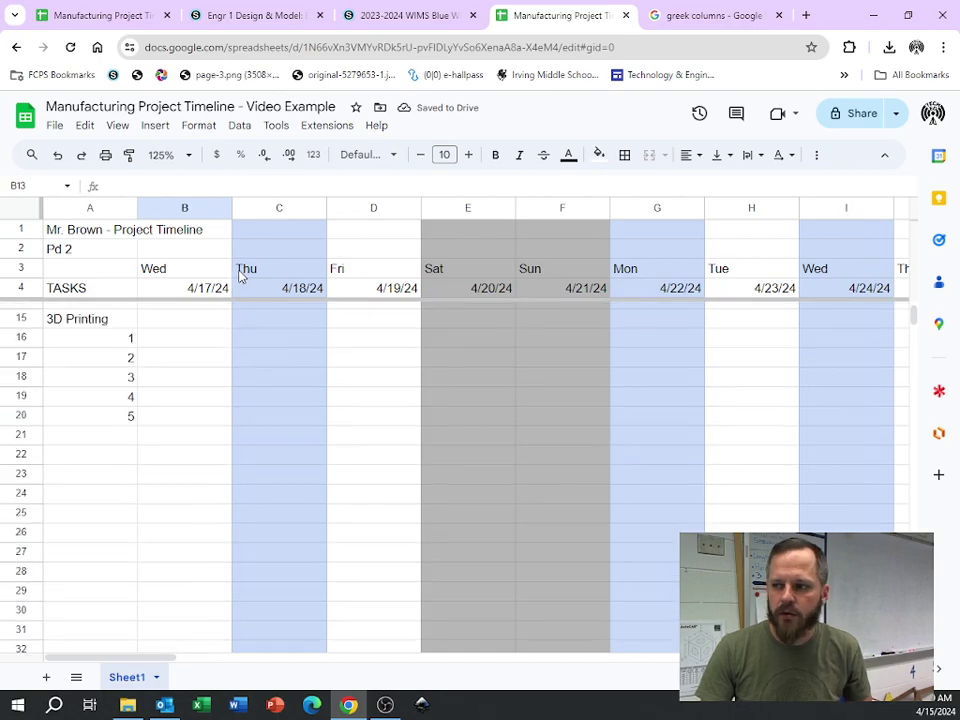
scroll(240, 285, up, 2)
scroll(236, 285, down, 9)
scroll(237, 284, up, 4)
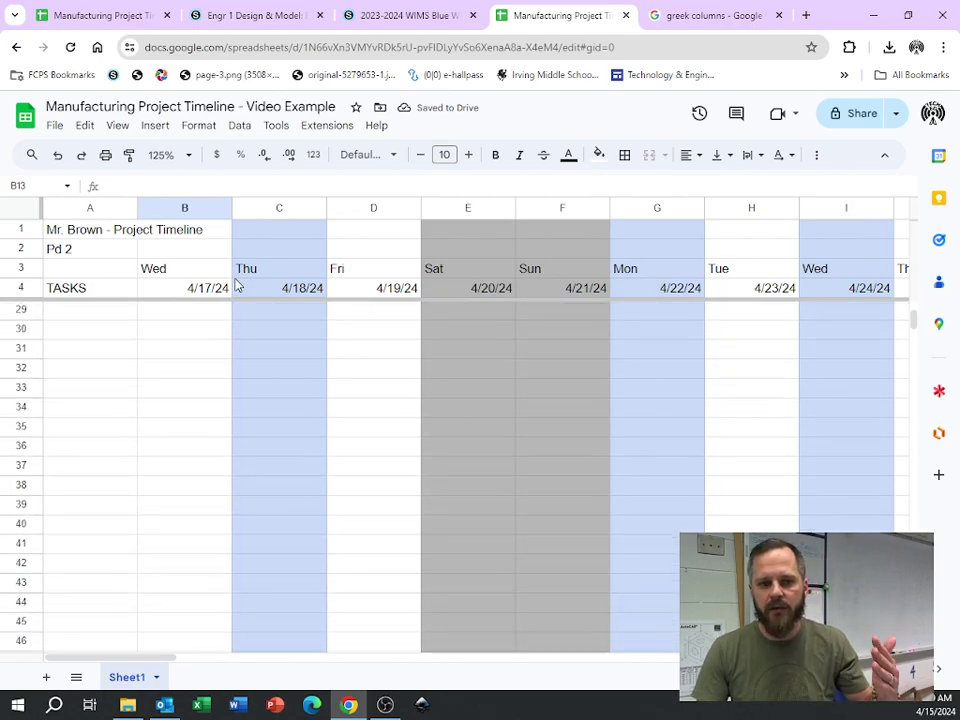
scroll(237, 284, up, 5)
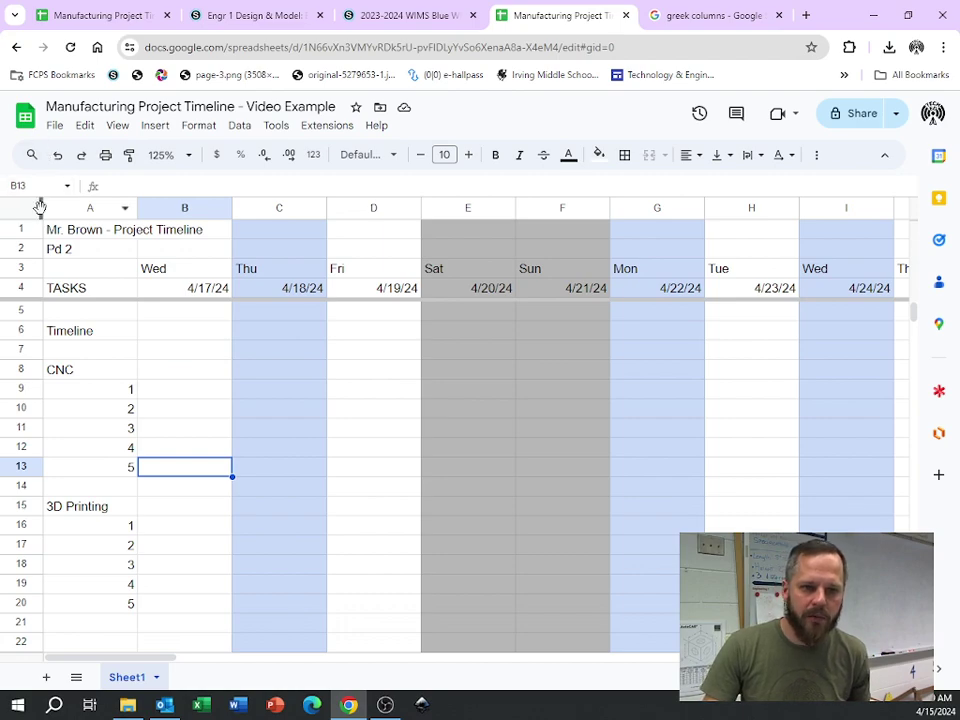
Freeze task column A so it stays visible while scrolling dates
drag(40, 207, 155, 242)
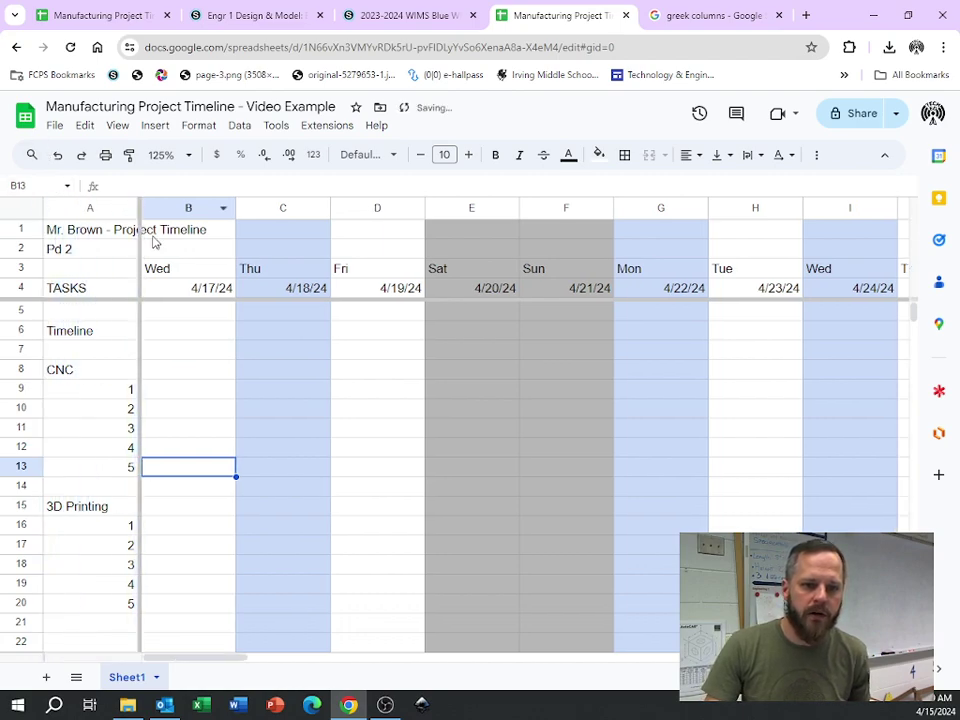
scroll(206, 410, right, 5)
scroll(230, 408, left, 4)
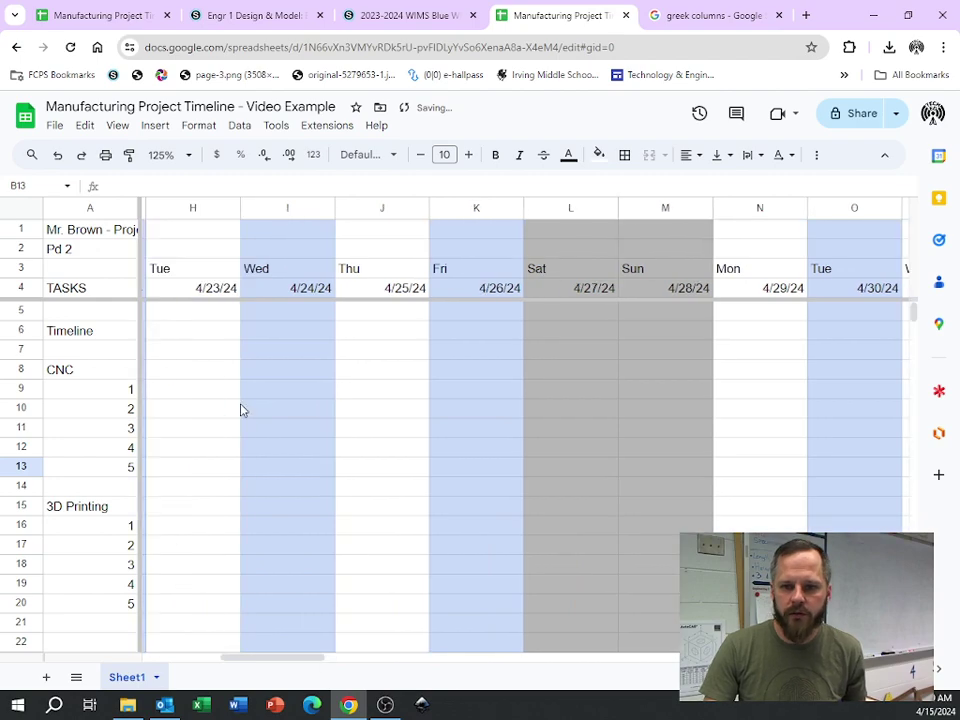
scroll(231, 405, left, 2)
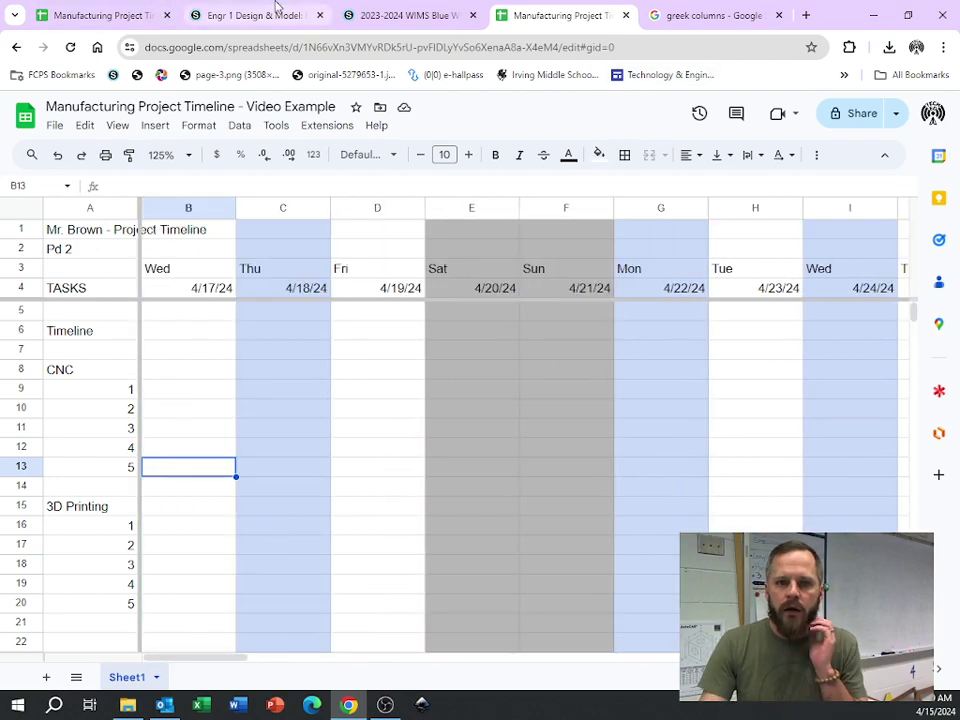
Select A9:A13, view CNC Tasks 1–5 in Schoology, and close that tab
drag(92, 390, 90, 466)
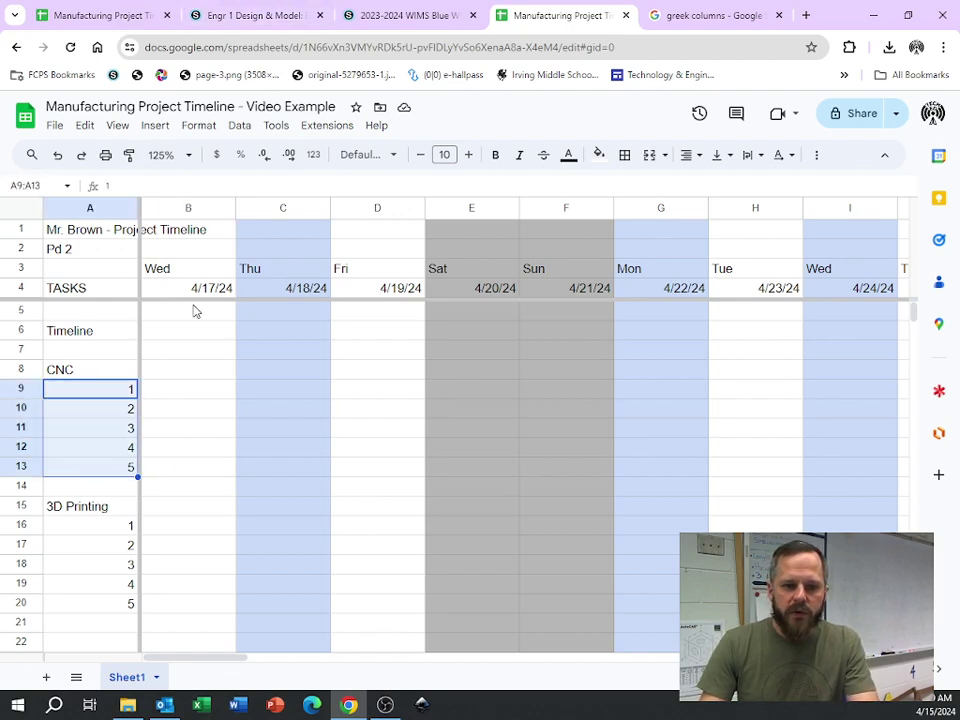
click(263, 18)
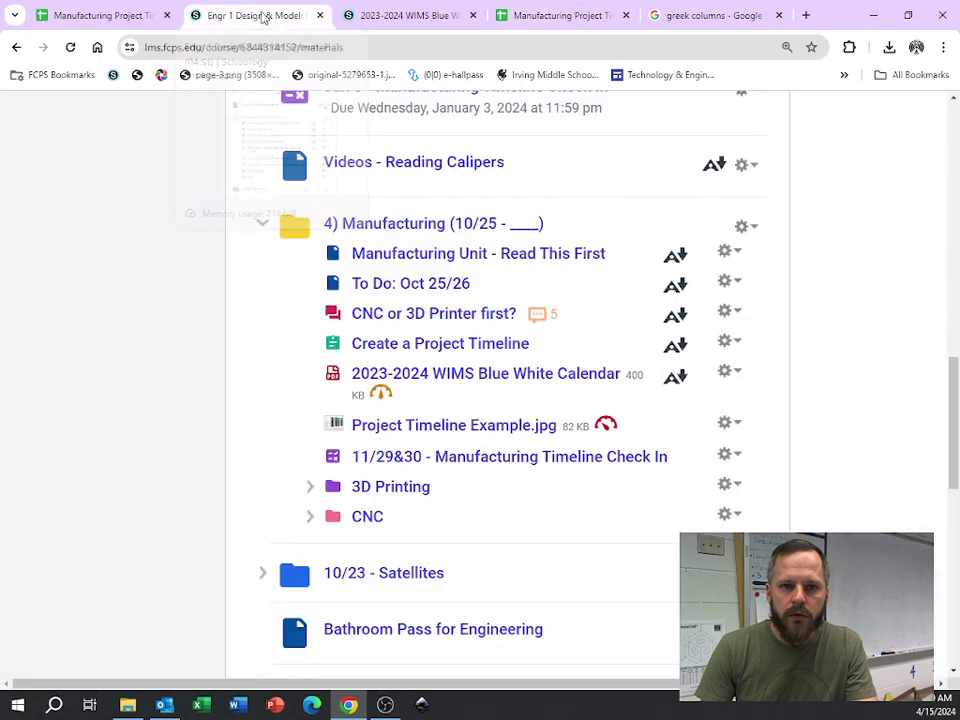
click(310, 517)
scroll(325, 500, down, 3)
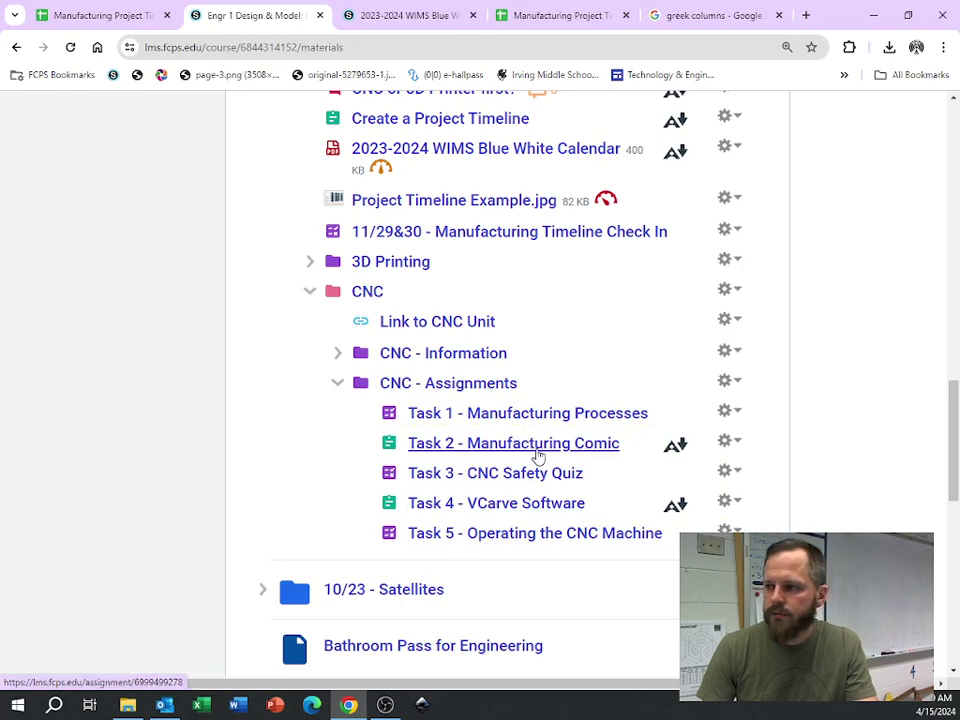
scroll(551, 467, down, 1)
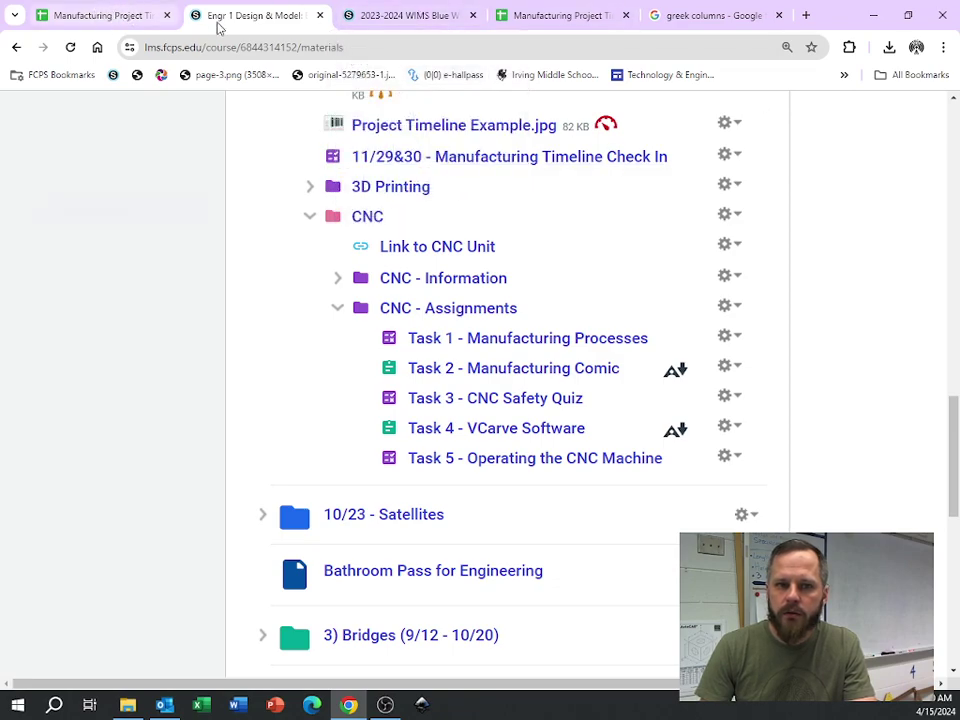
key(ctrl+w)
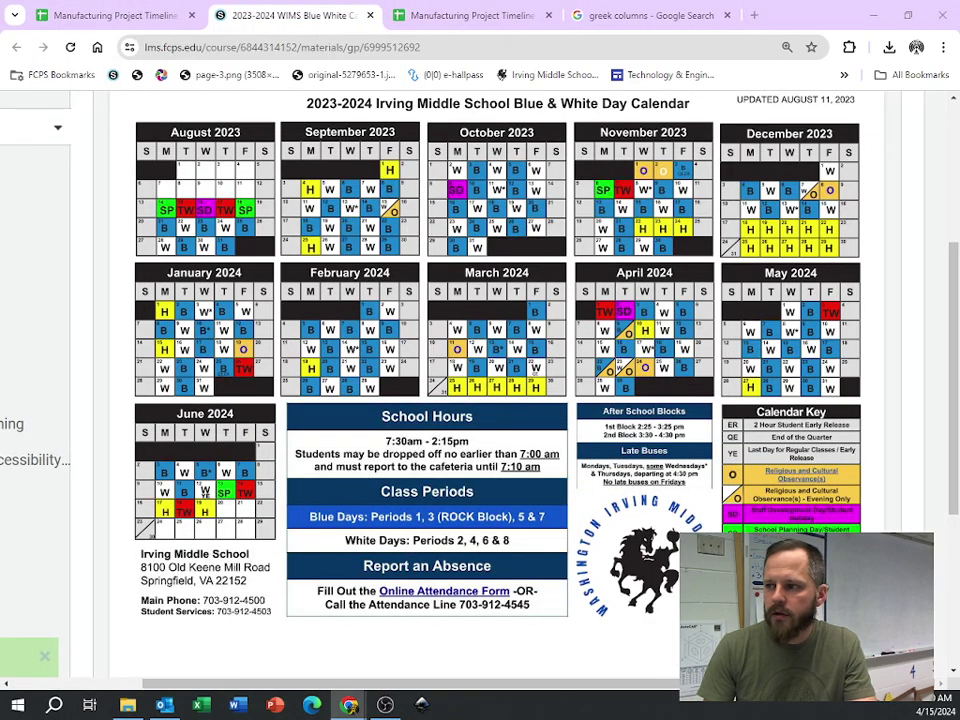
Enter 'Task 1 - Manufacturing Process' in cell A9
click(466, 16)
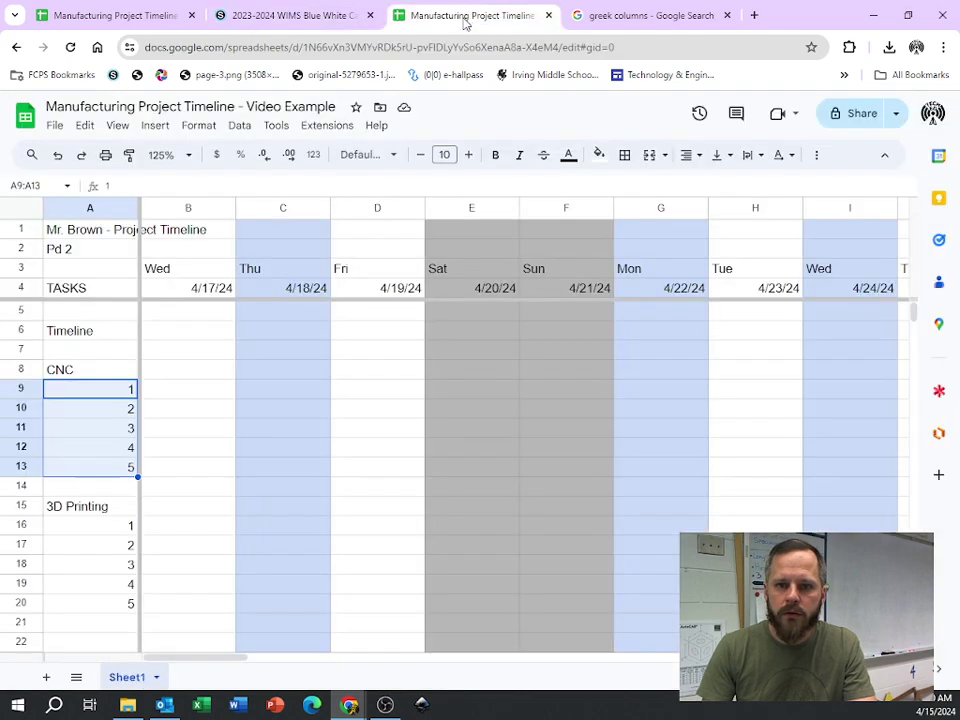
click(193, 392)
click(92, 392)
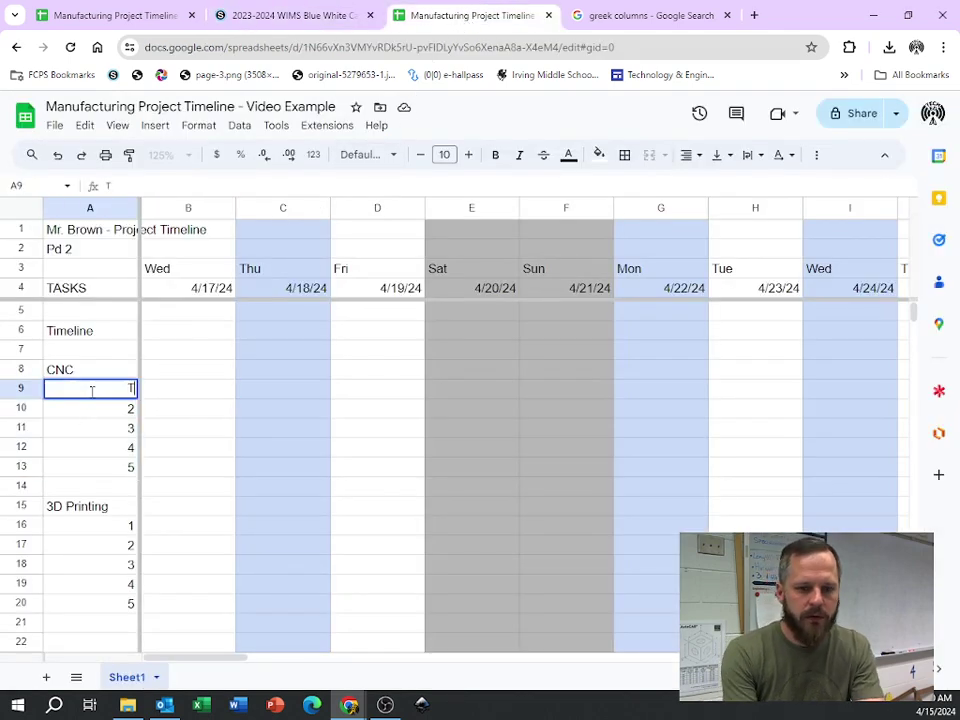
text(Task 1 - M)
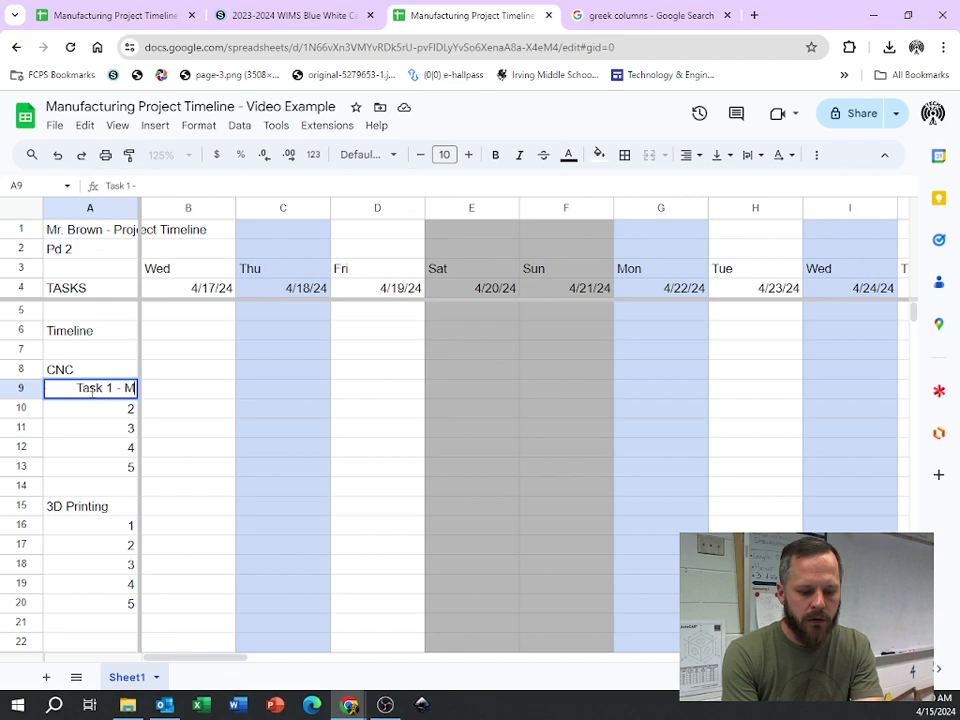
text(anufacturing Process)
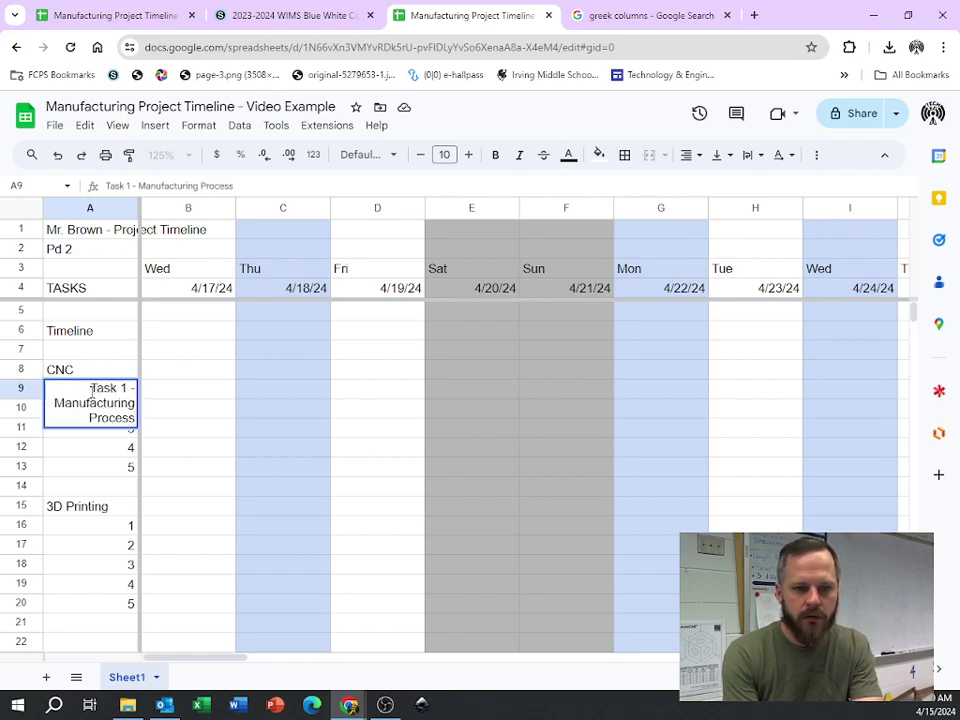
key(Return)
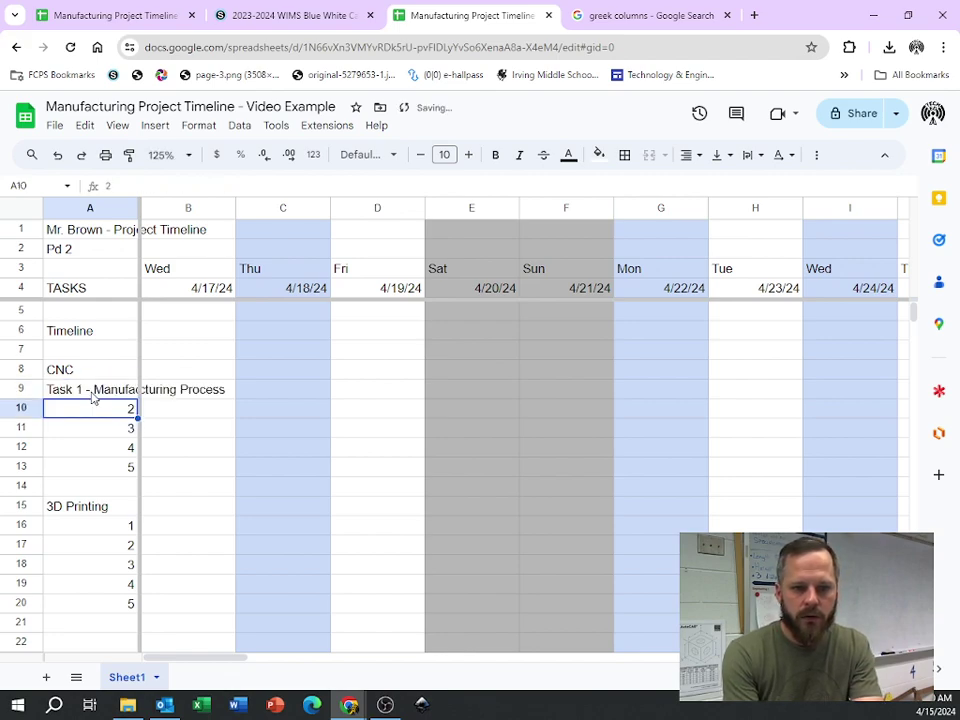
Begin cell A10 as 'Task 2 -', correcting the typo
text(Task1)
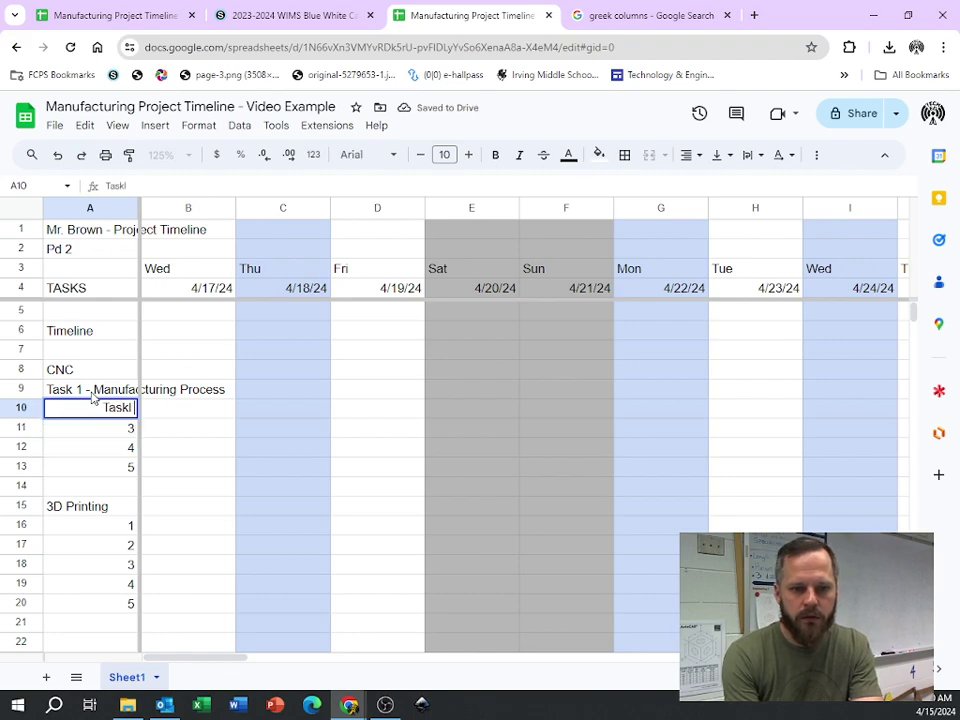
key(BackSpace)
text(2 -)
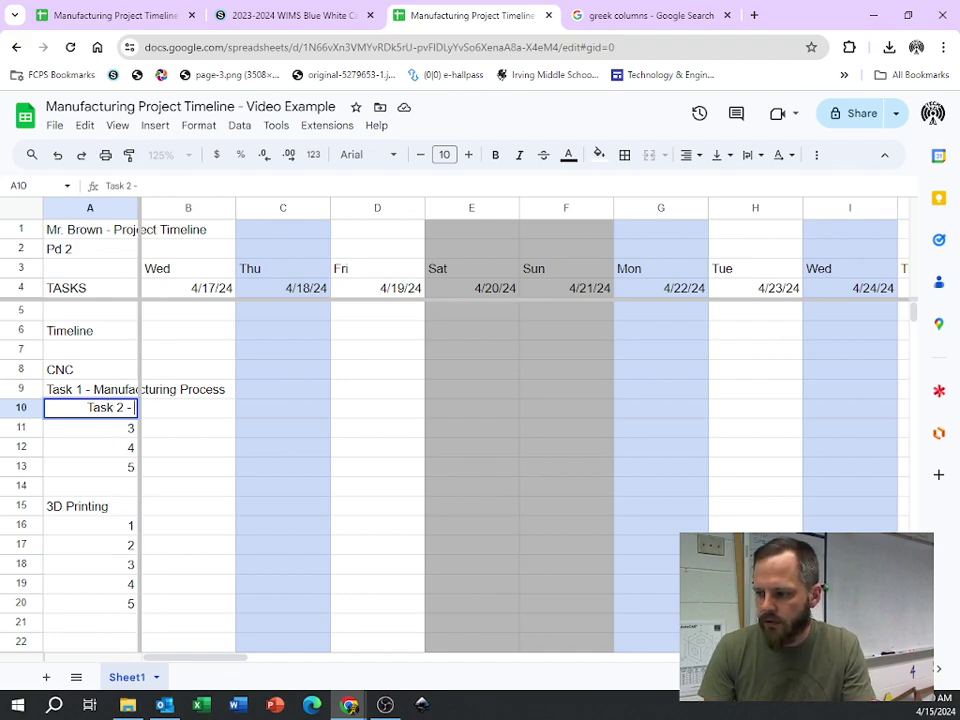
click(385, 705)
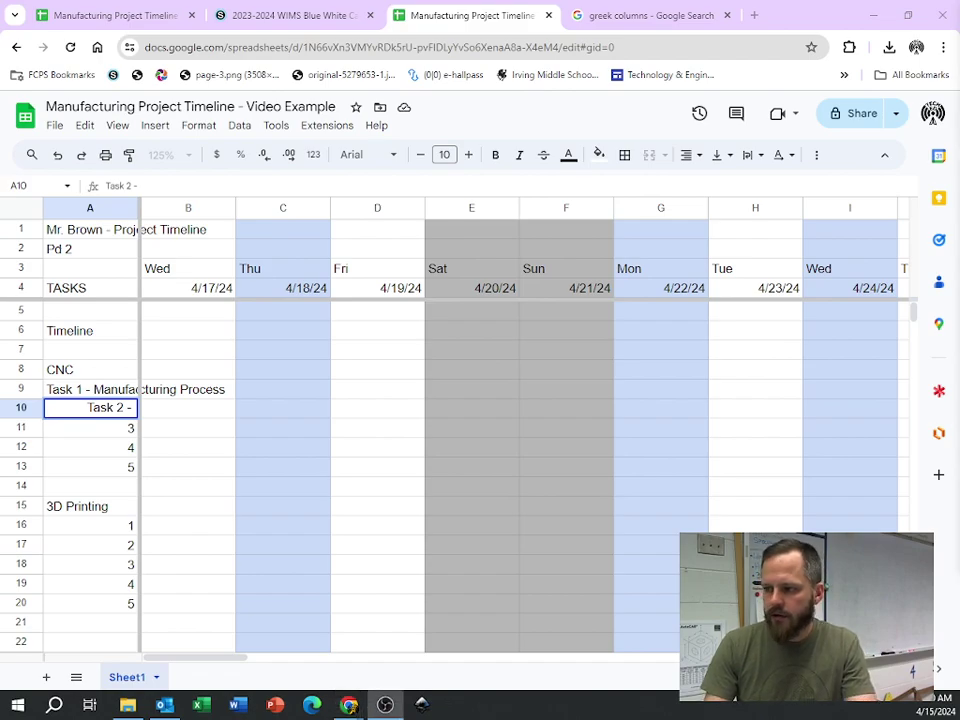